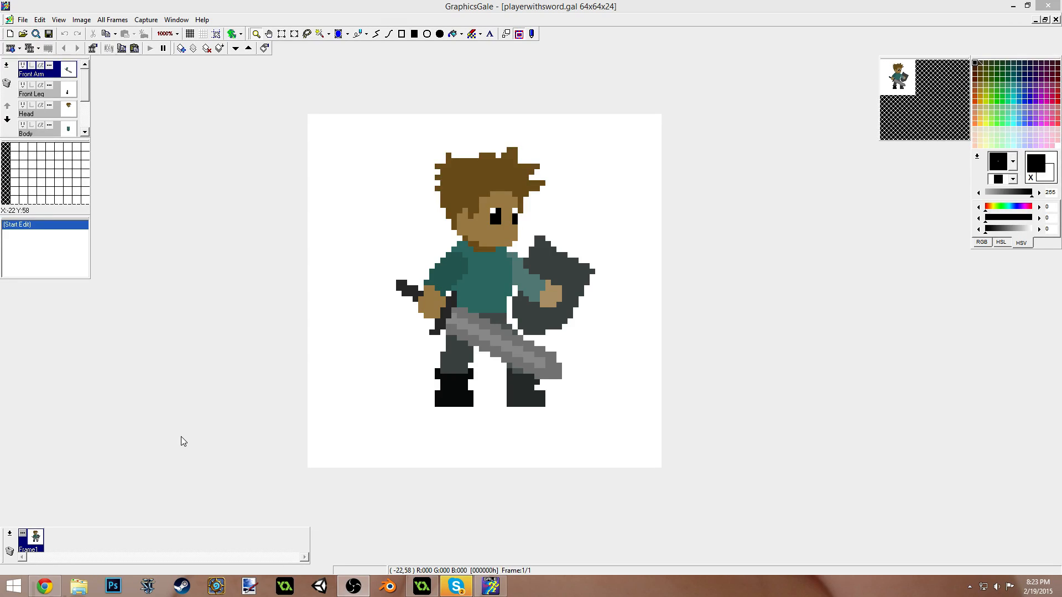
- Save the sprite under the new file name playerwithswordrun as a Gale file
left_click(84, 82)
left_click_drag(84, 82, 88, 109)
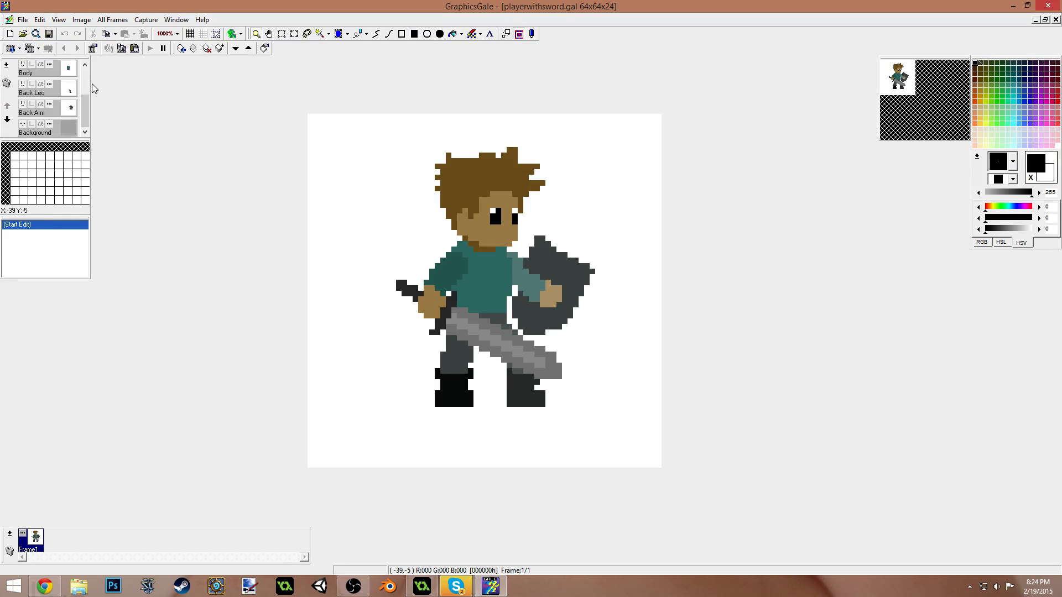
left_click(23, 21)
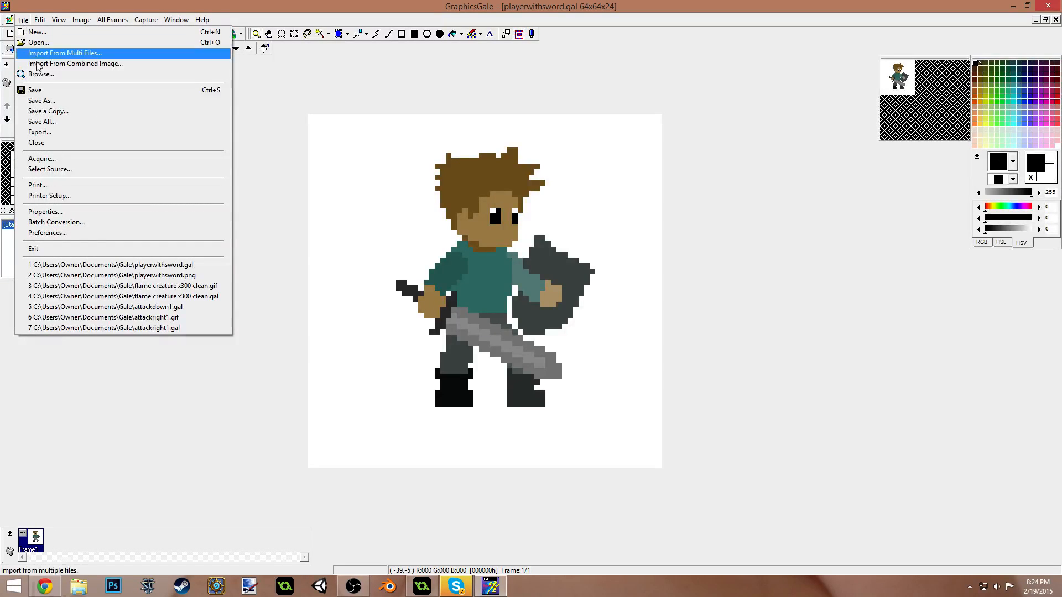
left_click(57, 106)
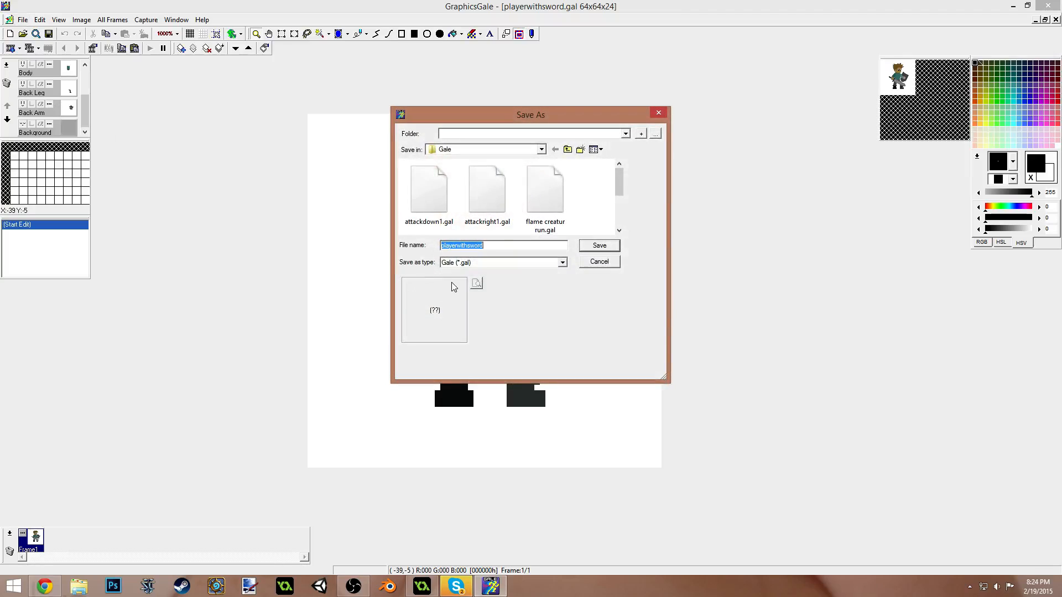
left_click(506, 249)
type("run")
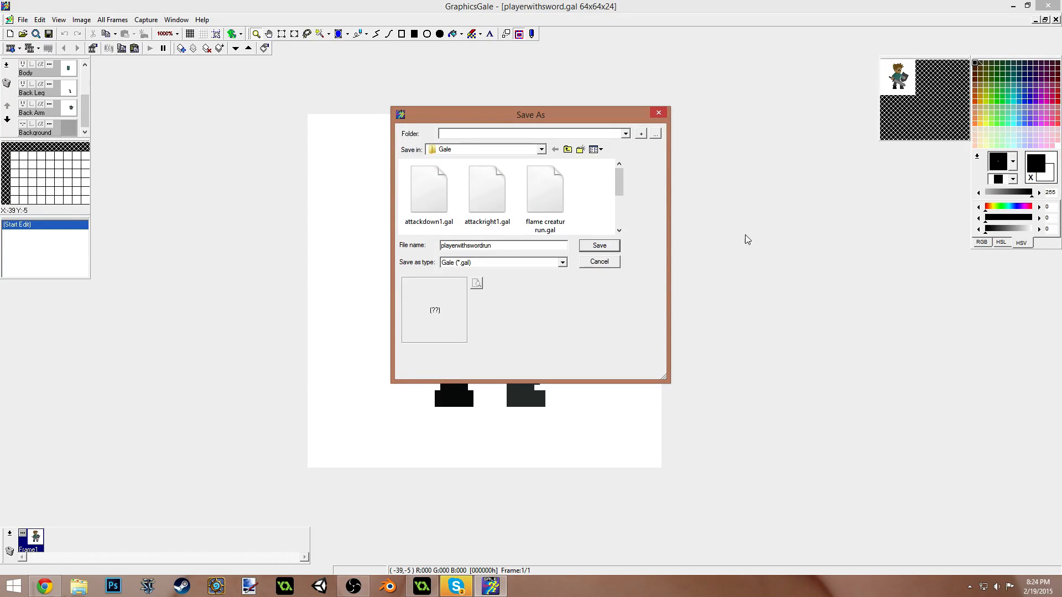
key("Return")
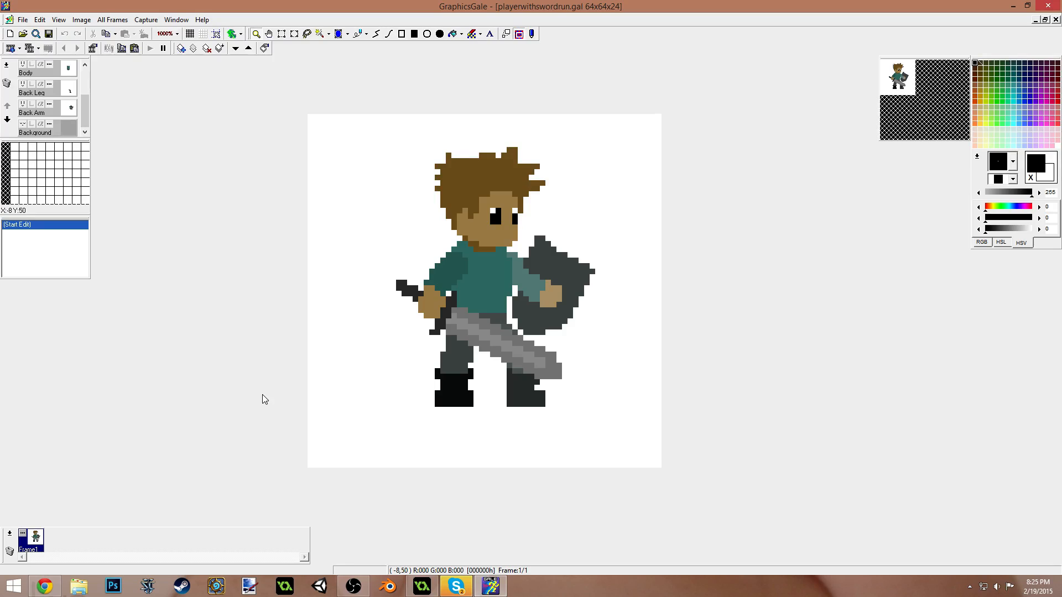
- Check the keyboard shortcuts assigned to duplicating a frame, the Pen tool and the Rectangular Selection tool in the preferences
left_click(25, 21)
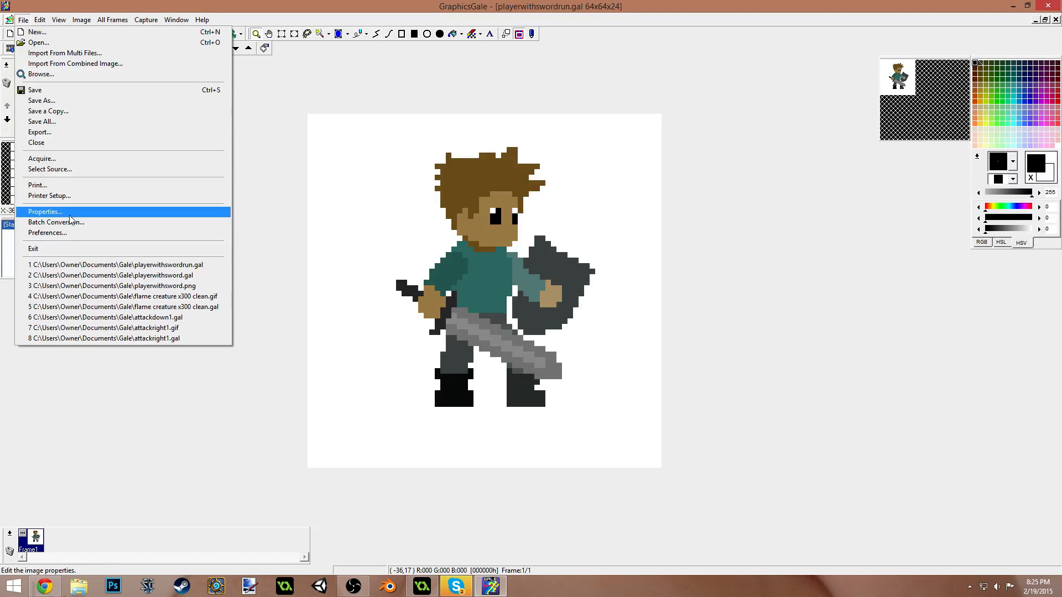
left_click(75, 232)
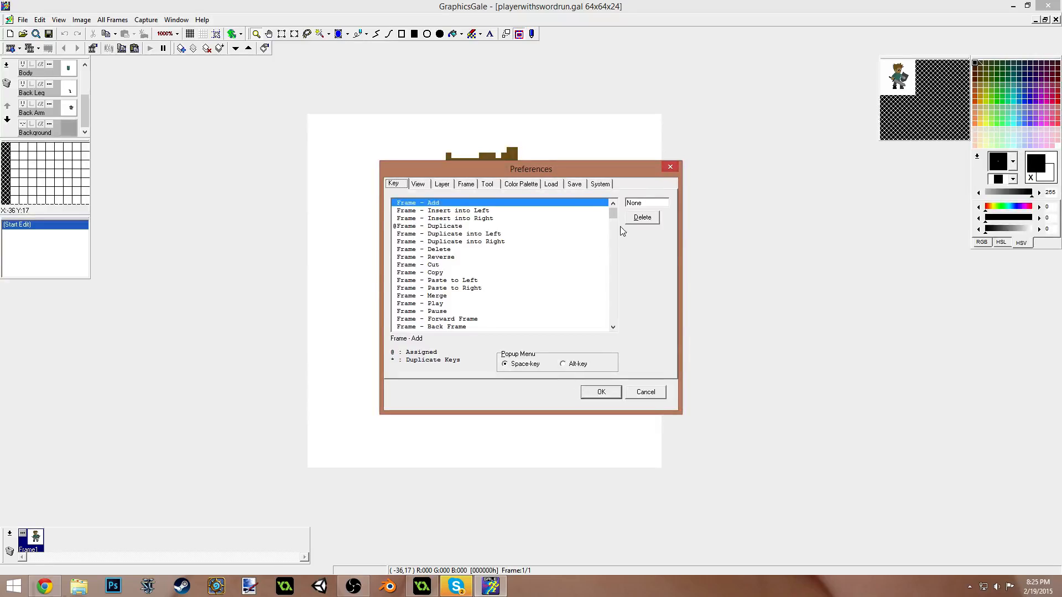
mouse_move(613, 217)
left_mouse_down()
mouse_move(619, 322)
mouse_move(622, 218)
left_mouse_up()
left_click(456, 227)
left_click_drag(615, 214, 621, 243)
left_click(495, 233)
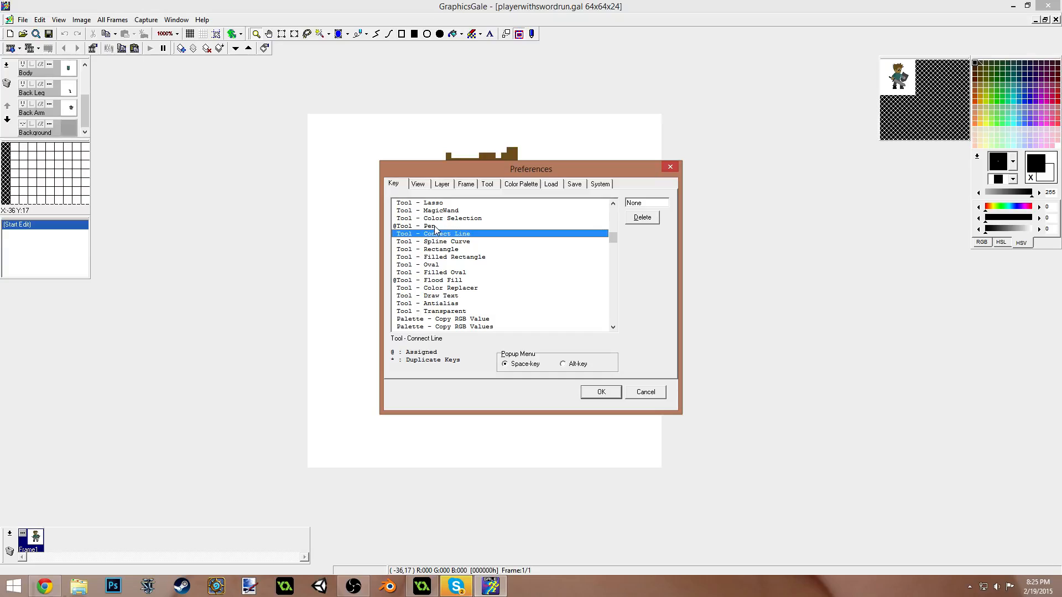
left_click(436, 226)
scroll(611, 239, "up", 3)
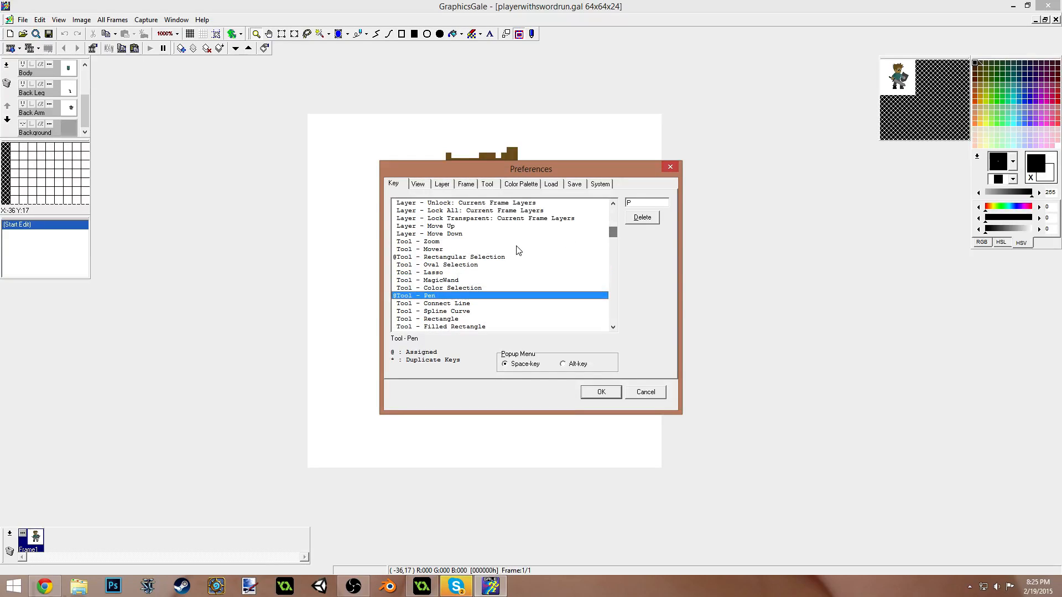
left_click(430, 260)
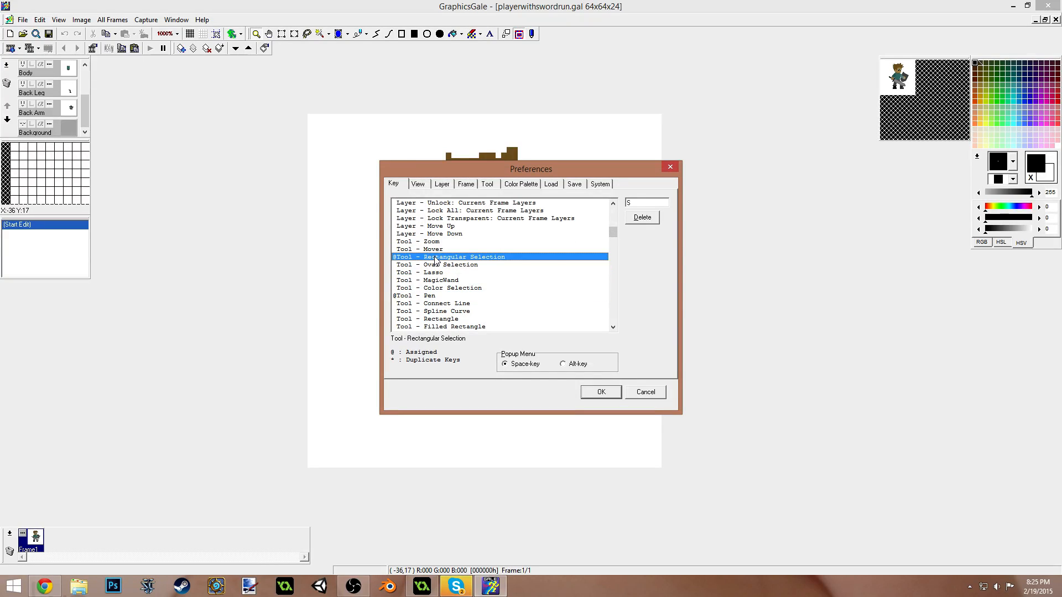
left_click(616, 392)
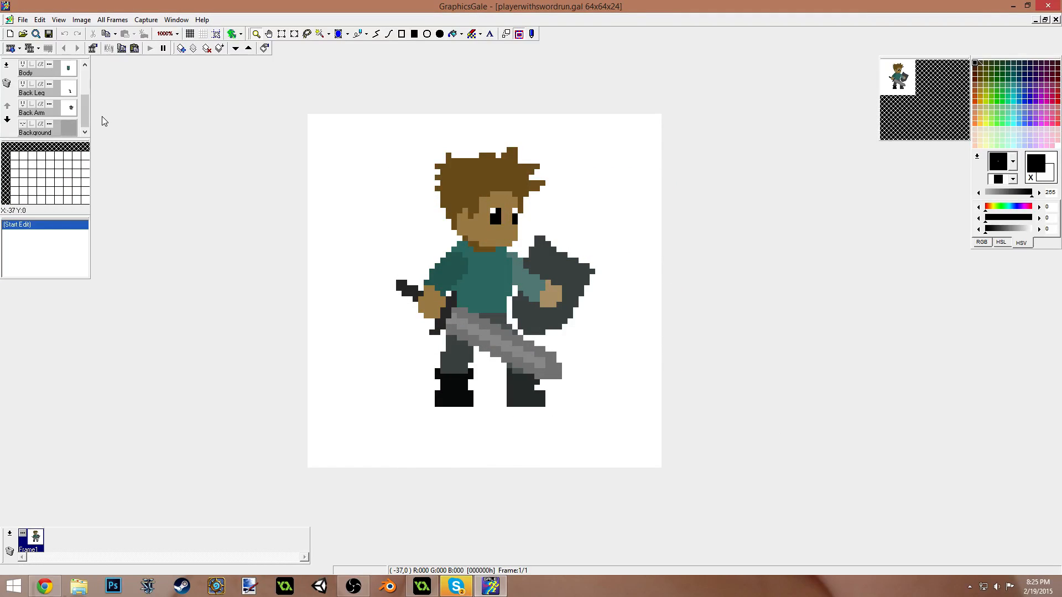
- Duplicate the frame with its delay set to 10 in units of 1/60 sec
double_click(36, 544)
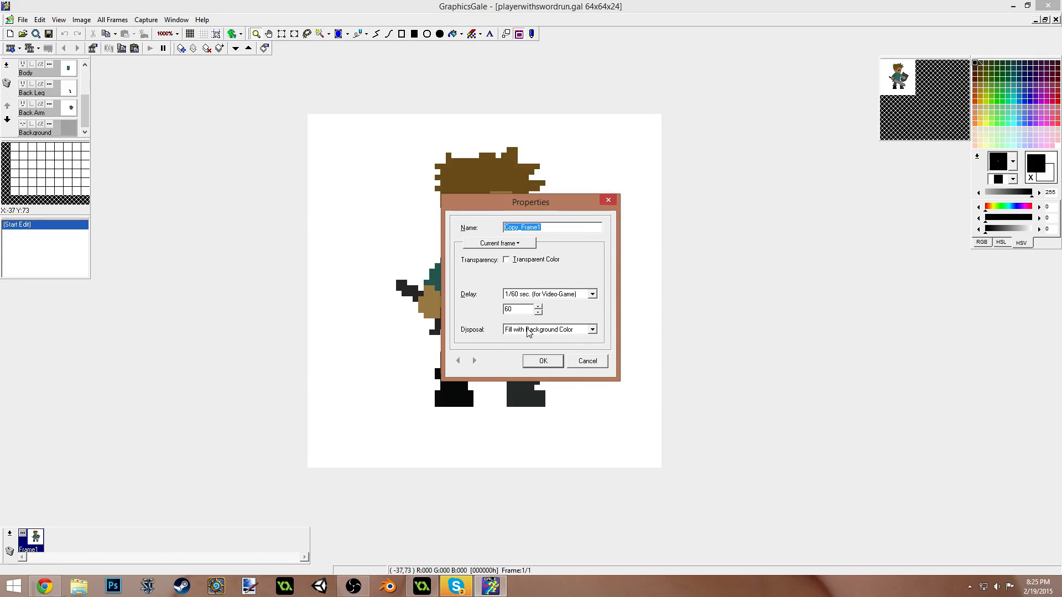
left_click_drag(526, 310, 462, 310)
type("10")
left_click(538, 360)
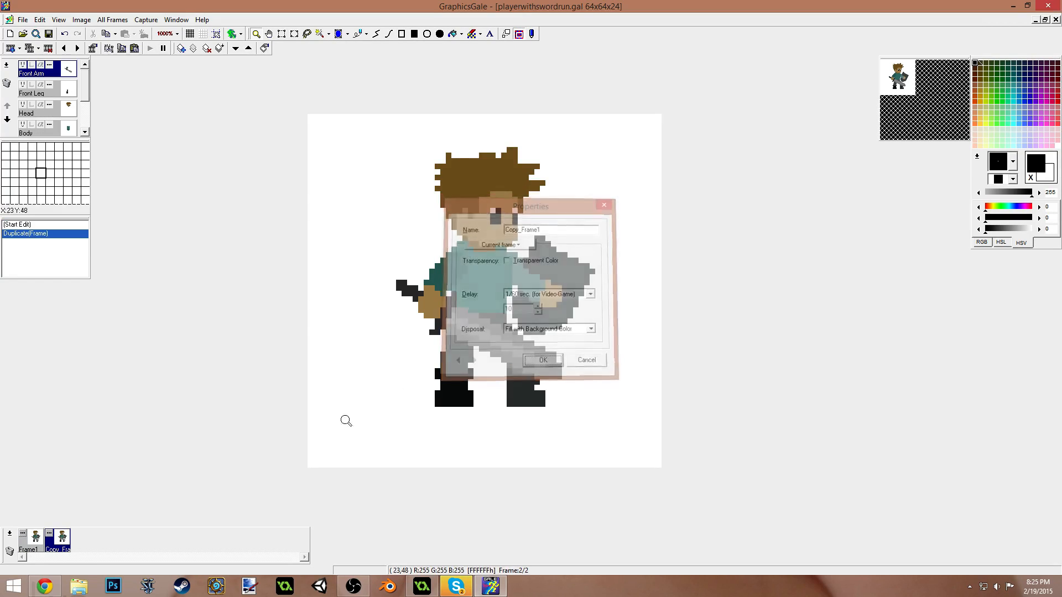
- Set the delay of the original first frame to 10 in units of 1/60 sec
left_click(24, 534)
left_click_drag(518, 310, 387, 315)
type("10")
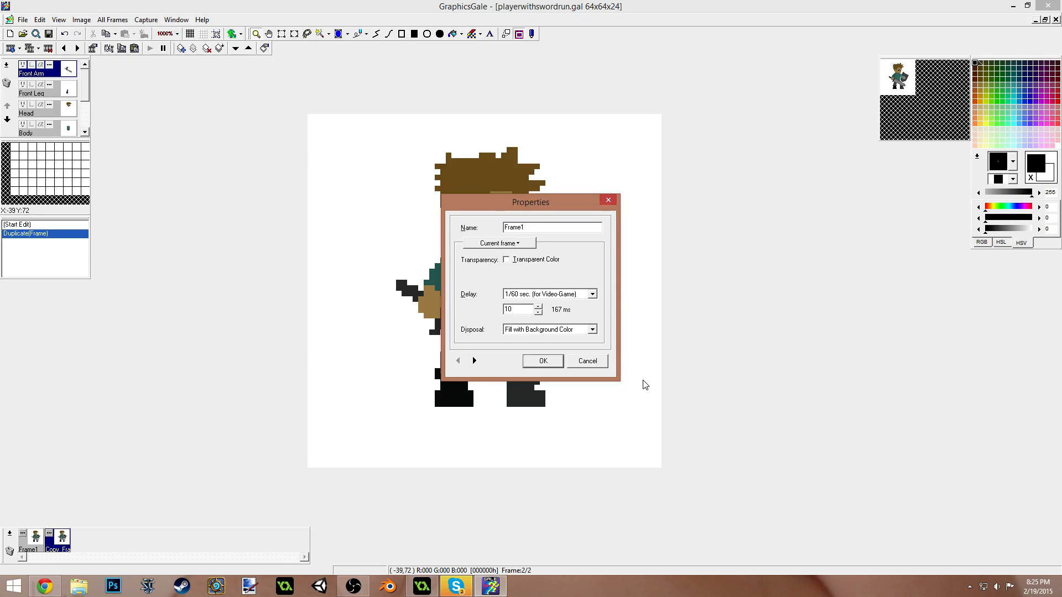
left_click(550, 364)
- Set the animation preview's zoom to 200% and move the preview lower, over the edge of the colour palette
right_click(923, 110)
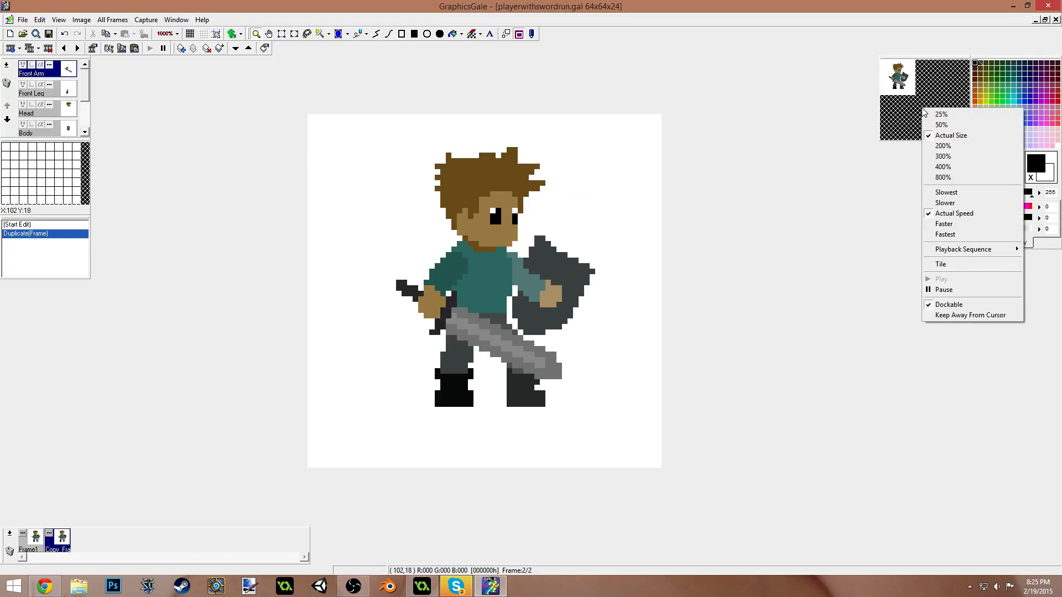
left_click(950, 156)
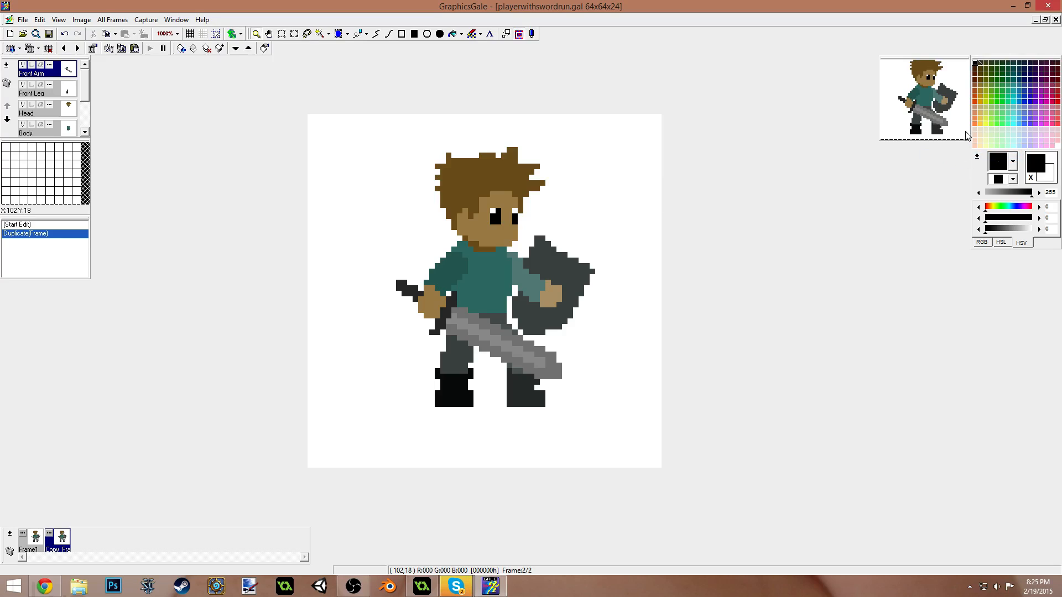
left_click_drag(925, 57, 925, 140)
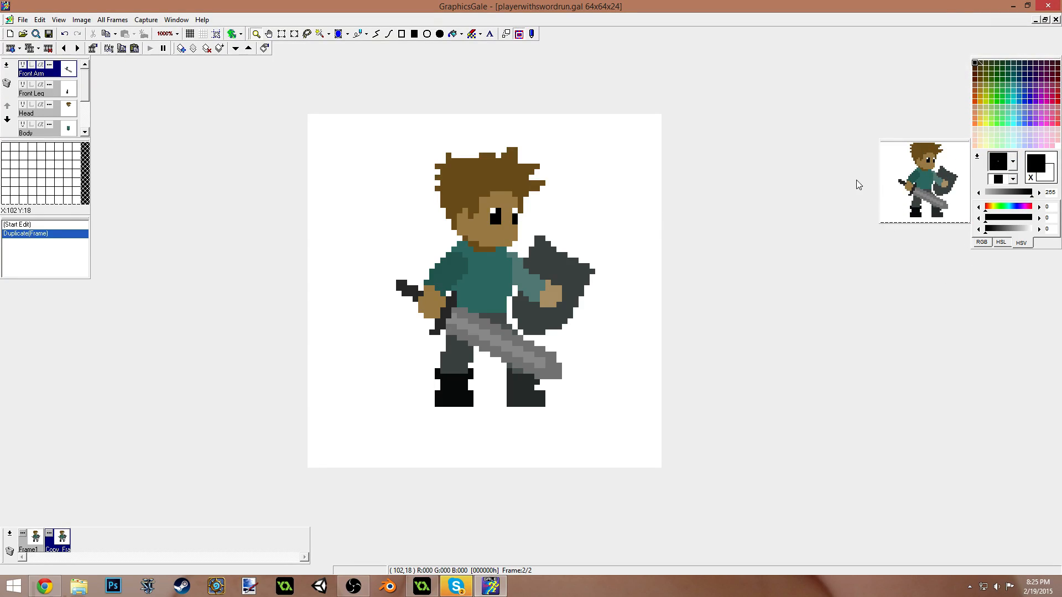
right_click(925, 174)
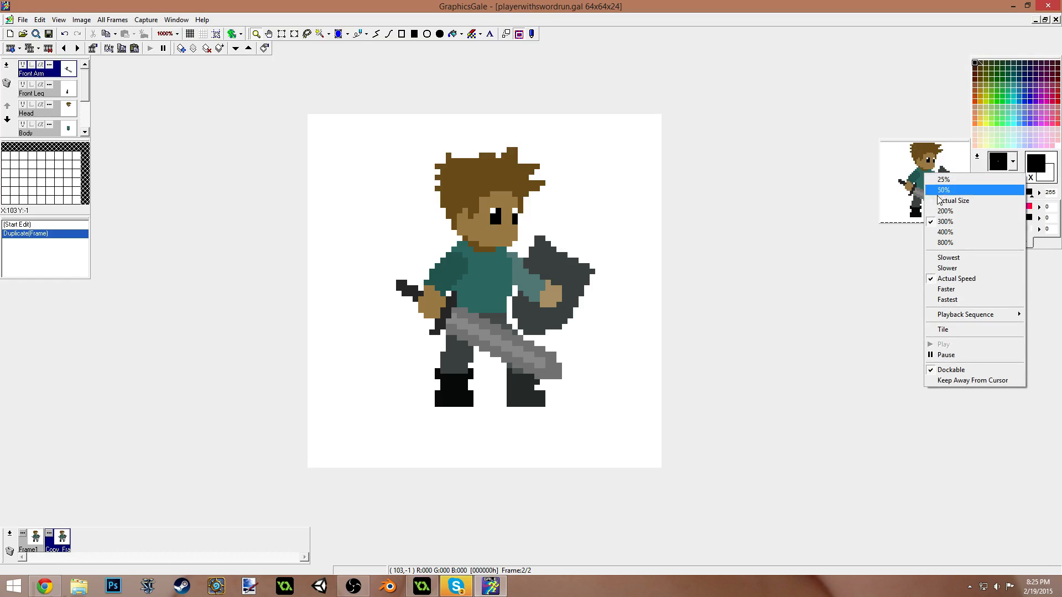
left_click(955, 212)
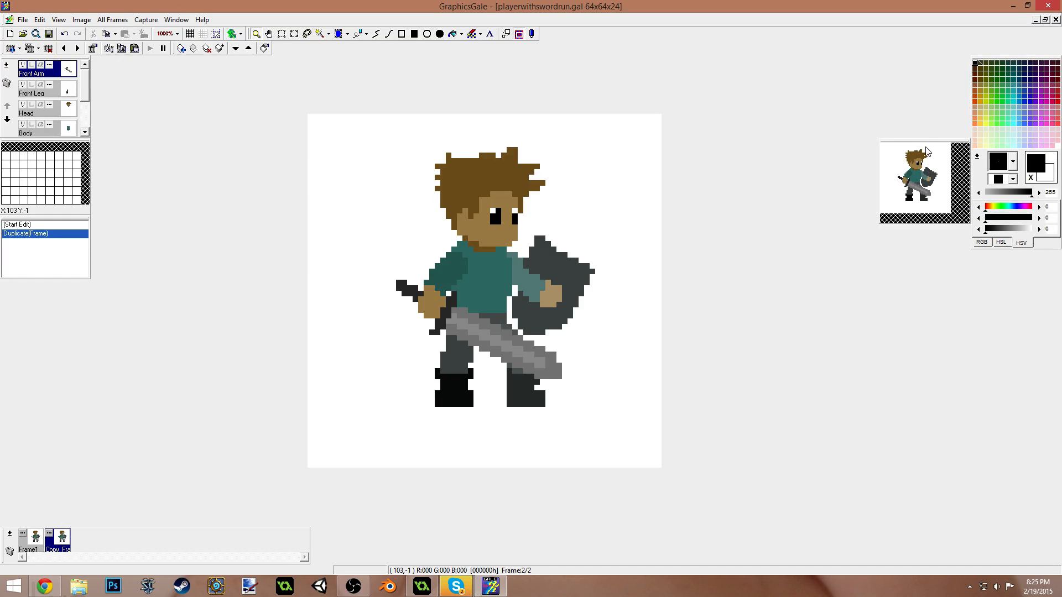
left_click_drag(924, 136, 925, 154)
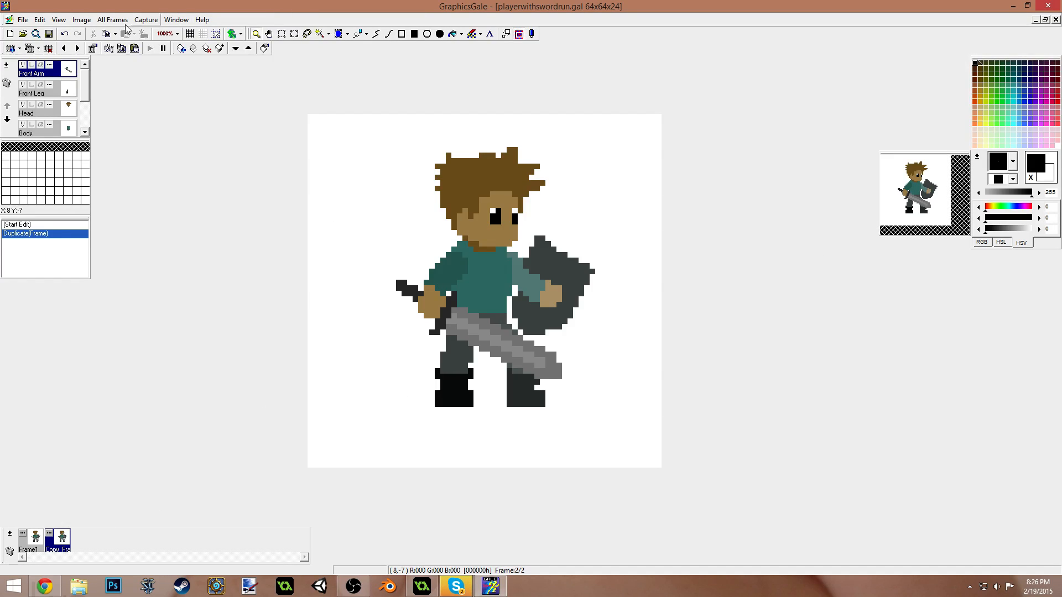
- Enlarge the canvas of all frames to 80 by 80 pixels
left_click(87, 20)
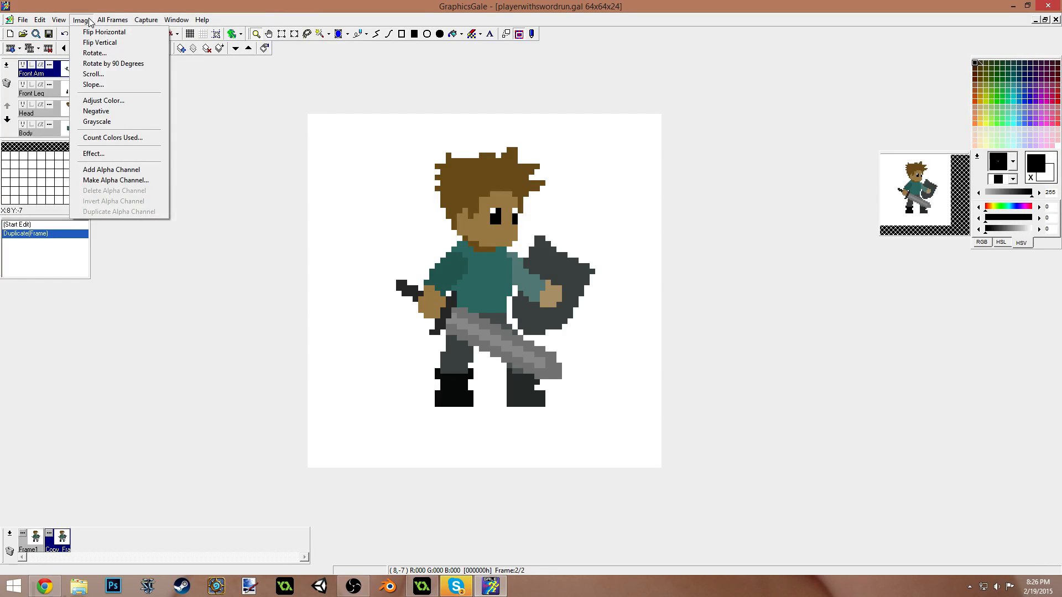
left_click(232, 340)
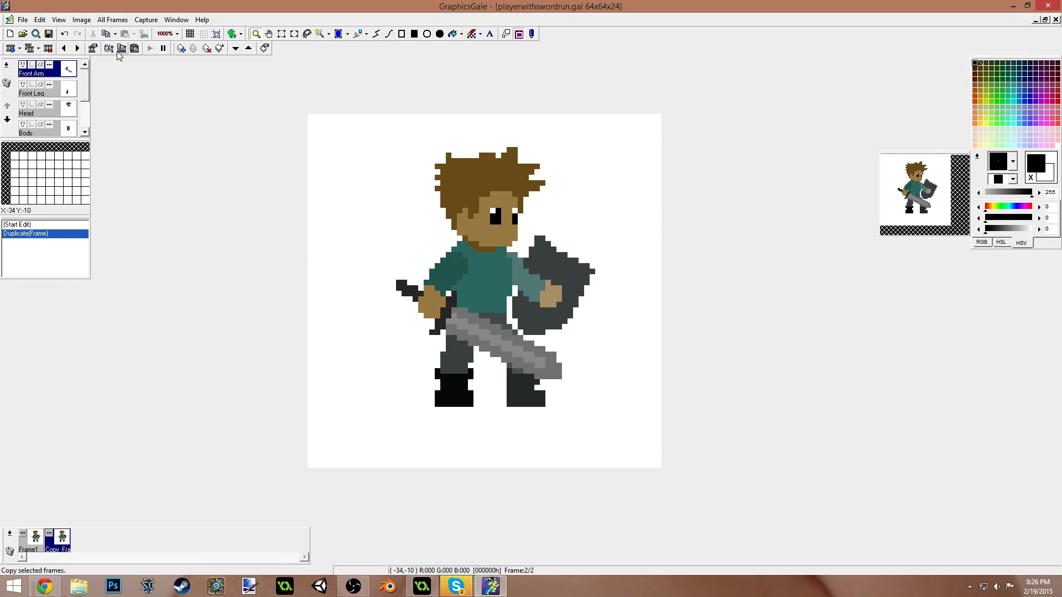
left_click(83, 20)
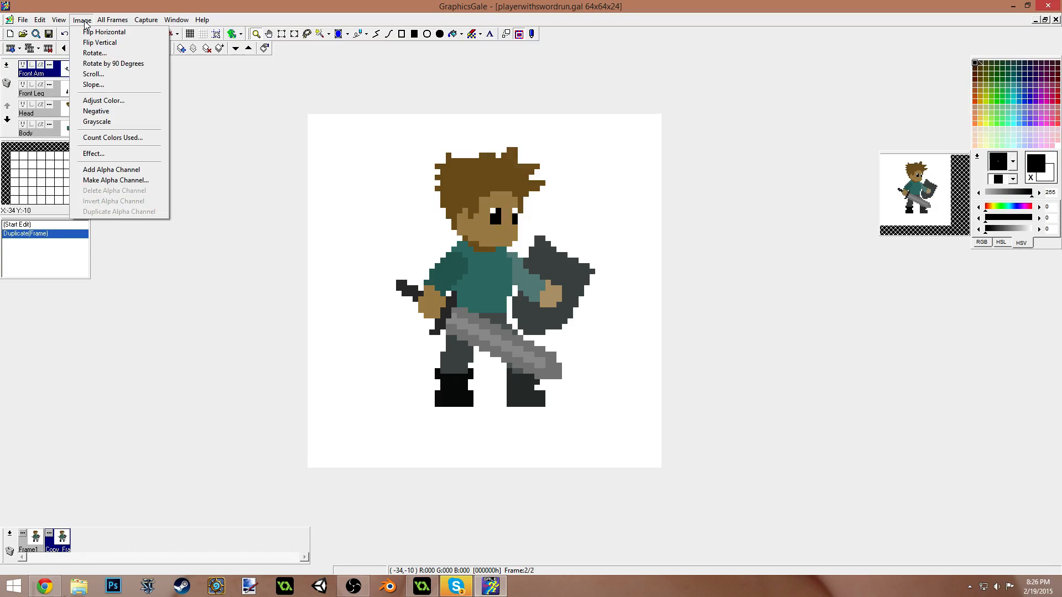
mouse_move(62, 21)
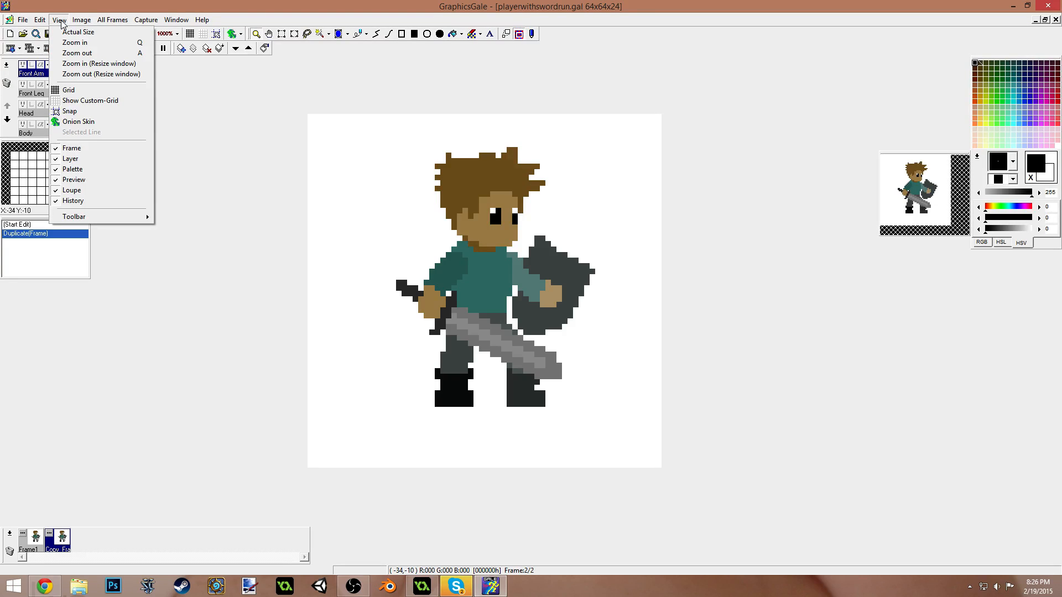
mouse_move(116, 24)
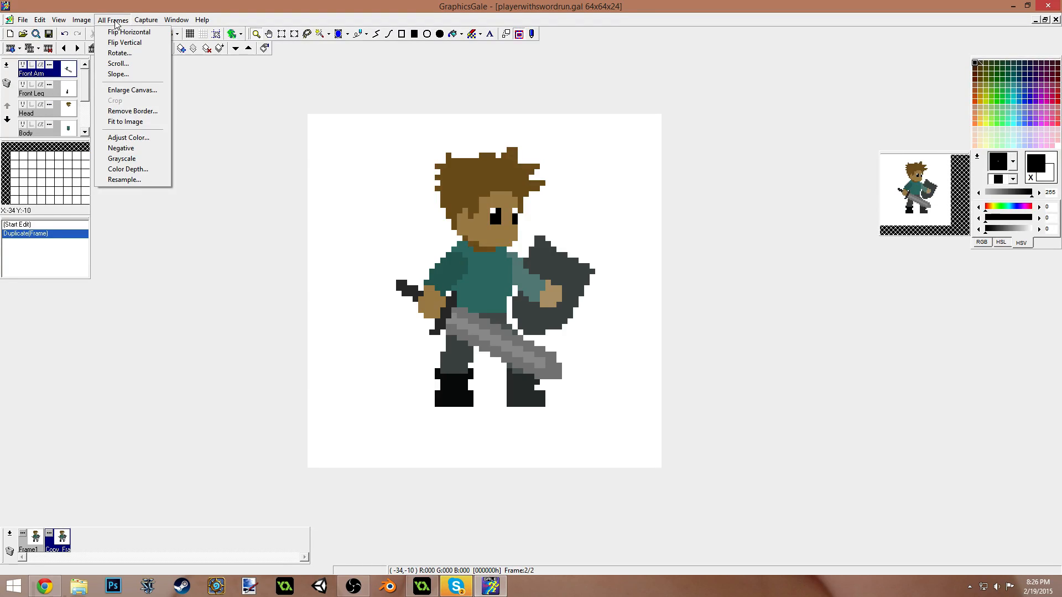
left_click(121, 90)
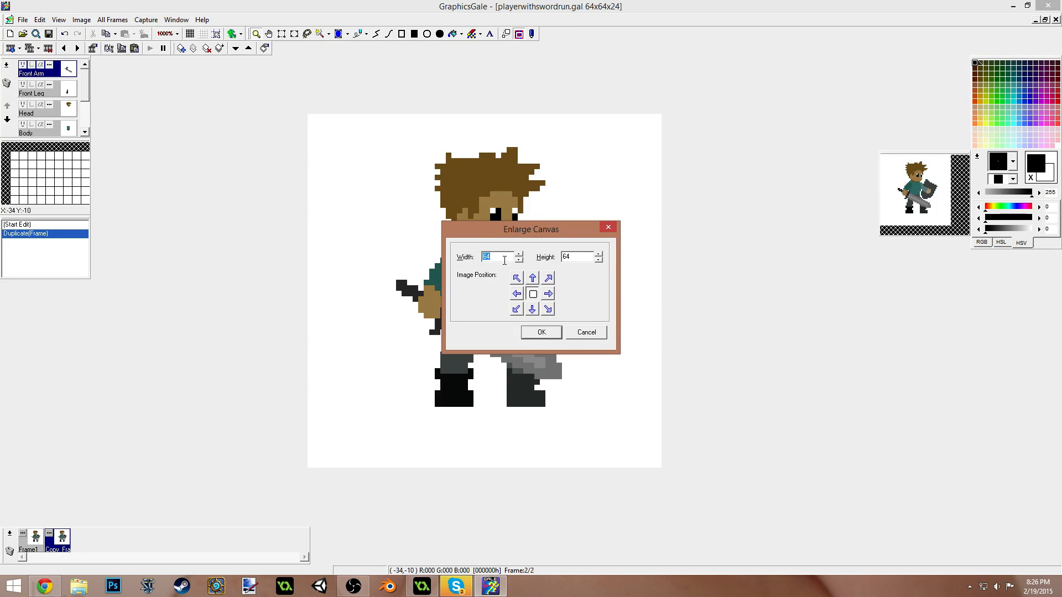
type("80")
key("Tab")
type("80")
key("Return")
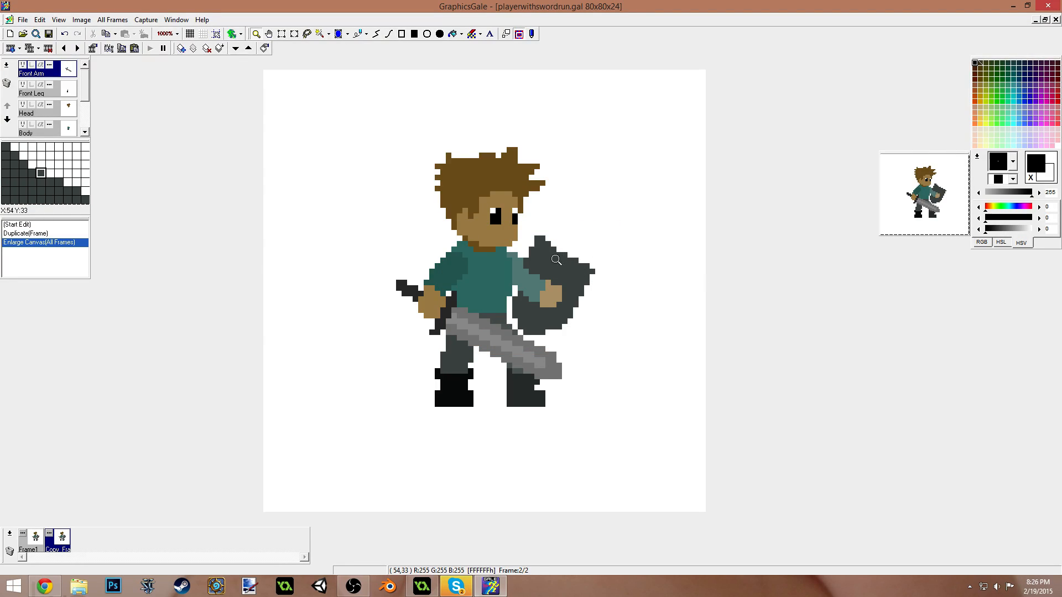
- On the second frame's Body layer, select the torso, move it 2 pixels right and 2 up, and rotate it slightly clockwise
left_click(31, 540)
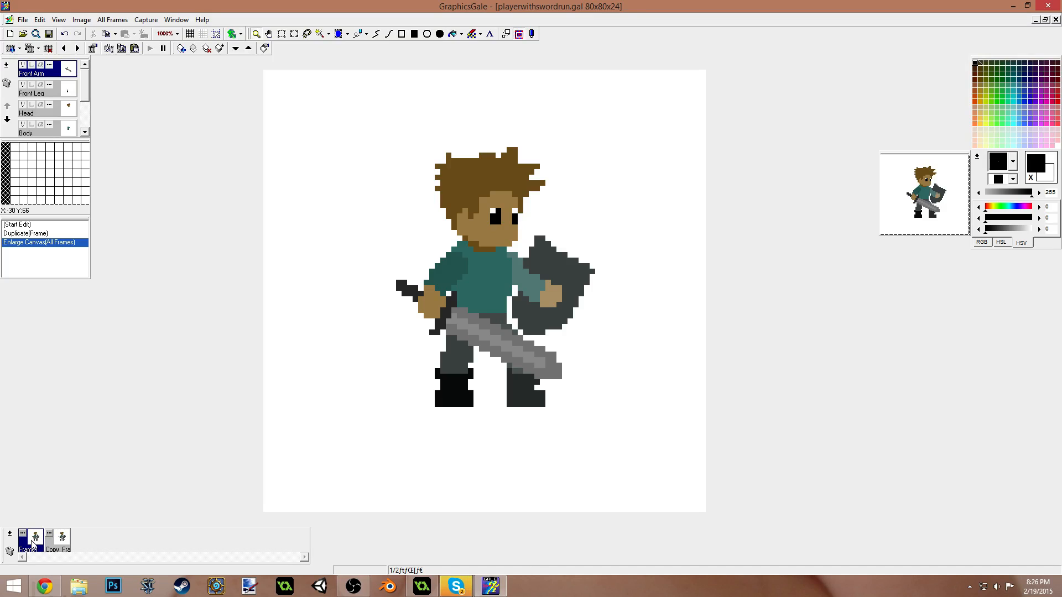
left_click(51, 539)
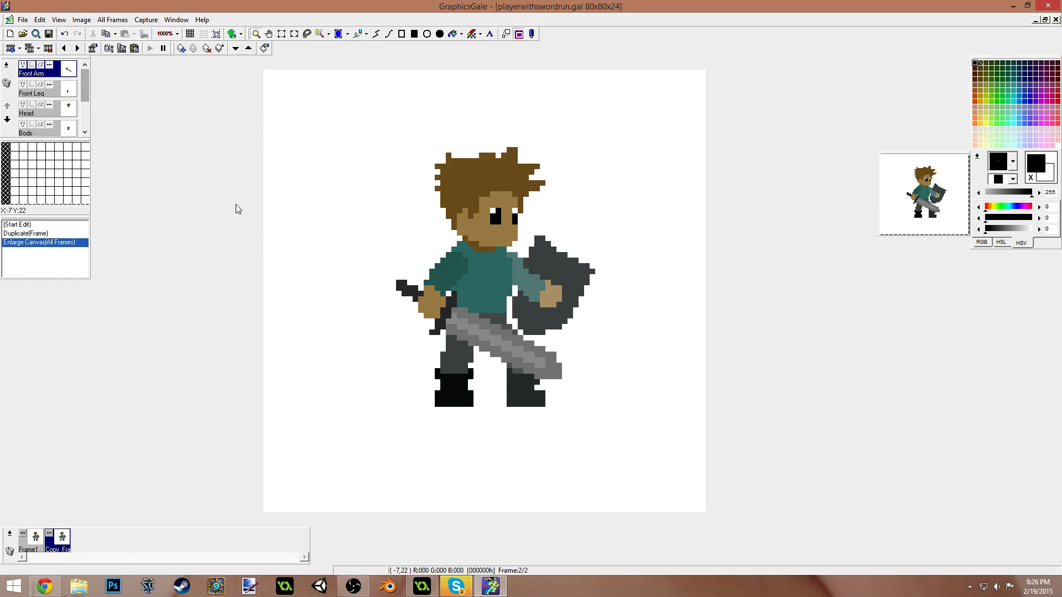
left_click_drag(85, 92, 86, 111)
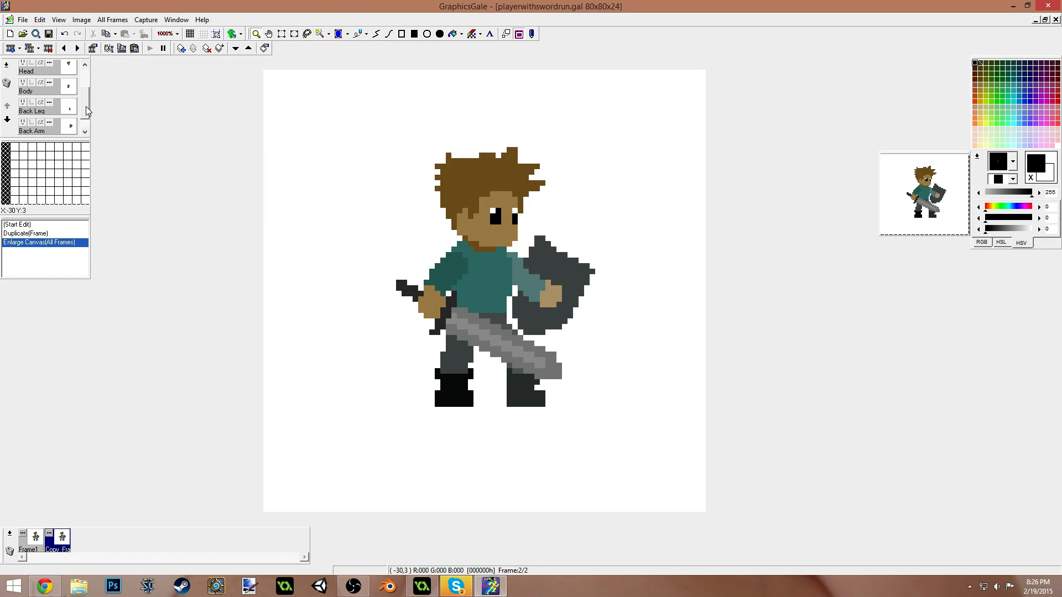
left_click(54, 91)
key("s")
left_click_drag(351, 135, 607, 420)
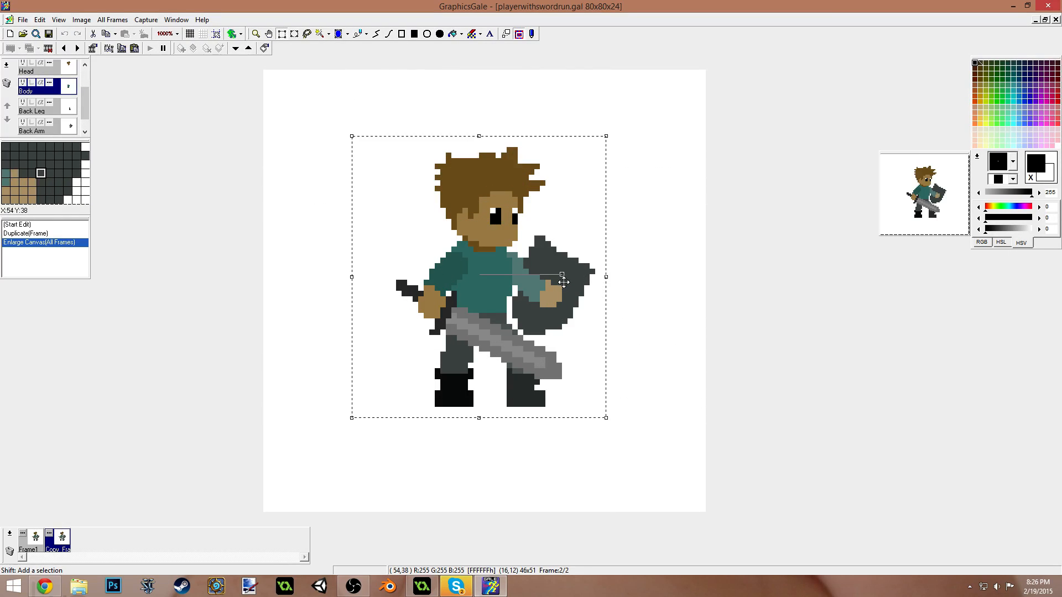
left_click_drag(517, 256, 529, 245)
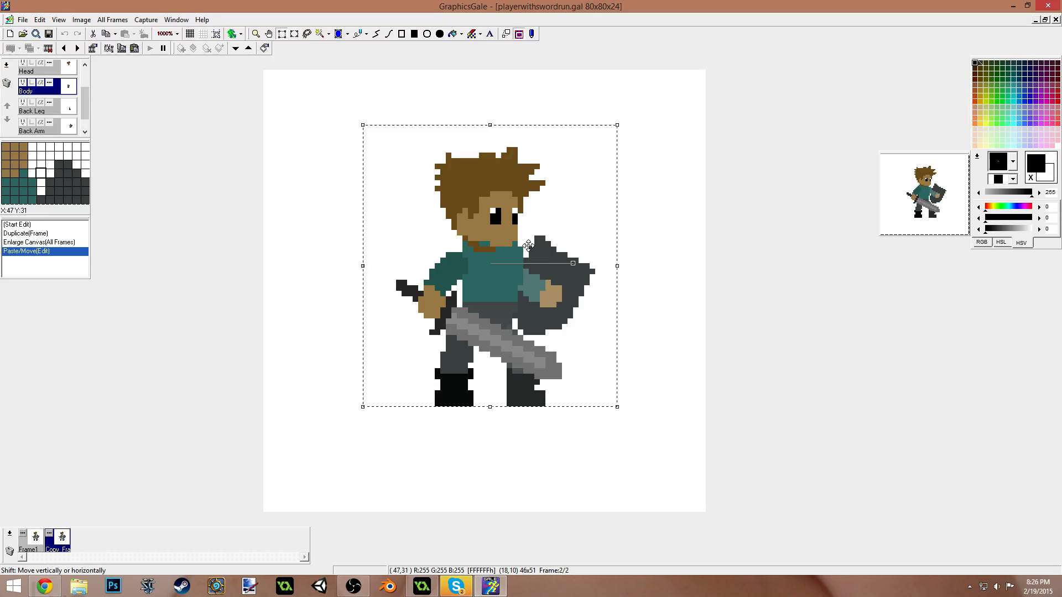
left_click_drag(574, 278, 573, 281)
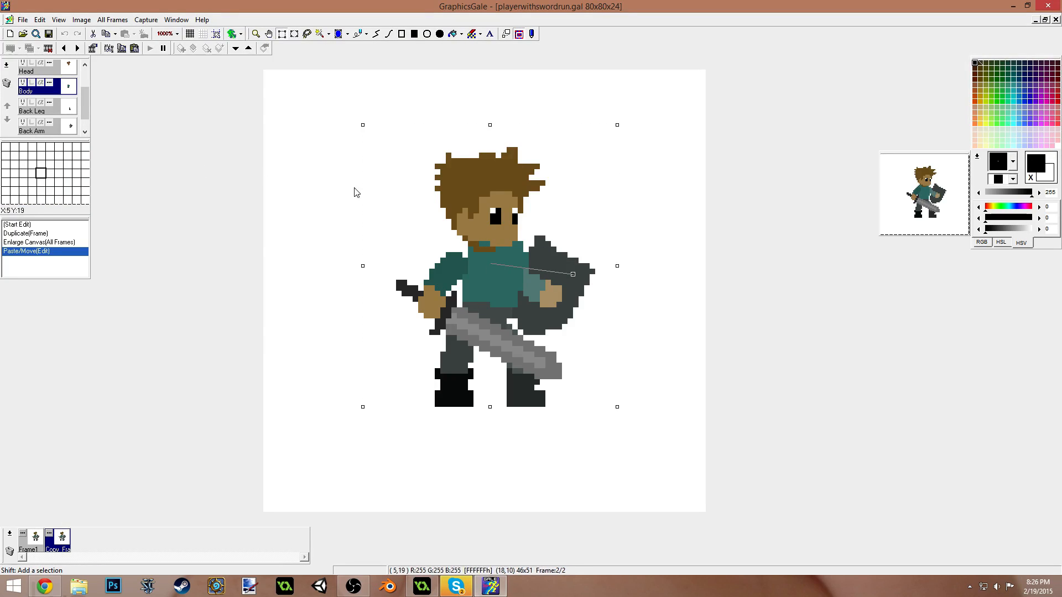
- On the Head layer, select the head and move it about 2 pixels left and 6 up, off the torso
left_click(41, 72)
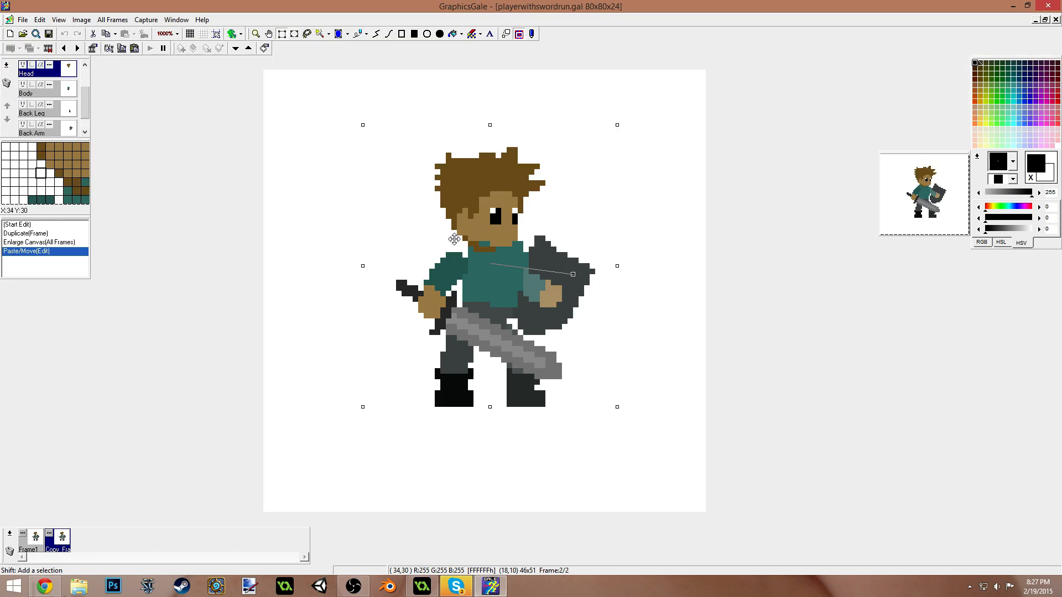
left_click_drag(399, 142, 602, 287)
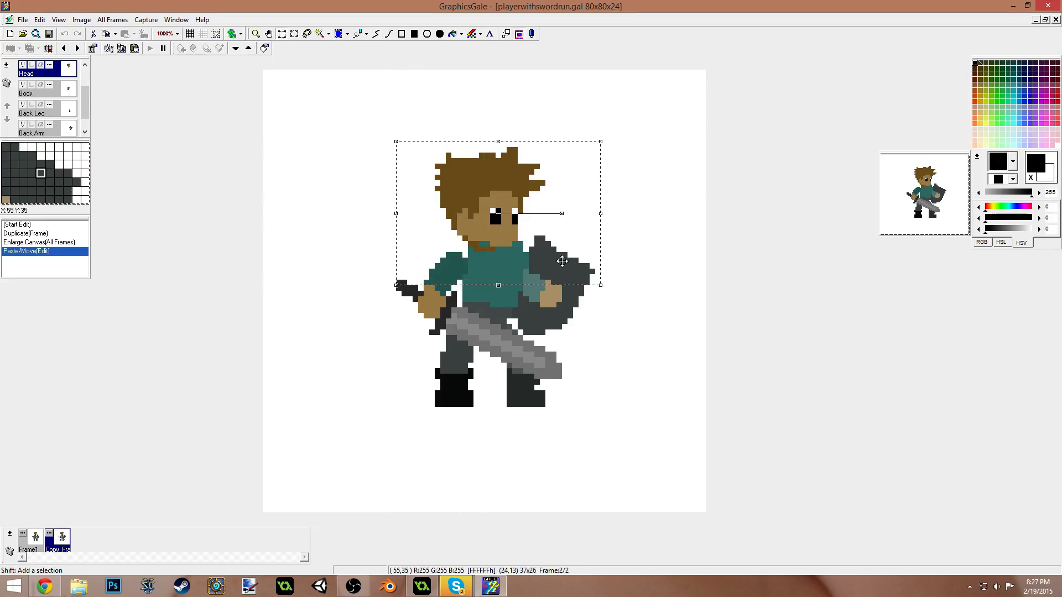
mouse_move(505, 236)
left_mouse_down()
mouse_move(554, 200)
mouse_move(510, 219)
mouse_move(477, 194)
mouse_move(437, 220)
mouse_move(555, 196)
mouse_move(492, 203)
left_mouse_up()
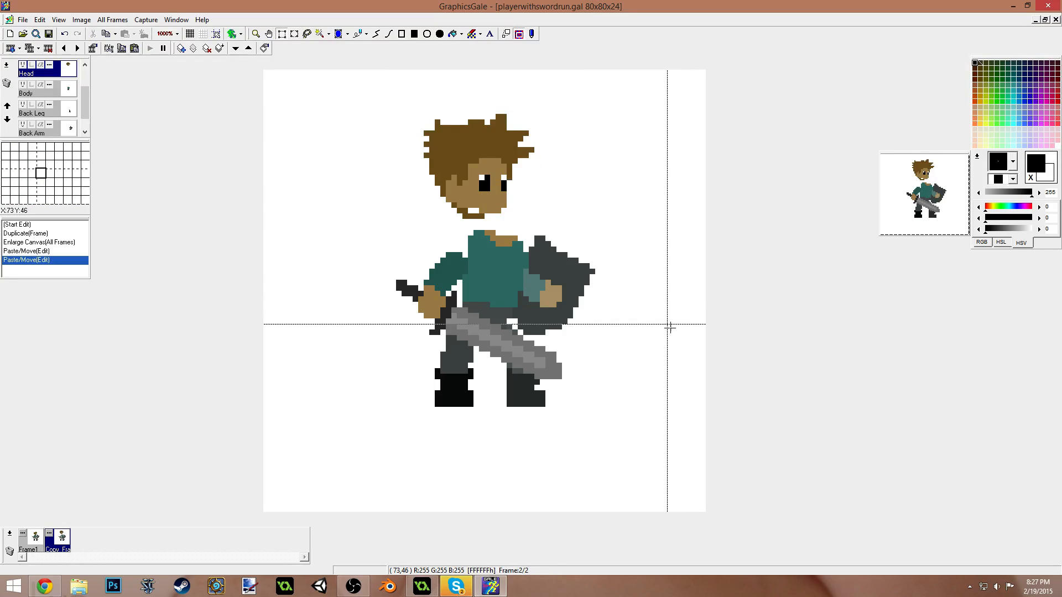
- Undo the head and torso moves and delete the duplicated second frame
key("ctrl+z")
key("ctrl+z")
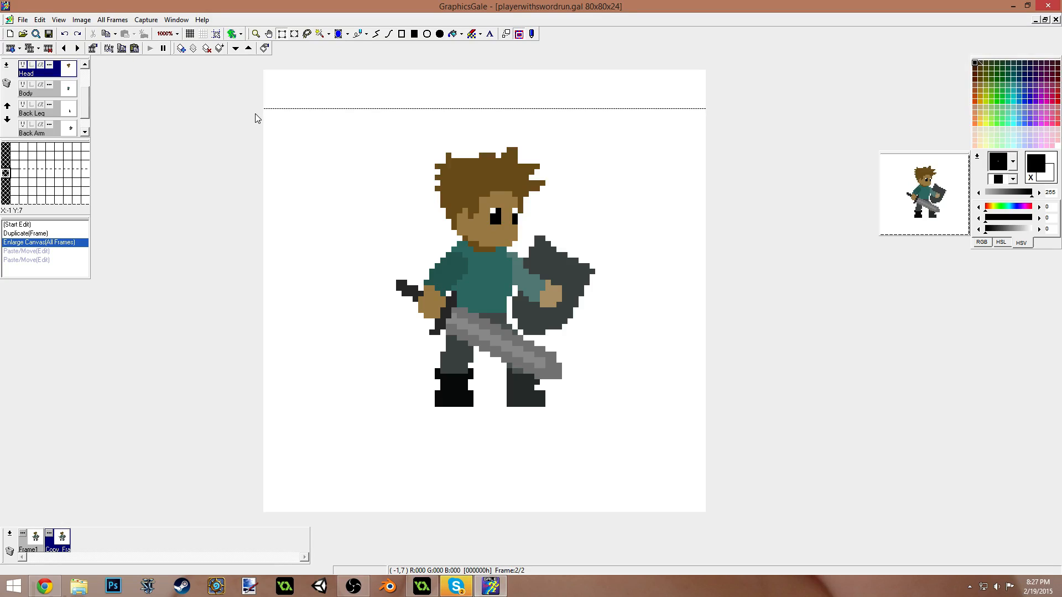
left_click(47, 51)
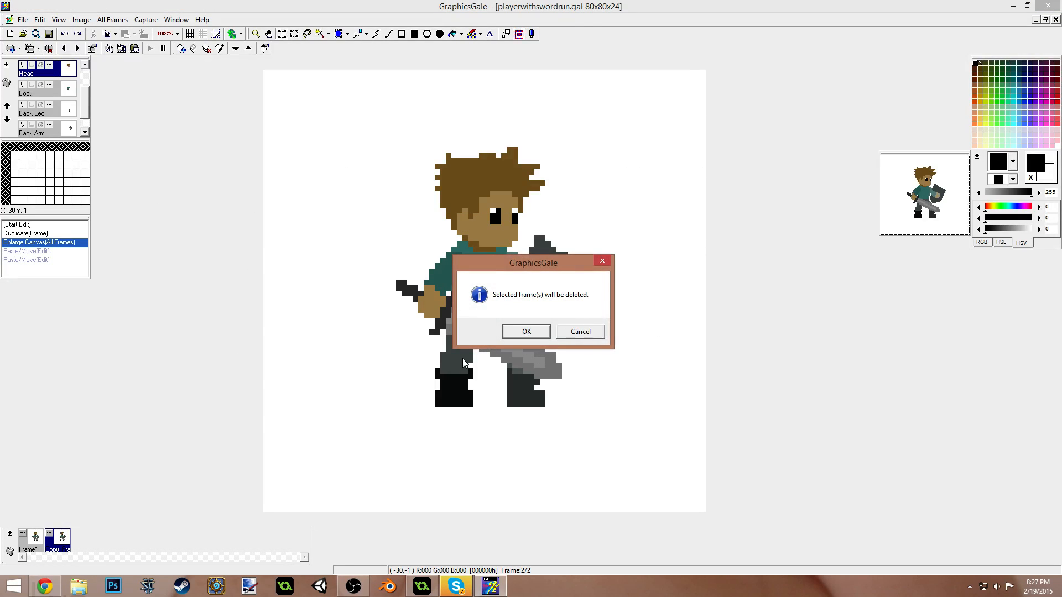
left_click(526, 331)
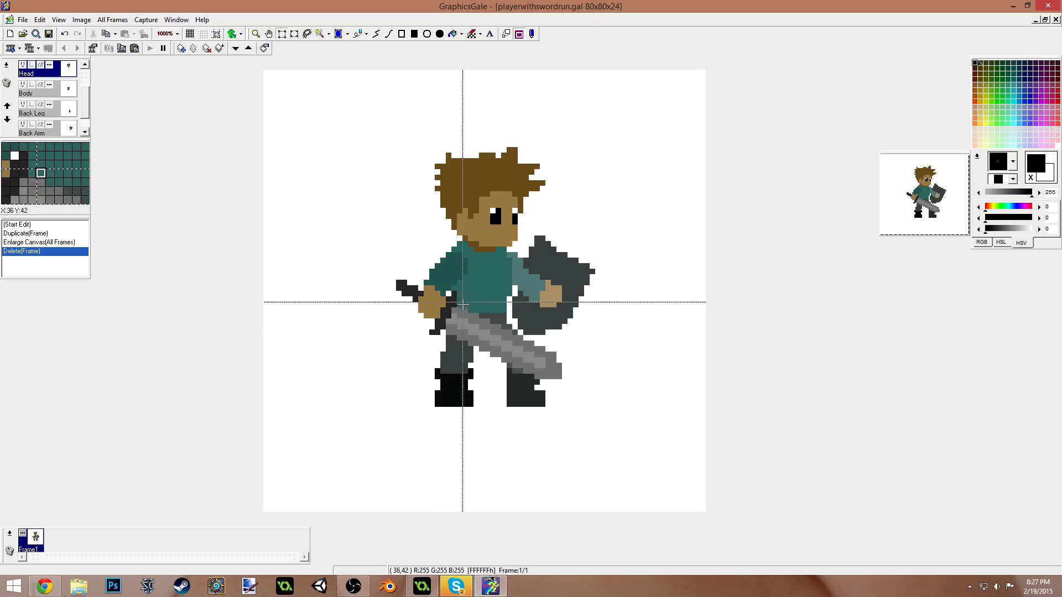
- Sample the skin colour from the face and touch up the area under the chin on the Head layer with the Pen tool
scroll(59, 97, "up", 2)
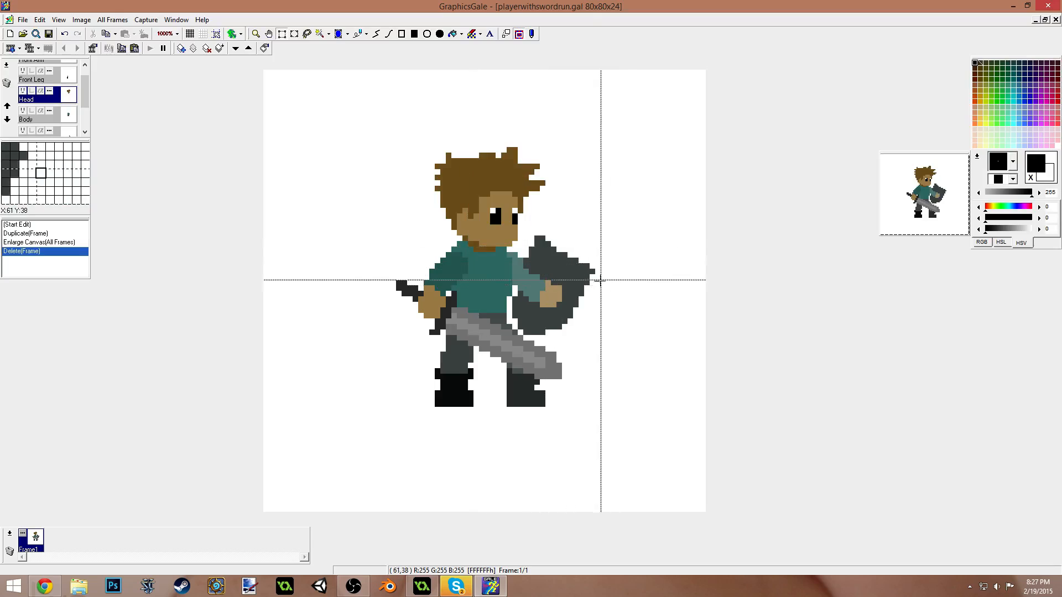
right_click(501, 238)
left_click(501, 245)
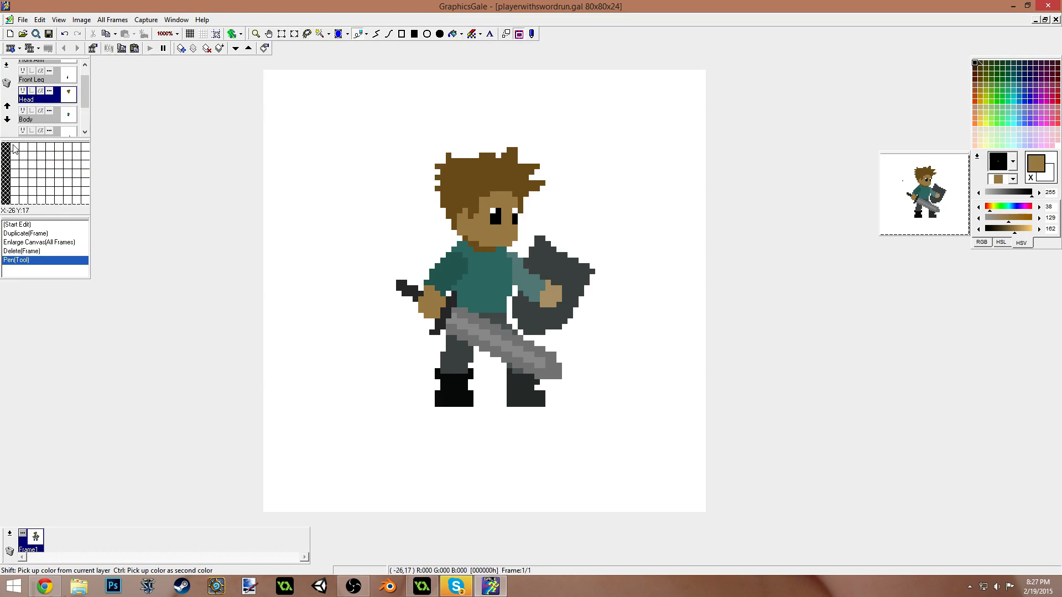
- Hide the Head layer and, on the Body layer, paint the neck over with the shirt's teal and add a teal row on top
scroll(84, 97, "up", 1)
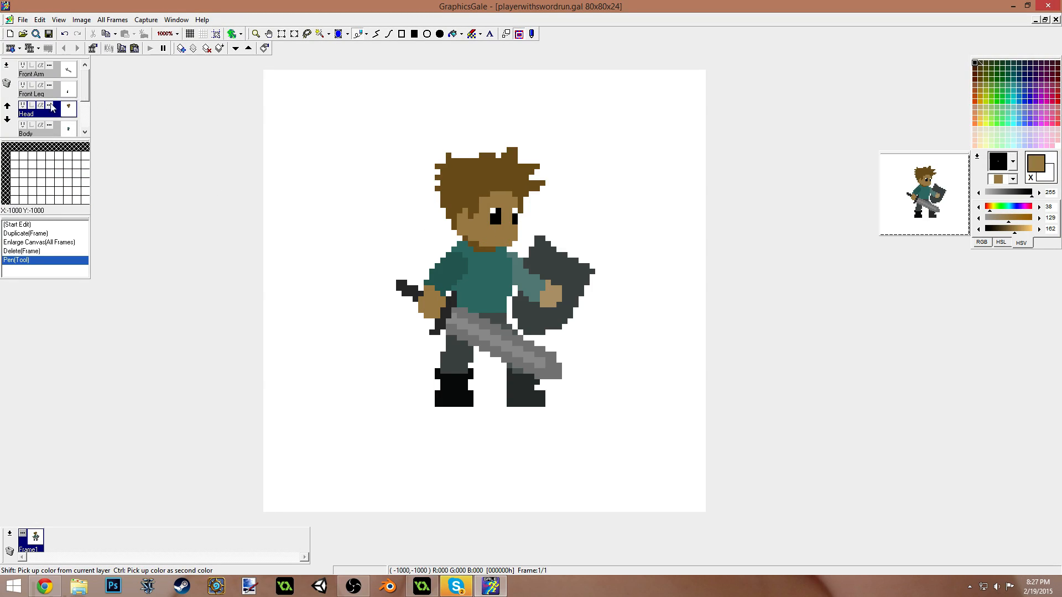
left_click(23, 105)
scroll(83, 94, "down", 2)
left_click(69, 80)
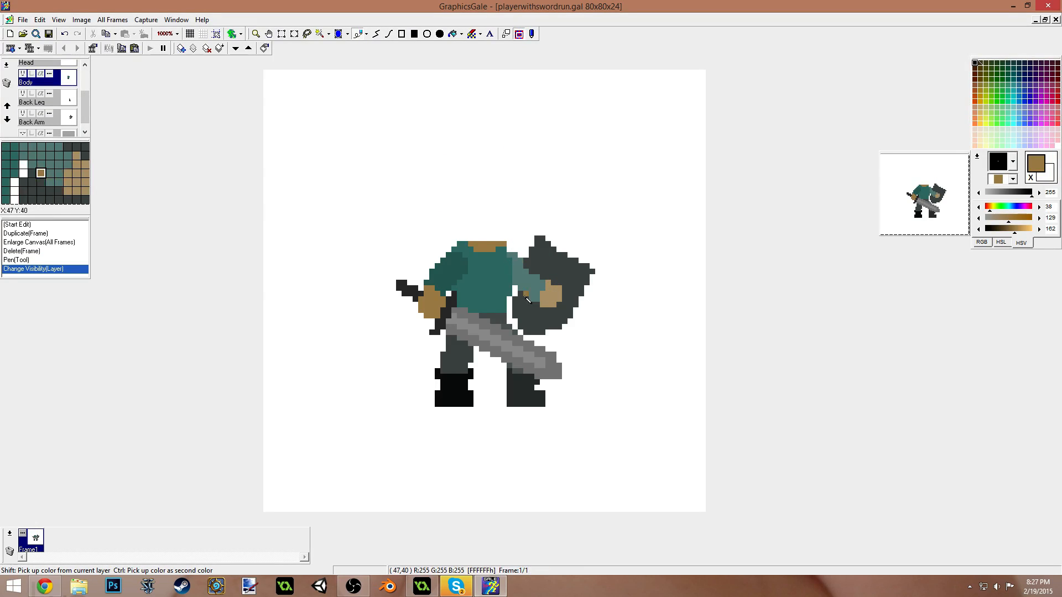
right_click(498, 259)
left_click(498, 244)
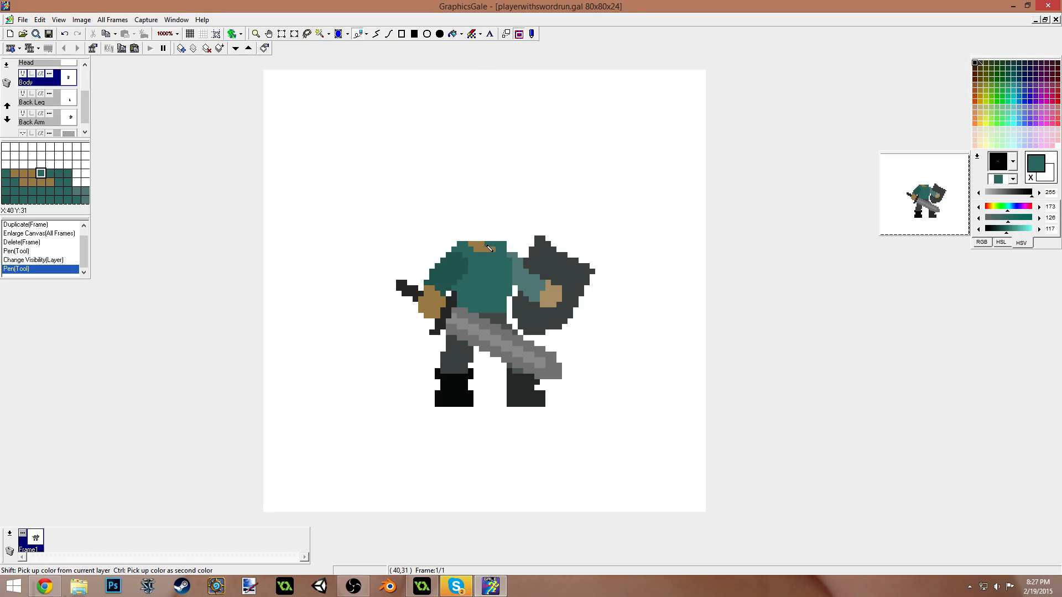
left_click_drag(494, 247, 471, 250)
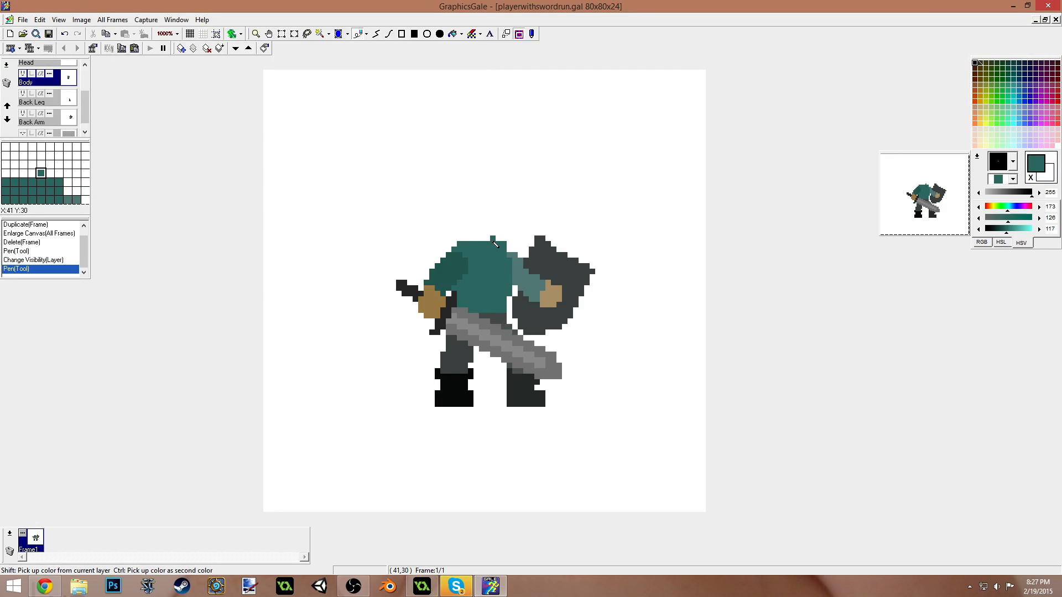
left_click_drag(502, 239, 470, 242)
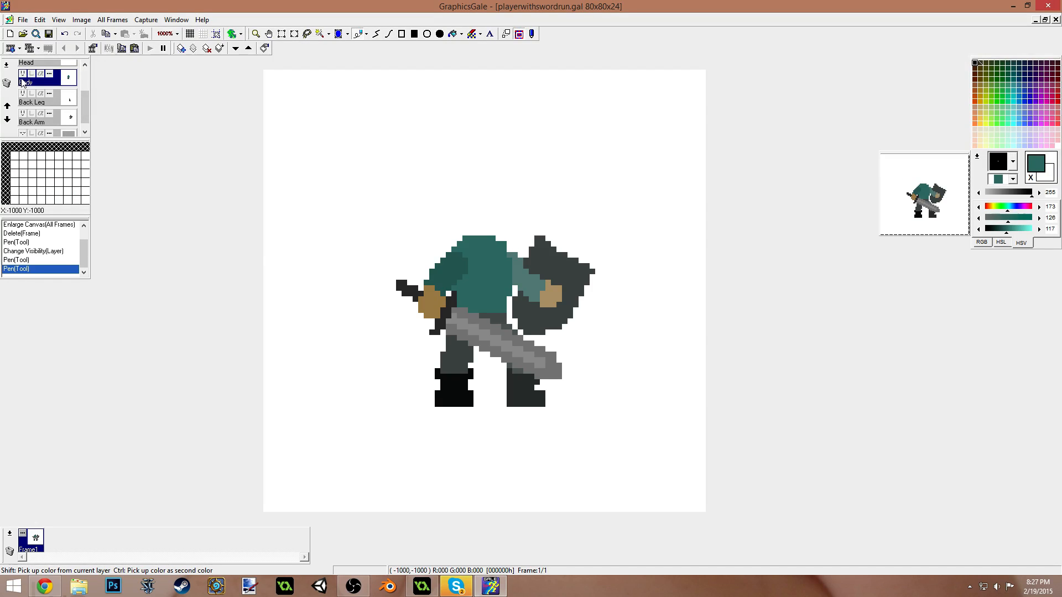
- Make the Head layer visible again and duplicate the first frame
left_click_drag(87, 104, 84, 88)
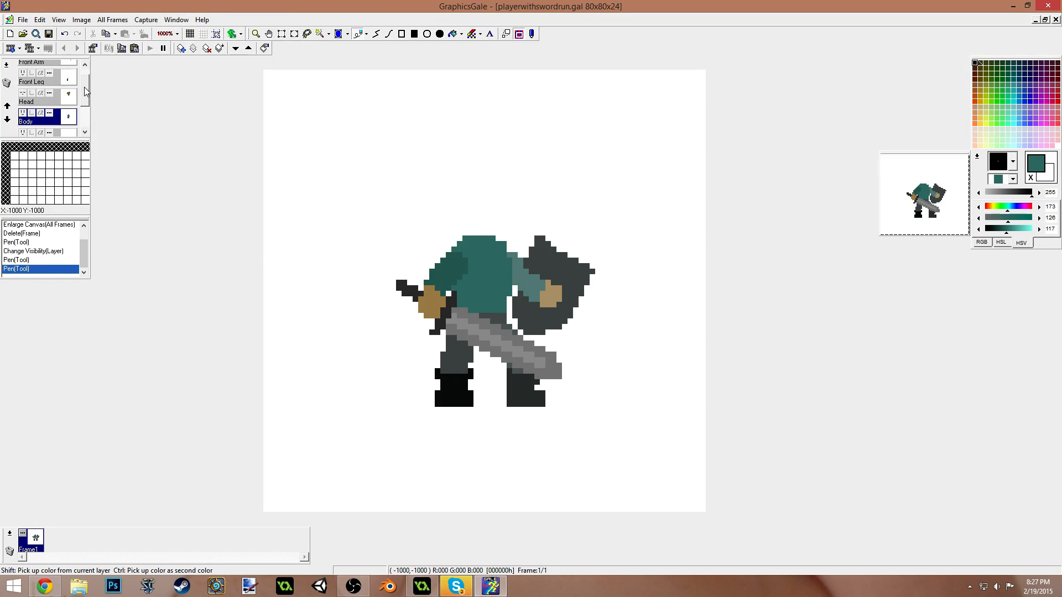
left_click(25, 93)
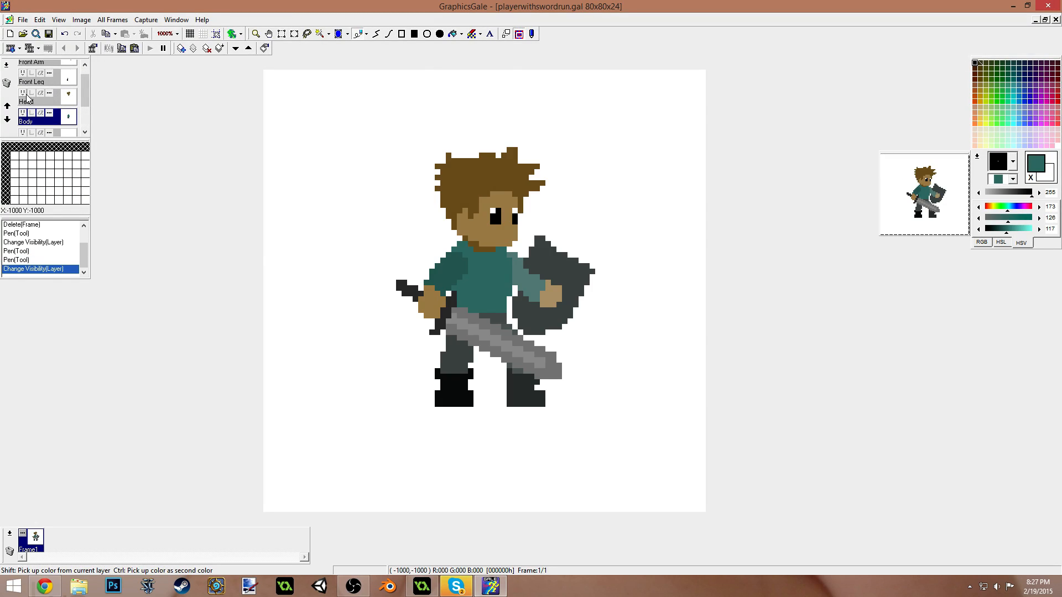
double_click(37, 541)
left_click(543, 360)
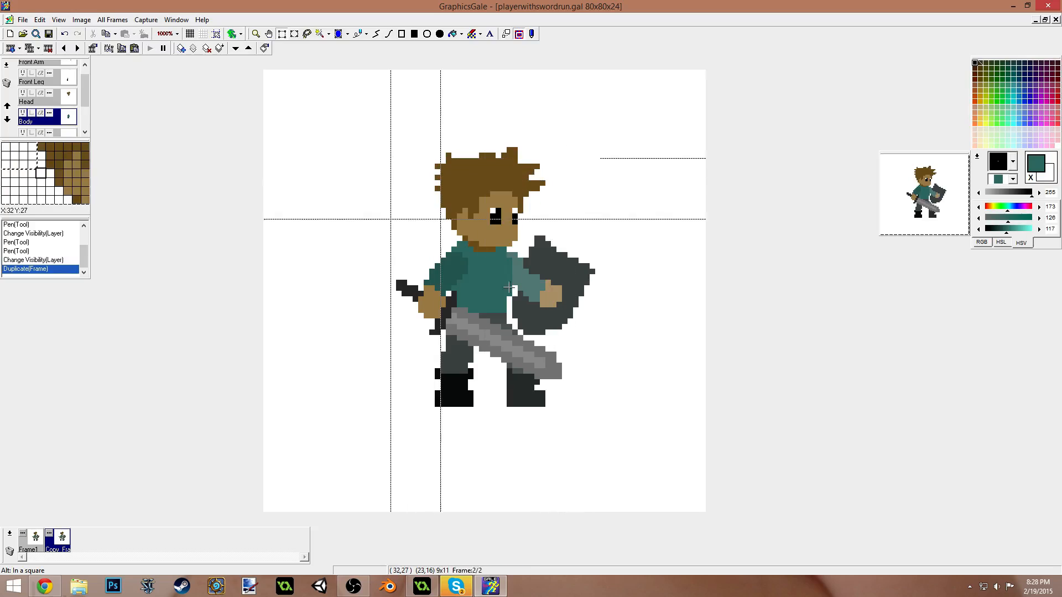
- On the second frame's Body layer, select the torso, move it 1 pixel right and 1 up, and rotate it slightly clockwise
left_click_drag(390, 158, 645, 407)
left_click_drag(488, 277, 494, 271)
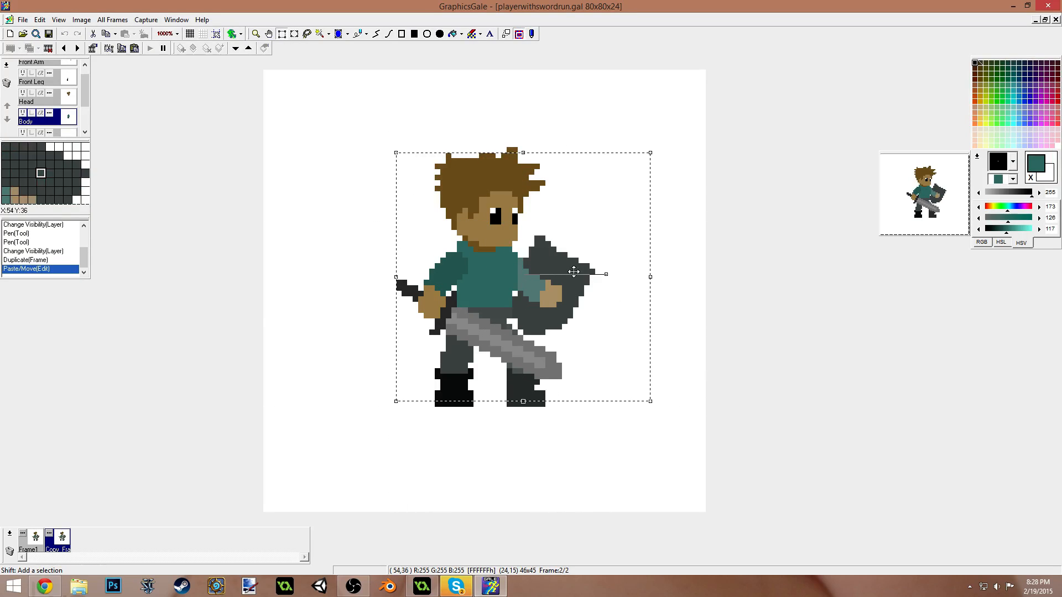
left_click_drag(607, 279, 606, 289)
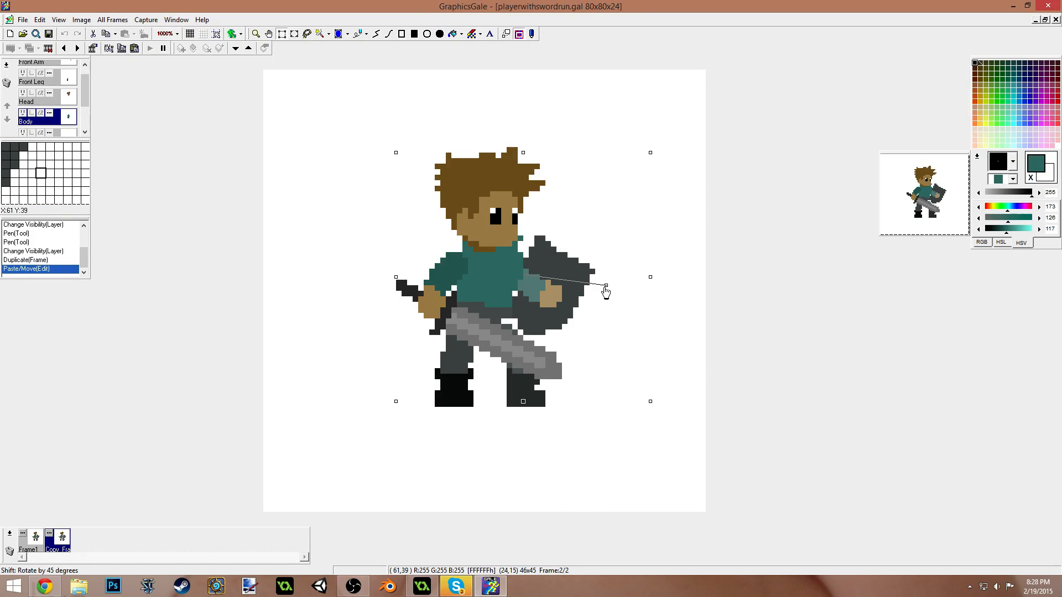
left_click_drag(498, 269, 496, 272)
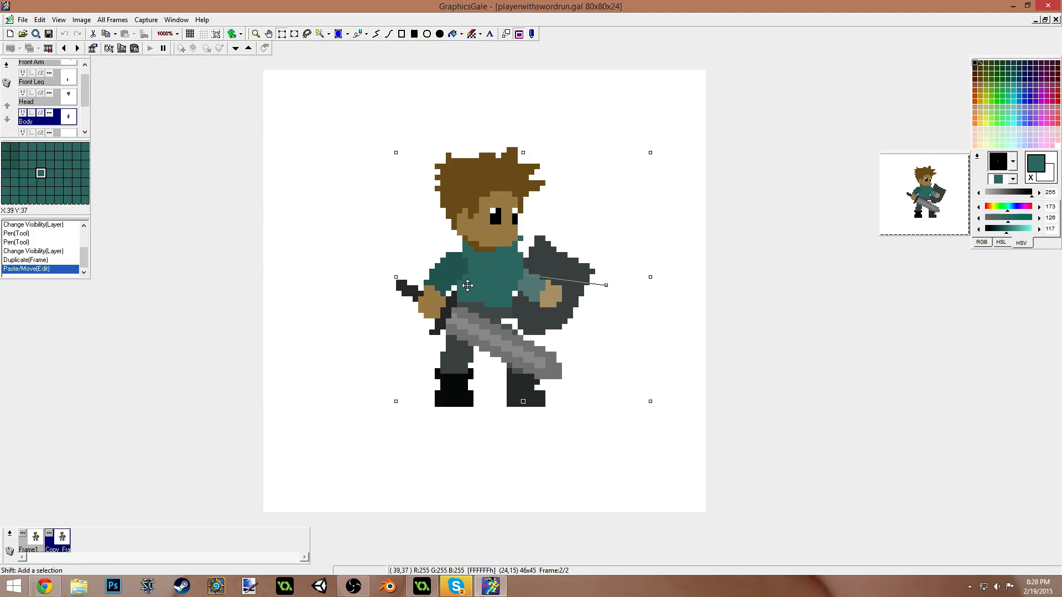
- On the second frame's Head layer, select the head and move it 4 pixels right and 1 down
left_click(42, 101)
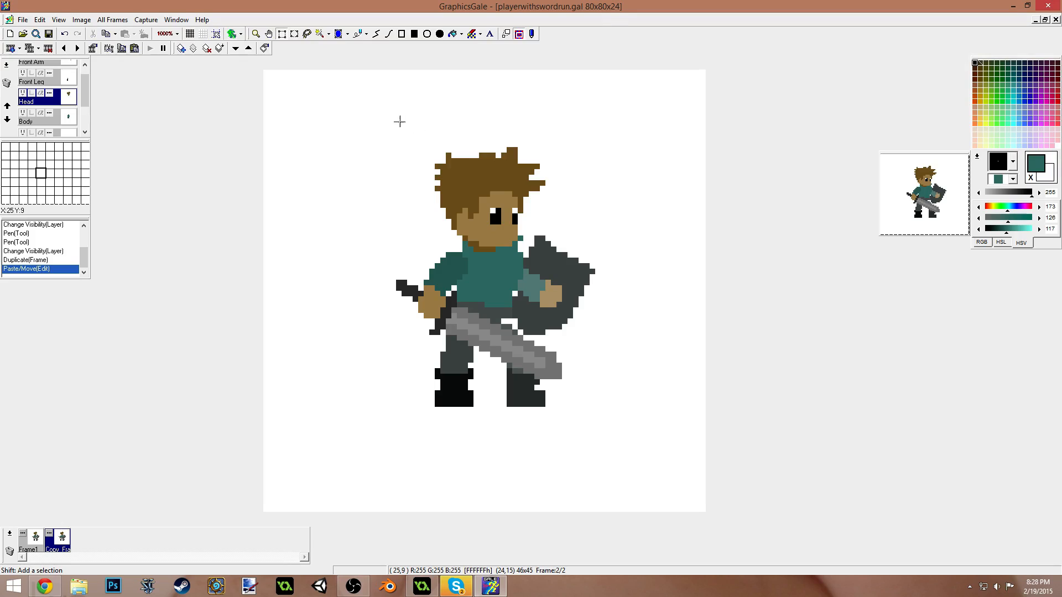
left_click_drag(389, 114, 617, 305)
left_click(676, 275)
left_click_drag(398, 123, 589, 274)
left_click(659, 351)
left_click_drag(402, 120, 594, 274)
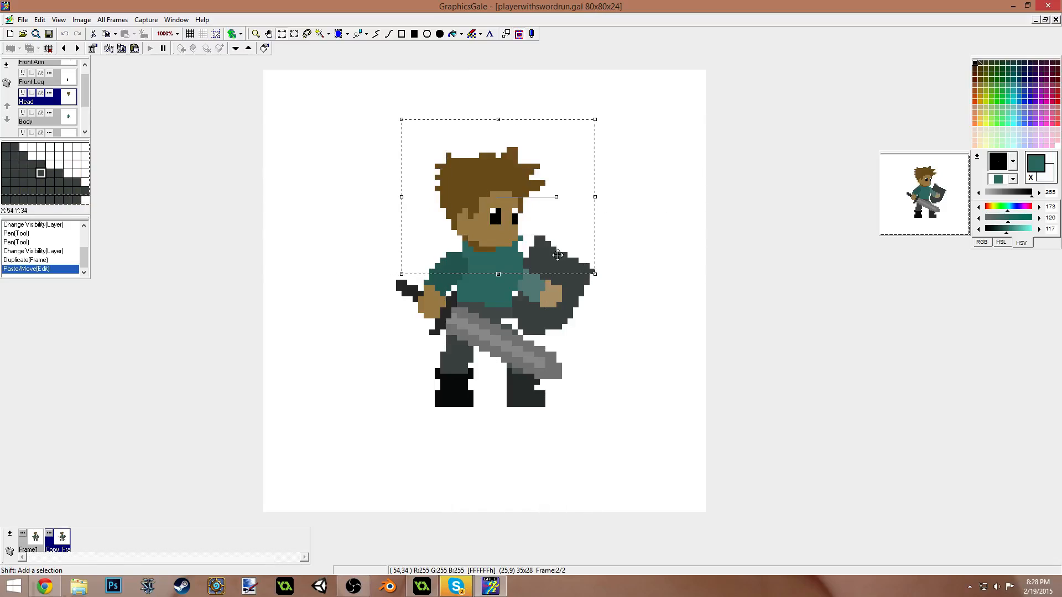
left_click_drag(491, 225, 514, 226)
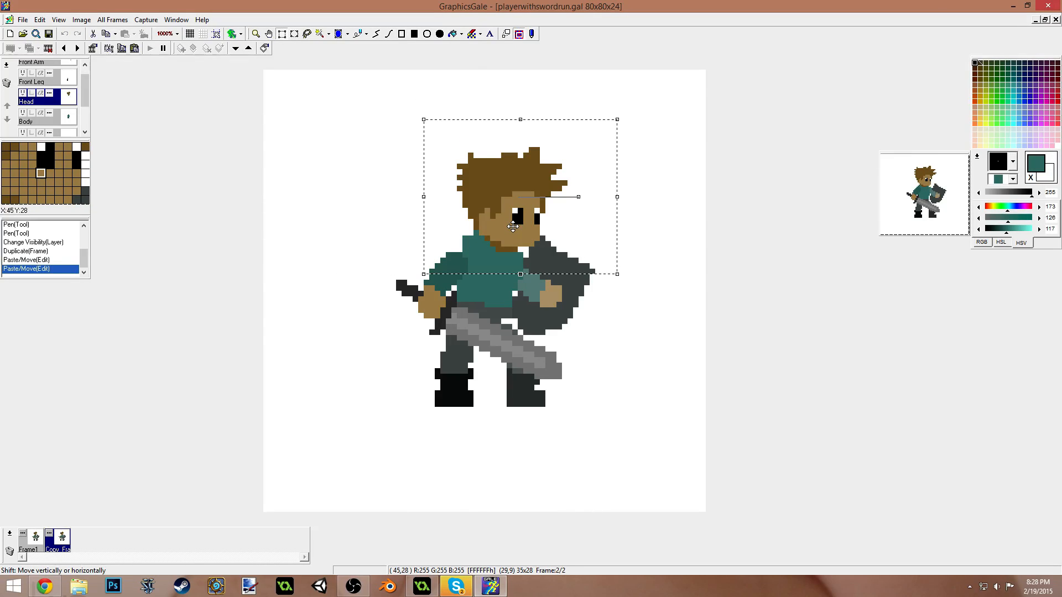
left_click_drag(513, 227, 513, 232)
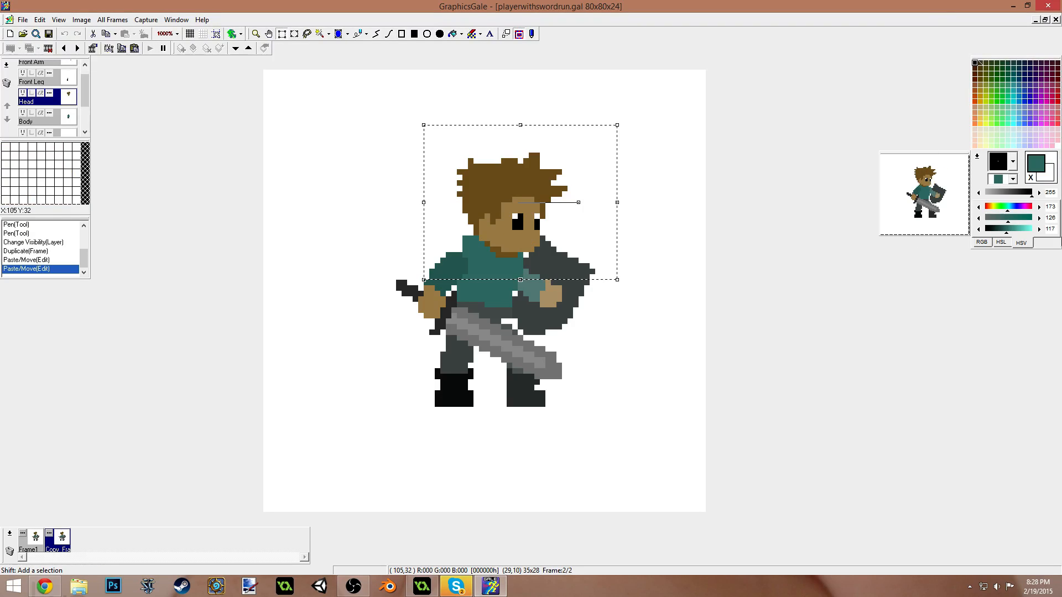
- Set the animation preview's playback speed to Slower and release the head selection
right_click(939, 223)
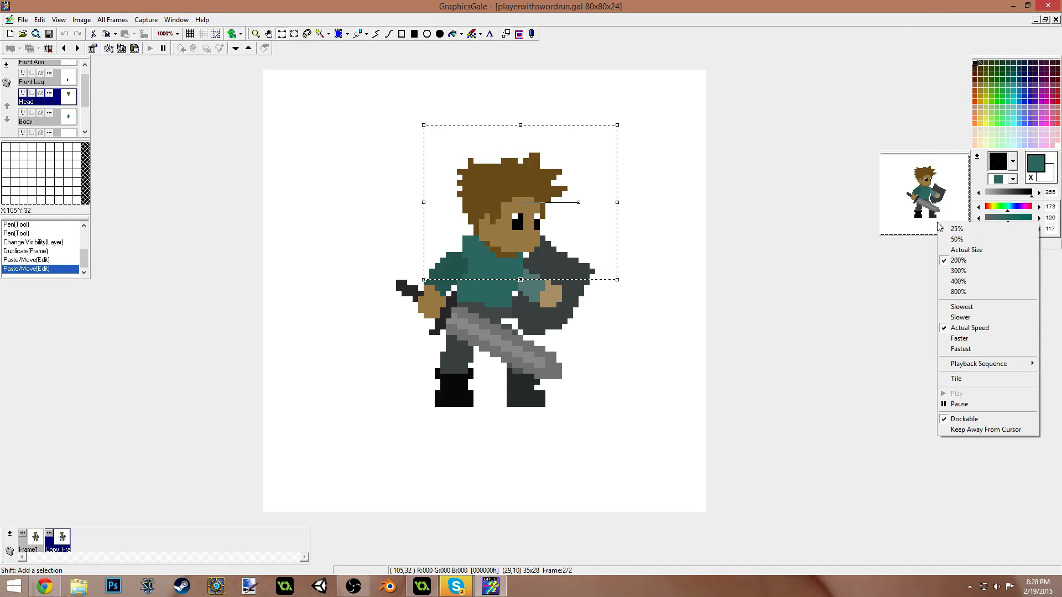
left_click(974, 318)
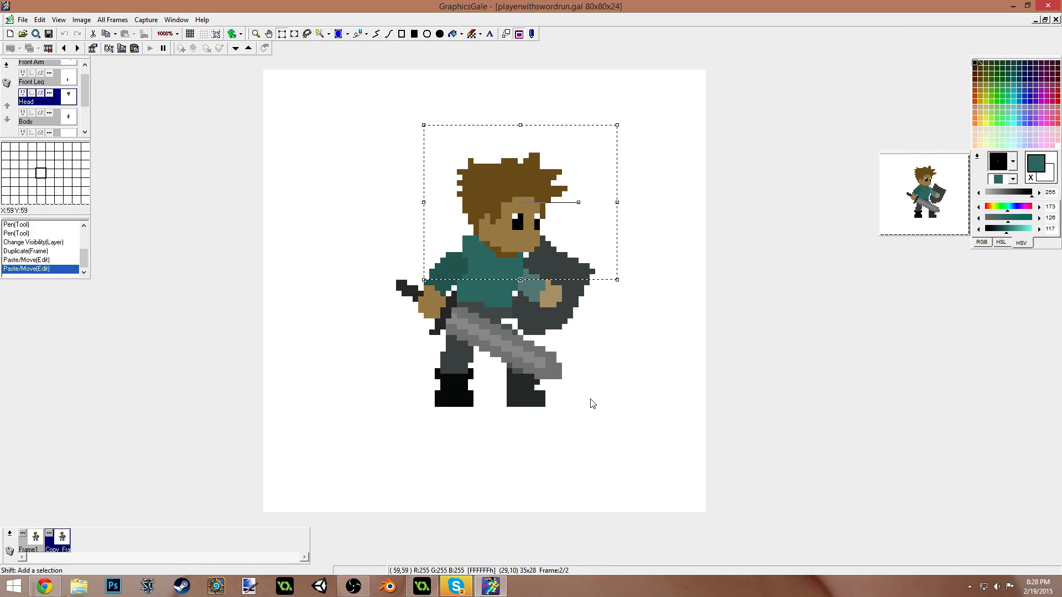
left_click(518, 410)
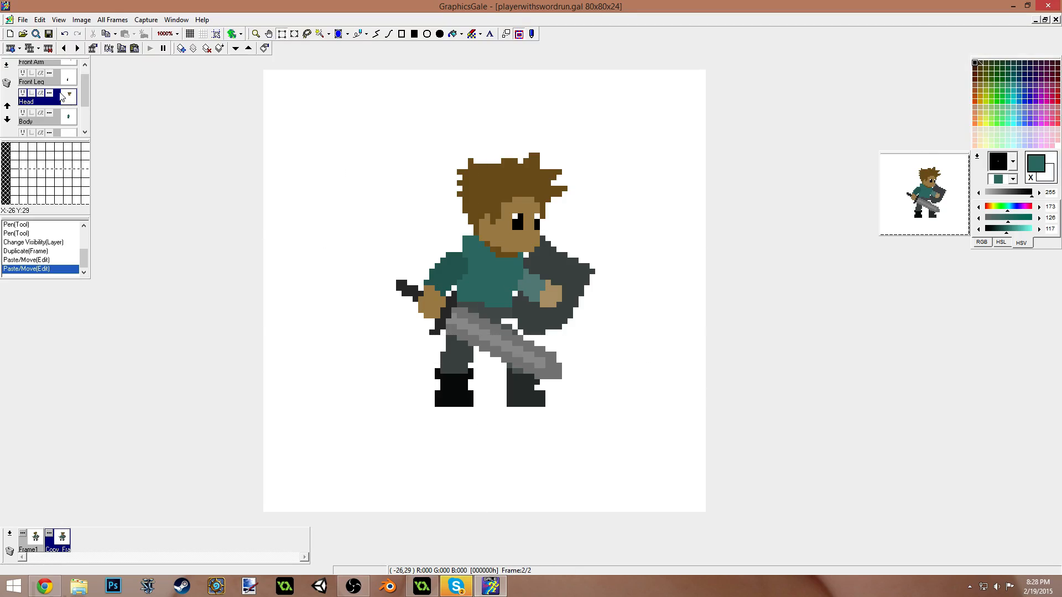
- On the Back Leg layer, select the leg, move it about 3 pixels right and 5 up, and rotate it counterclockwise
left_click_drag(84, 93, 85, 112)
left_click(27, 95)
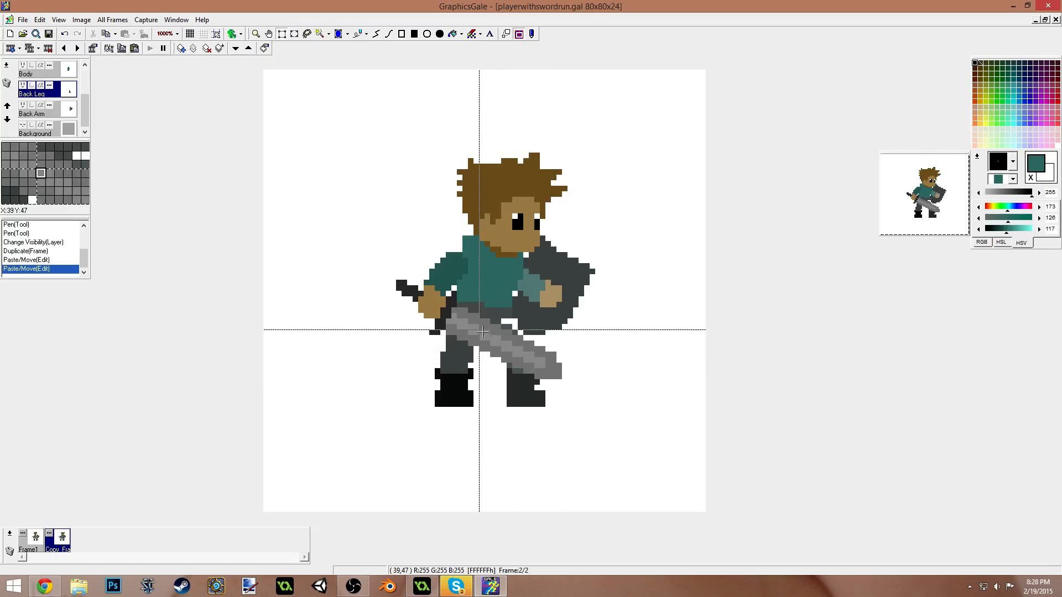
left_click_drag(462, 294, 568, 452)
left_click_drag(530, 401, 537, 384)
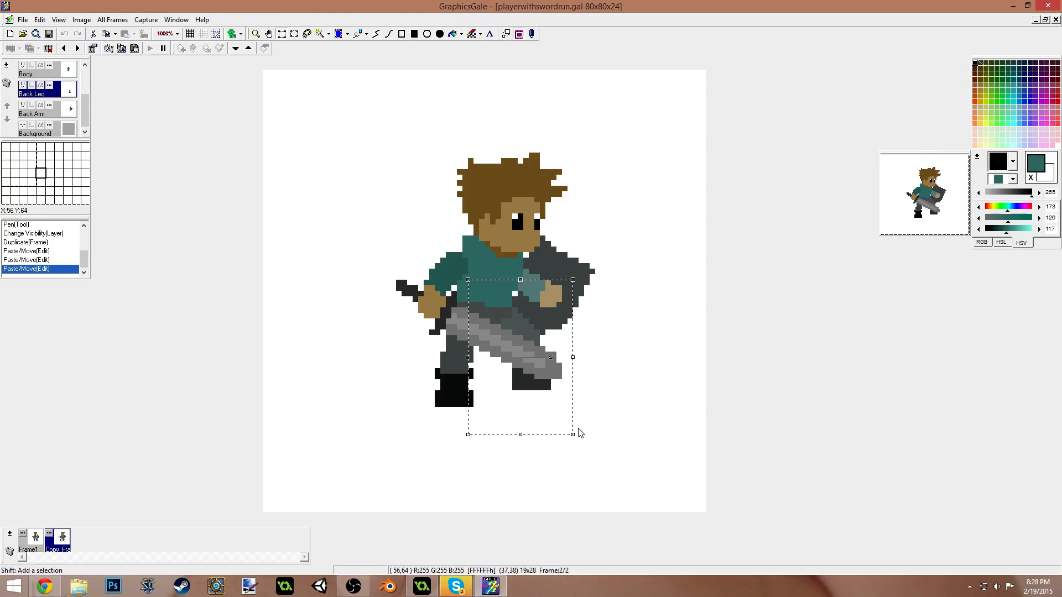
mouse_move(572, 433)
left_mouse_down()
mouse_move(588, 432)
mouse_move(572, 431)
left_mouse_up()
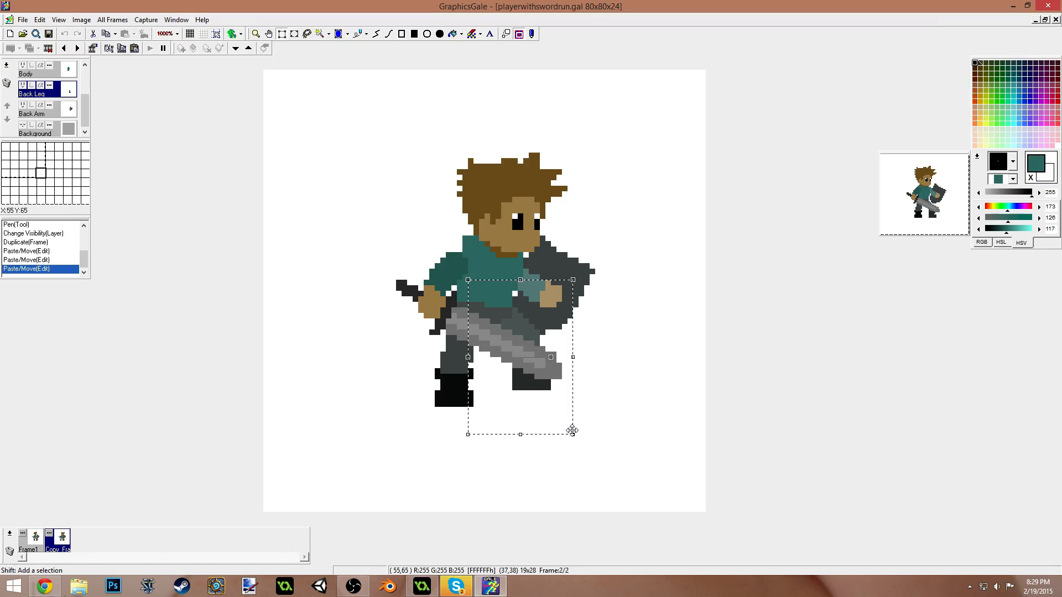
left_click_drag(551, 358, 546, 346)
left_click_drag(535, 385, 542, 378)
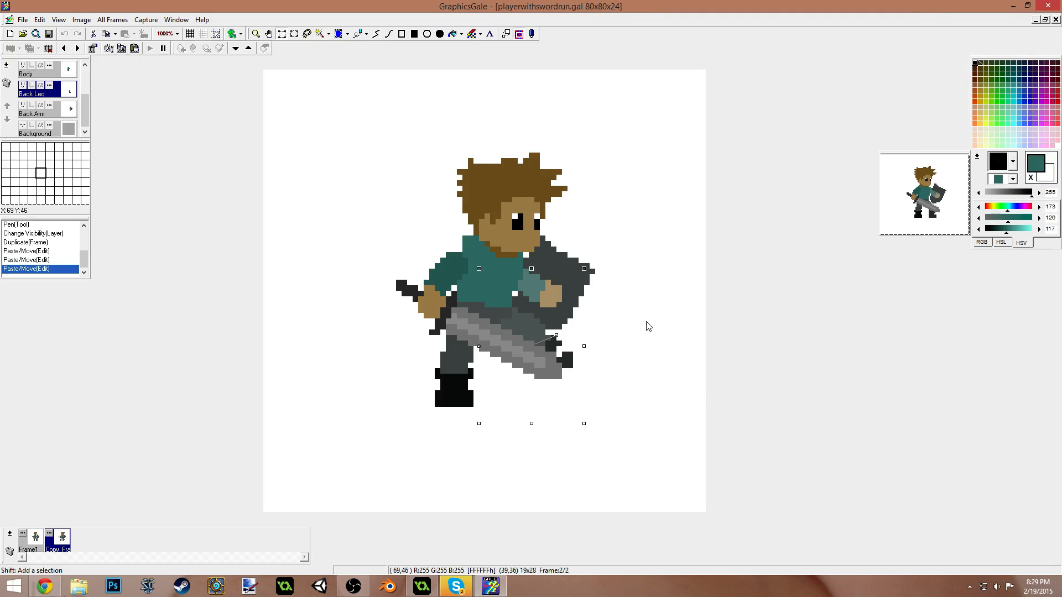
- On the Back Arm layer, select the shield arm, rotate it clockwise, move it about 5 pixels left and 1 down, and deselect it
left_click(40, 113)
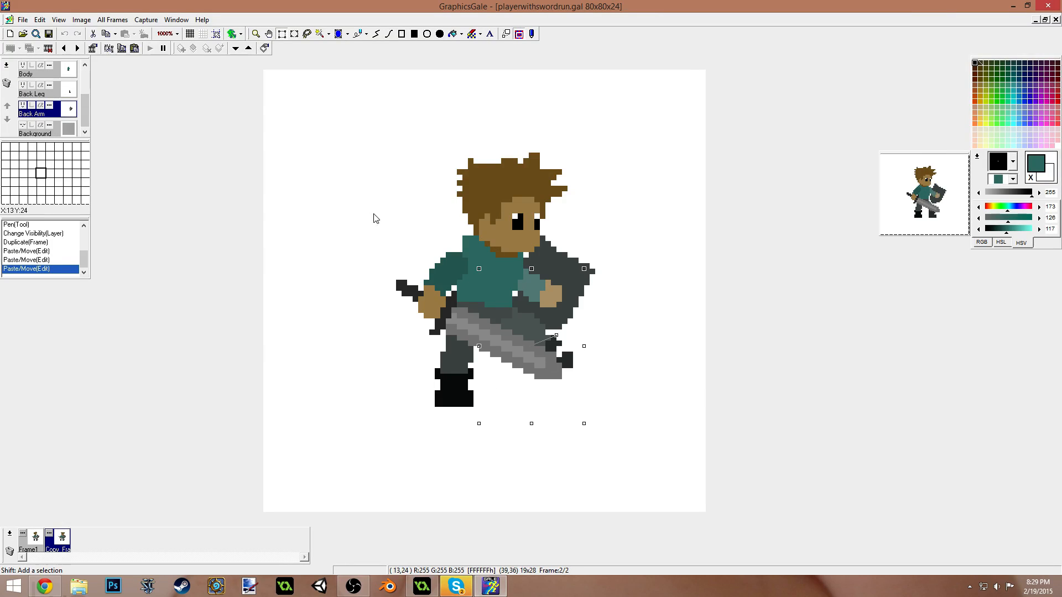
left_click(649, 254)
left_click_drag(468, 202, 607, 357)
mouse_move(565, 249)
left_mouse_down()
mouse_move(604, 260)
mouse_move(581, 260)
mouse_move(599, 276)
mouse_move(576, 256)
mouse_move(591, 291)
mouse_move(584, 308)
mouse_move(573, 318)
mouse_move(530, 289)
left_mouse_up()
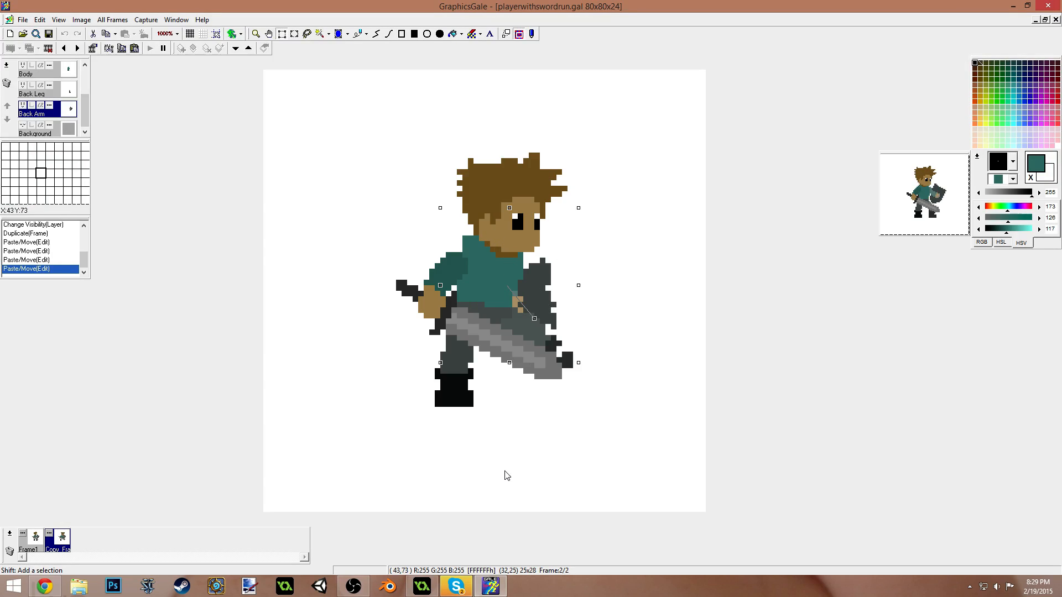
left_click(550, 418)
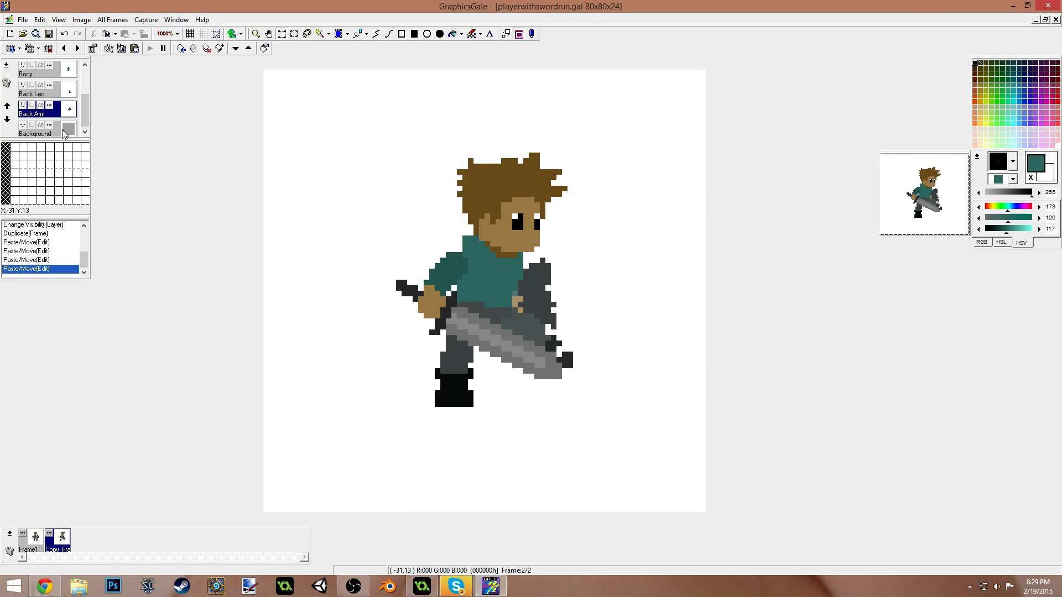
- On the Front Arm layer, select the sword arm, move it about 5 pixels right and 4 up, and rotate it slightly counterclockwise
left_click_drag(87, 110, 85, 81)
left_click(44, 74)
left_click_drag(341, 198, 601, 426)
mouse_move(512, 384)
left_mouse_down()
mouse_move(533, 384)
mouse_move(516, 374)
left_mouse_up()
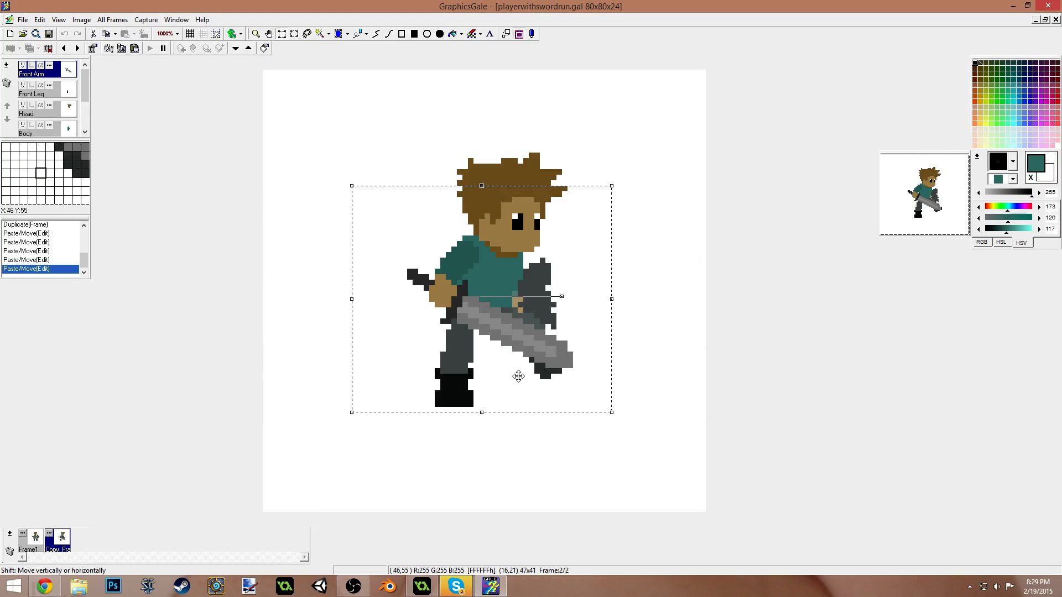
left_click_drag(562, 298, 579, 269)
left_click_drag(498, 321, 490, 316)
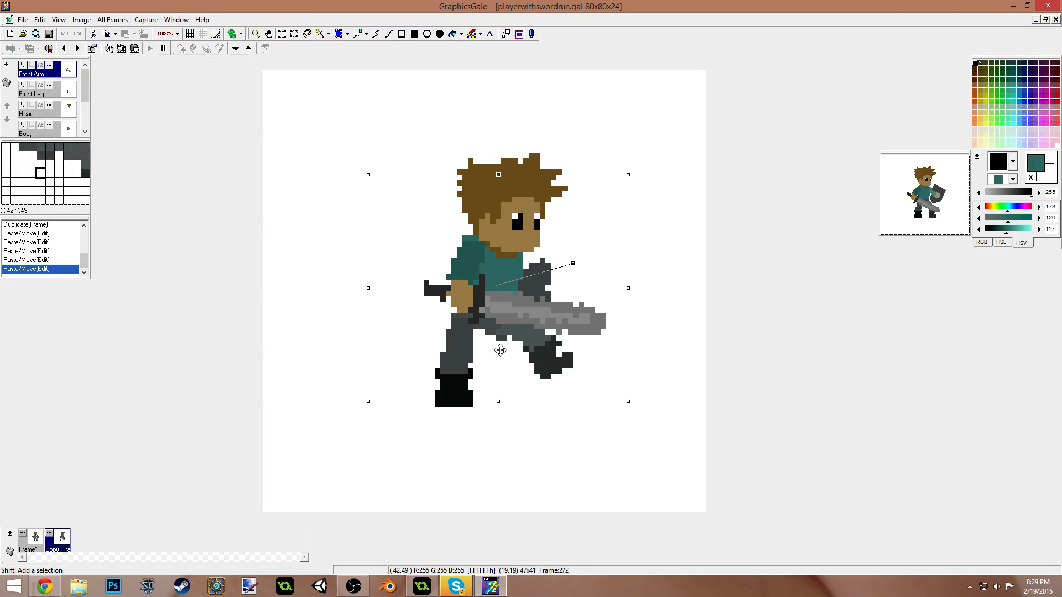
left_click_drag(85, 88, 86, 121)
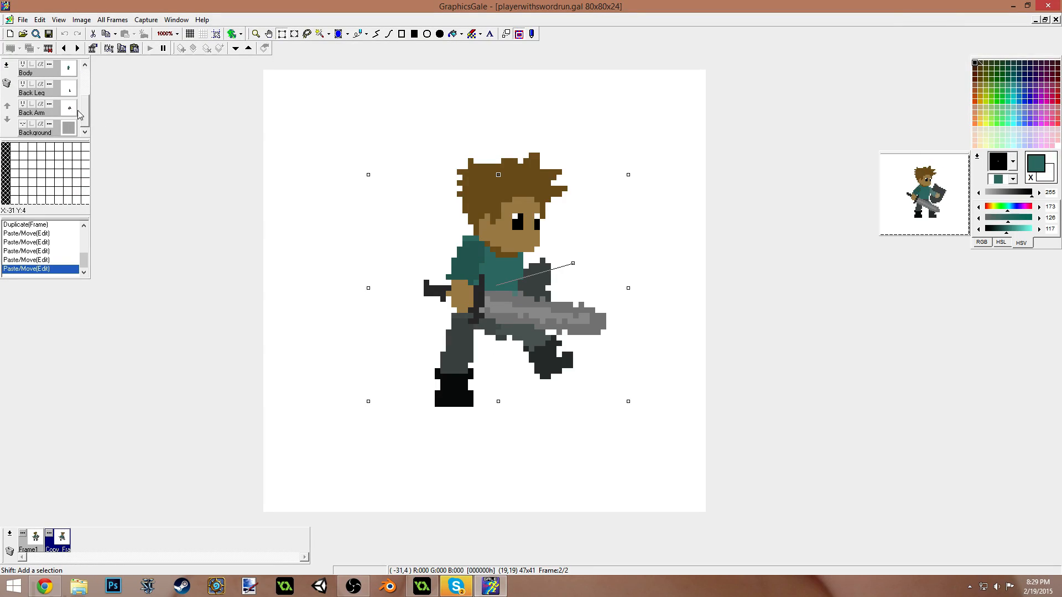
left_click(47, 88)
left_click_drag(335, 269, 501, 468)
left_click_drag(469, 368, 457, 390)
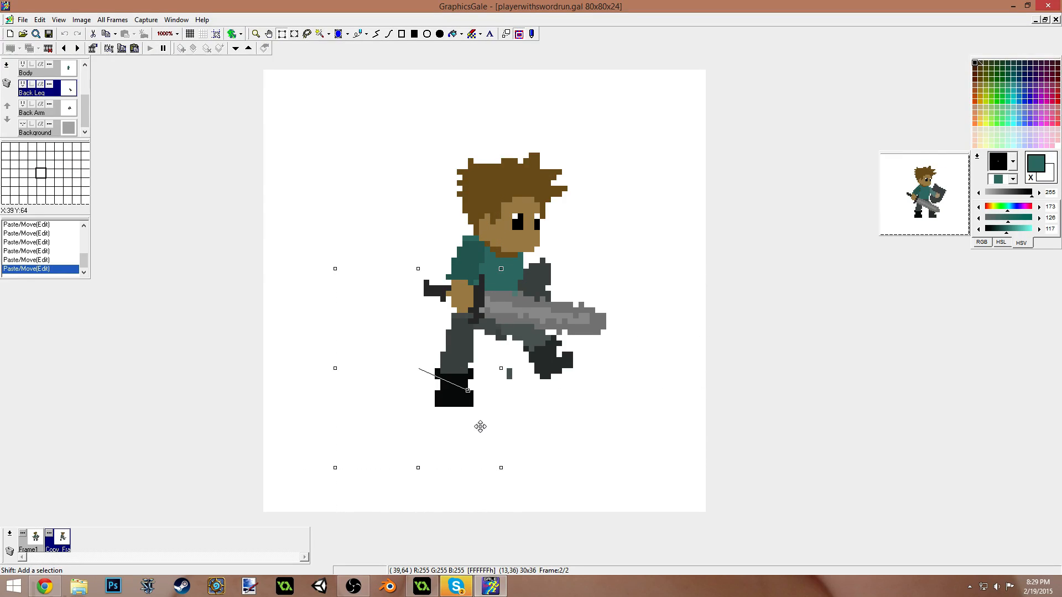
left_click(554, 424)
key("ctrl+z")
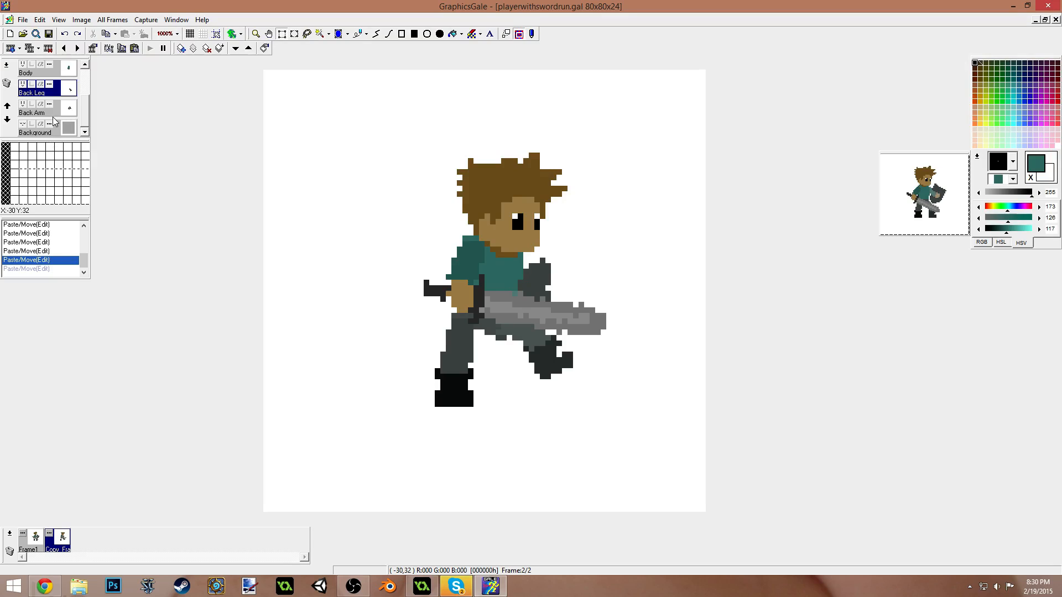
- On the Front Leg layer, select the leg, rotate it clockwise, move it about 2 pixels left and 3 up, and deselect it
left_click_drag(87, 117, 86, 90)
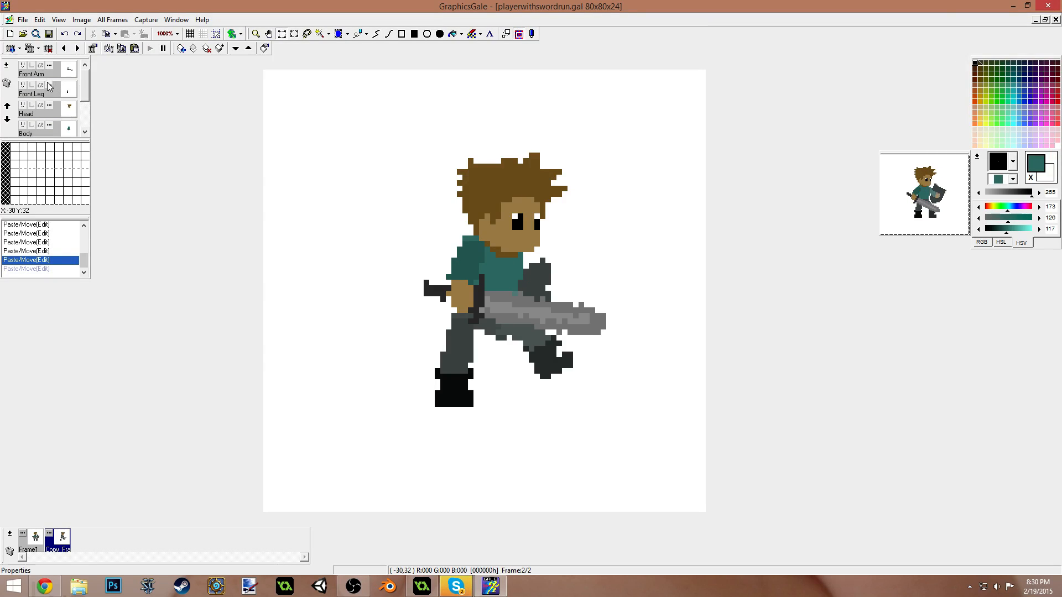
left_click(54, 85)
left_click_drag(330, 268, 523, 435)
left_click_drag(476, 400, 448, 368)
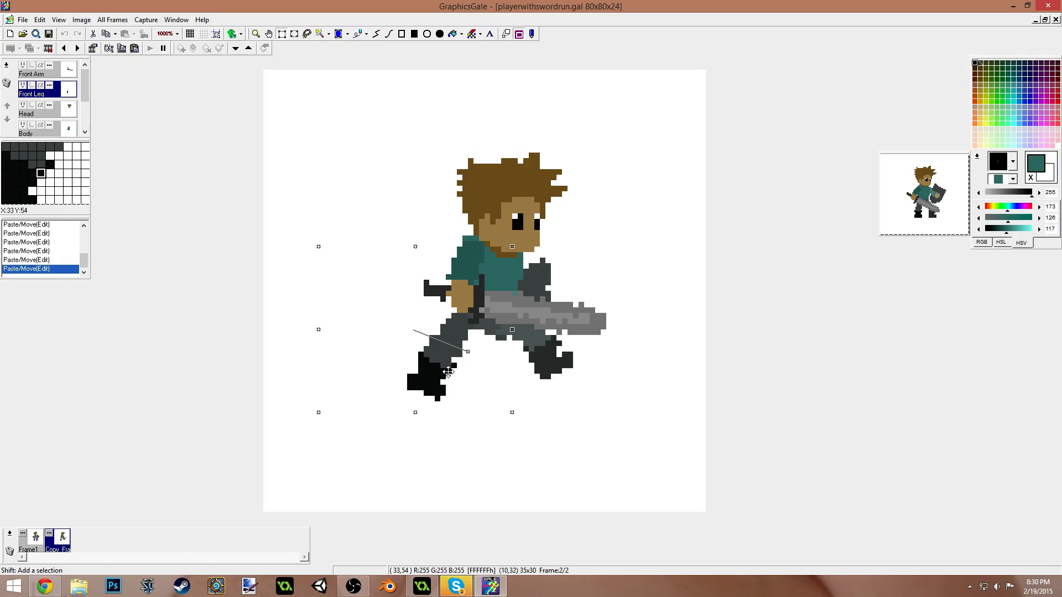
mouse_move(453, 395)
left_mouse_down()
mouse_move(439, 409)
mouse_move(447, 395)
left_mouse_up()
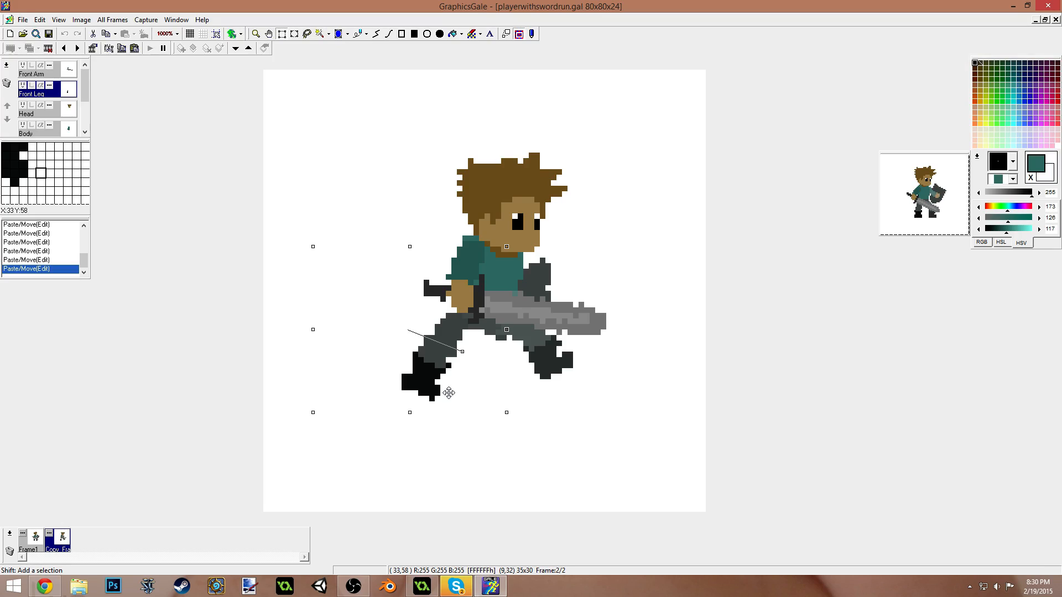
left_click_drag(465, 374, 470, 380)
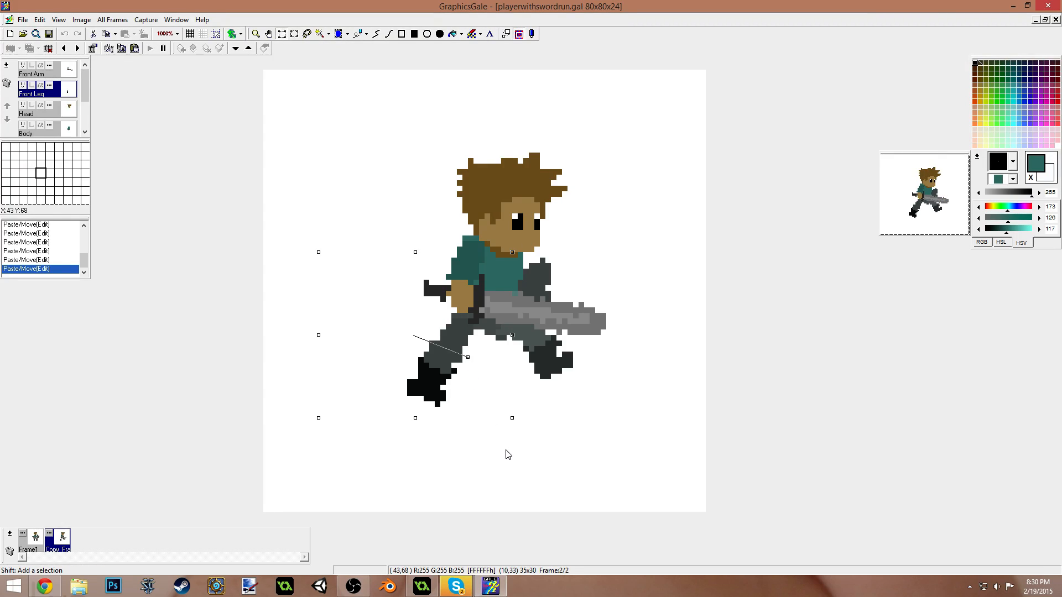
left_click(685, 404)
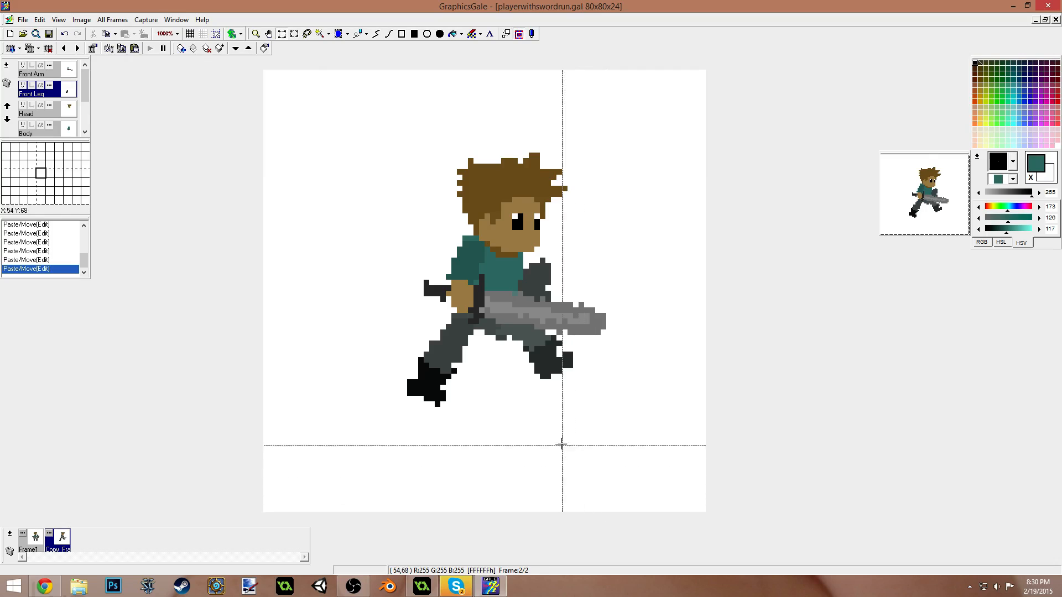
- Duplicate the second frame and, on the copy's Front Arm layer, rotate the sword arm counterclockwise and move it about 4 pixels right and 8 up
double_click(62, 539)
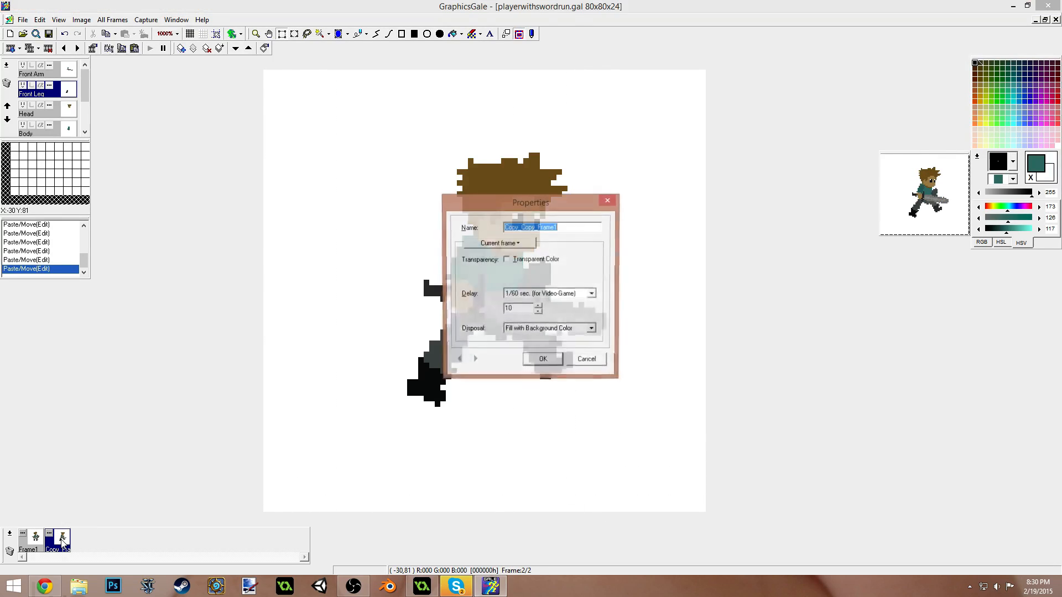
left_click(544, 361)
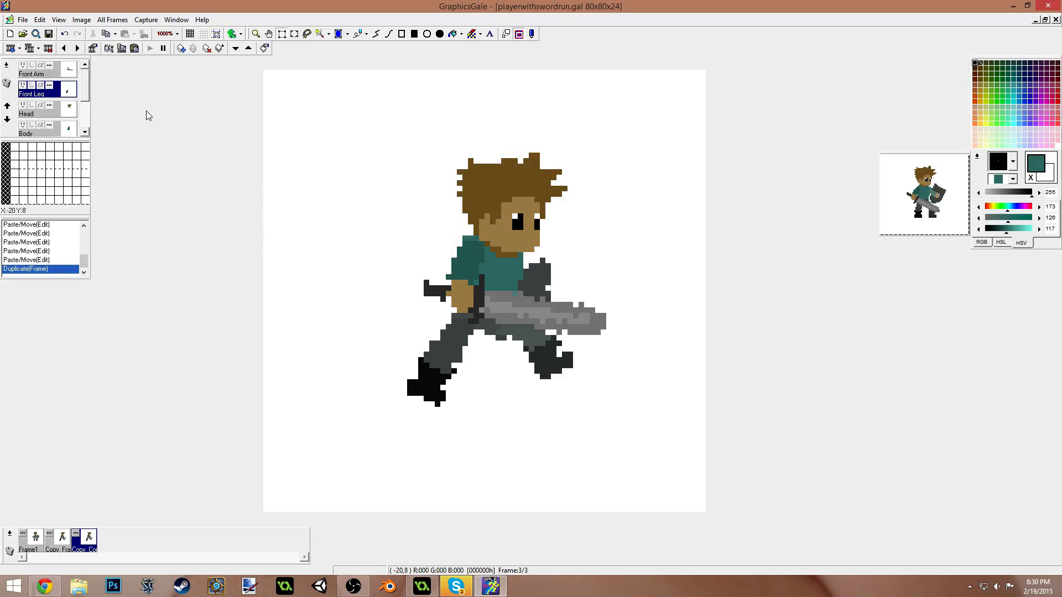
left_click(67, 72)
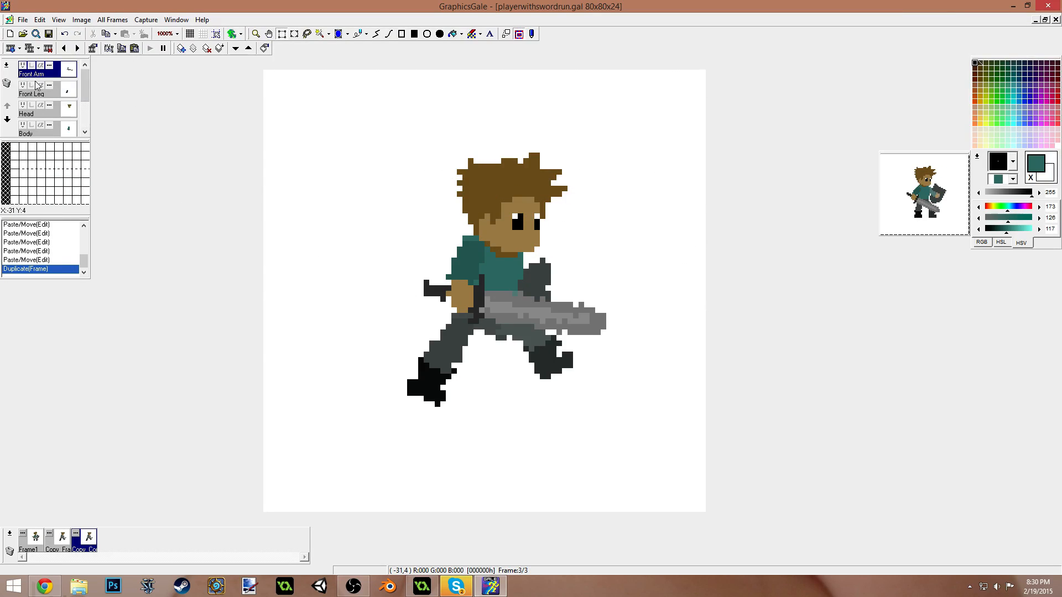
left_click_drag(380, 203, 701, 425)
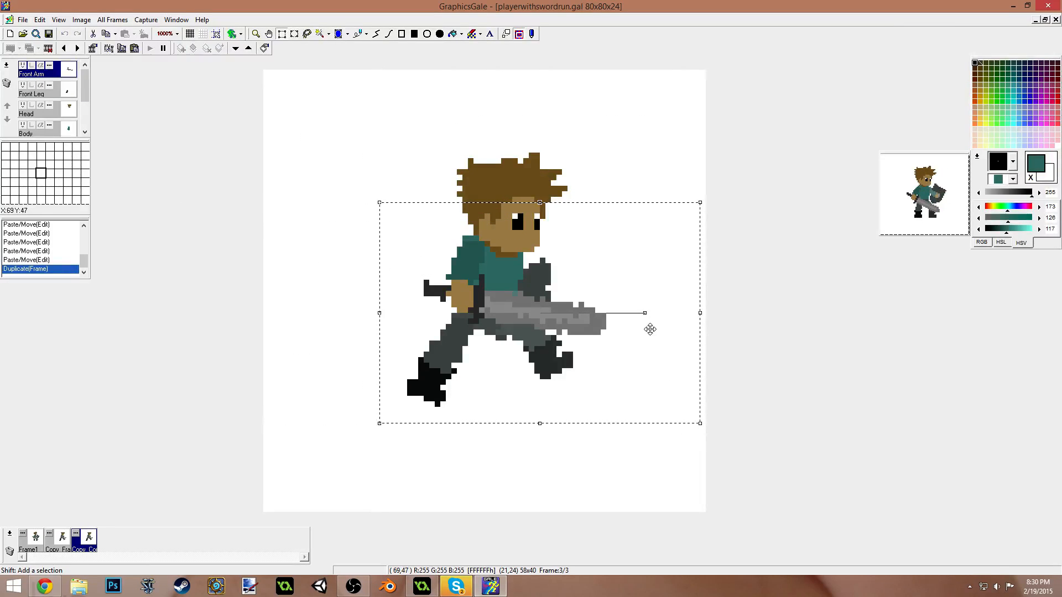
left_click_drag(645, 312, 657, 247)
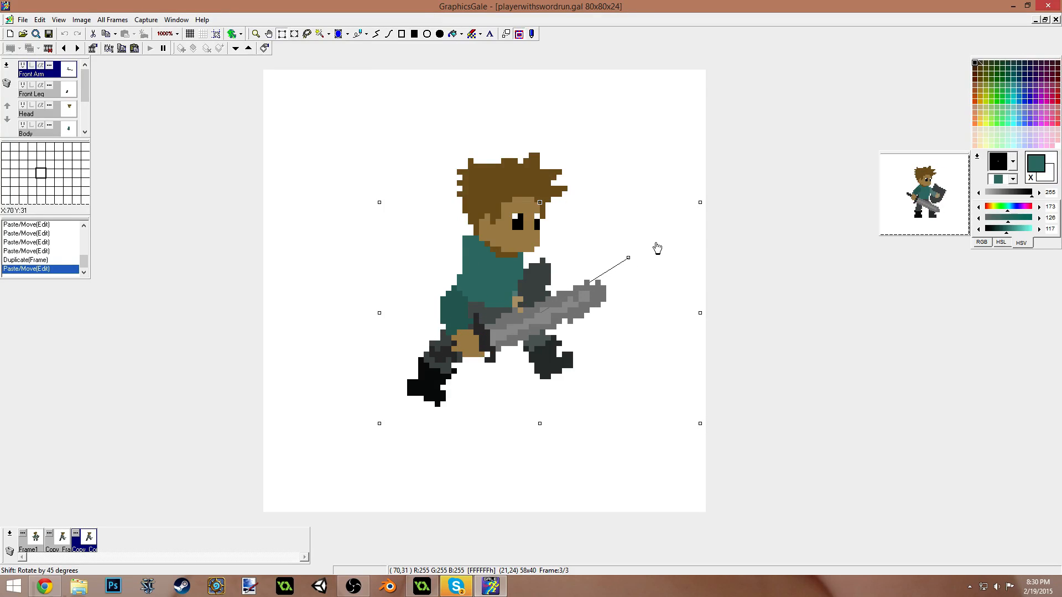
left_click_drag(515, 335, 538, 292)
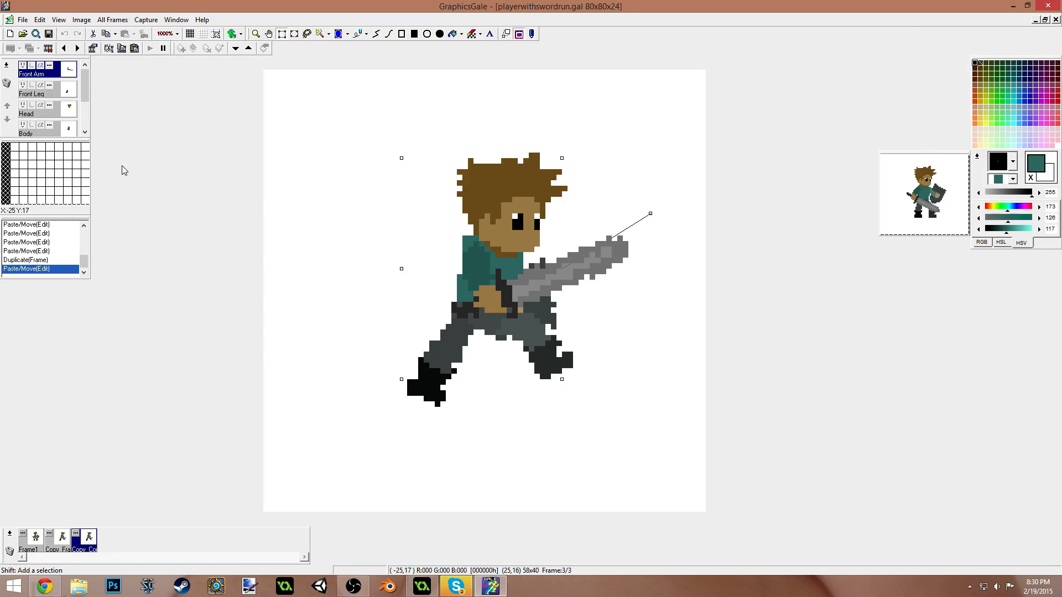
left_click_drag(85, 84, 91, 111)
left_click(42, 109)
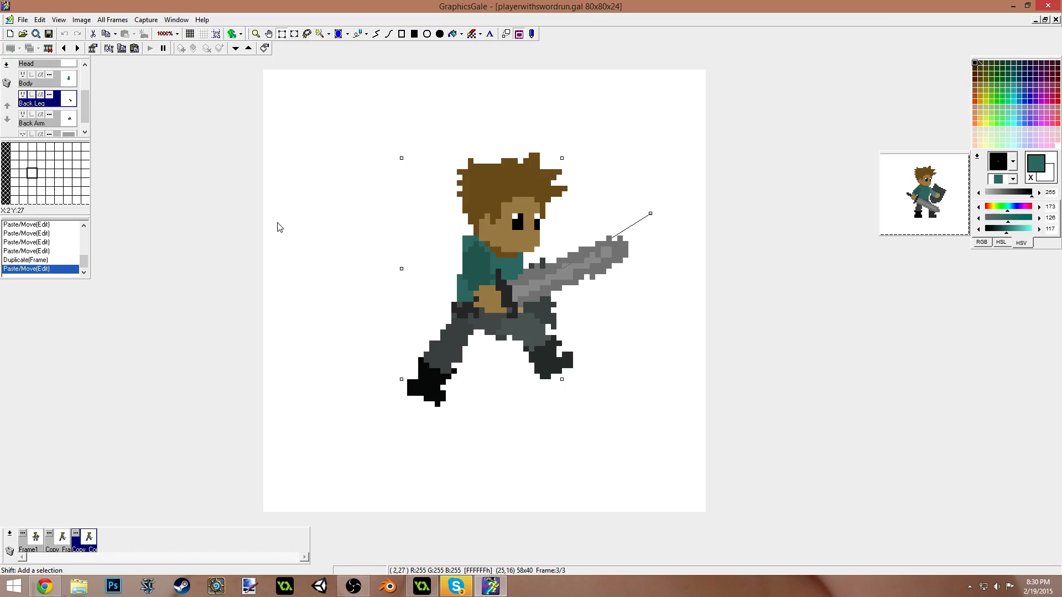
left_click(401, 194)
left_click_drag(399, 190, 732, 412)
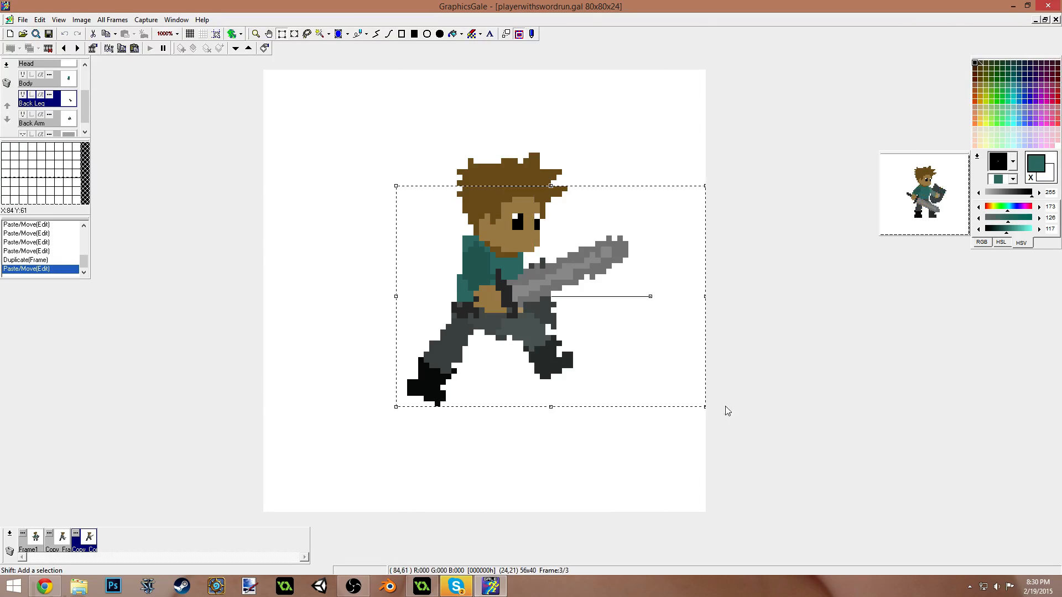
left_click_drag(651, 297, 609, 332)
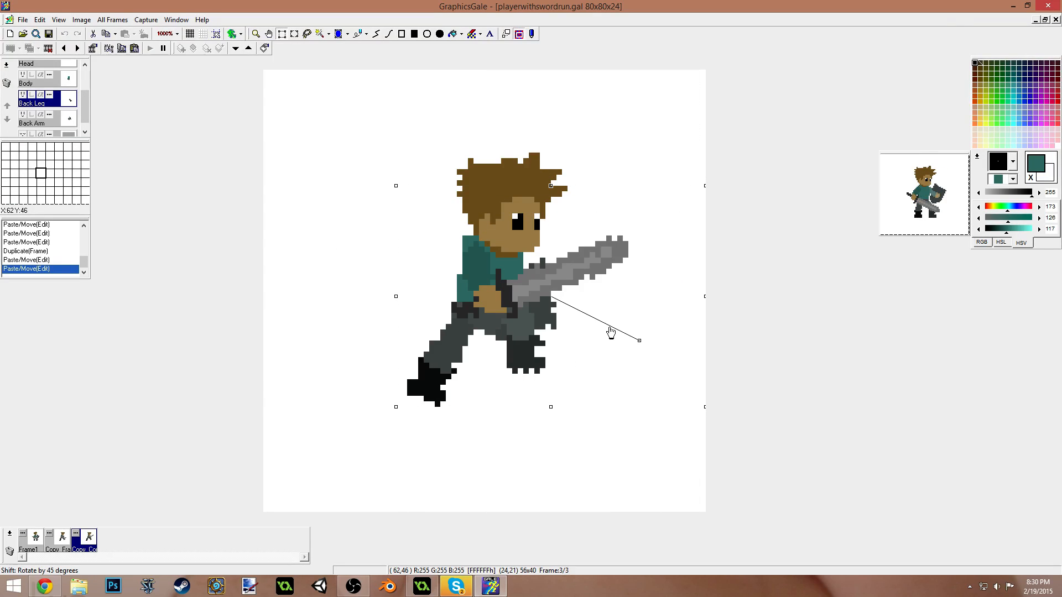
key("ctrl+z")
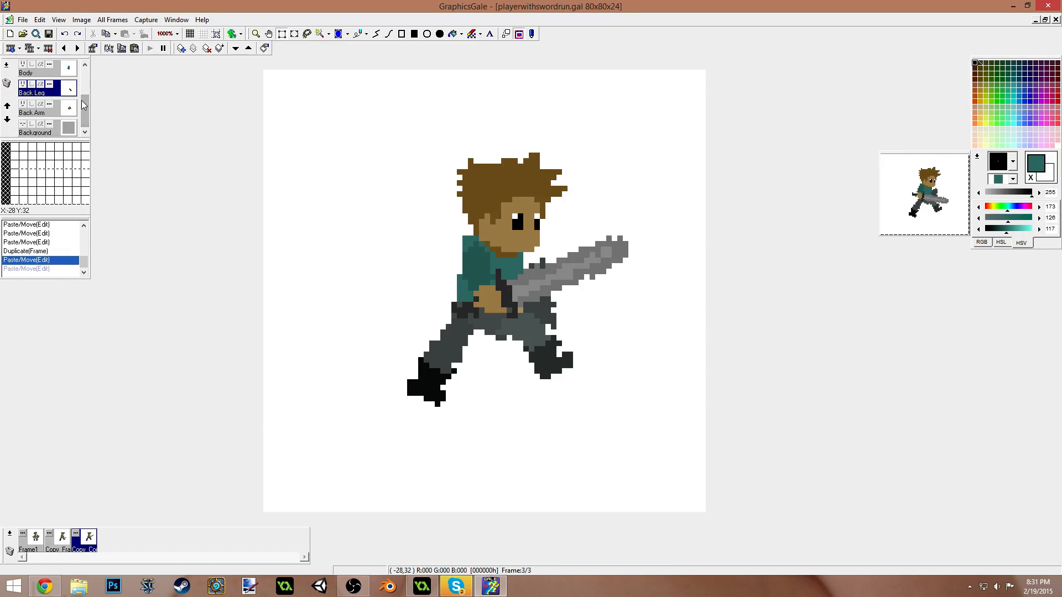
- On the Back Arm layer, select the shield arm, rotate it clockwise, move it about 7 pixels left and 3 up, and deselect it
mouse_move(86, 115)
left_mouse_down()
mouse_move(84, 78)
mouse_move(86, 113)
left_mouse_up()
left_click(38, 113)
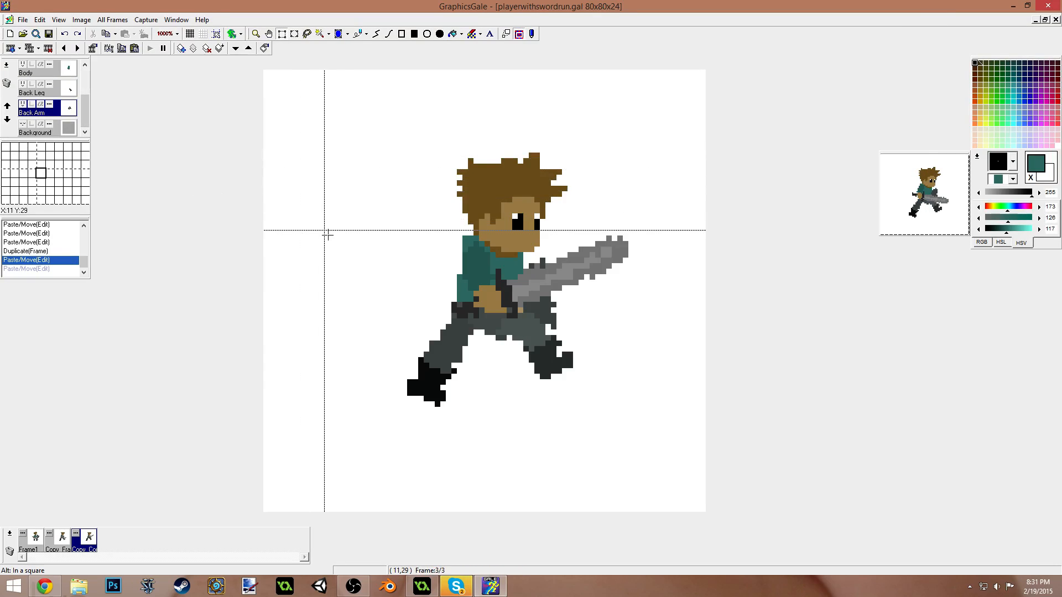
left_click_drag(346, 175, 678, 384)
left_click_drag(626, 281, 515, 295)
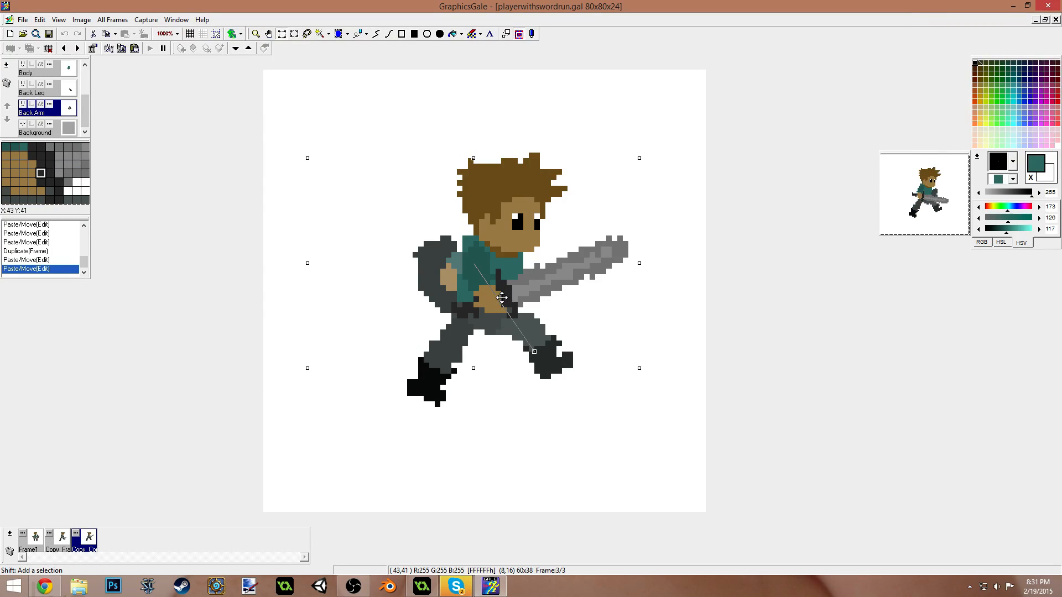
key("Right")
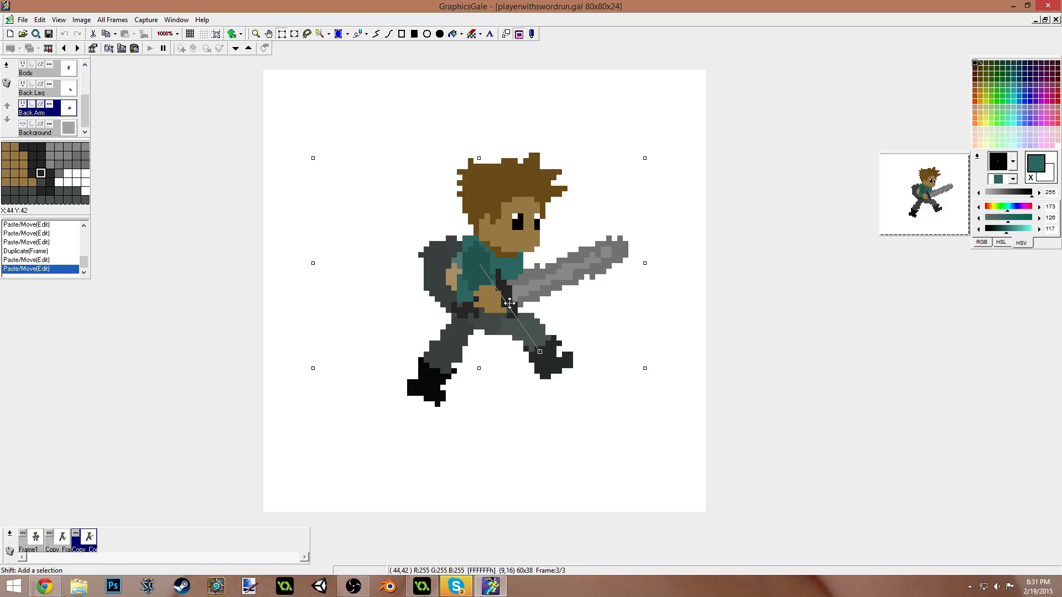
left_click_drag(499, 306, 493, 306)
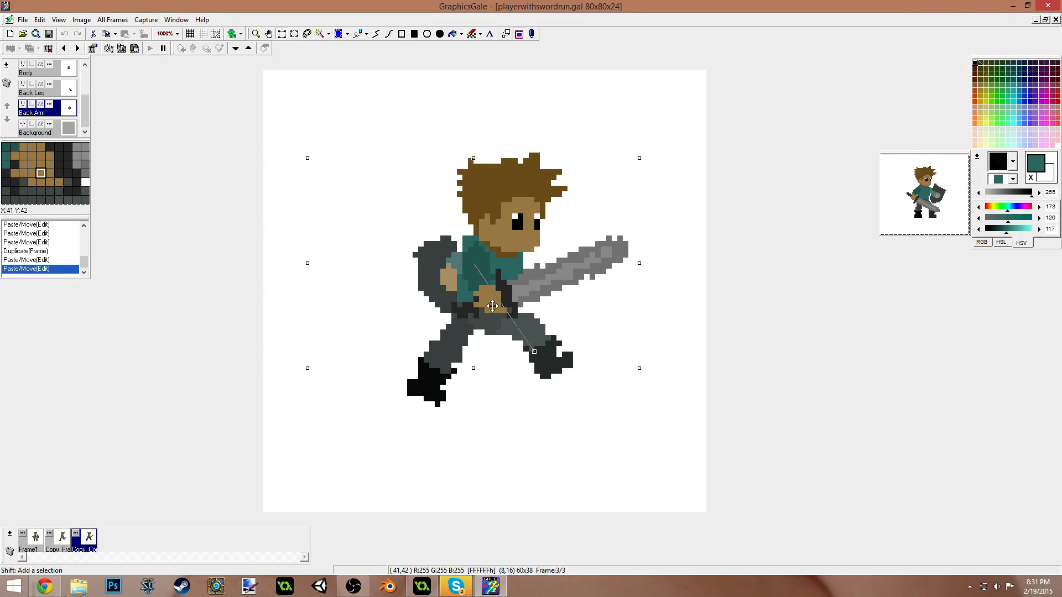
left_click(640, 434)
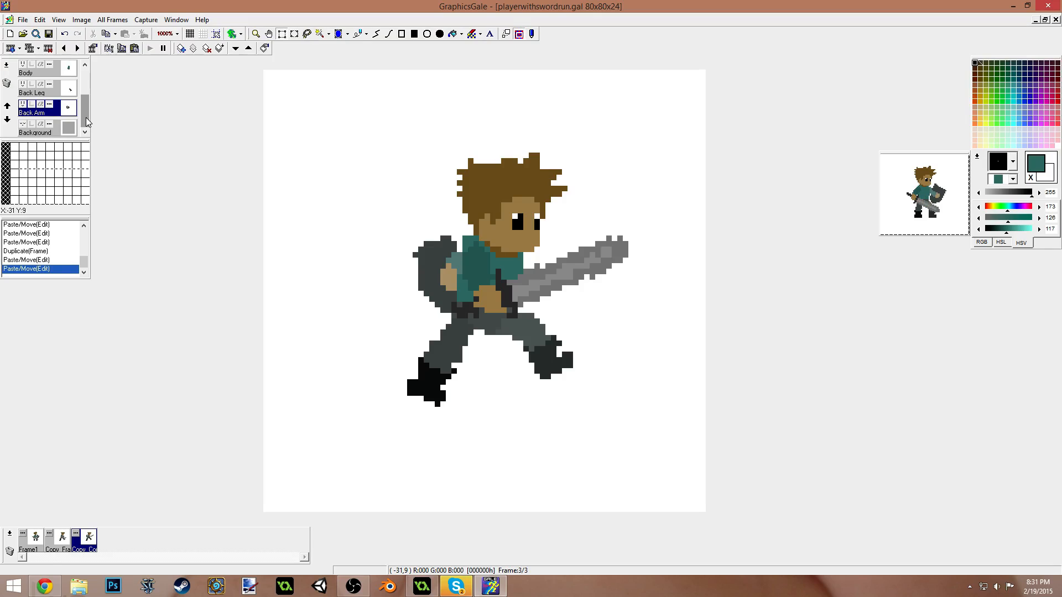
- On the Front Leg layer, select the leg, rotate it slightly clockwise, move it about 5 pixels up, and deselect it
left_click_drag(85, 117, 85, 86)
left_click(41, 90)
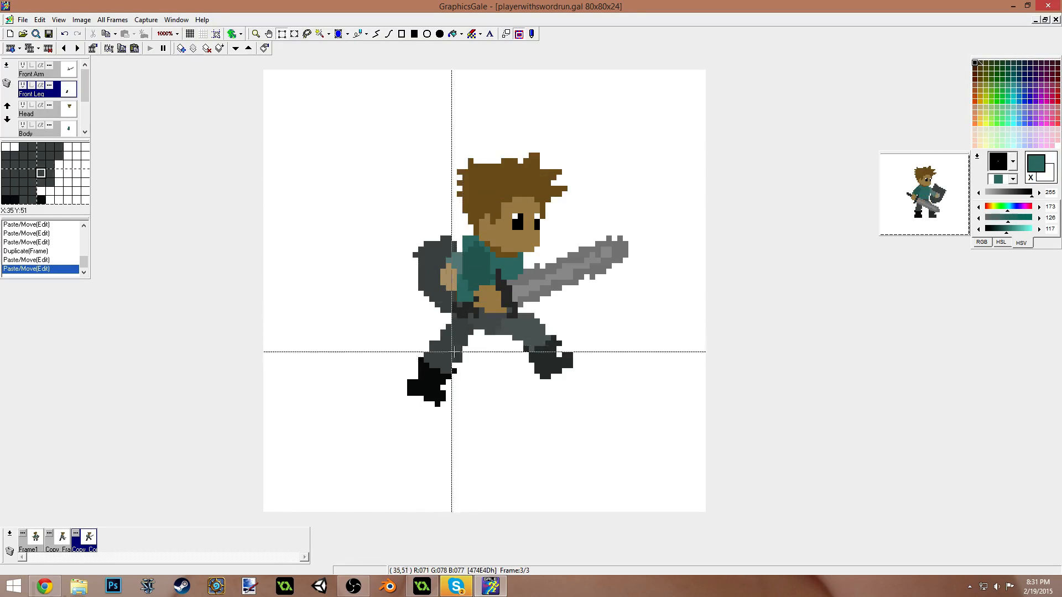
left_click_drag(285, 225, 512, 457)
mouse_move(439, 415)
left_mouse_down()
mouse_move(439, 430)
mouse_move(433, 415)
left_mouse_up()
left_click_drag(462, 342, 447, 362)
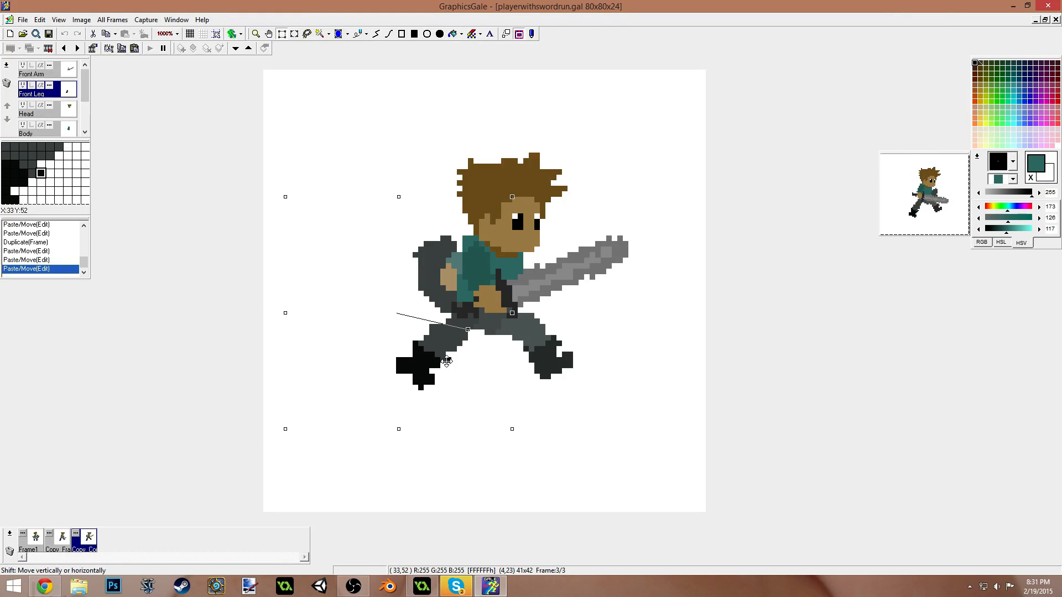
left_click(484, 453)
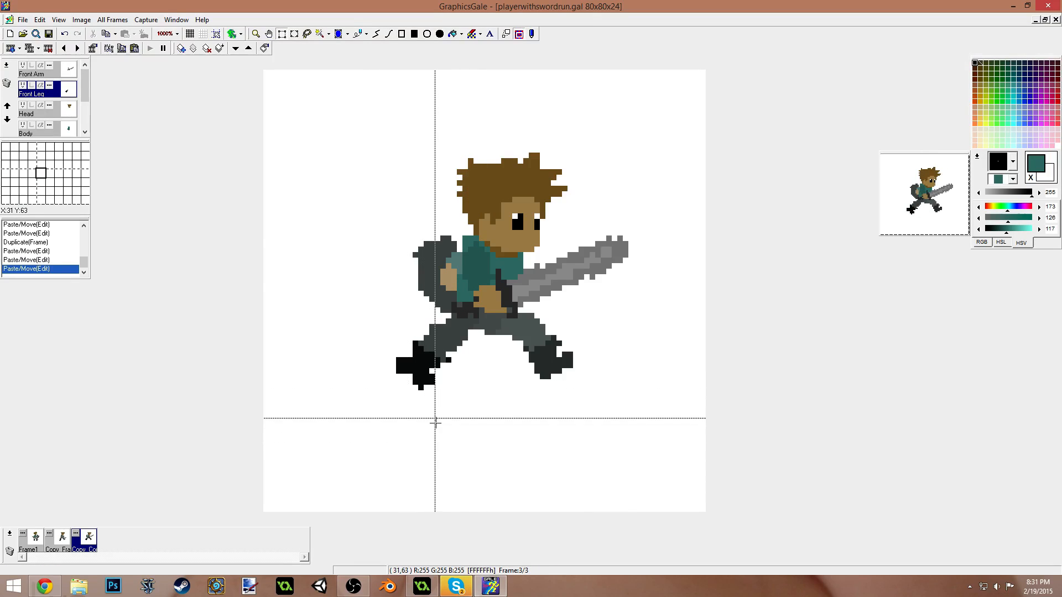
- With the Pen tool, fill in the front leg's boot around the heel and toe using black sampled from the boot
key("p")
left_click(410, 366)
right_click(417, 375)
left_click(409, 366)
left_click_drag(405, 377, 412, 382)
left_click(416, 387)
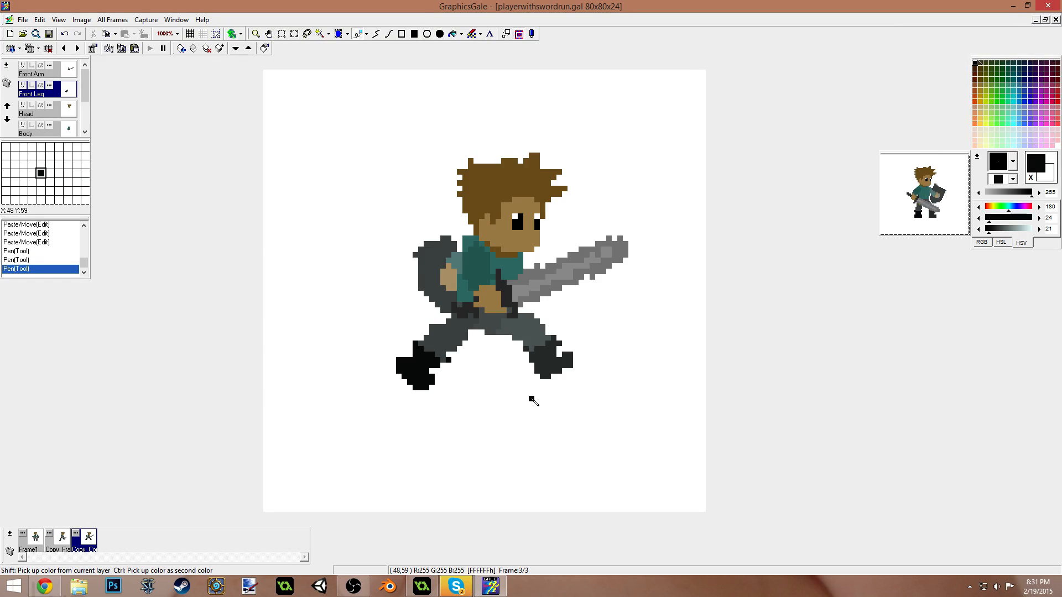
- Clean up the front leg's edges by painting white over stray pixels and filling the gap behind the calf with sampled trouser grey
right_click(475, 394)
left_click(449, 360)
right_click(446, 348)
left_click(451, 353)
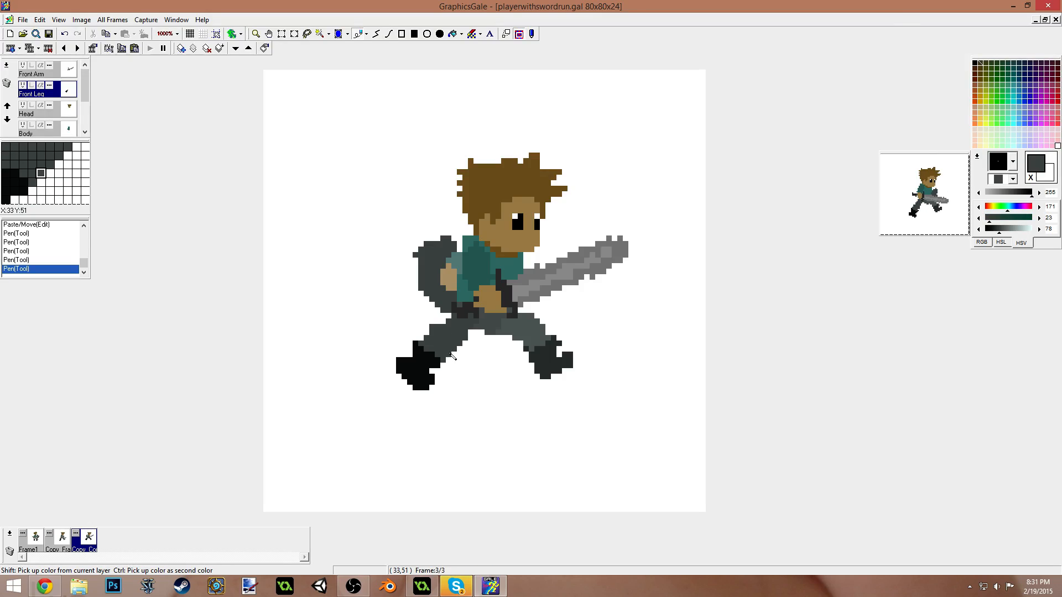
right_click(421, 330)
left_click(432, 327)
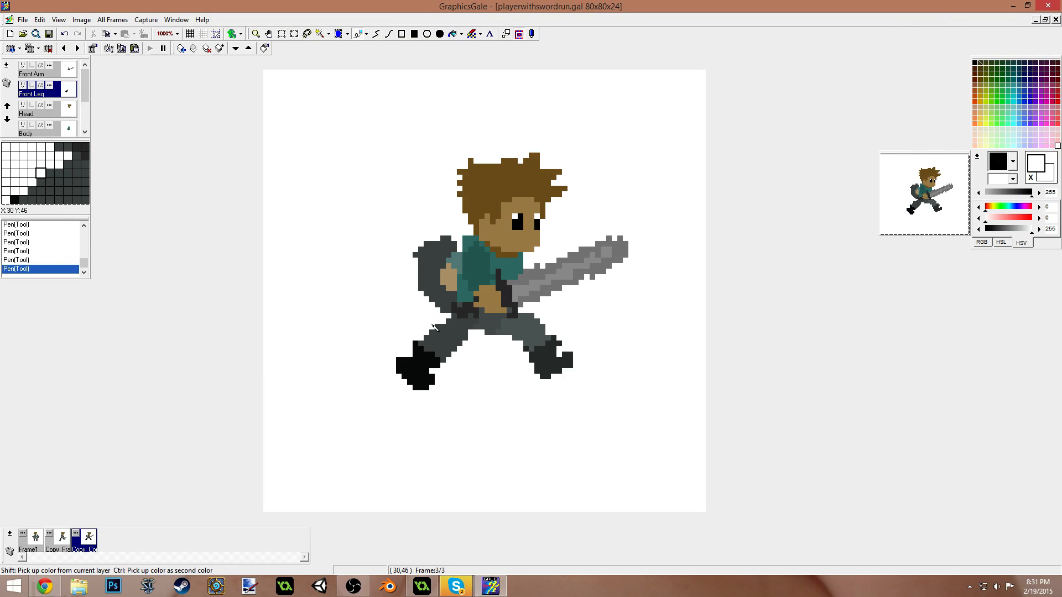
right_click(450, 351)
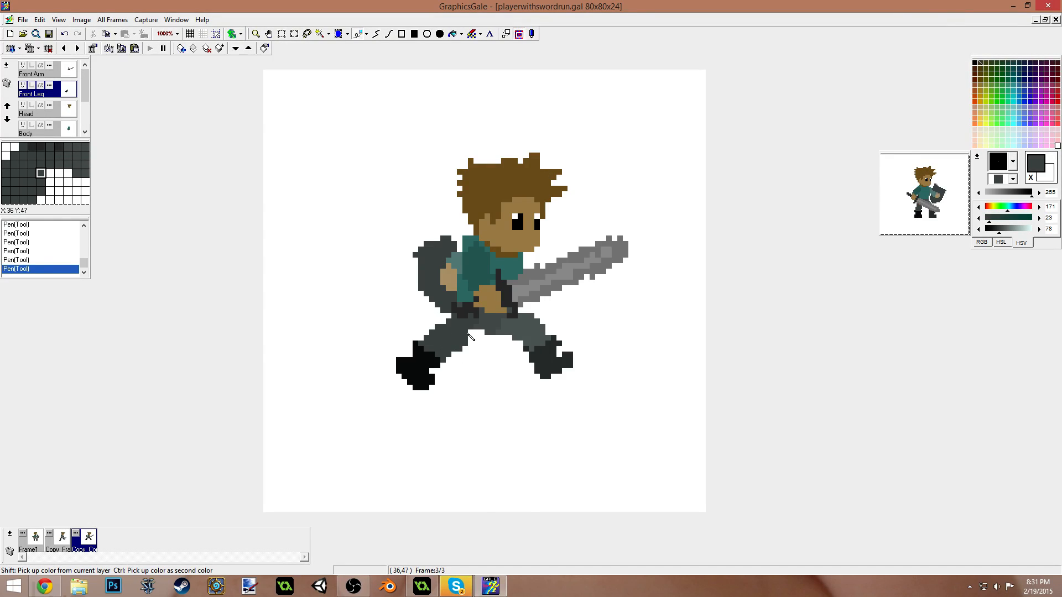
right_click(429, 333)
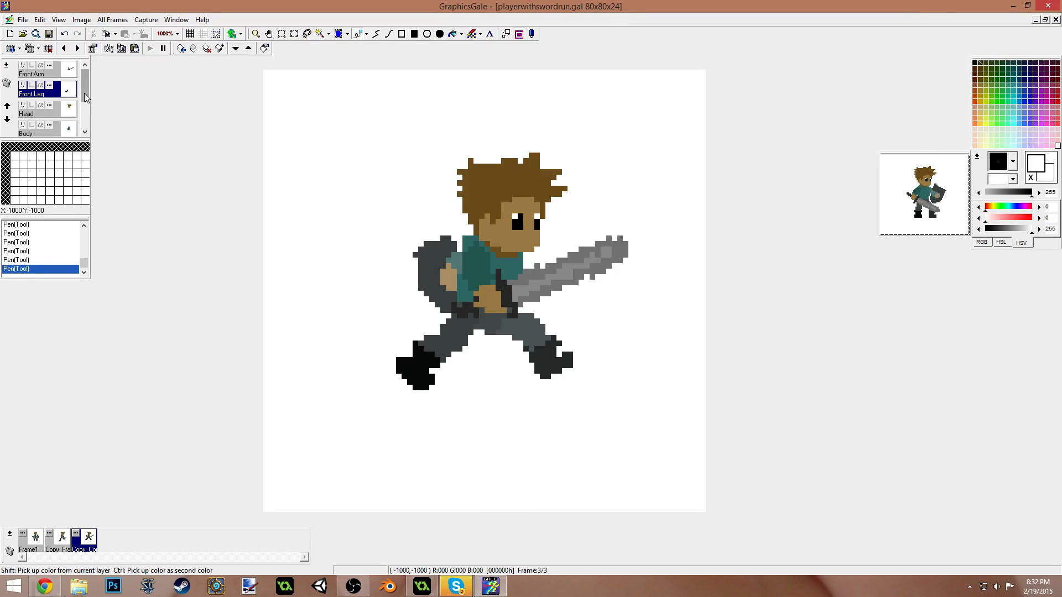
- On the Back Leg layer, select the leg, rotate it slightly counterclockwise, and move it about 1 pixel up
left_click_drag(88, 84, 85, 120)
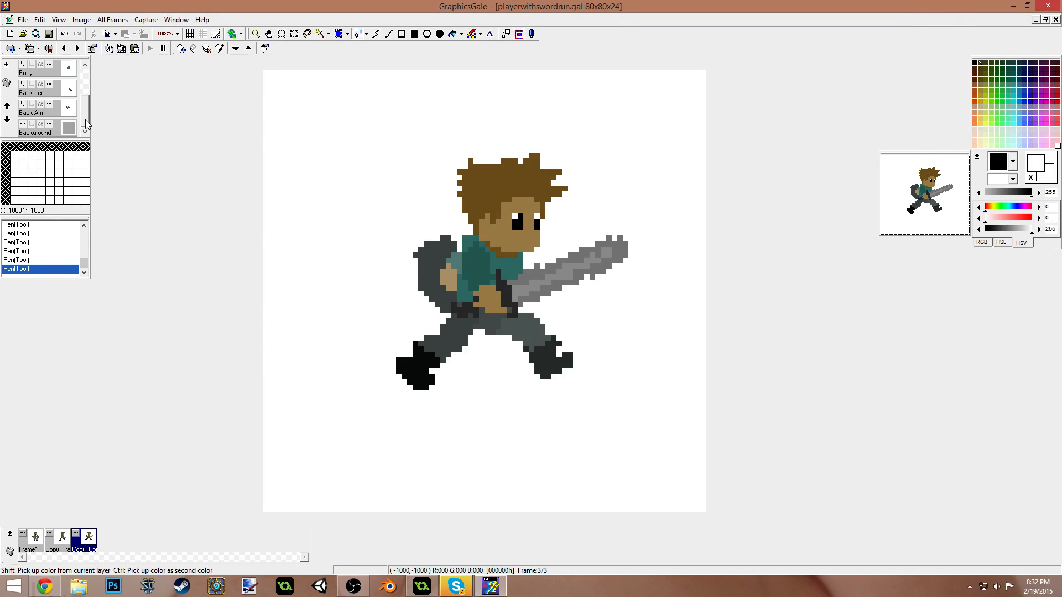
left_click(35, 114)
left_click(34, 92)
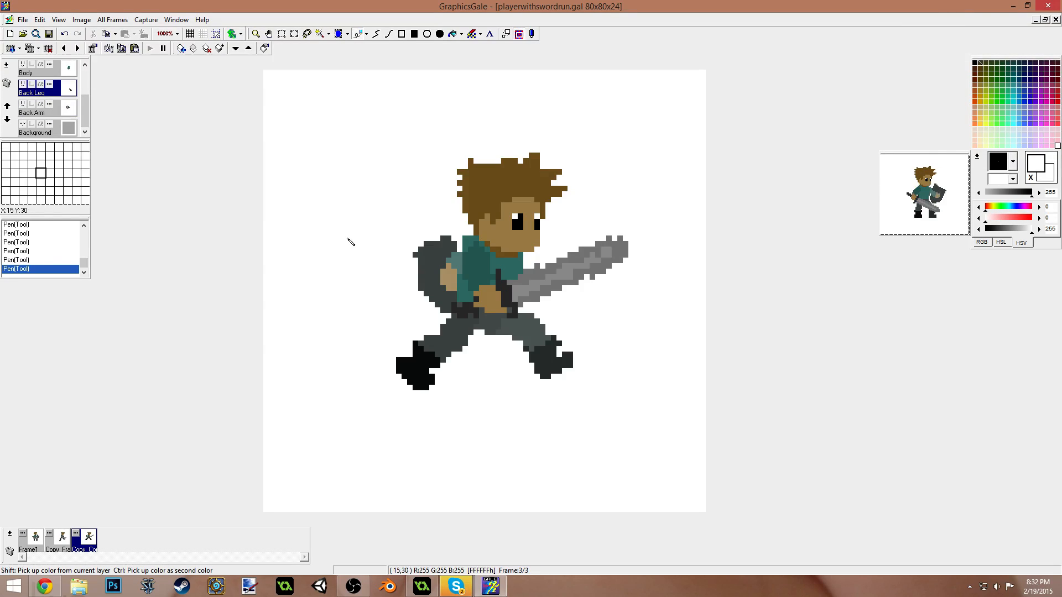
key("s")
left_click_drag(456, 273, 644, 417)
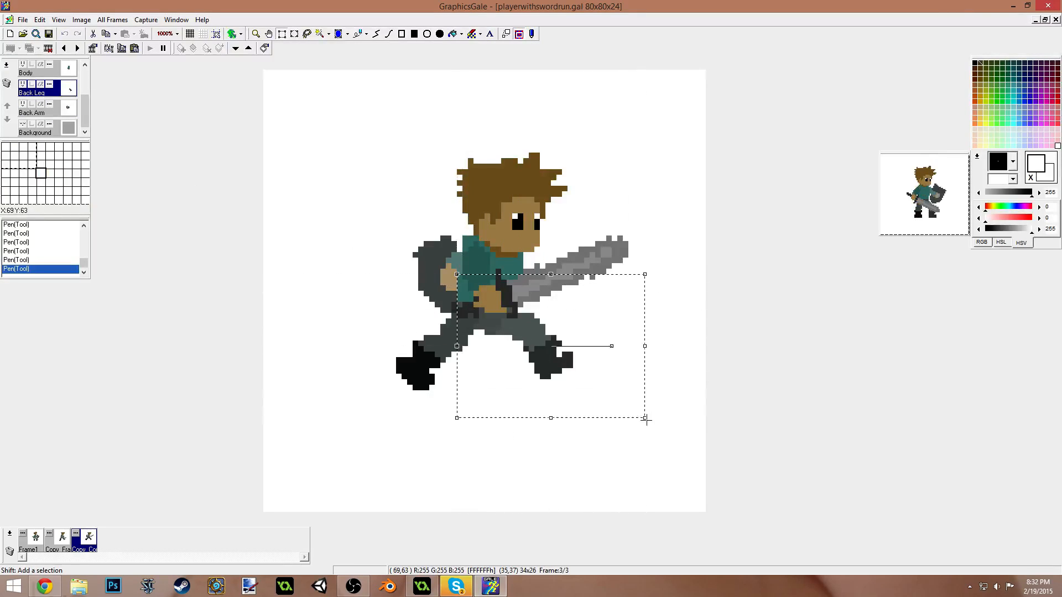
mouse_move(585, 375)
left_mouse_down()
mouse_move(609, 387)
mouse_move(586, 376)
left_mouse_up()
left_click_drag(613, 352, 586, 369)
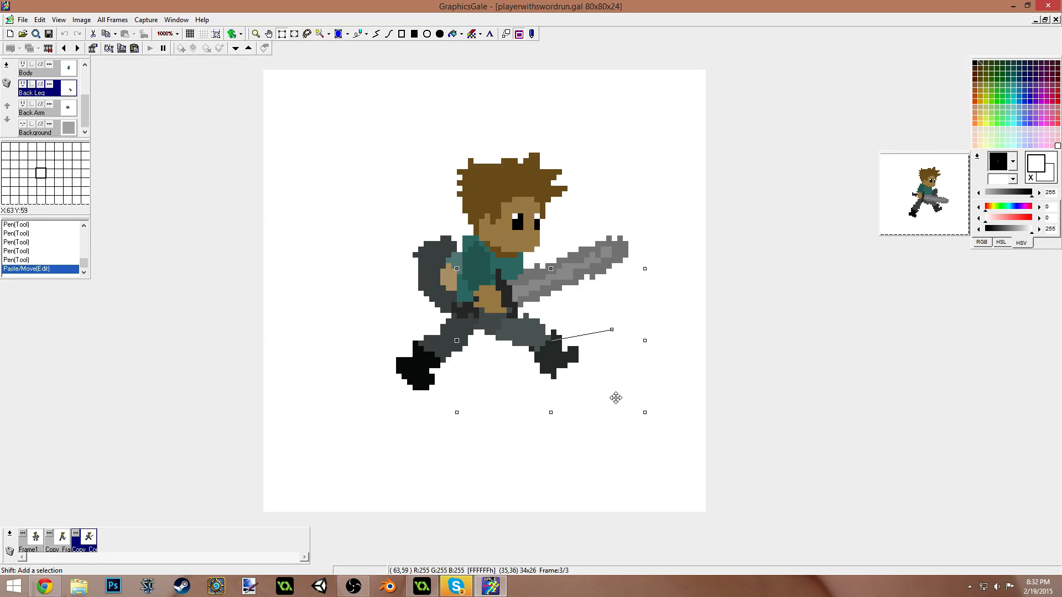
- Deselect the back leg and reshape its boot with the Pen tool, filling the toe with sampled boot colour and painting white over stray pixels
left_click(609, 443)
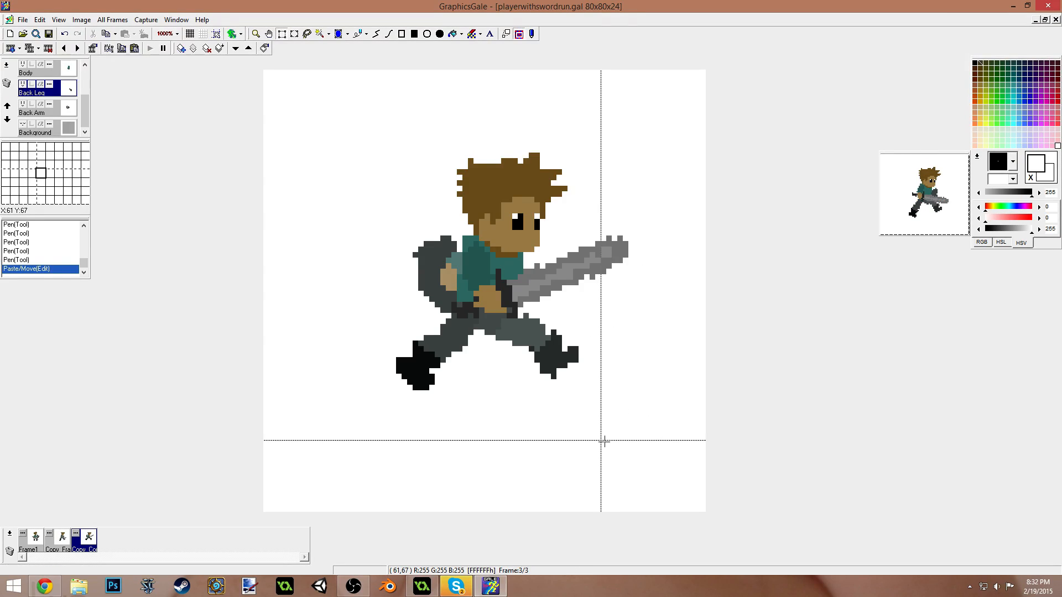
key("p")
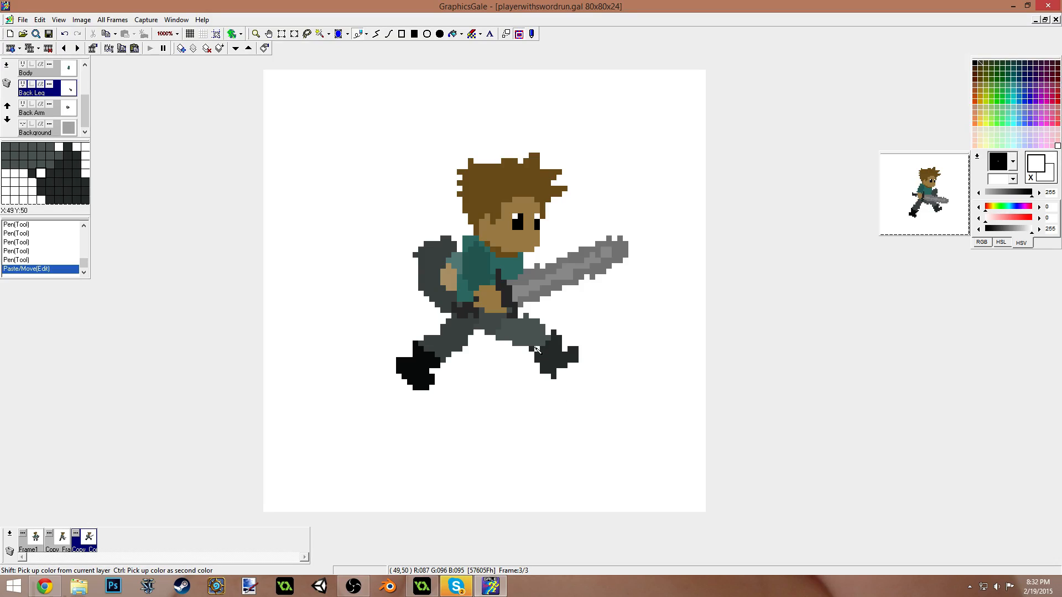
right_click(533, 333)
mouse_move(548, 334)
left_mouse_down()
mouse_move(582, 332)
mouse_move(580, 351)
mouse_move(573, 330)
mouse_move(601, 356)
mouse_move(581, 327)
left_mouse_up()
right_click(554, 349)
right_click(590, 346)
left_click_drag(554, 371, 553, 372)
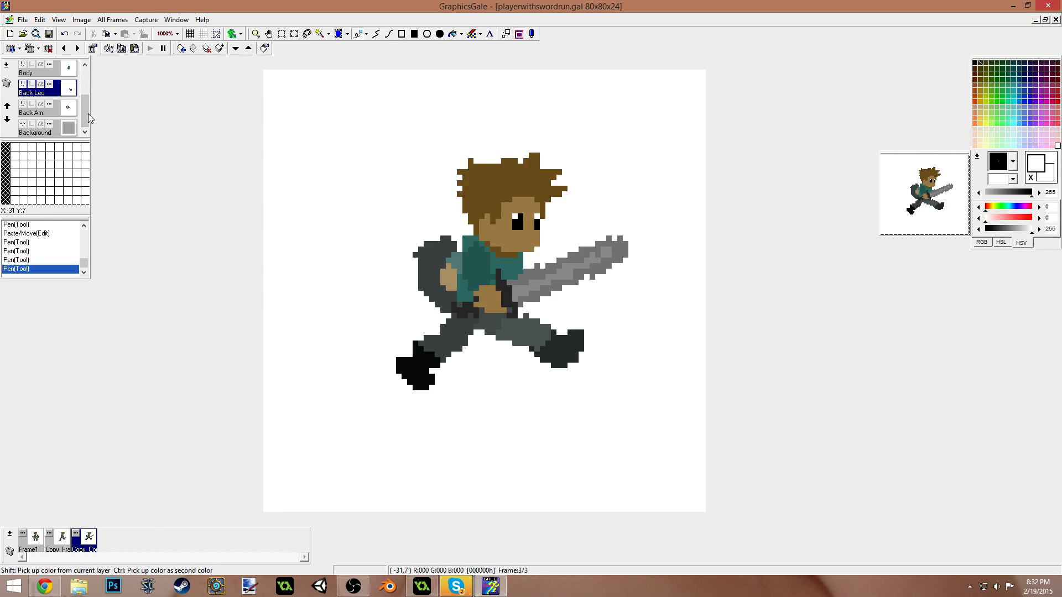
- On the Head layer, select the head, move it about 1 pixel right and 2 pixels up, and deselect it
left_click_drag(89, 113, 85, 71)
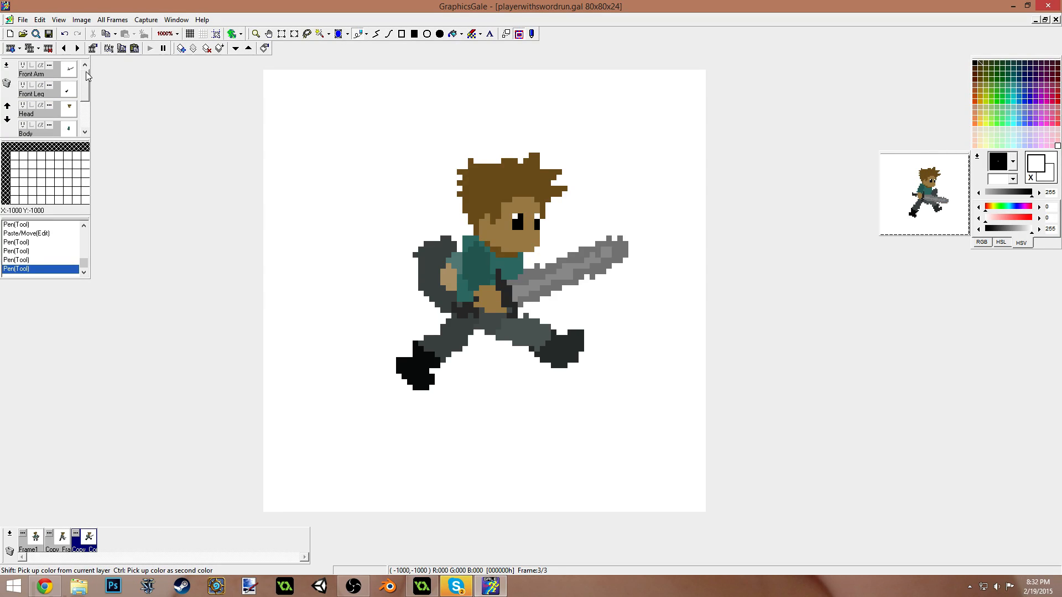
left_click(44, 111)
key("s")
left_click_drag(435, 125, 601, 280)
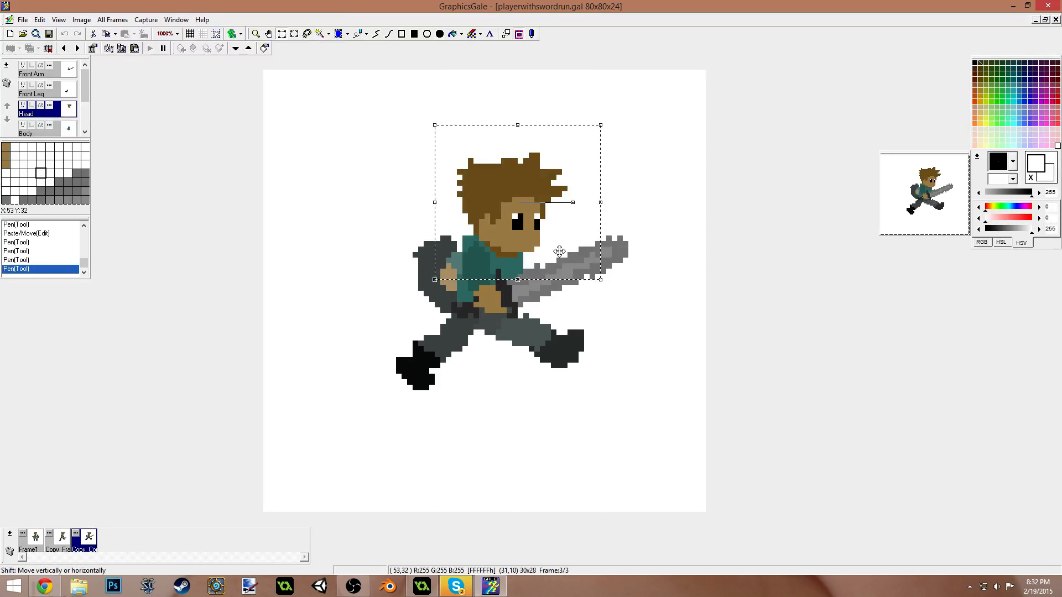
left_click_drag(560, 251, 541, 227)
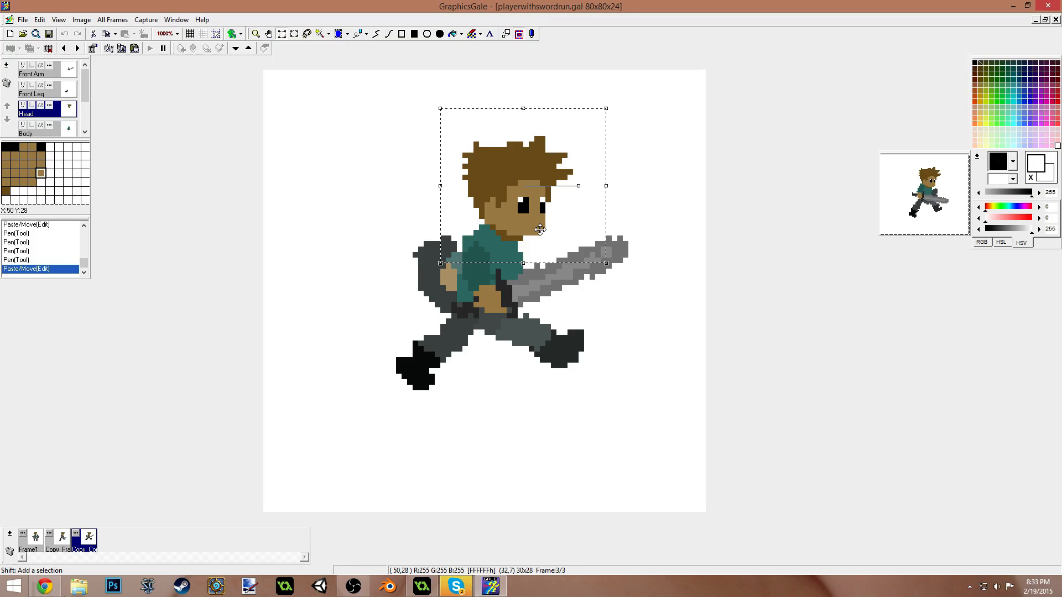
left_click_drag(540, 229, 540, 232)
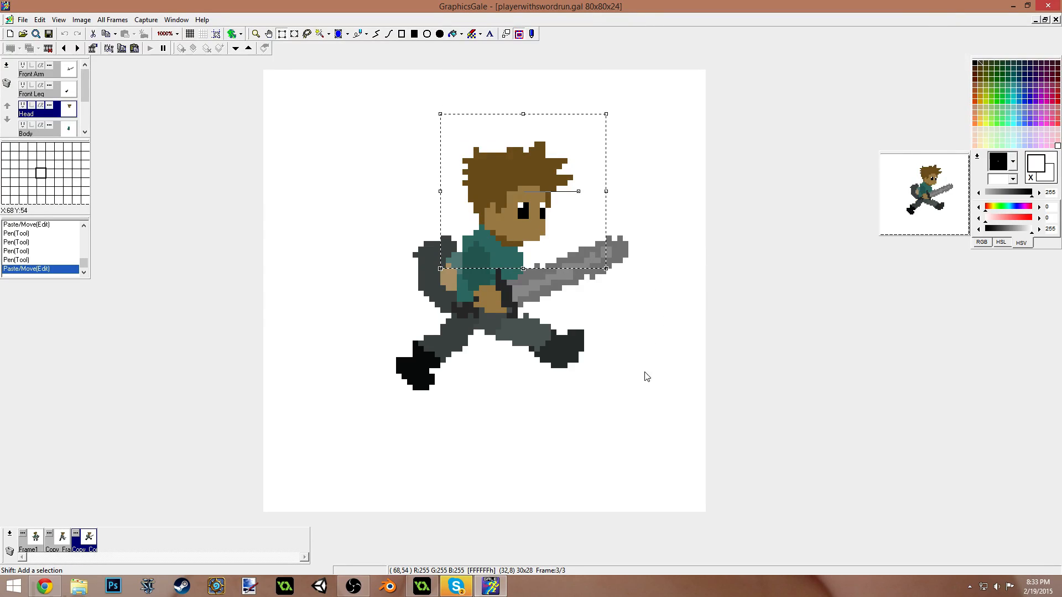
left_click(615, 384)
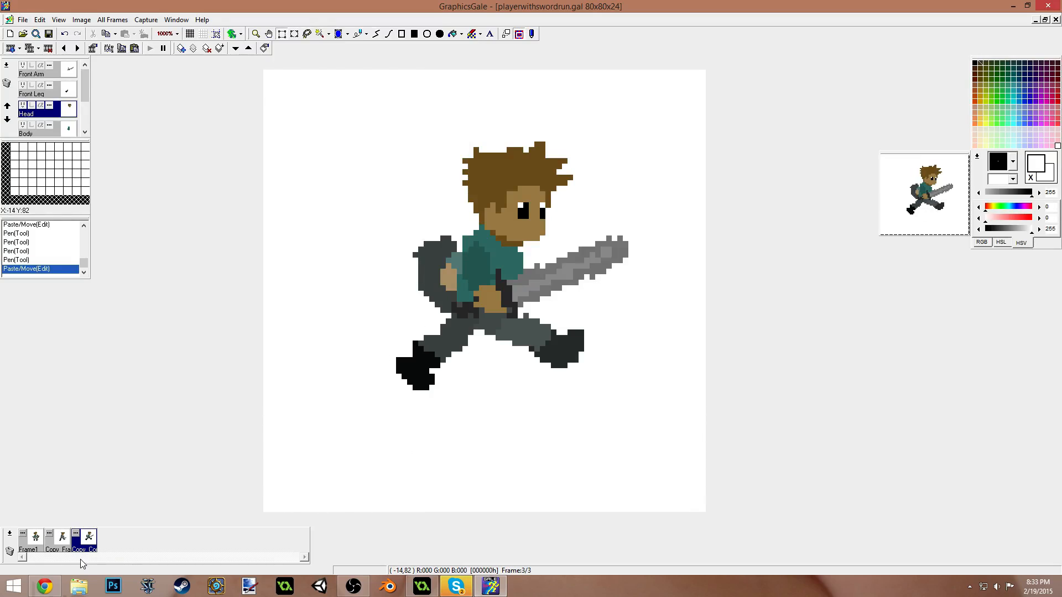
- Duplicate the third frame, and on the new frame's Body layer select the body and move it about 2 pixels down
left_click_drag(88, 542, 111, 544)
left_click(542, 360)
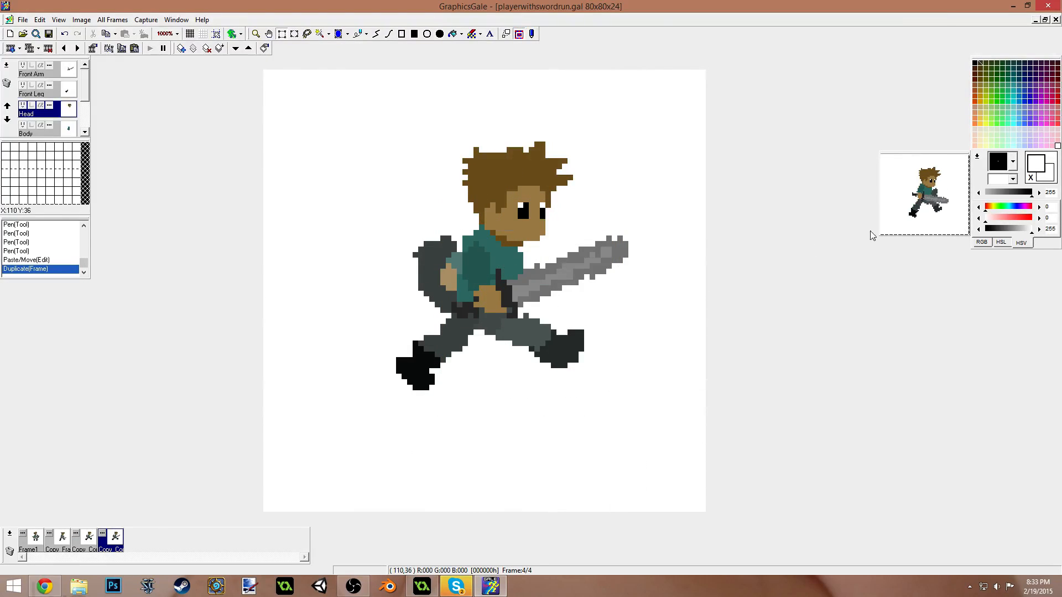
left_click_drag(83, 98, 83, 126)
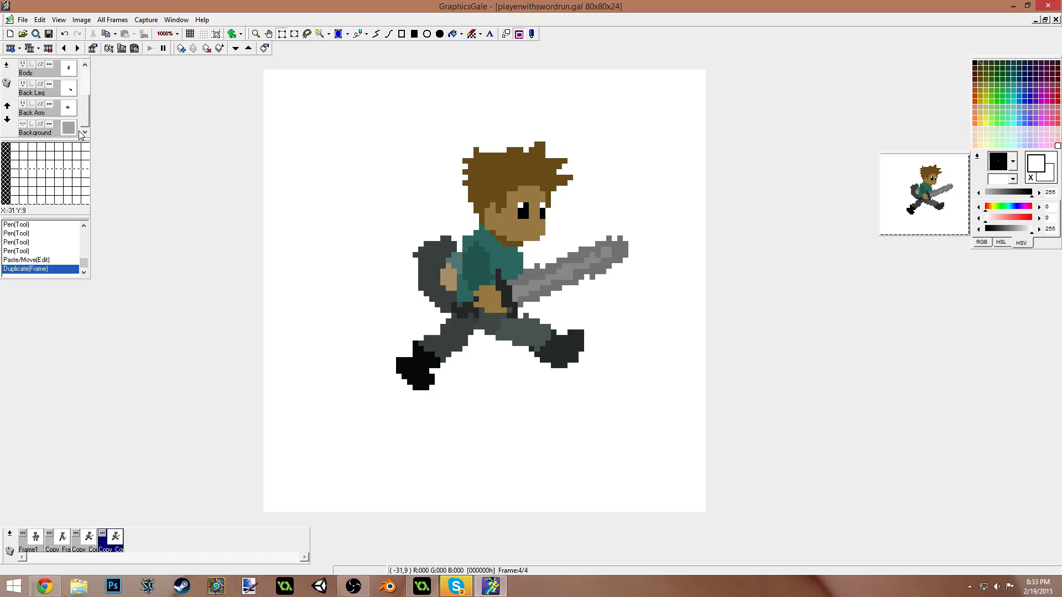
scroll(43, 91, "up", 1)
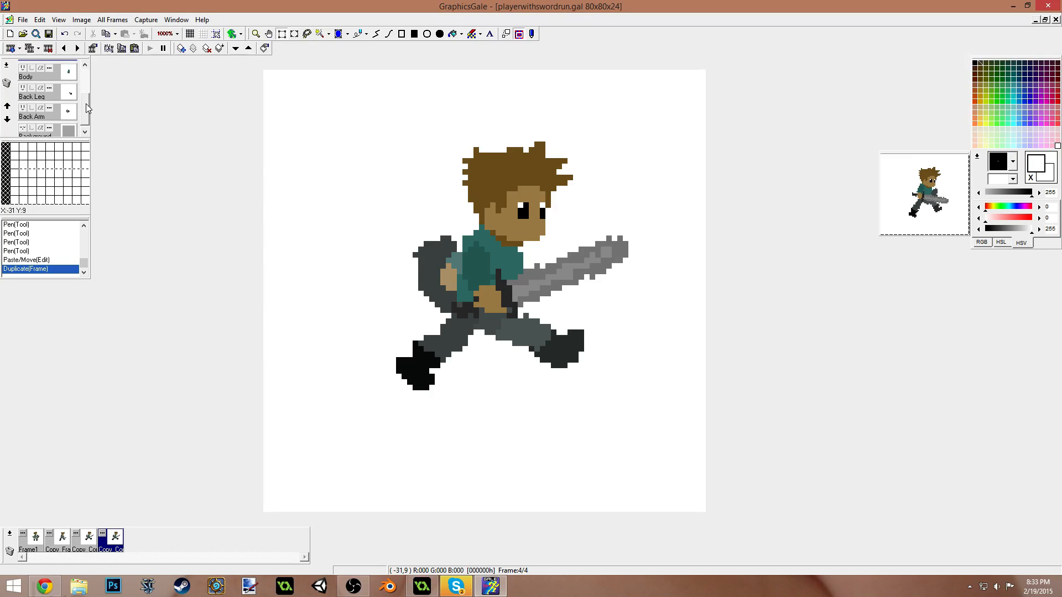
left_click(42, 83)
left_click_drag(358, 147, 601, 362)
left_click_drag(532, 327, 531, 336)
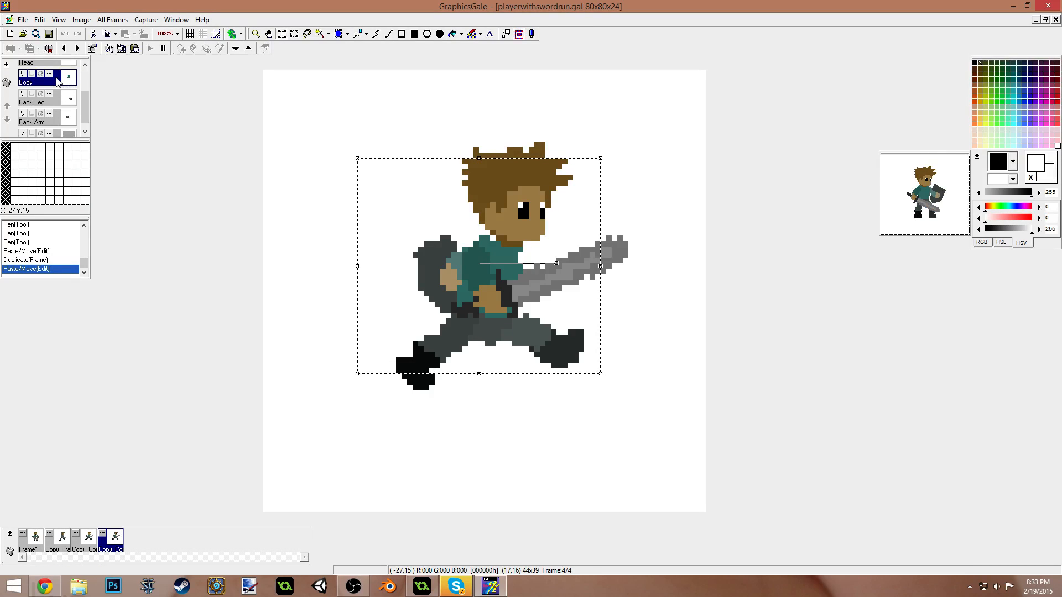
- On the fourth frame's Head layer, select the head, move it about 2 pixels down, and deselect it
left_click_drag(86, 115, 86, 95)
left_click(38, 104)
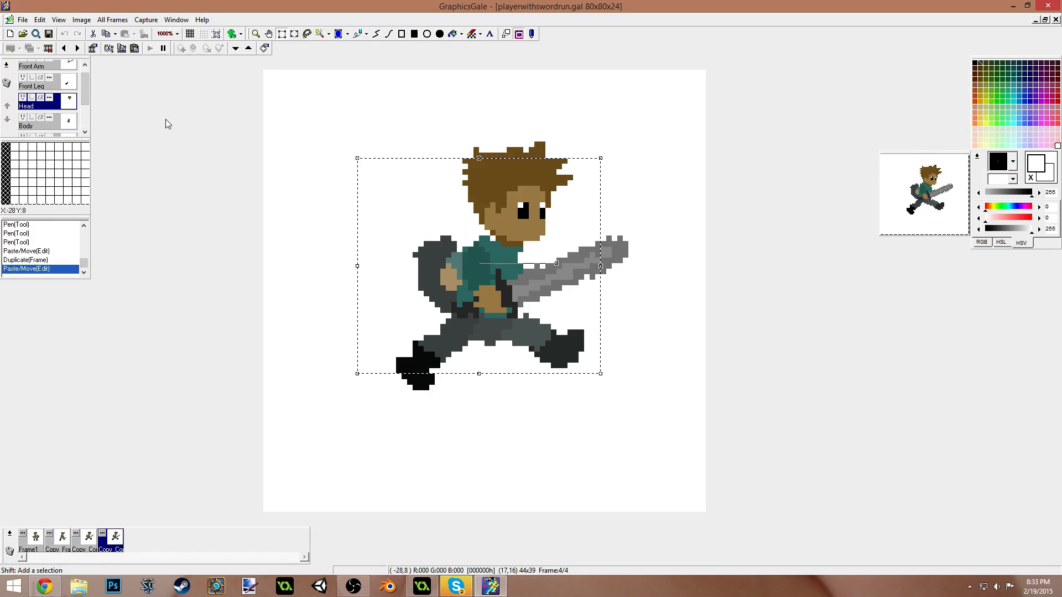
left_click(128, 122)
left_click_drag(392, 121, 537, 242)
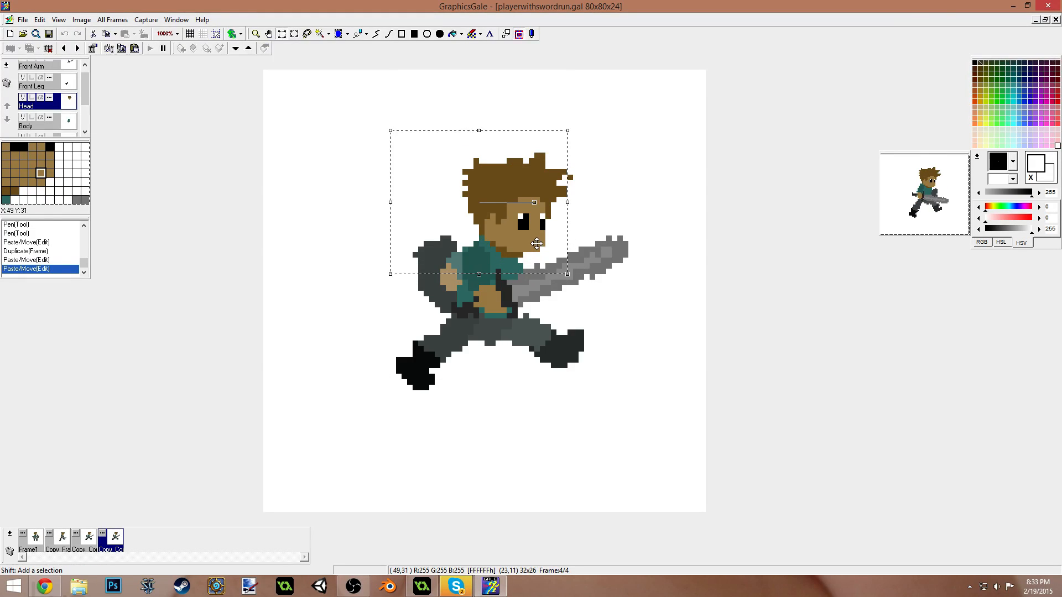
left_click(615, 356)
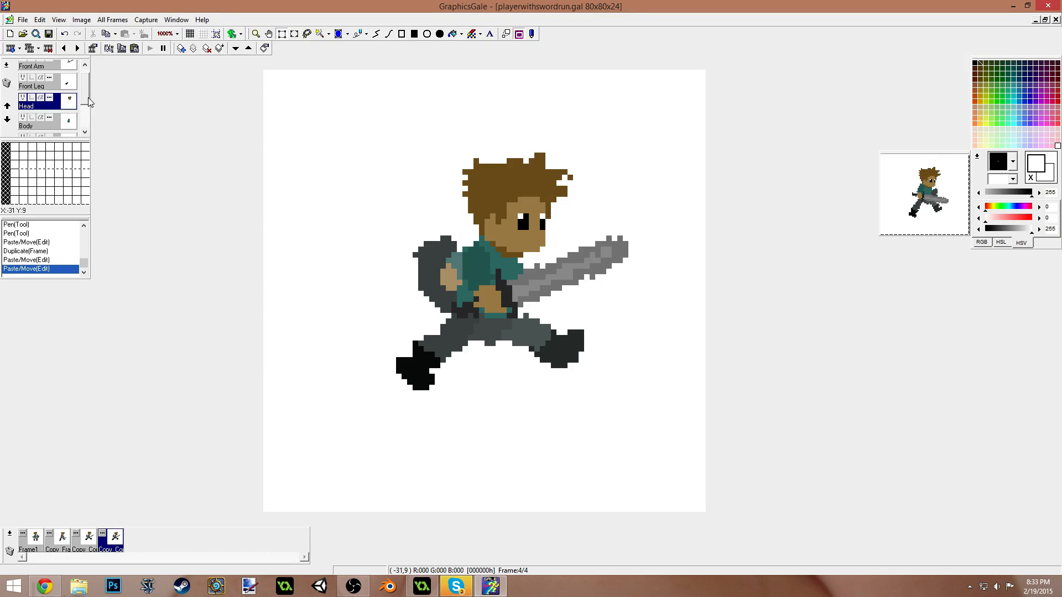
- On the Front Arm layer, select the sword arm, rotate it slightly counterclockwise, and move it about 1 pixel right and 1 pixel up
left_click_drag(86, 91, 85, 81)
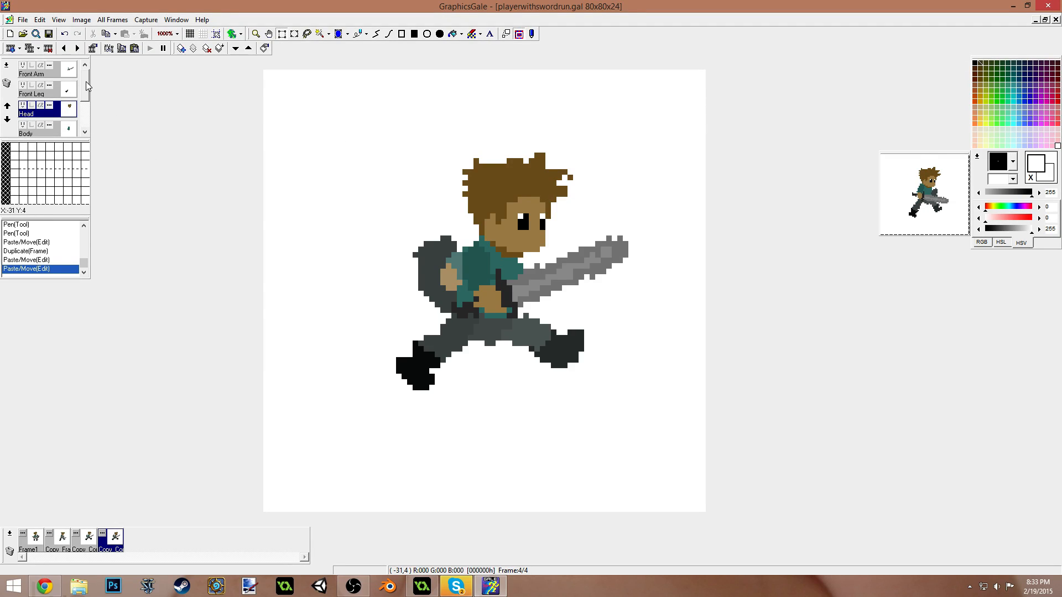
left_click(39, 71)
left_click_drag(418, 202, 645, 340)
left_click_drag(581, 319, 587, 325)
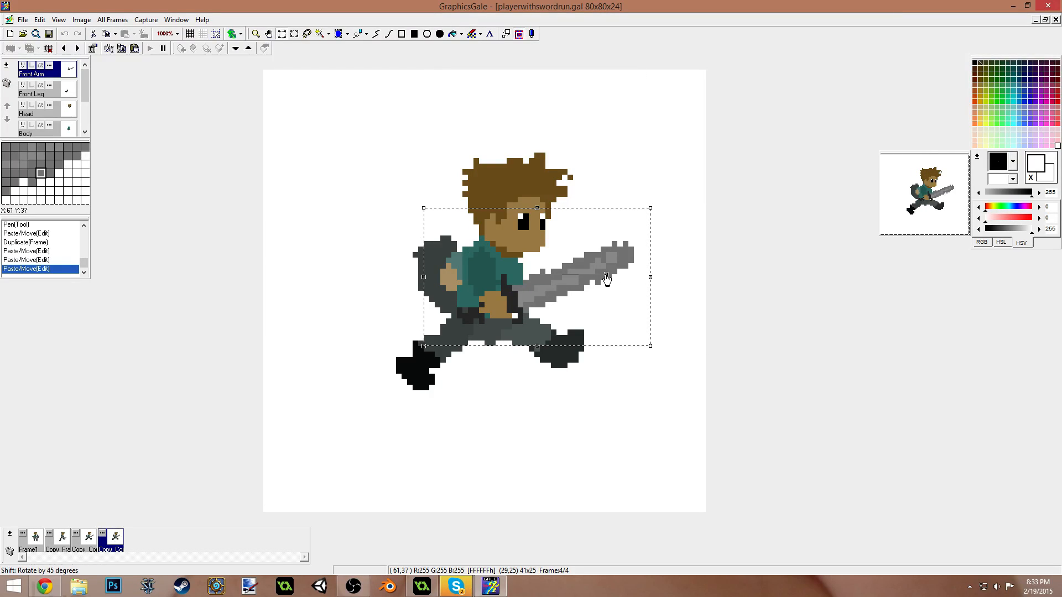
left_click_drag(606, 280, 606, 269)
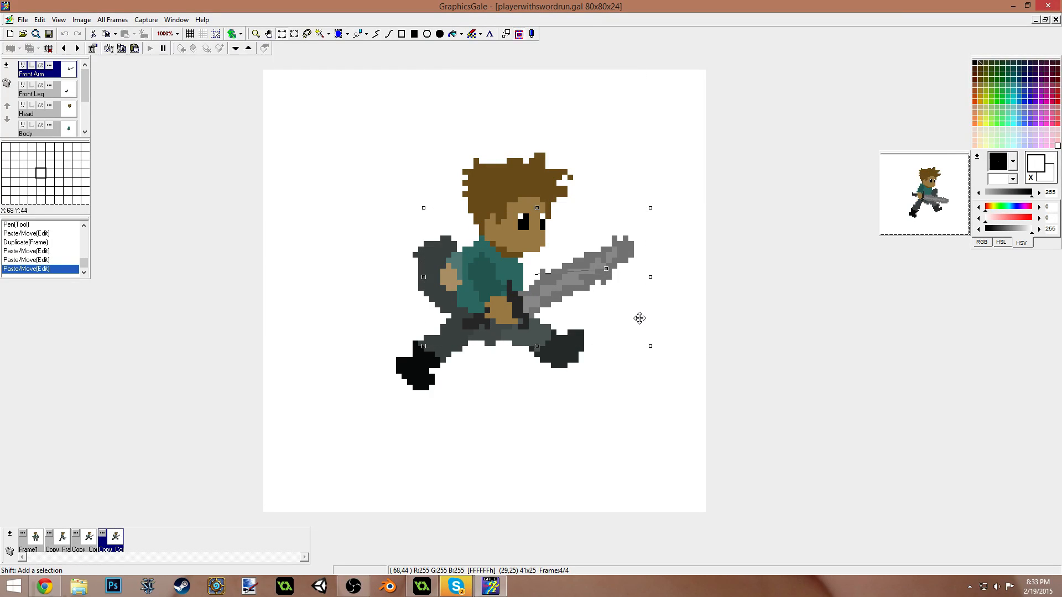
left_click_drag(611, 270, 578, 278)
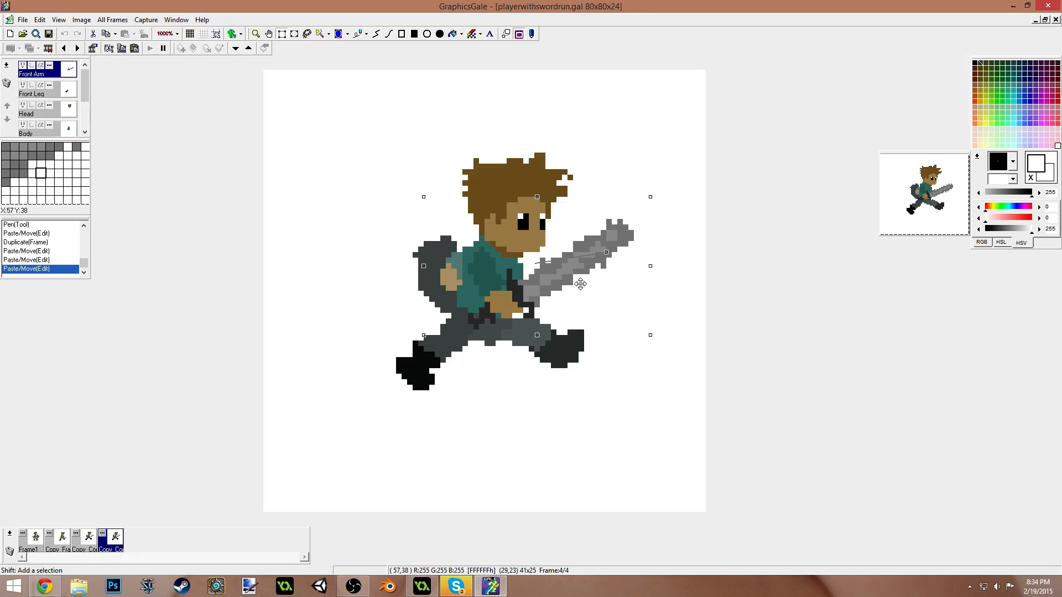
- On the Back Arm layer, select the shield arm, rotate it slightly clockwise, move it about 1 pixel left and 2 pixels up, and deselect it
left_click_drag(85, 91, 84, 115)
left_click(59, 118)
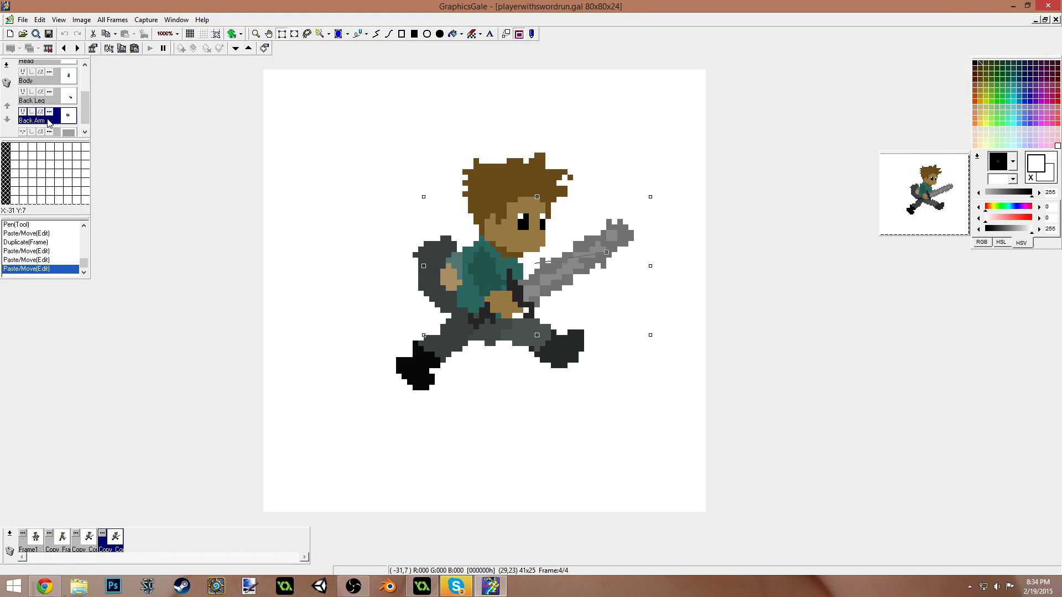
left_click_drag(335, 147, 518, 335)
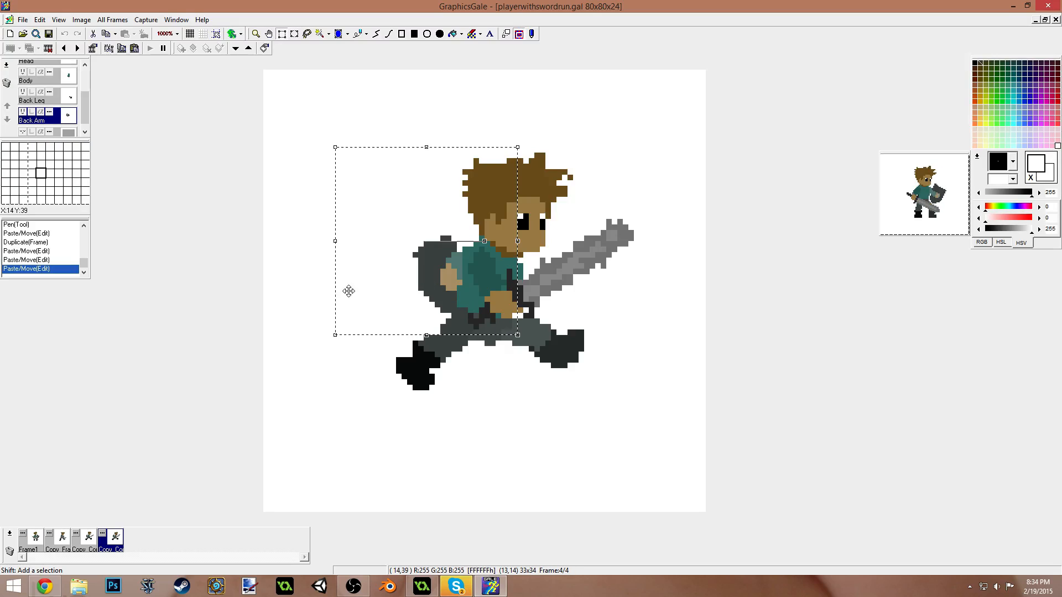
left_click_drag(484, 243, 449, 262)
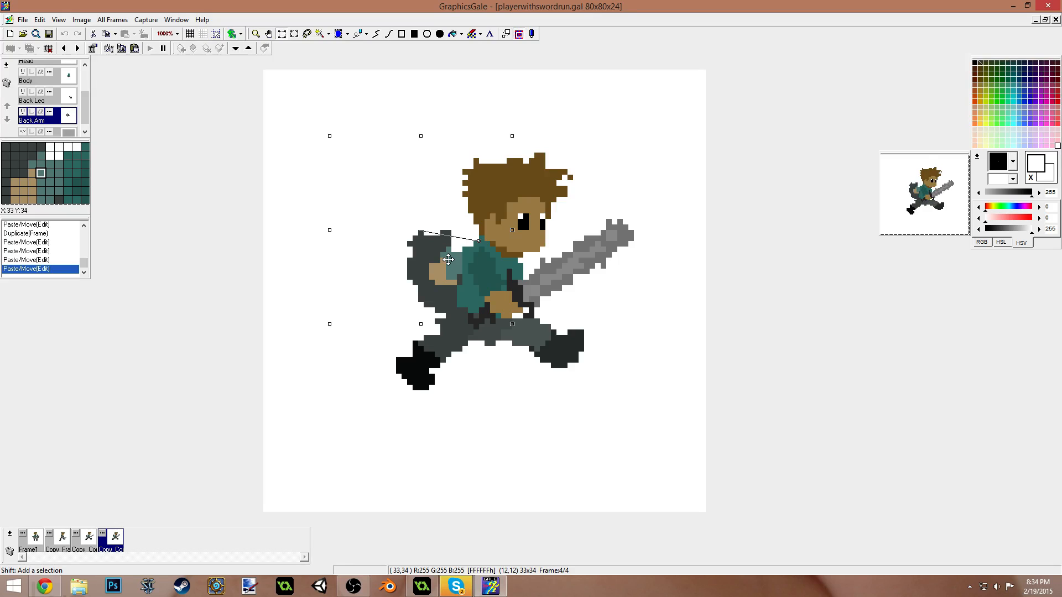
left_click(615, 416)
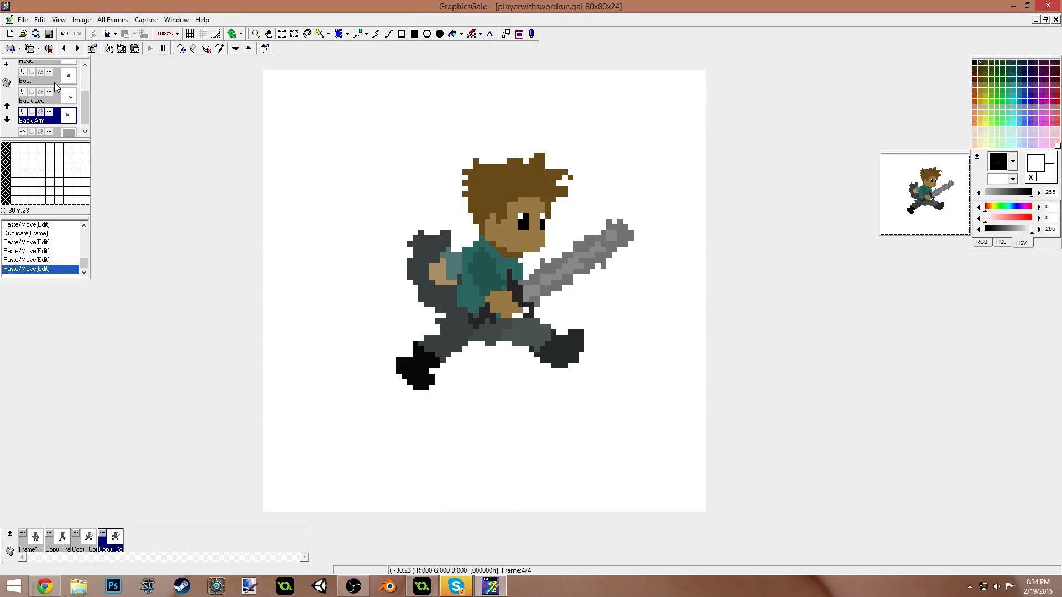
- On the Back Leg layer, select the leg, rotate it clockwise until it points downward, move it about 9 pixels left and 4 down, and deselect it
left_click_drag(86, 111, 92, 132)
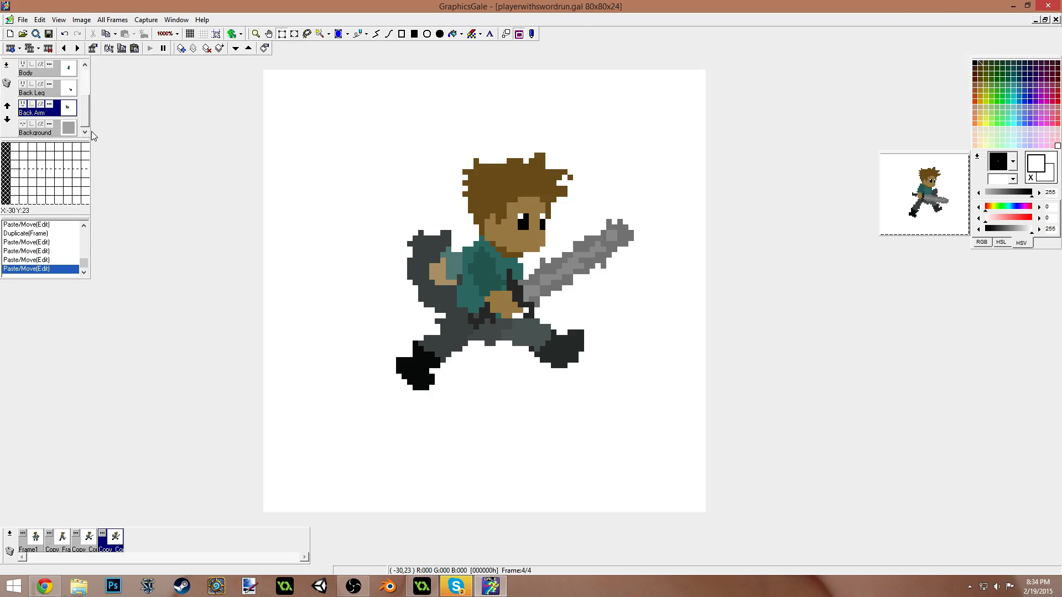
left_click(48, 91)
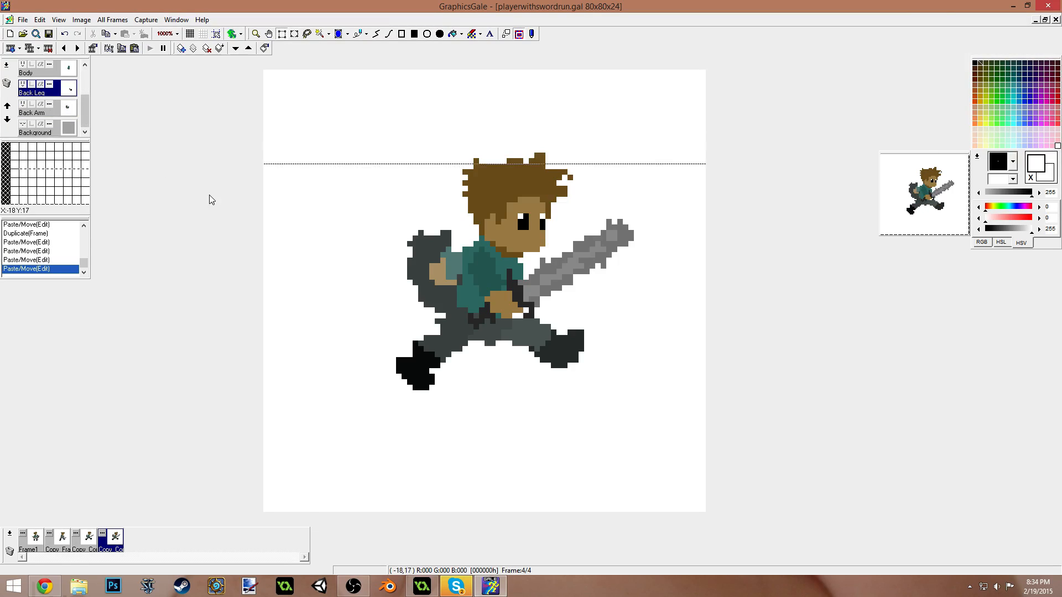
left_click_drag(479, 290, 612, 413)
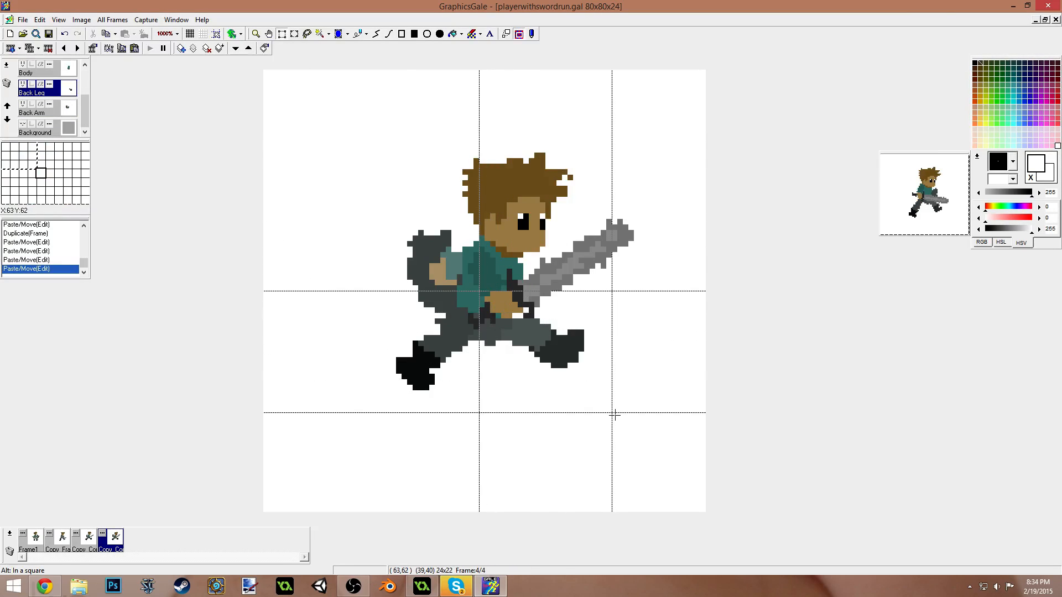
left_click_drag(589, 351, 540, 412)
left_click_drag(528, 376, 525, 372)
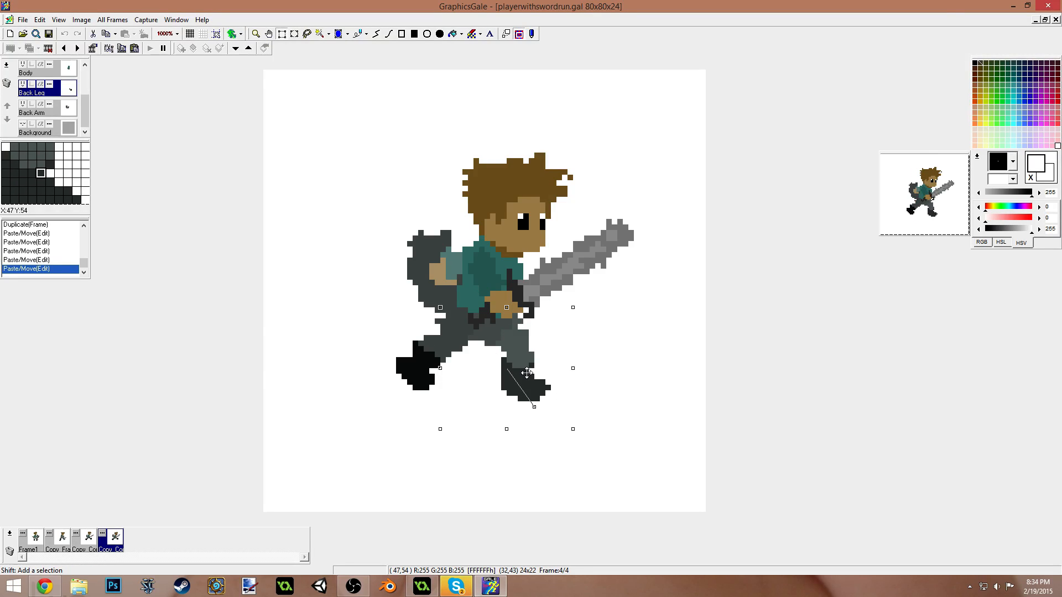
mouse_move(540, 387)
left_mouse_down()
mouse_move(540, 406)
mouse_move(531, 393)
left_mouse_up()
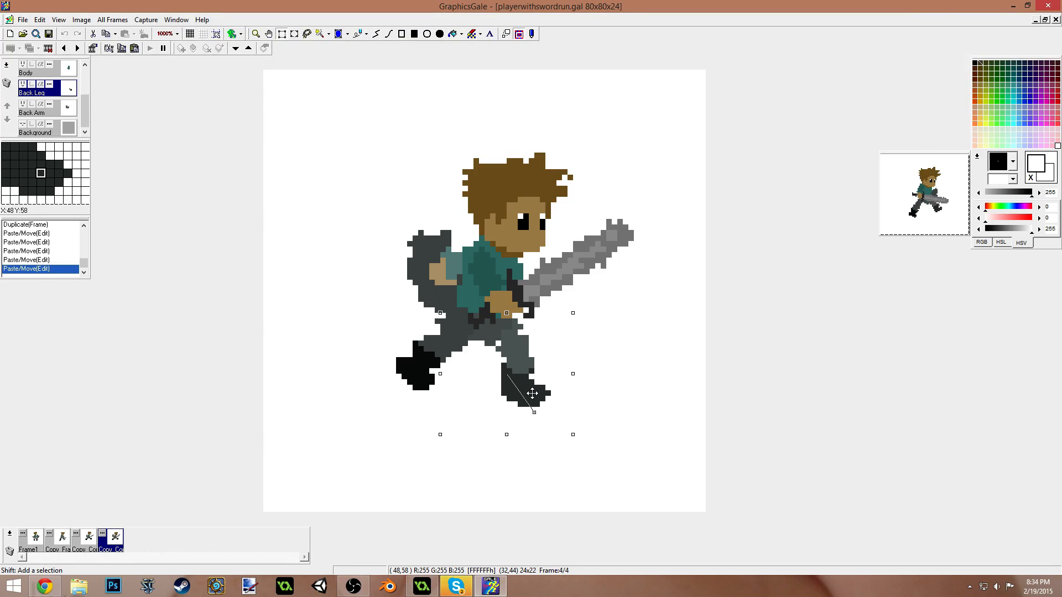
left_click_drag(524, 367, 524, 362)
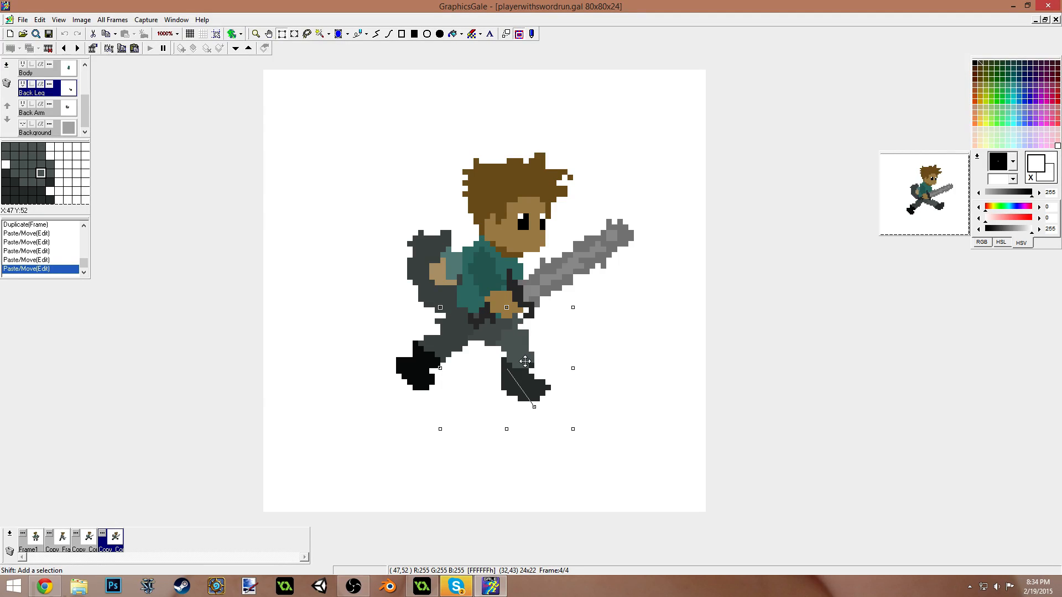
left_click_drag(525, 361, 508, 369)
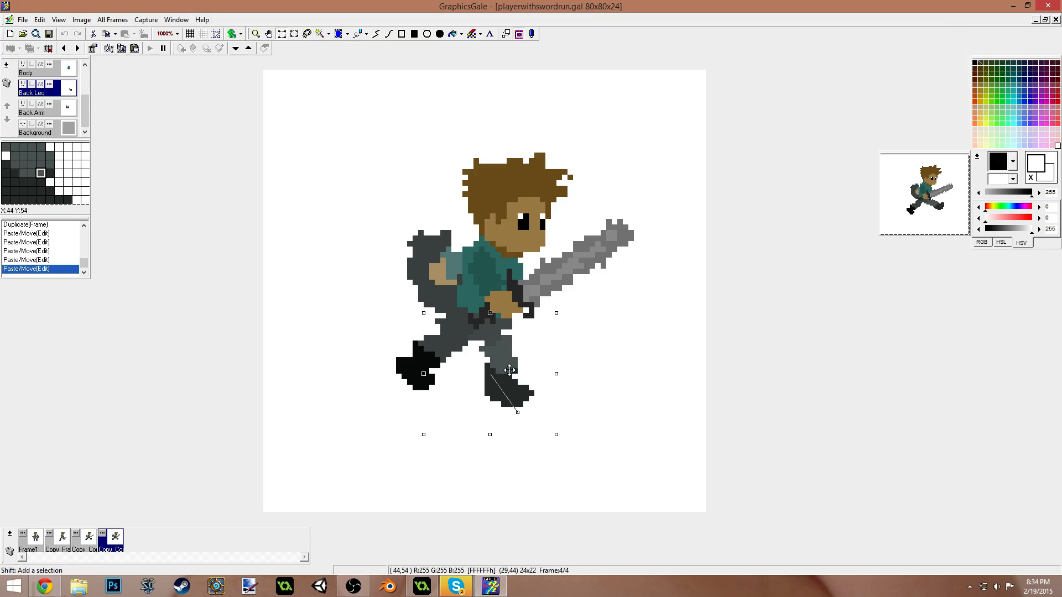
left_click_drag(509, 370, 514, 366)
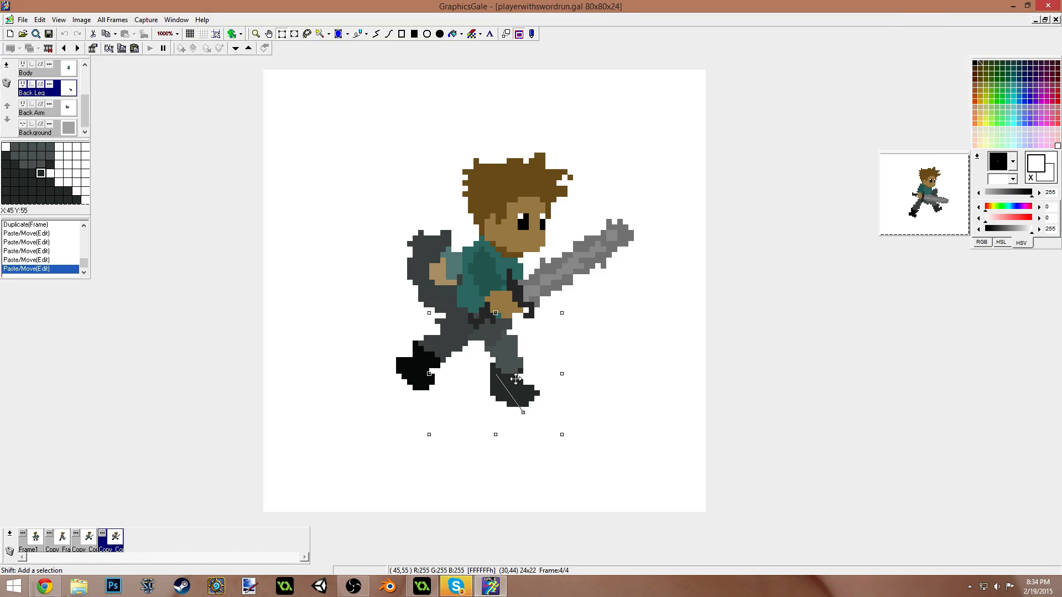
left_click(621, 372)
- With the Pen tool, fill in the front edge of the back leg's thigh using sampled trouser grey
key("p")
right_click(514, 341)
left_click_drag(512, 338, 512, 334)
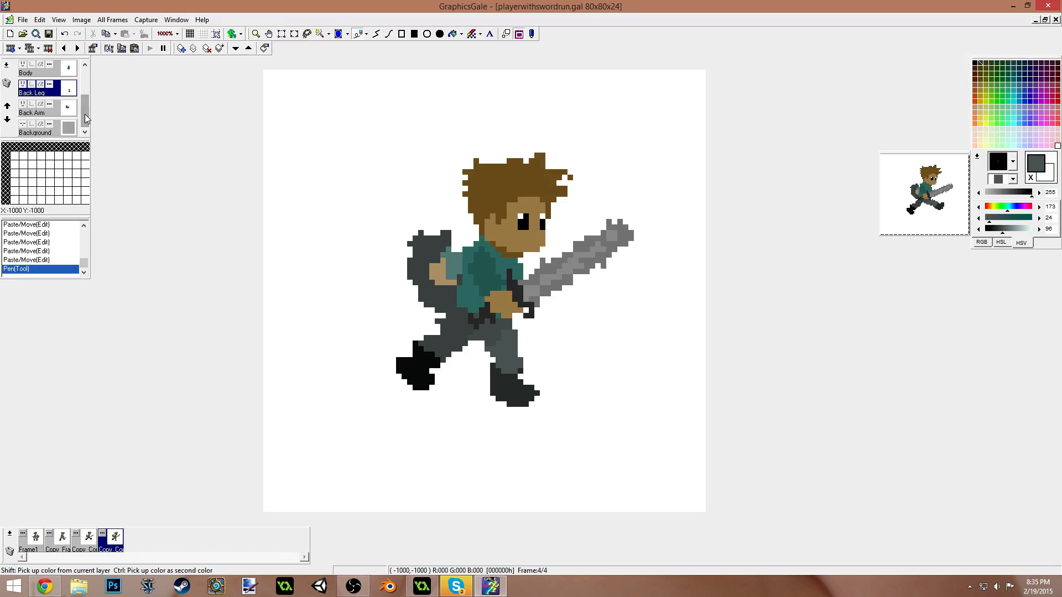
- On the fourth frame's Front Leg layer, select the leg, rotate it slightly clockwise, move it about 2 pixels left and 1 up, and deselect it
scroll(82, 99, "up", 3)
left_click(43, 94)
right_click(435, 341)
key("s")
left_click_drag(352, 291, 490, 445)
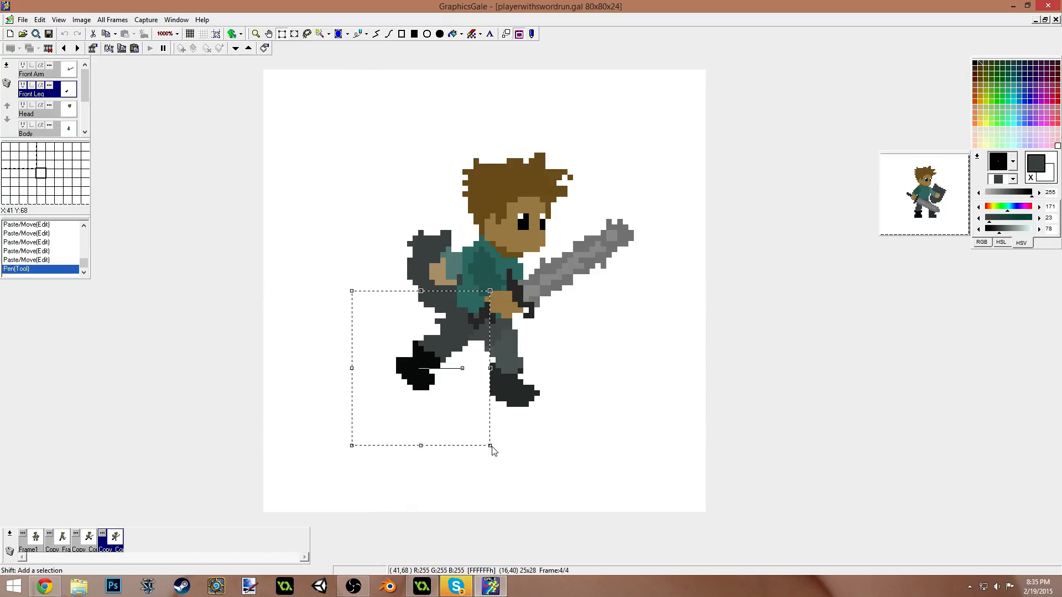
left_click_drag(462, 368, 428, 365)
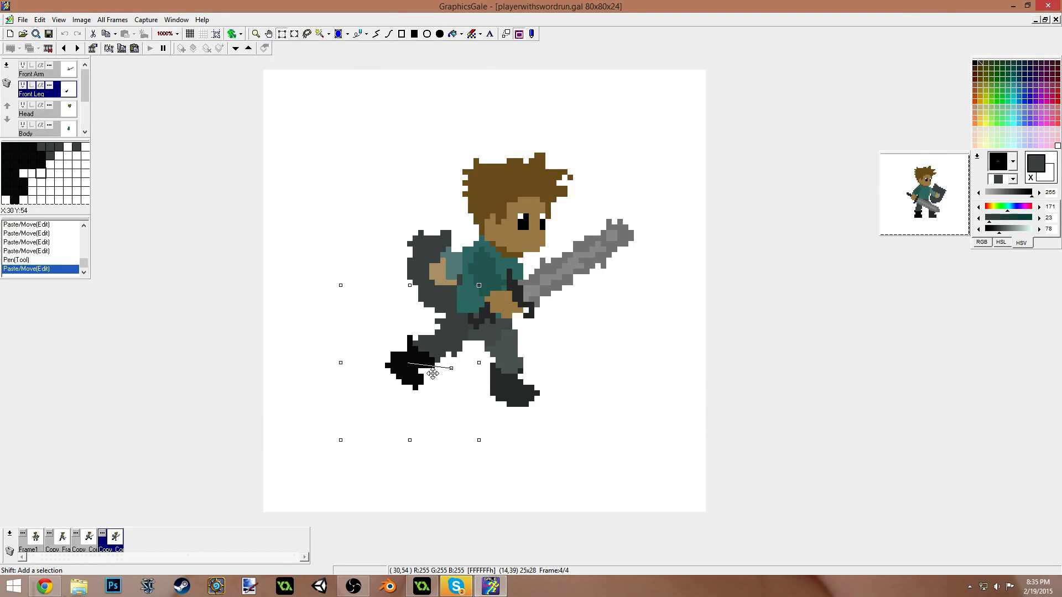
left_click(458, 457)
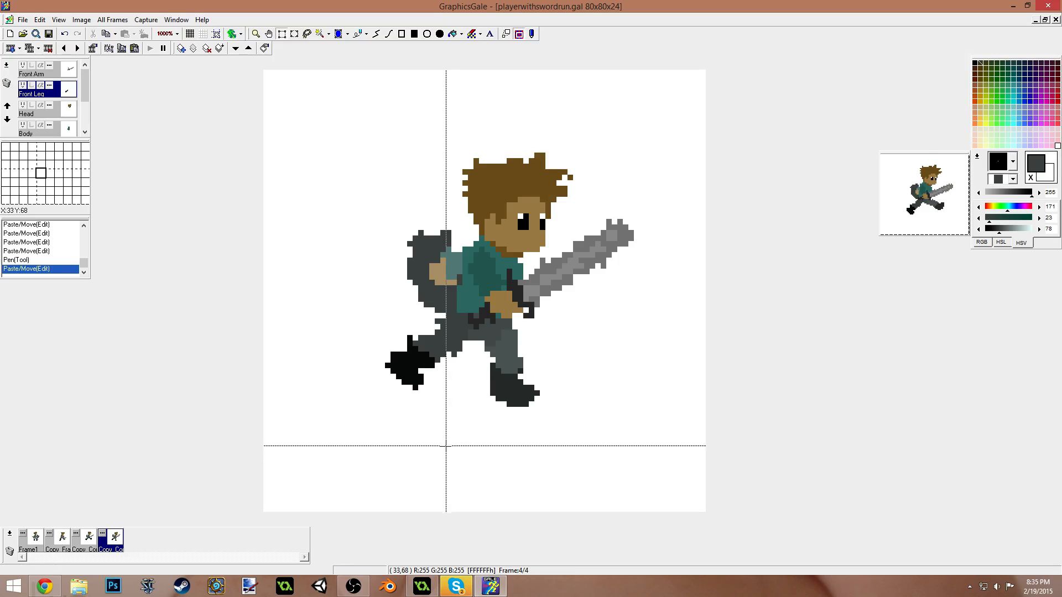
- With the Pen tool, reshape the trailing boot and shin on the fourth frame's Front Leg layer, using sampled black, white and trouser grey
key("p")
right_click(410, 360)
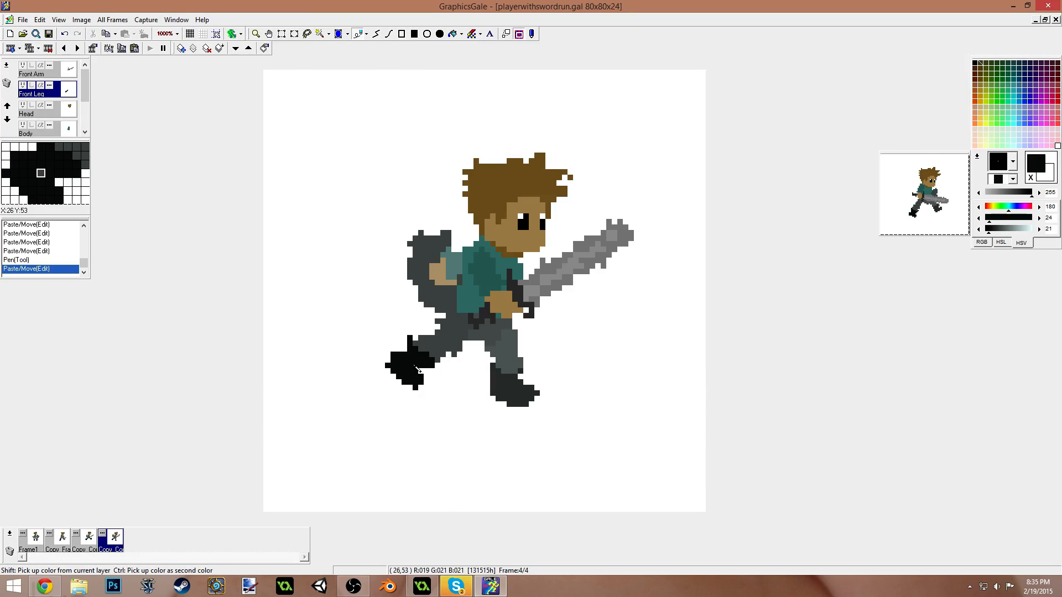
mouse_move(420, 339)
left_mouse_down()
mouse_move(438, 394)
mouse_move(411, 341)
mouse_move(394, 333)
mouse_move(410, 354)
mouse_move(400, 343)
mouse_move(394, 357)
mouse_move(393, 337)
mouse_move(386, 379)
mouse_move(419, 392)
mouse_move(409, 372)
mouse_move(403, 381)
mouse_move(436, 360)
left_mouse_up()
right_click(439, 411)
left_click(432, 366)
right_click(437, 343)
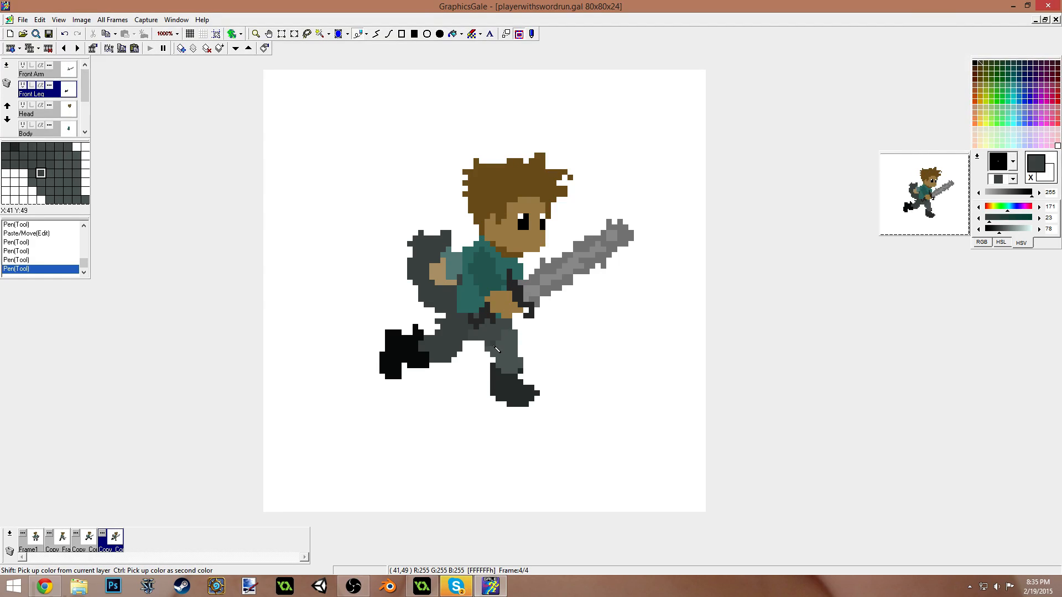
right_click(411, 317)
left_click_drag(421, 332, 415, 327)
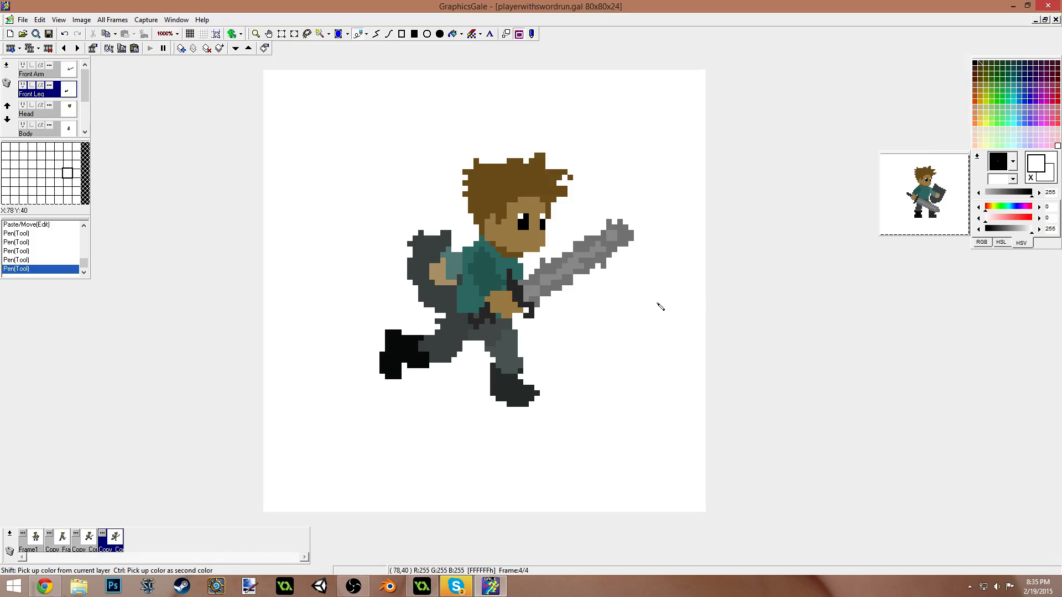
- Duplicate the fourth frame and, on the new frame's Back Leg layer, rotate the leg clockwise to swing it back under the body, and deselect it
double_click(119, 539)
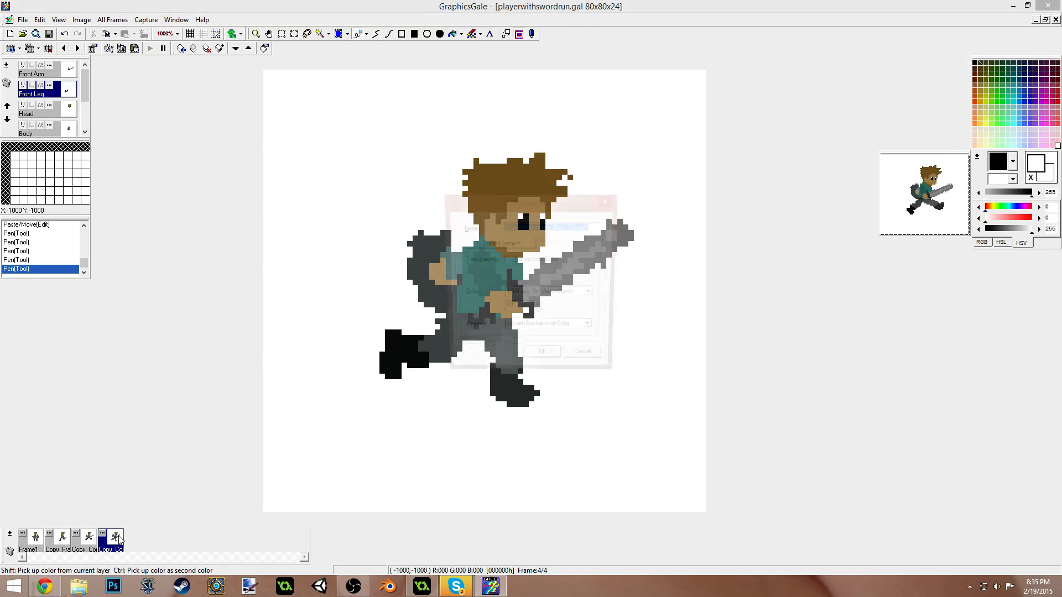
left_click(542, 361)
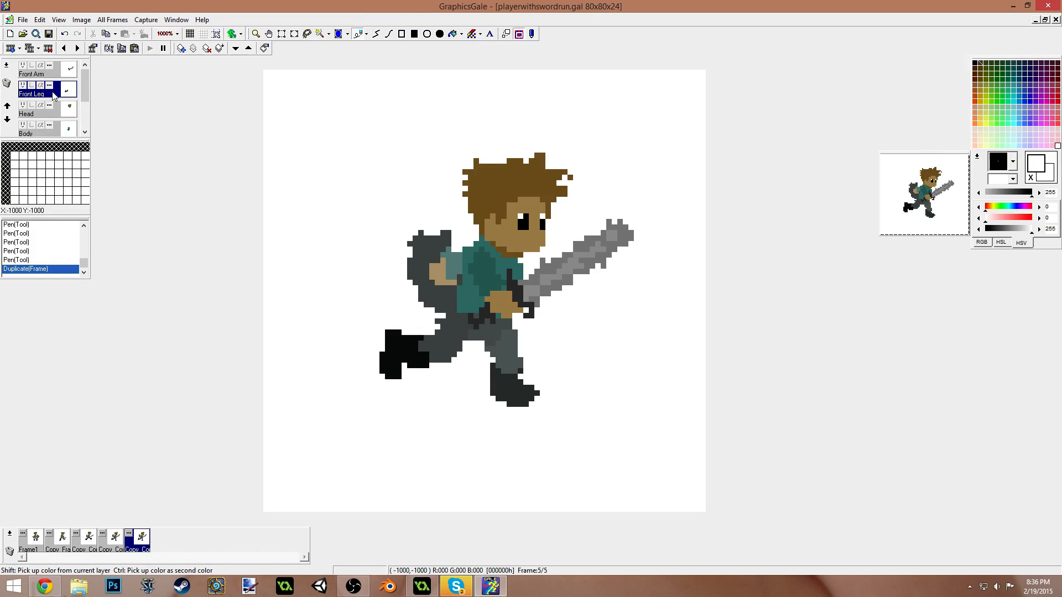
left_click_drag(86, 90, 88, 125)
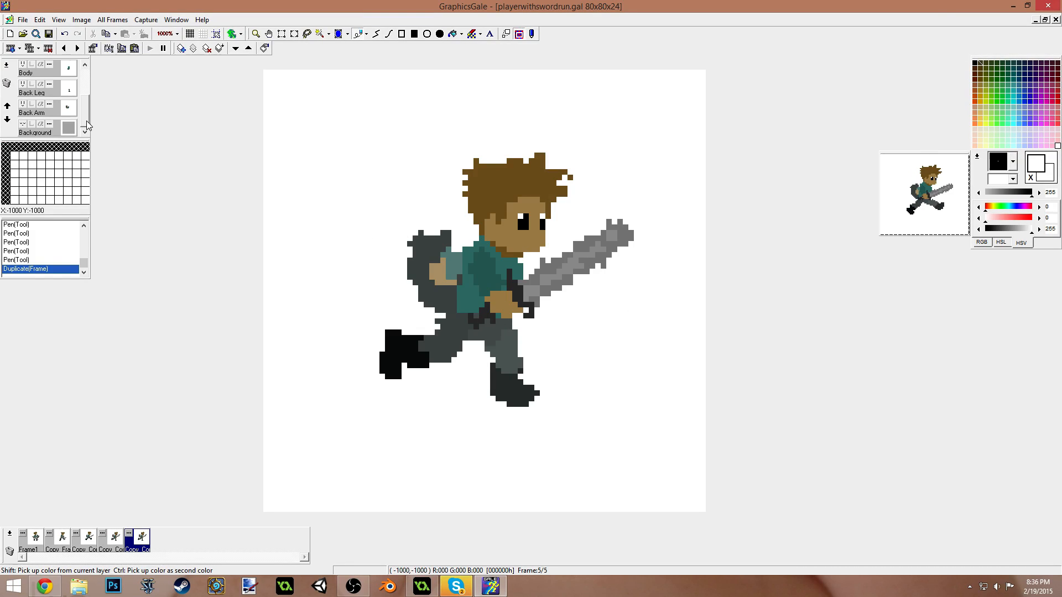
left_click(36, 89)
mouse_move(429, 291)
left_mouse_down()
mouse_move(550, 439)
mouse_move(503, 410)
mouse_move(495, 420)
left_mouse_up()
mouse_move(490, 372)
left_mouse_down()
mouse_move(505, 380)
mouse_move(489, 394)
mouse_move(490, 359)
left_mouse_up()
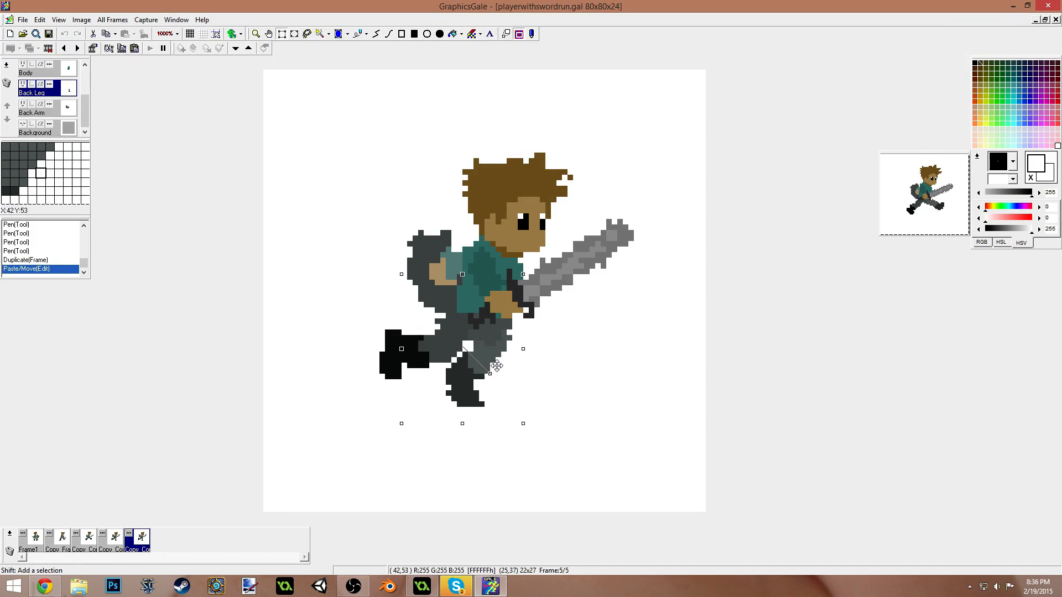
left_click(602, 410)
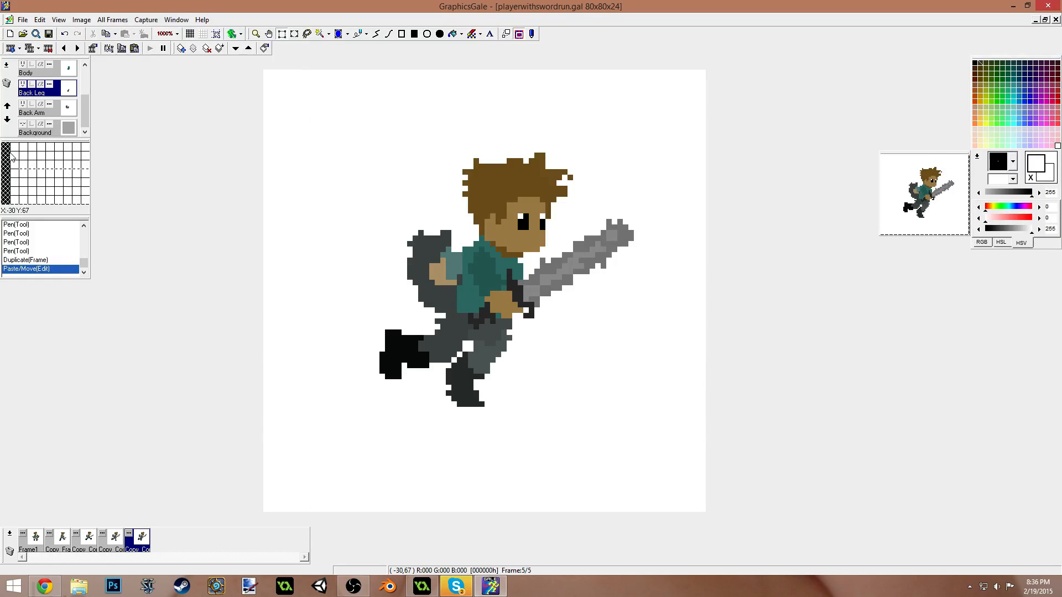
- On the fifth frame's Front Leg layer, select the leg, move it about 8 pixels right and 1 down, and deselect it
left_click_drag(87, 125, 86, 114)
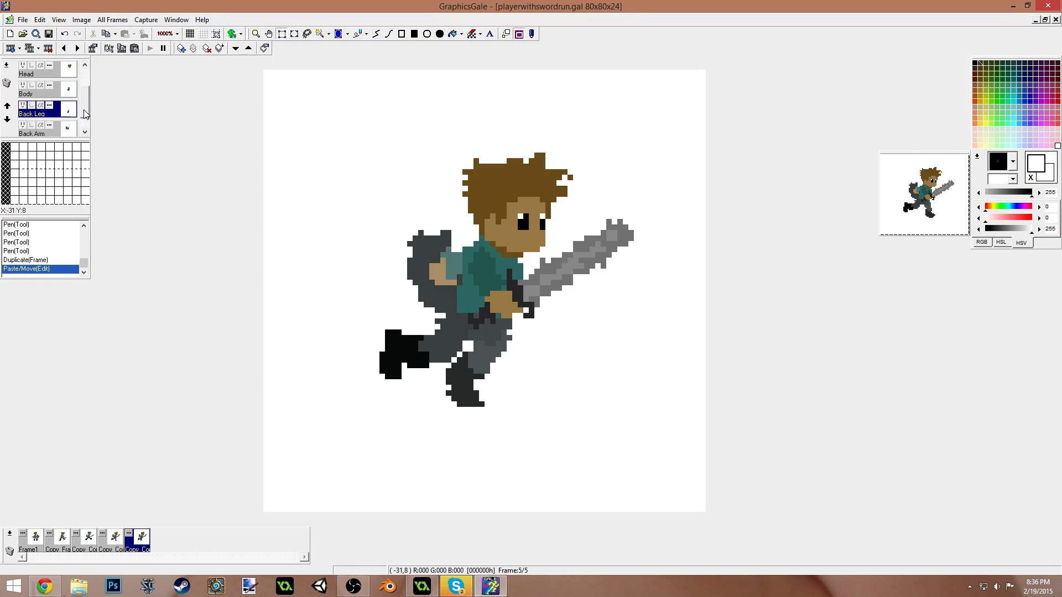
left_click_drag(84, 114, 84, 83)
left_click(39, 91)
left_click_drag(285, 269, 514, 446)
mouse_move(444, 361)
left_mouse_down()
mouse_move(479, 366)
mouse_move(463, 364)
left_mouse_up()
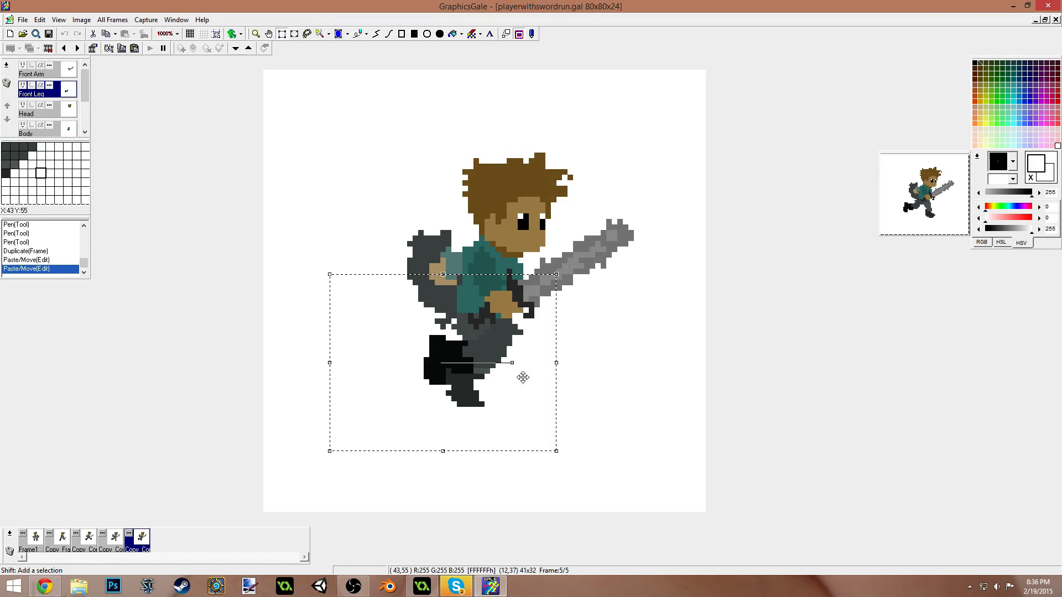
left_click(609, 386)
- With the Pen tool, touch up the front leg's thigh with sampled trouser grey and trim its protruding front edge with white
key("p")
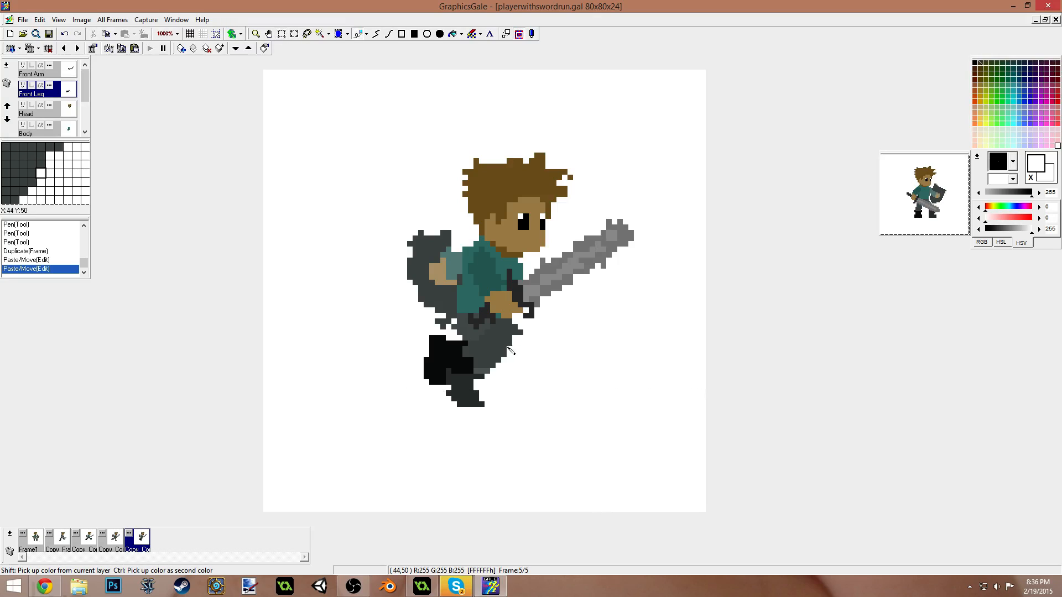
right_click(486, 344)
left_click(487, 344)
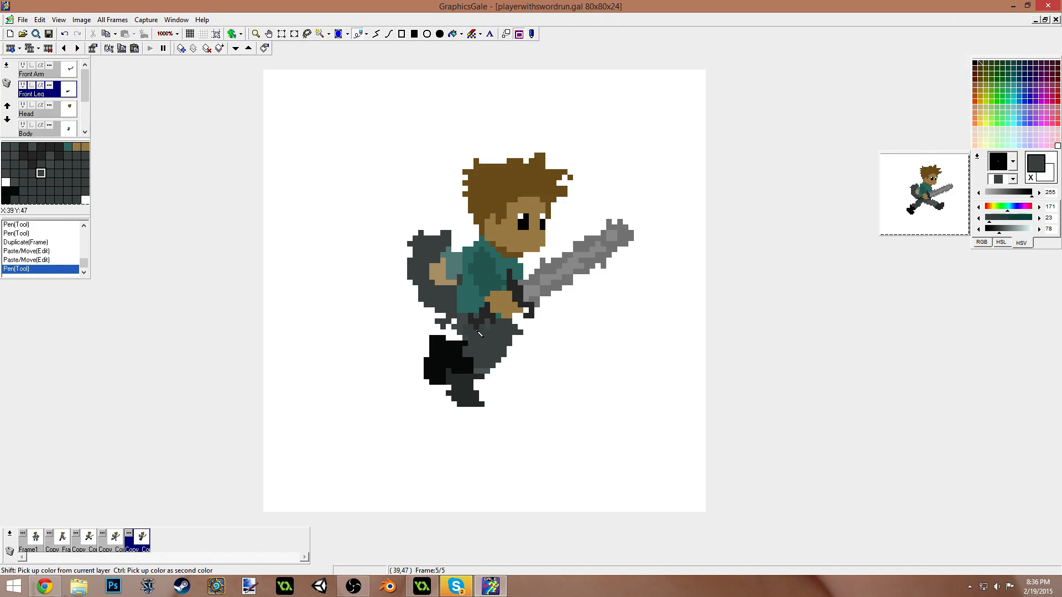
right_click(520, 355)
left_click_drag(505, 350, 495, 333)
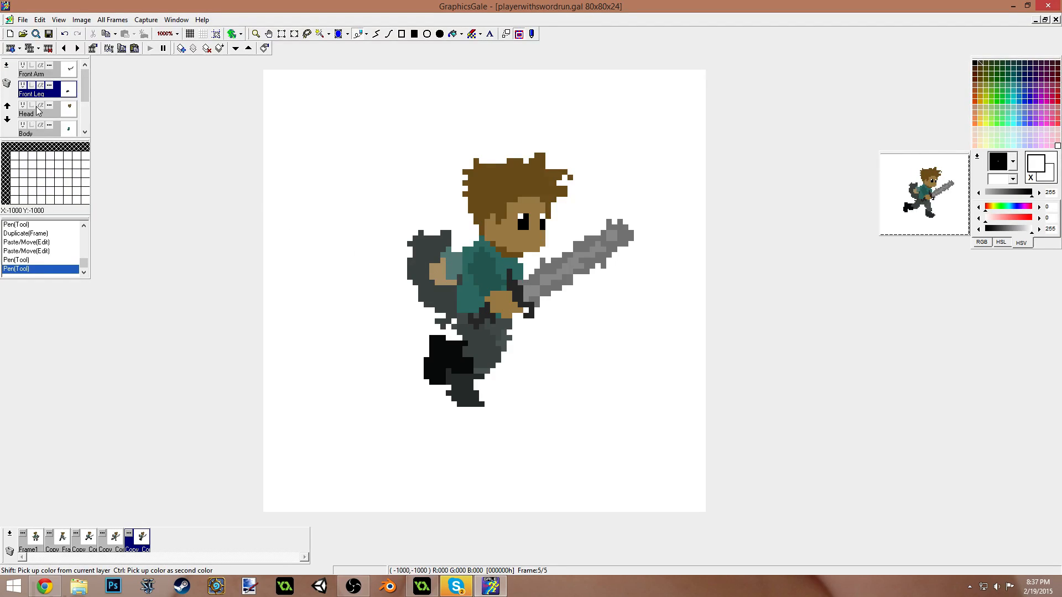
- Copy the sword arm from the third frame's Front Arm layer and return to the fifth frame
left_click(115, 539)
left_click(89, 541)
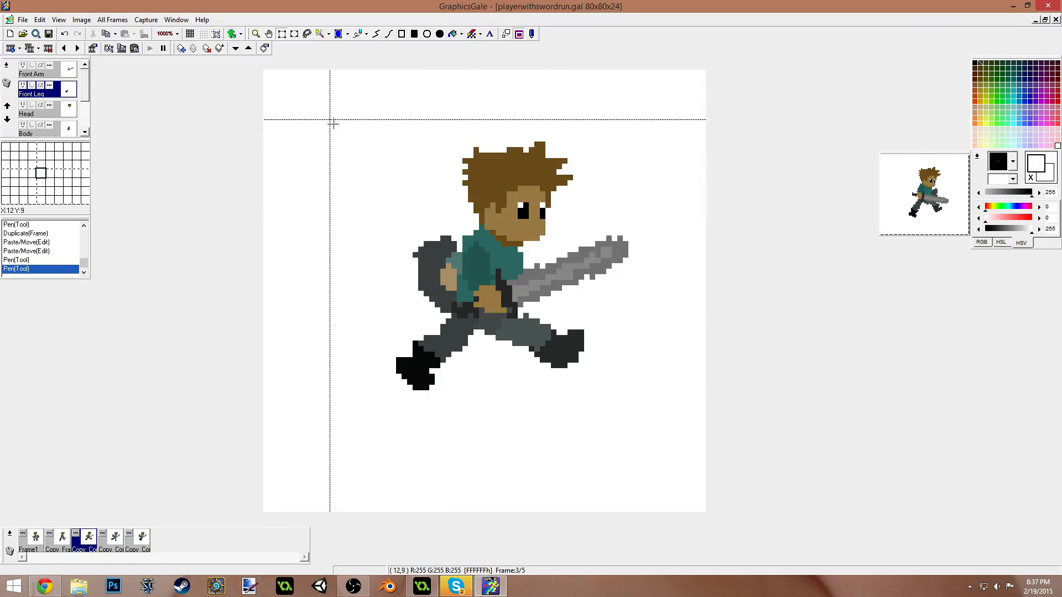
left_click(44, 72)
left_click_drag(357, 180, 689, 407)
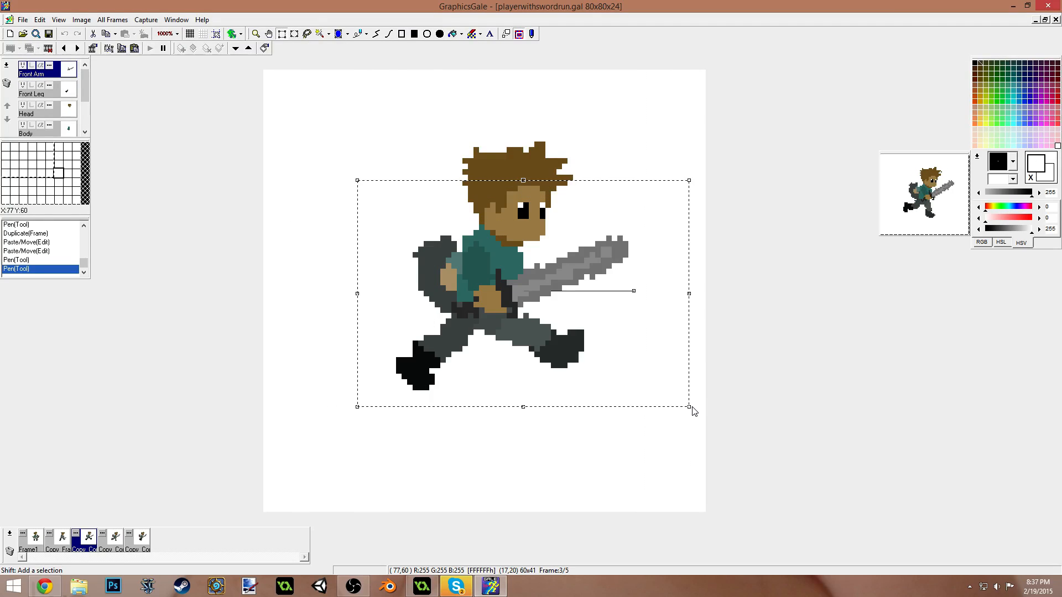
left_click(142, 538)
- Try to paste the copied sword arm onto the fifth frame alongside its existing sword arm
key("ctrl+v")
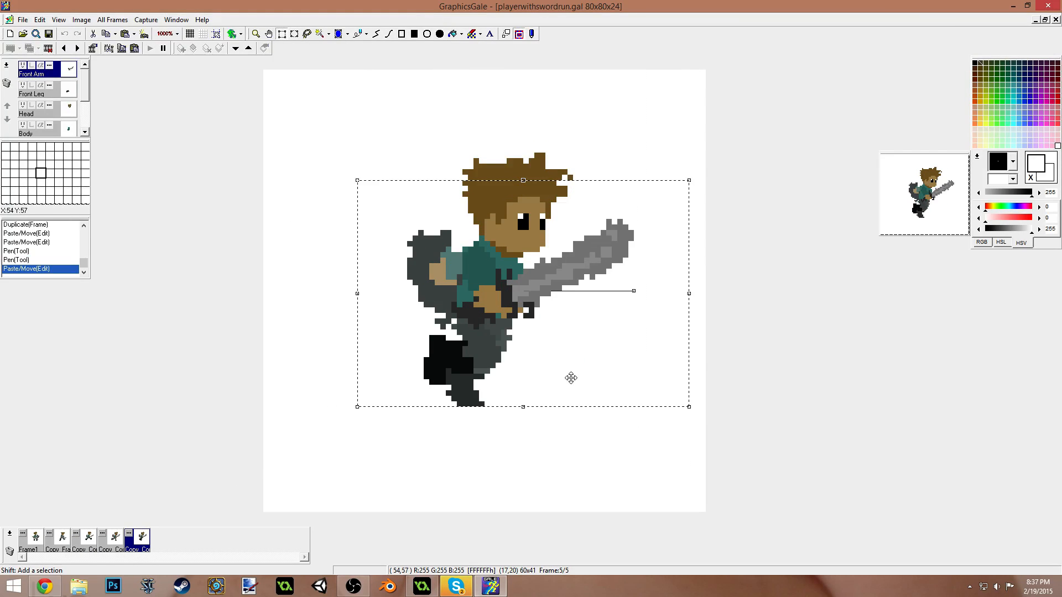
left_click_drag(594, 363, 602, 422)
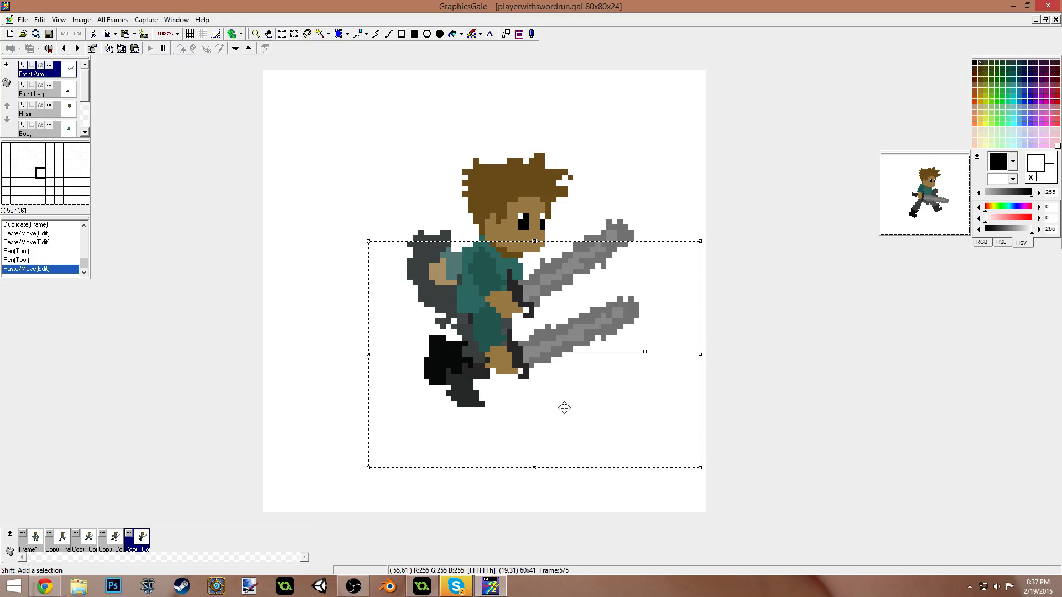
key("ctrl+z")
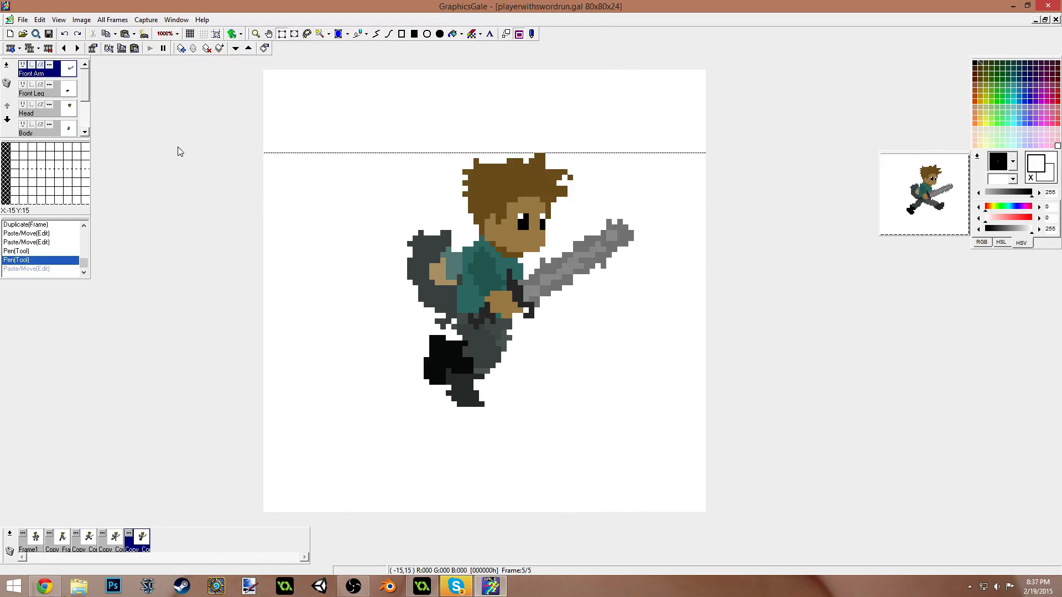
- Delete the existing sword arm from the fifth frame's Front Arm layer and paste the copied one about 1 pixel lower than its original position
left_click_drag(429, 175, 742, 386)
key("Delete")
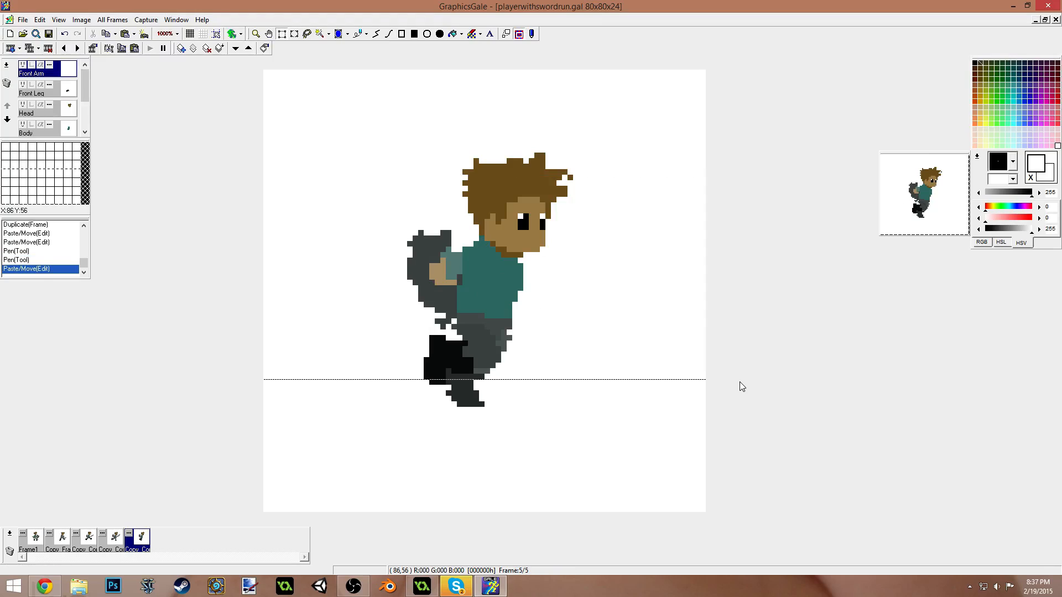
key("ctrl+v")
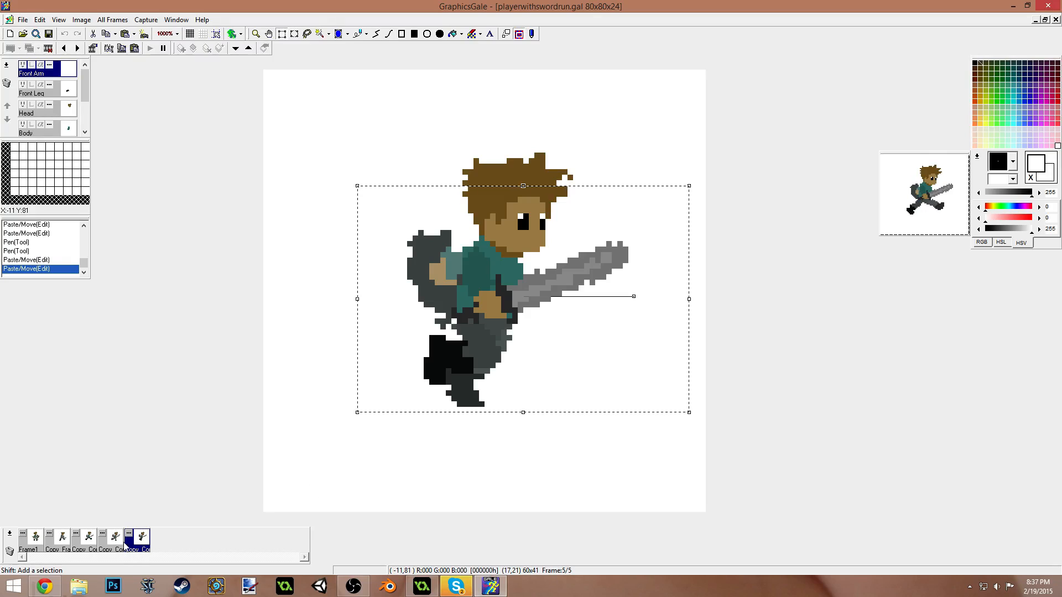
- Copy the shield arm from the third frame's Back Arm layer and replace the fifth frame's shield arm with it
left_click(86, 539)
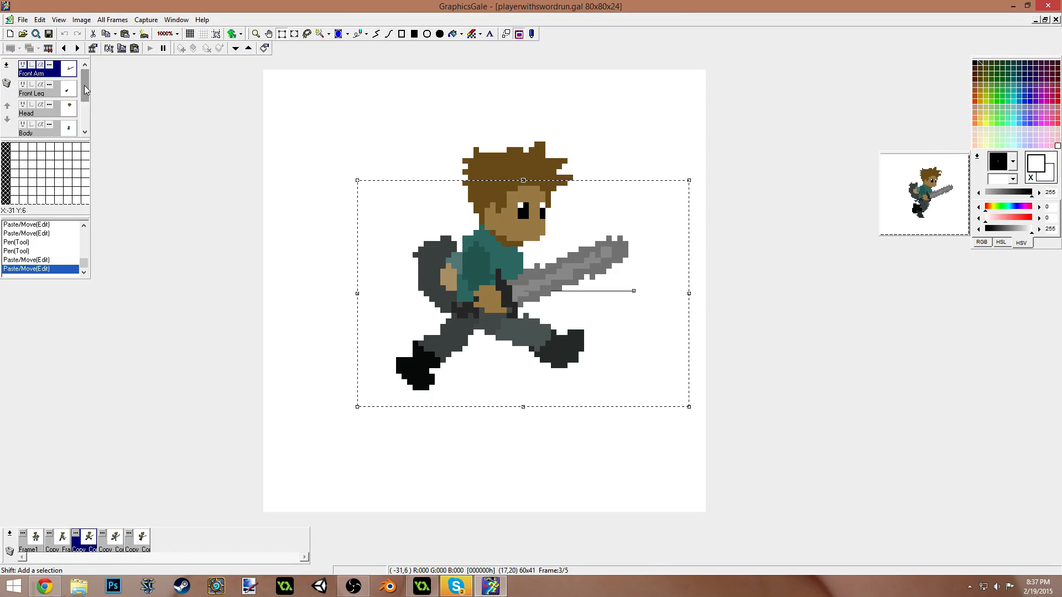
scroll(53, 103, "down", 3)
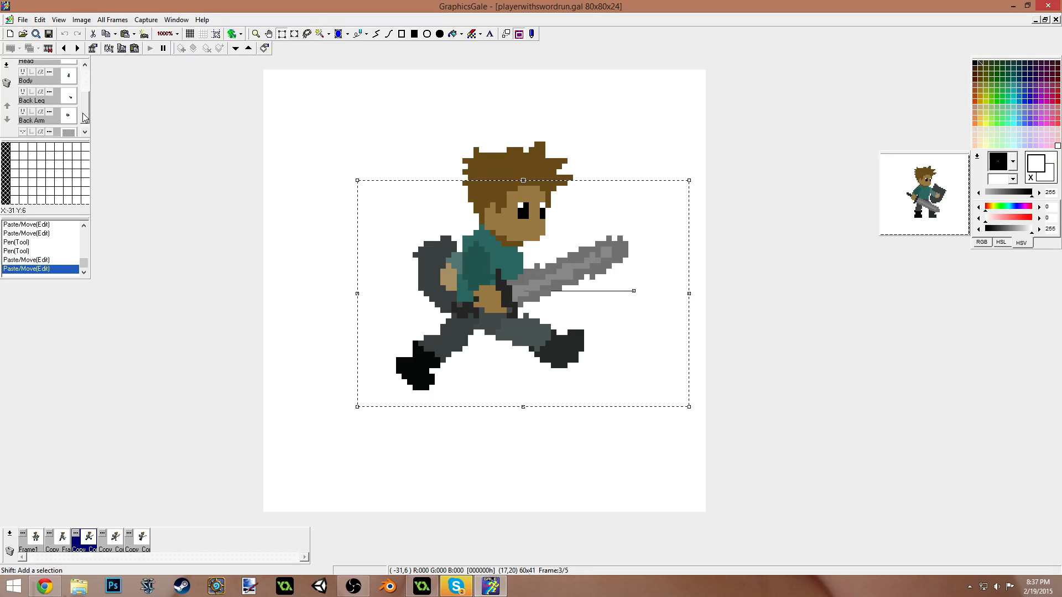
left_click(50, 110)
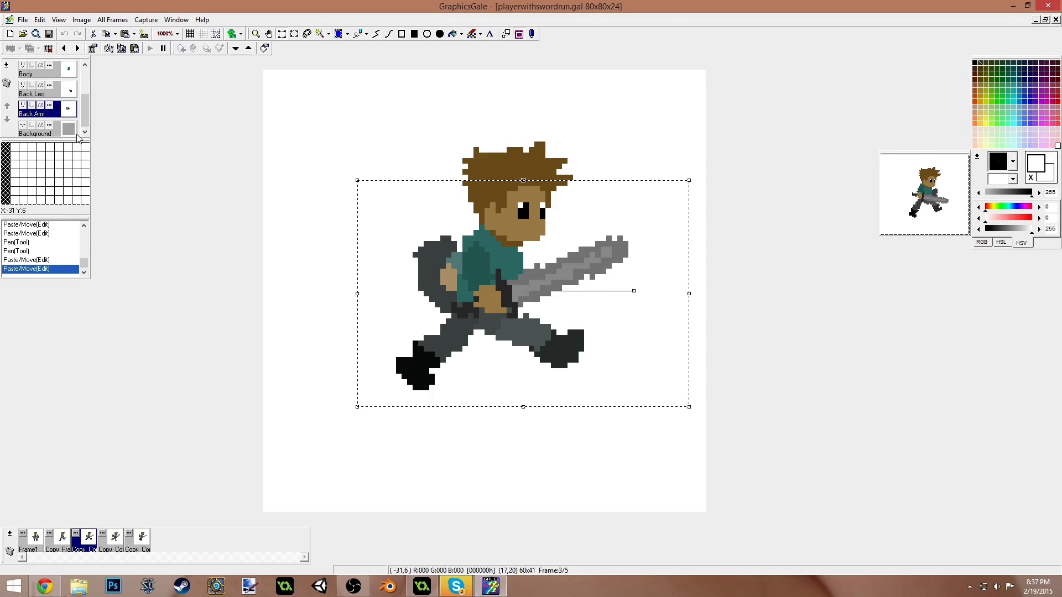
left_click(143, 539)
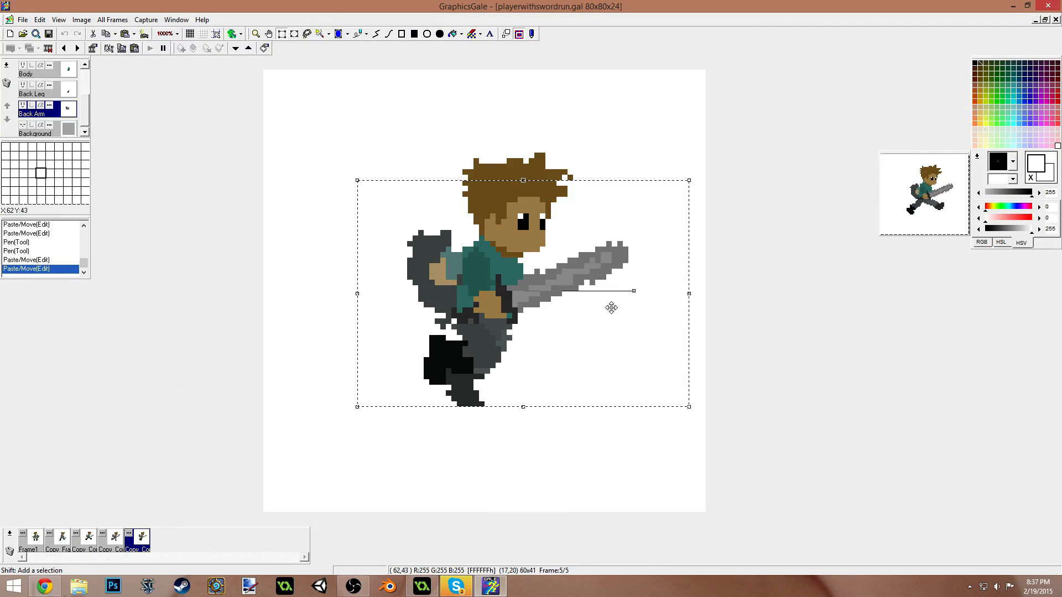
key("Right")
key("Down")
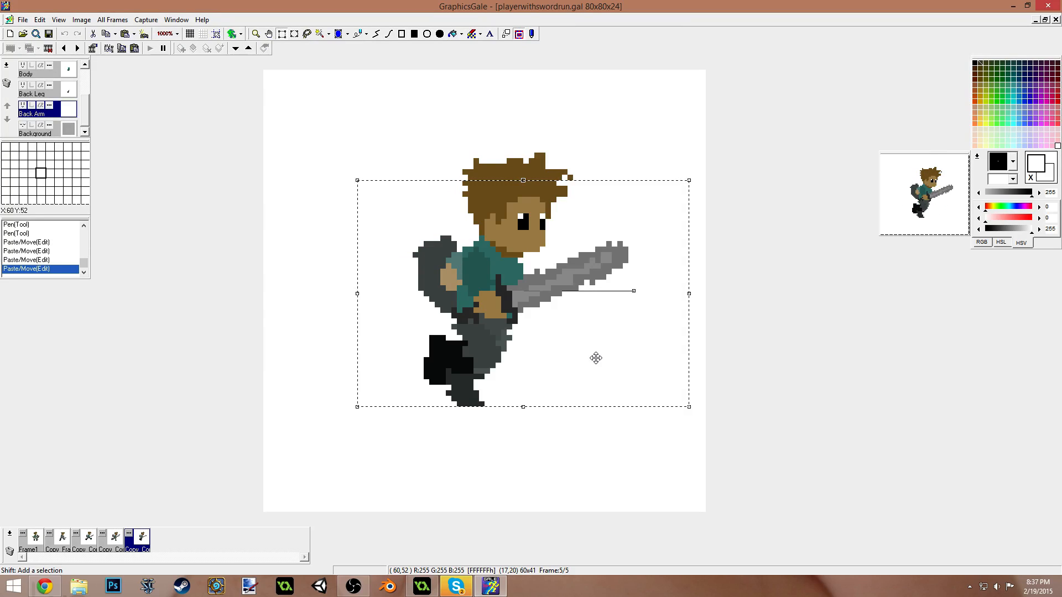
- Compare the fifth frame with the earlier frames, move its pasted shield arm about 2 pixels down, and deselect it
left_click(114, 541)
left_click(90, 541)
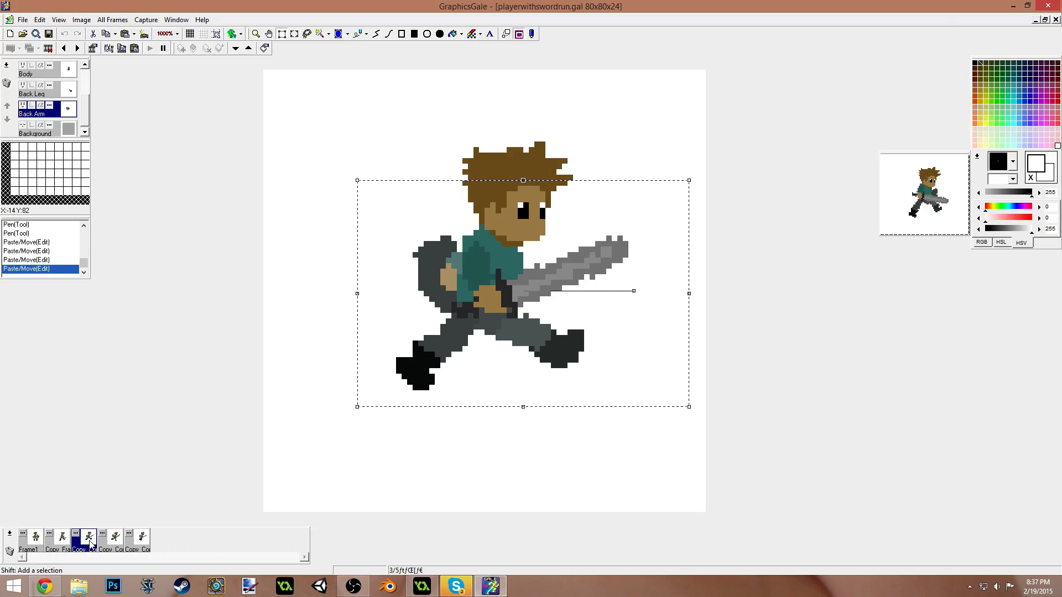
left_click(142, 539)
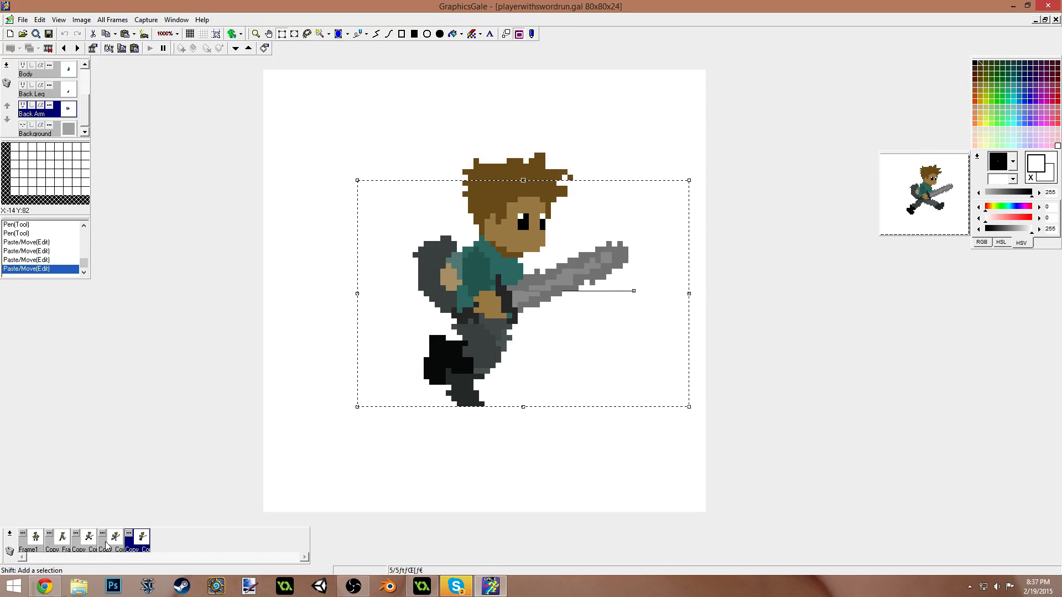
left_click(90, 542)
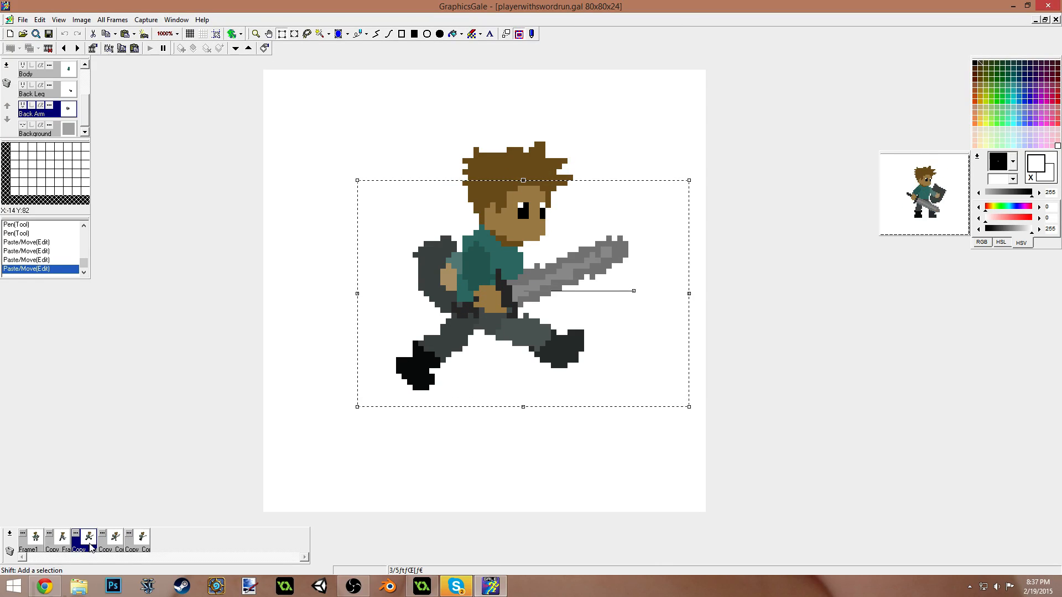
left_click(143, 540)
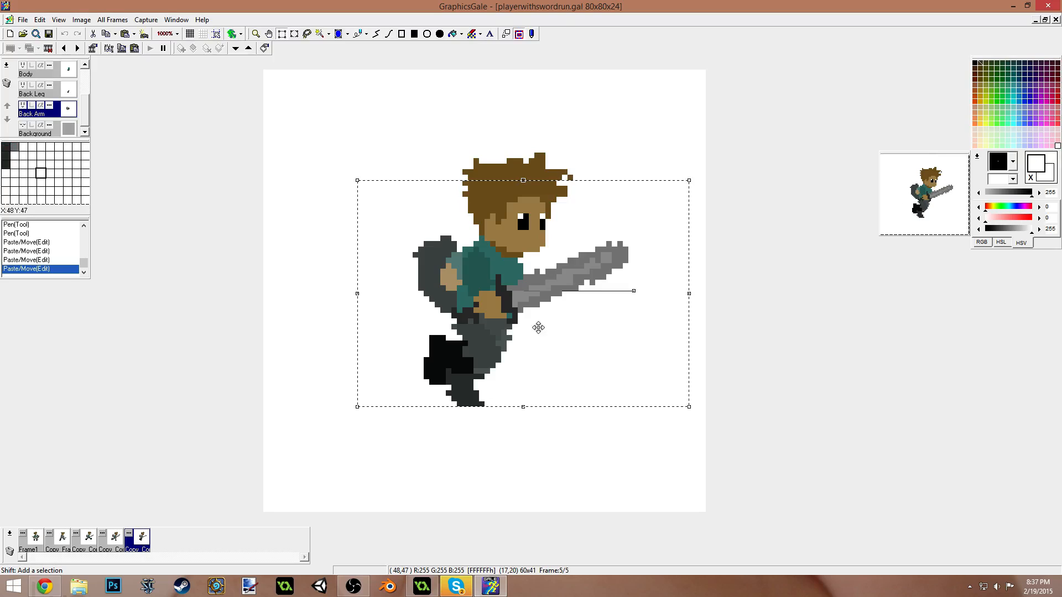
left_click_drag(591, 343, 591, 352)
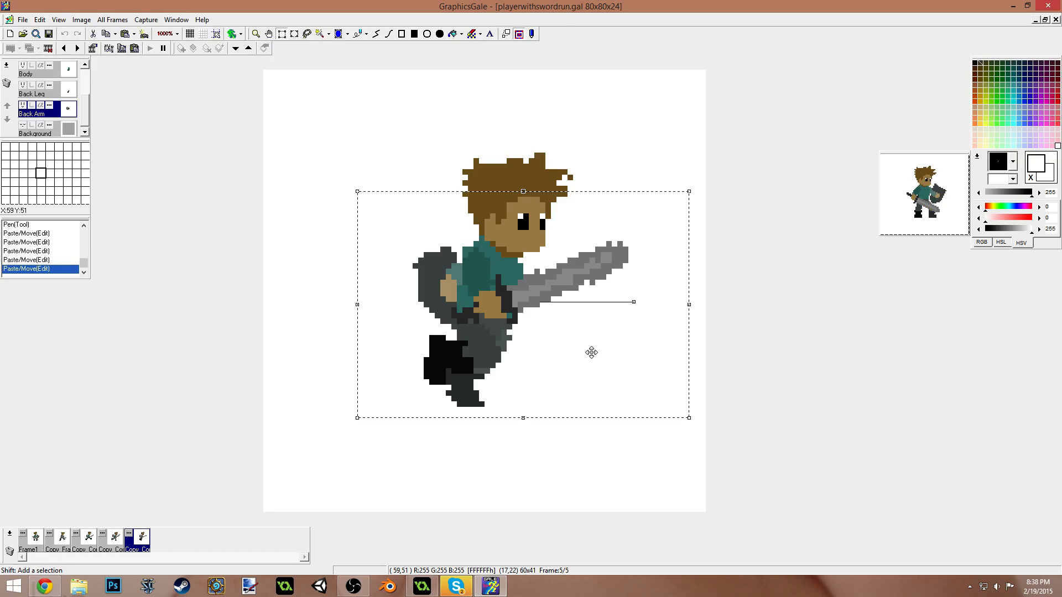
left_click(36, 541)
left_click(62, 540)
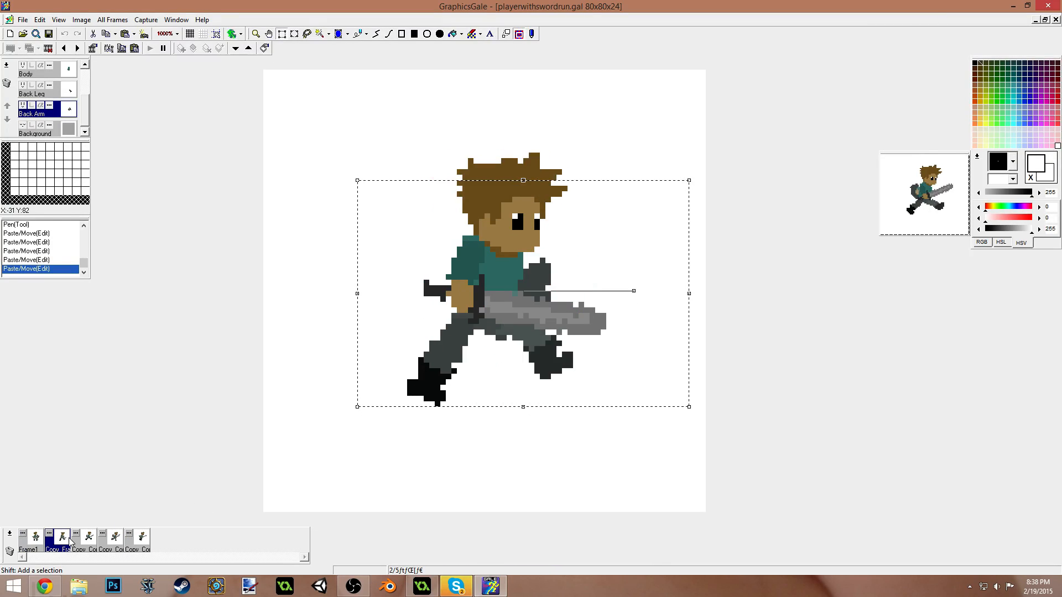
left_click(35, 541)
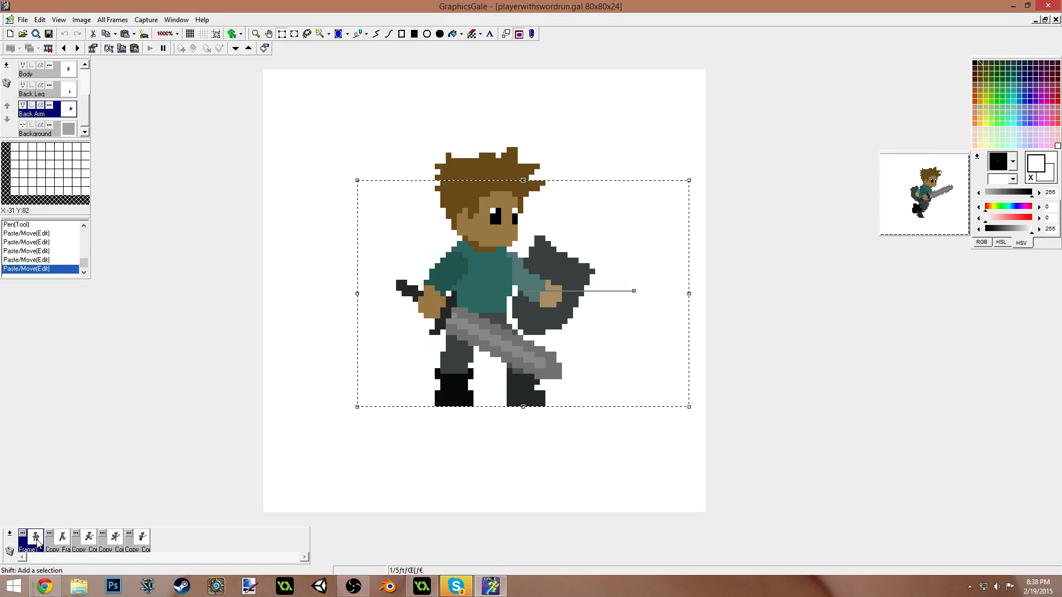
left_click(143, 541)
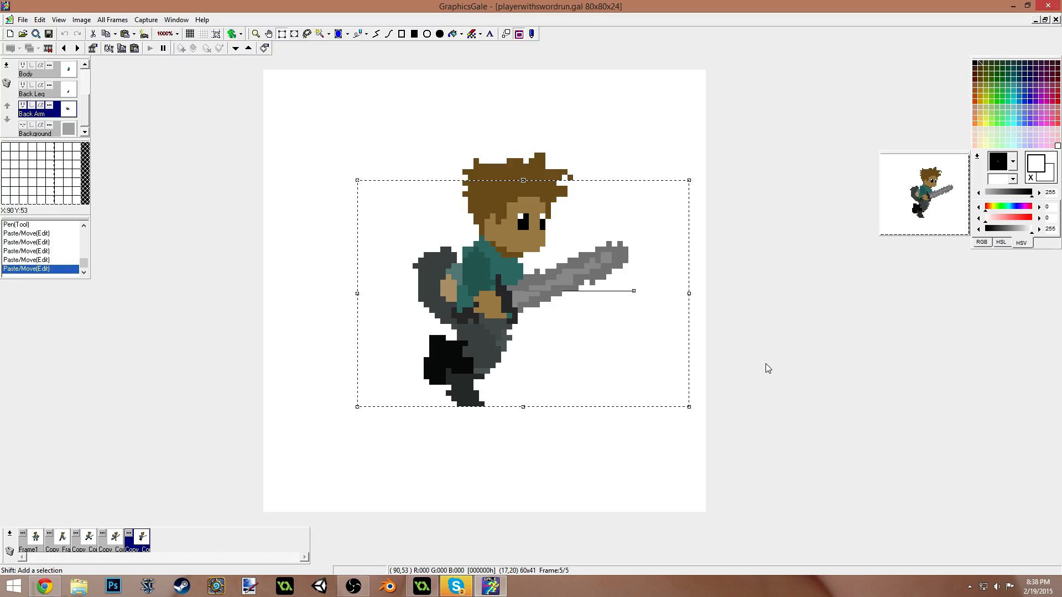
left_click(592, 370)
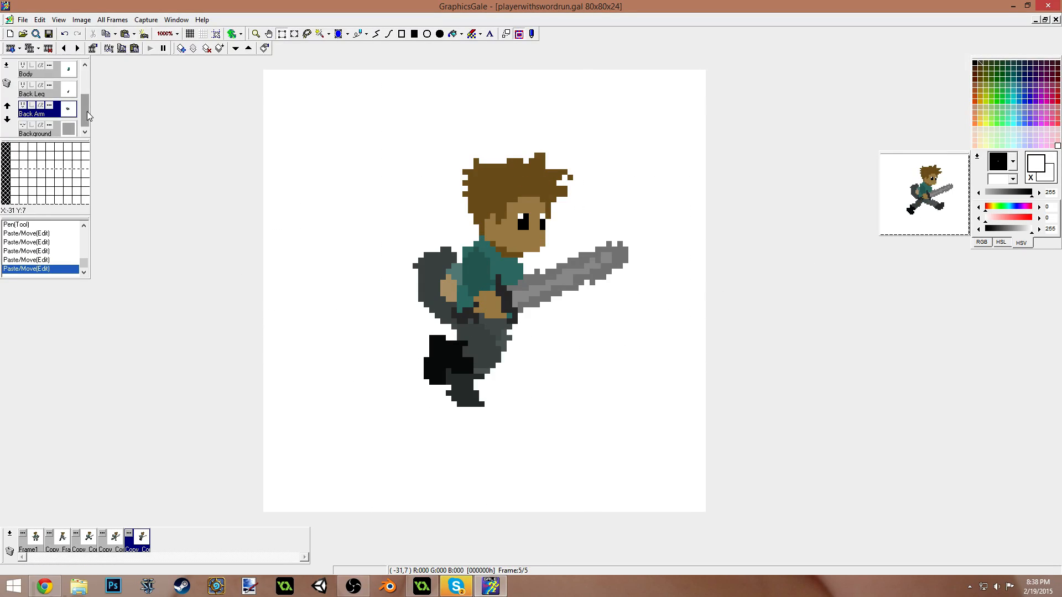
- Move the fifth frame's head about 1 pixel left on the Head layer and deselect it
left_click_drag(87, 111, 87, 92)
left_click(42, 105)
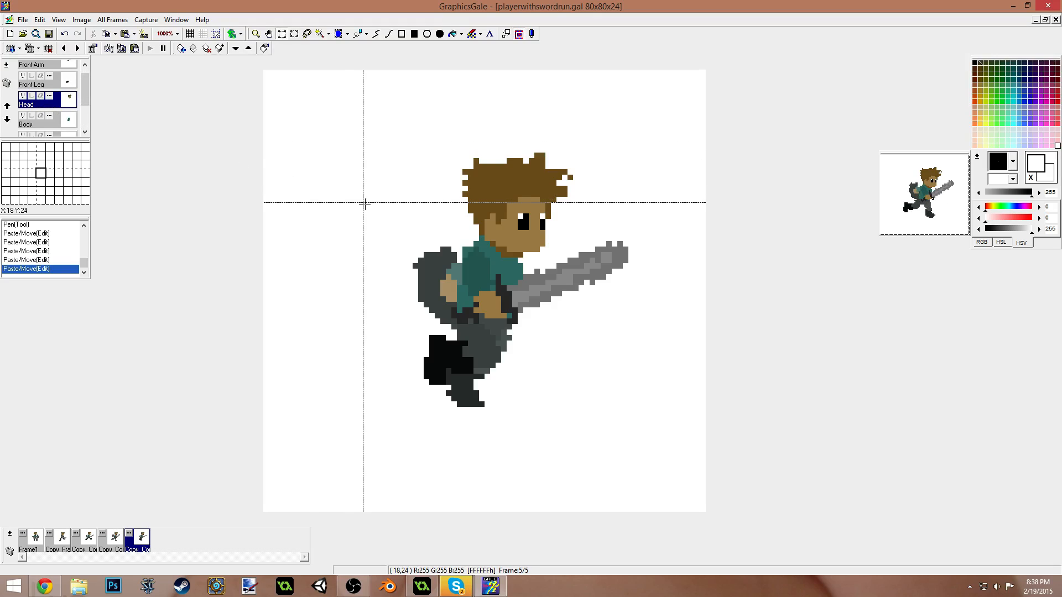
left_click_drag(435, 142, 554, 241)
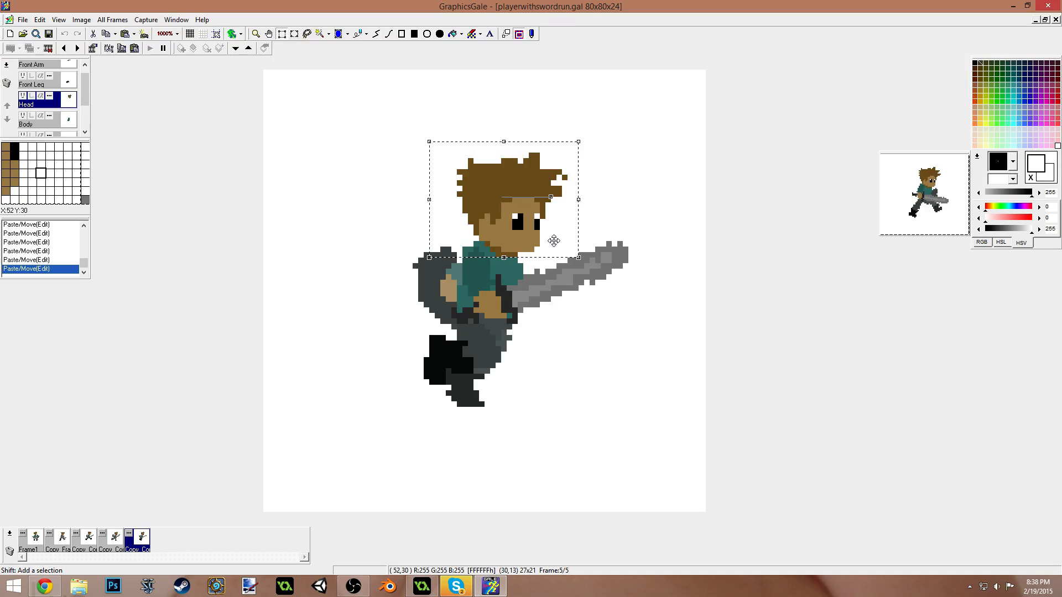
left_click(633, 381)
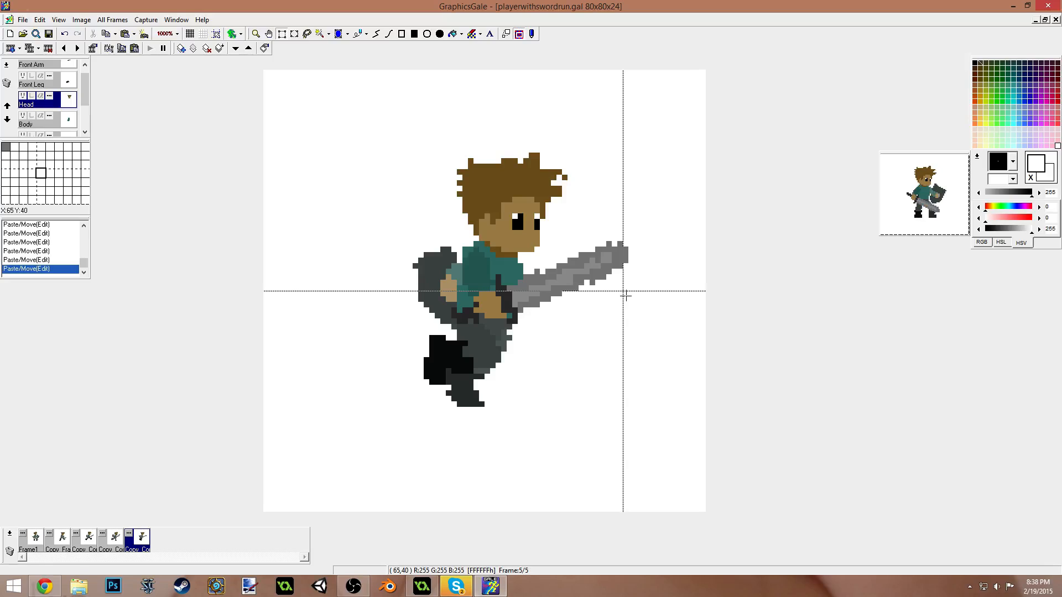
- Try the animation preview at 300% zoom, move the preview window slightly higher, and return its zoom to 200%
right_click(932, 219)
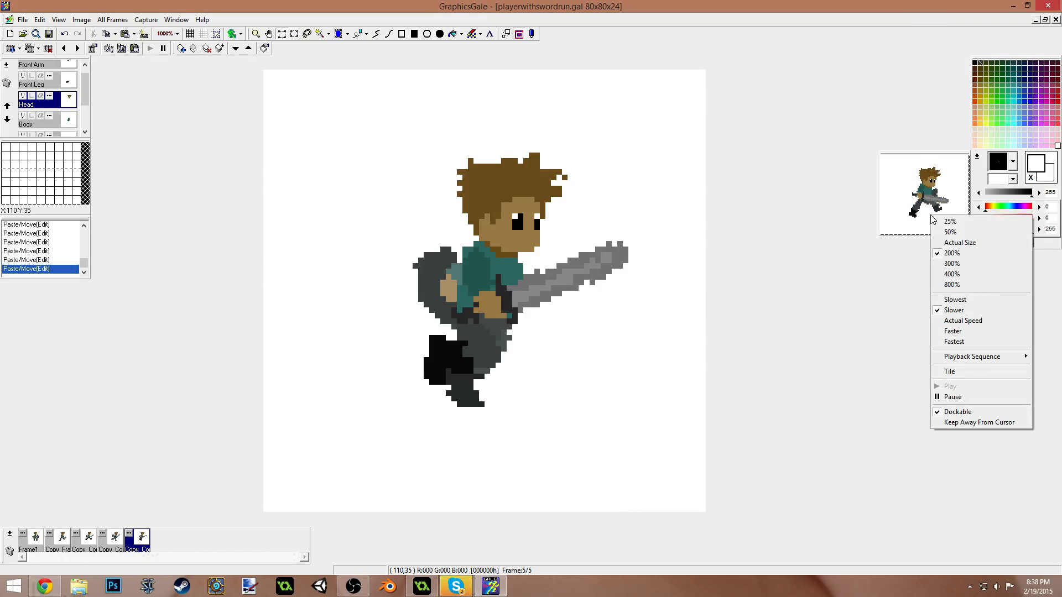
left_click(964, 265)
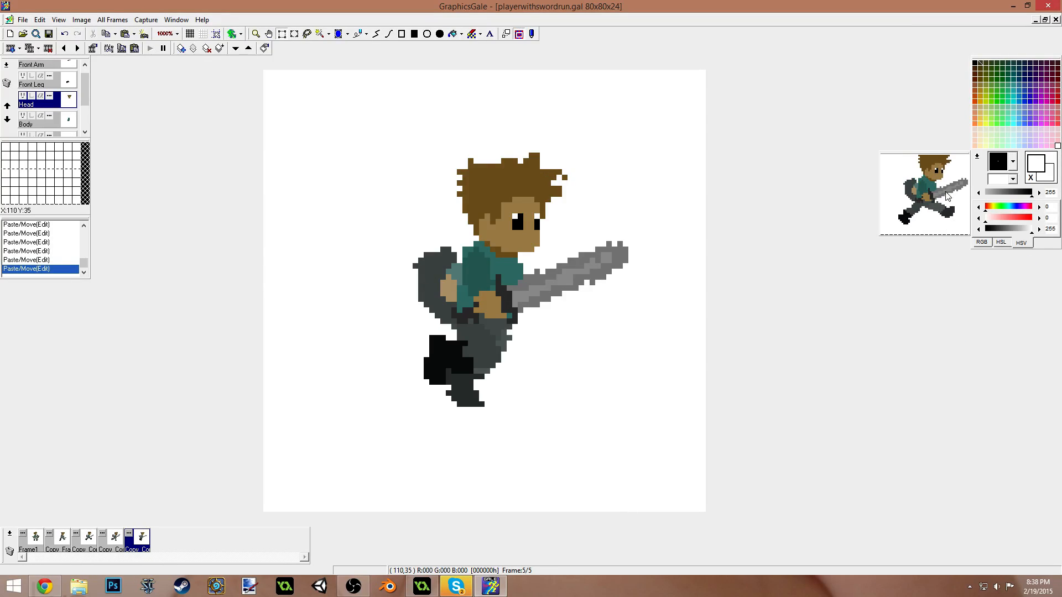
left_click_drag(933, 152, 927, 129)
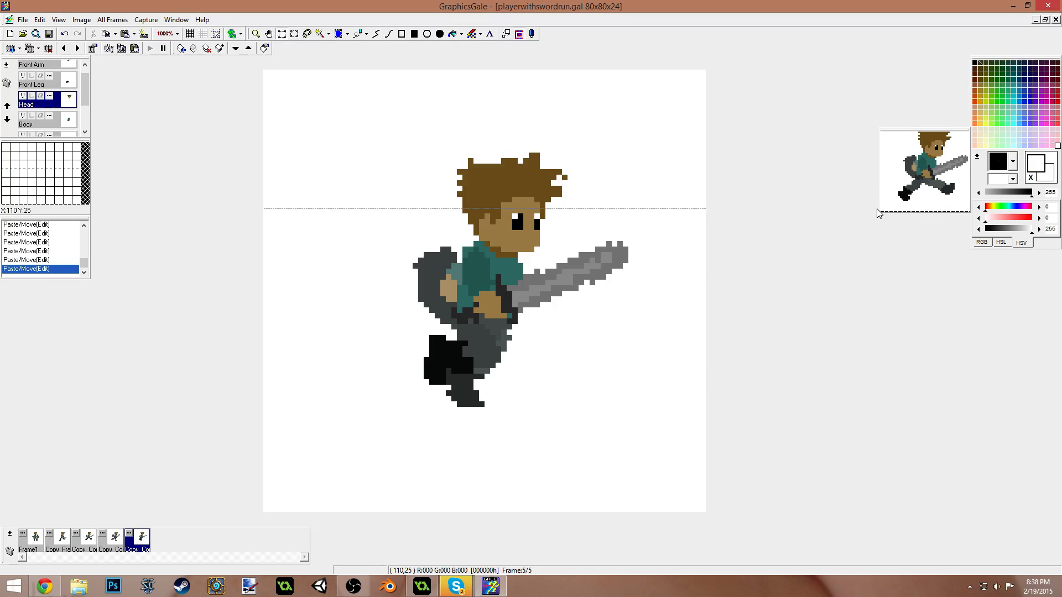
right_click(927, 178)
left_click(957, 216)
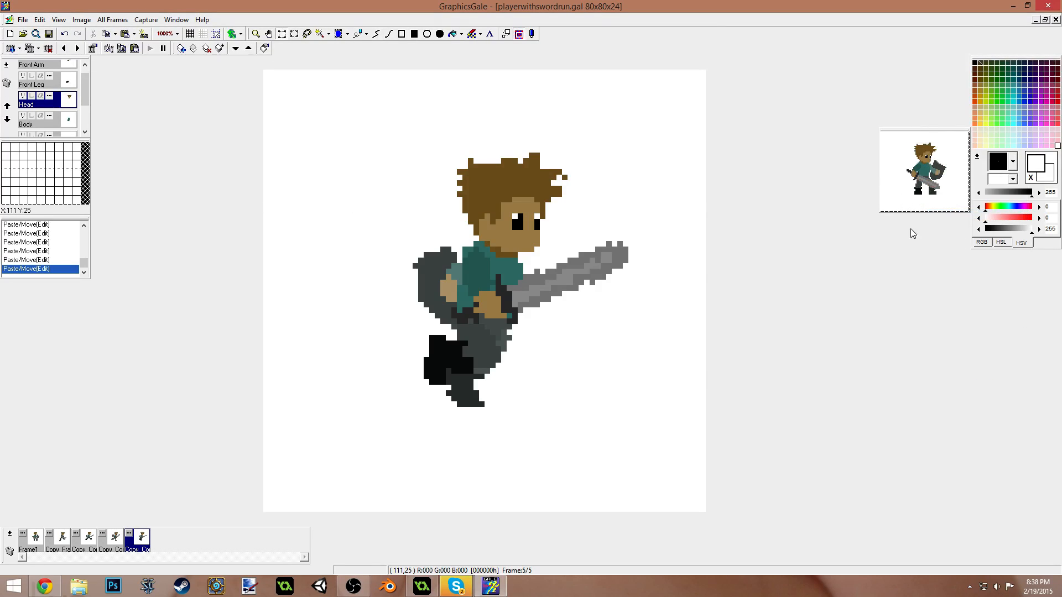
- Duplicate the fifth frame as a sixth and replace the duplicate's front leg with the one copied from the fourth frame's Front Leg layer
double_click(147, 545)
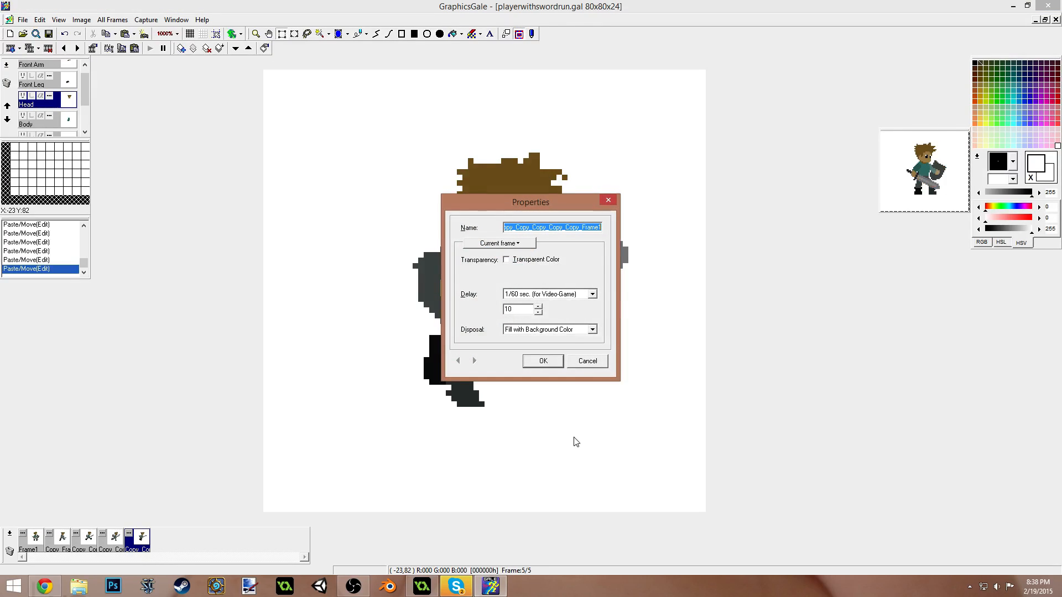
left_click(556, 360)
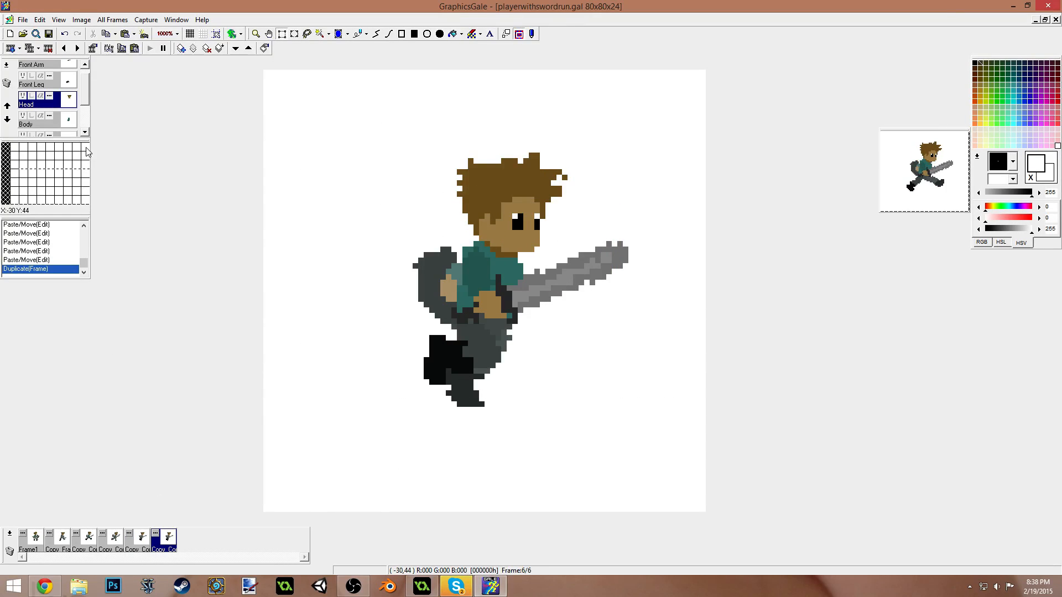
mouse_move(85, 94)
left_mouse_down()
mouse_move(84, 125)
mouse_move(86, 90)
left_mouse_up()
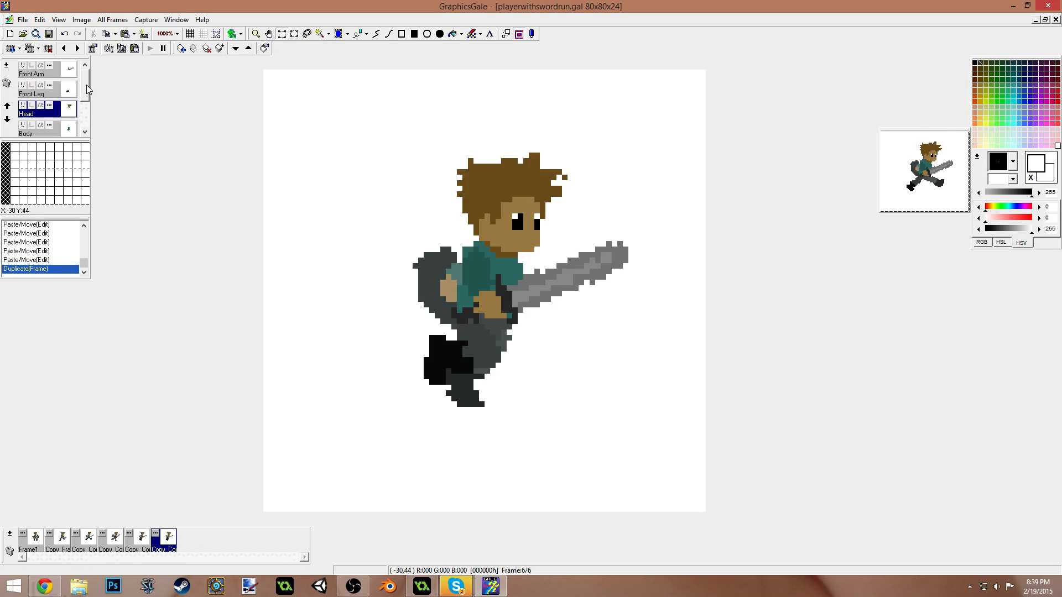
left_click(55, 93)
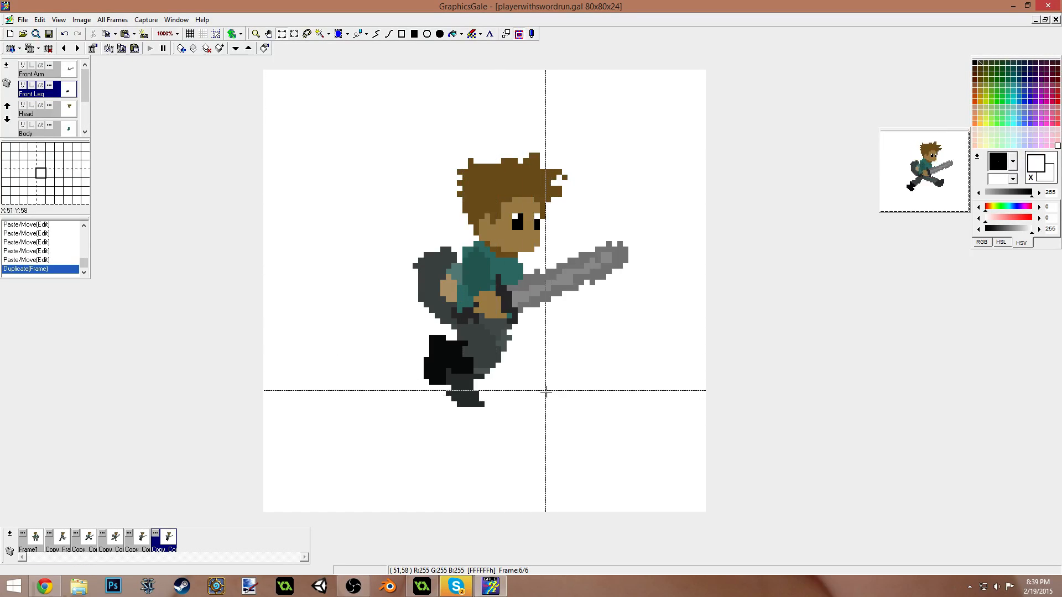
left_click(115, 539)
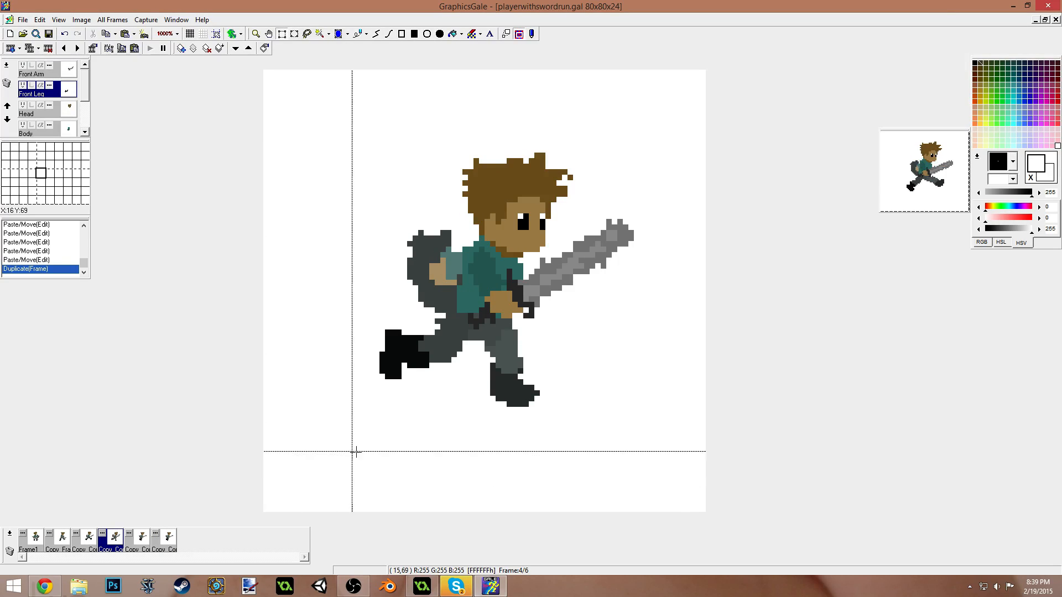
left_click_drag(335, 247, 536, 474)
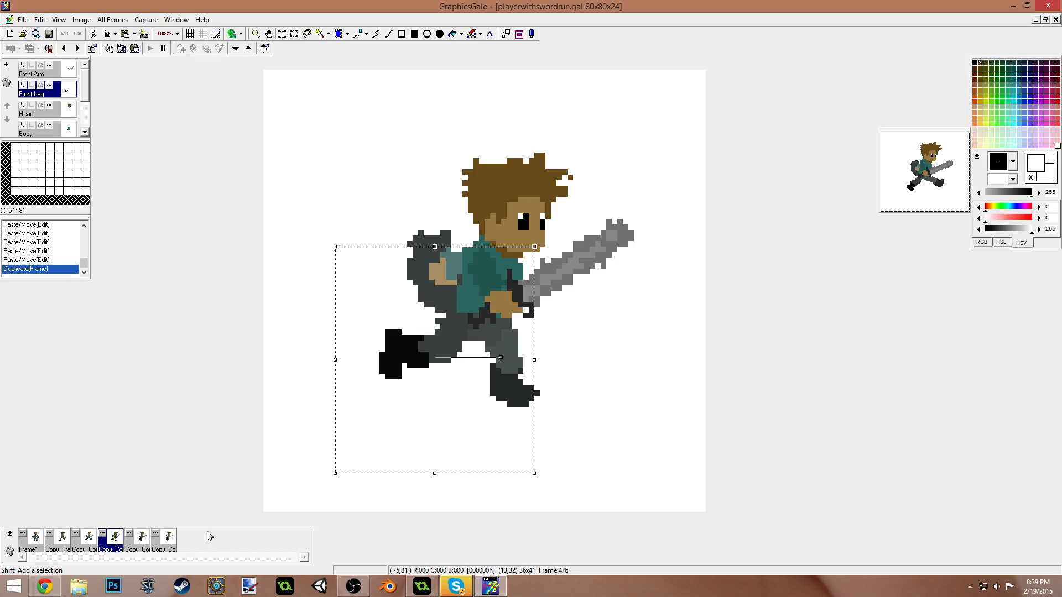
left_click(174, 541)
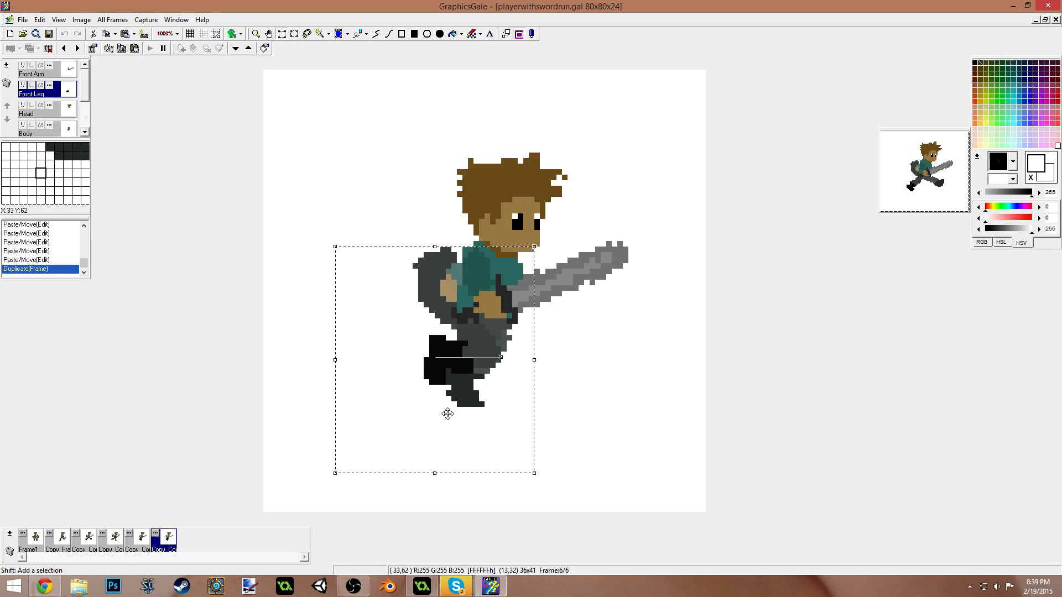
key("Delete")
key("ctrl+v")
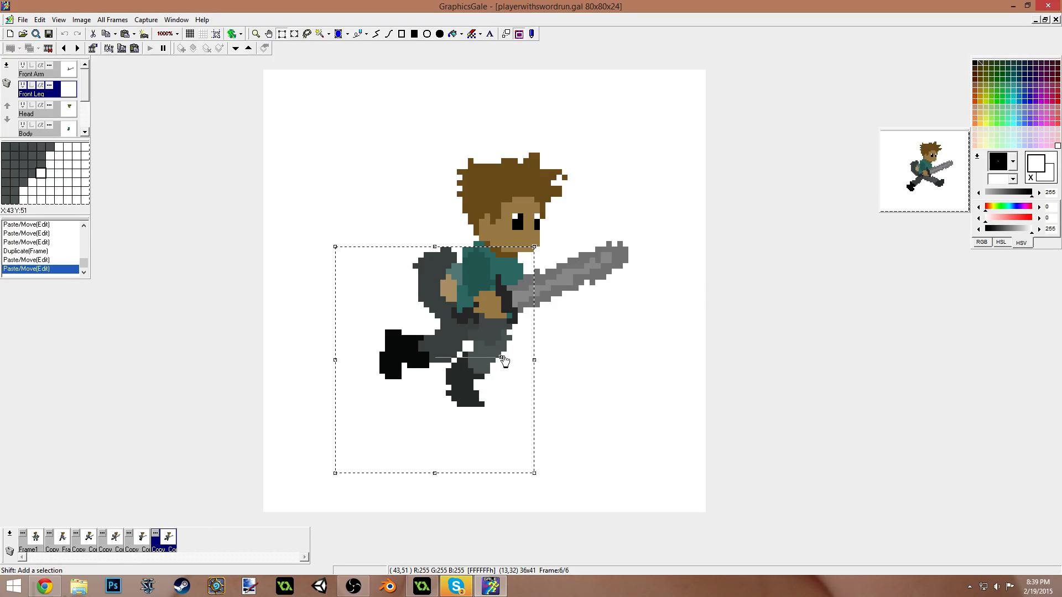
- Rotate the sixth frame's pasted front leg about 120° counterclockwise and place it under the hips, reaching forward
left_click_drag(487, 366, 358, 308)
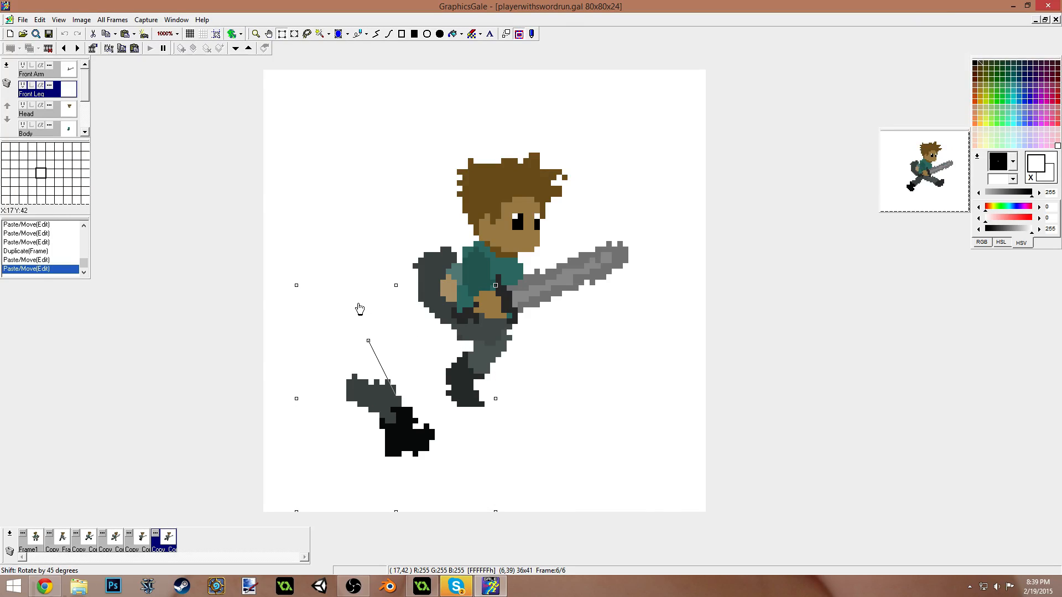
left_click_drag(406, 440, 527, 381)
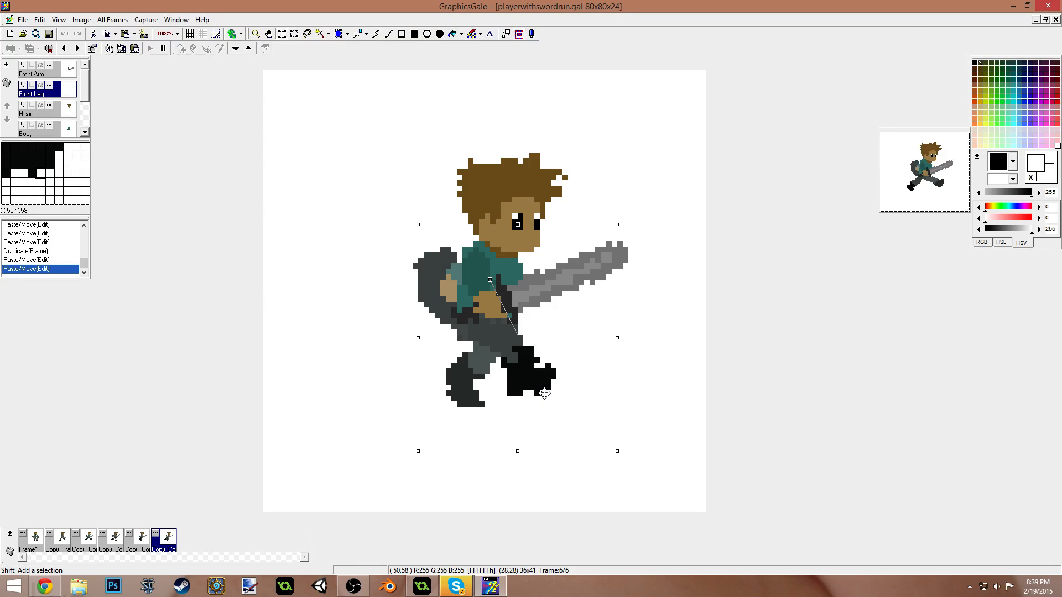
left_click_drag(544, 396, 545, 391)
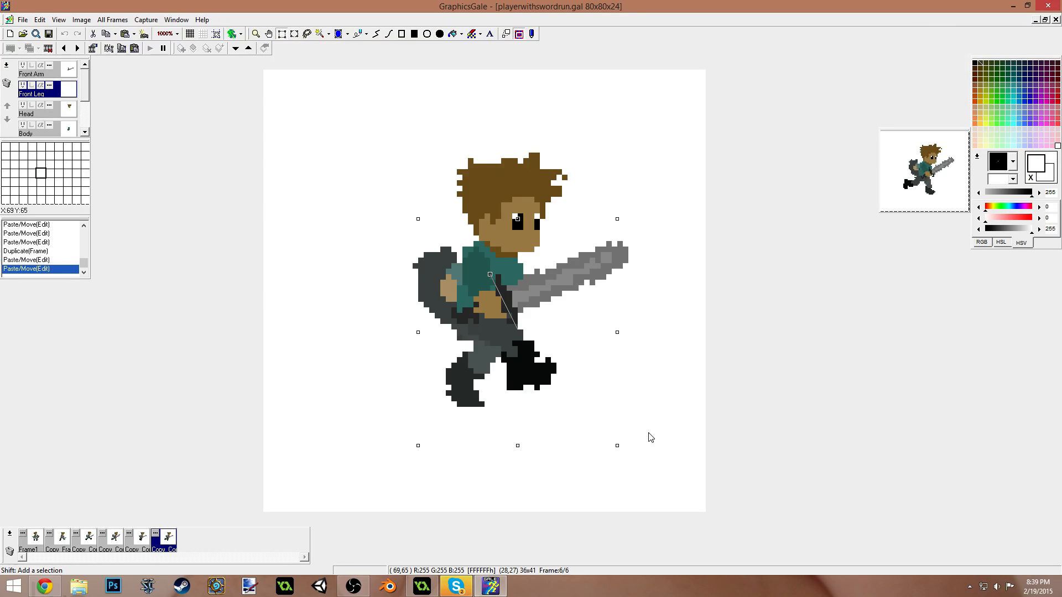
left_click_drag(490, 274, 487, 278)
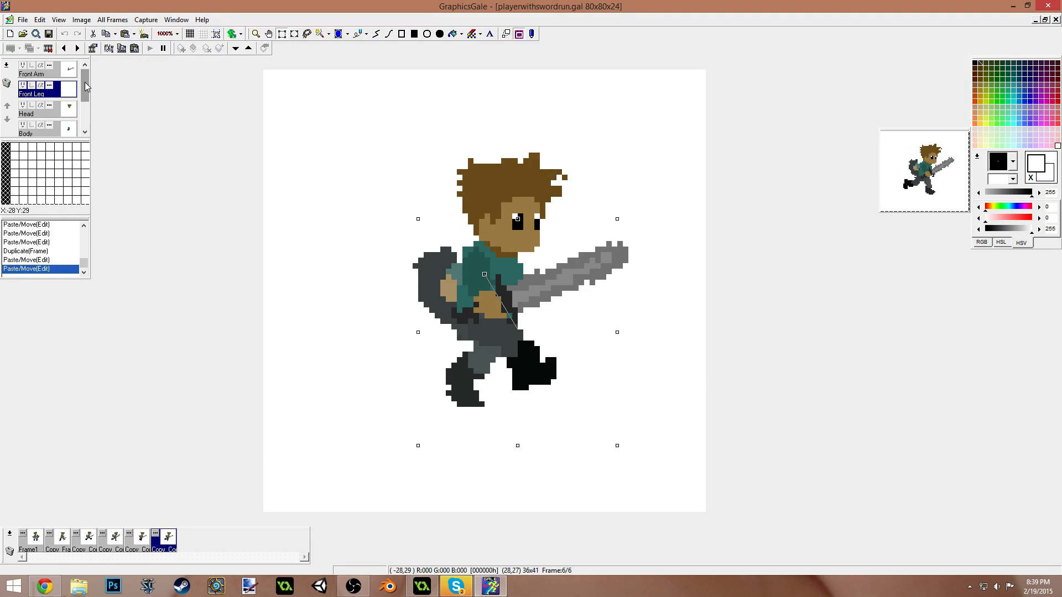
- On the sixth frame's Back Leg layer, rotate the leg about 22° clockwise, move it about 3 pixels left and 2 pixels up, and deselect it
left_click_drag(85, 80, 86, 118)
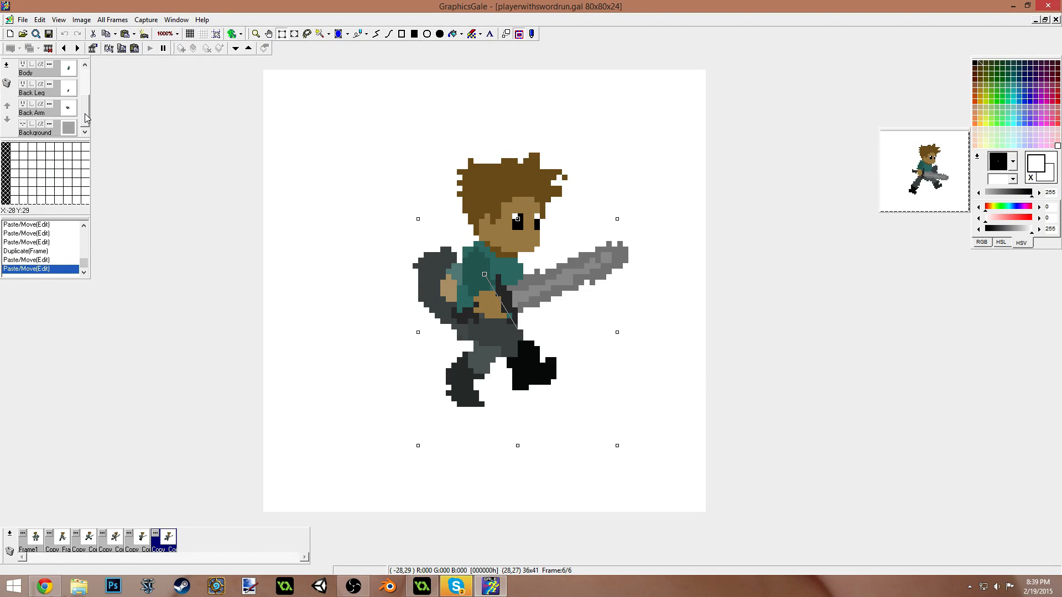
left_click(34, 89)
left_click_drag(526, 409, 421, 414)
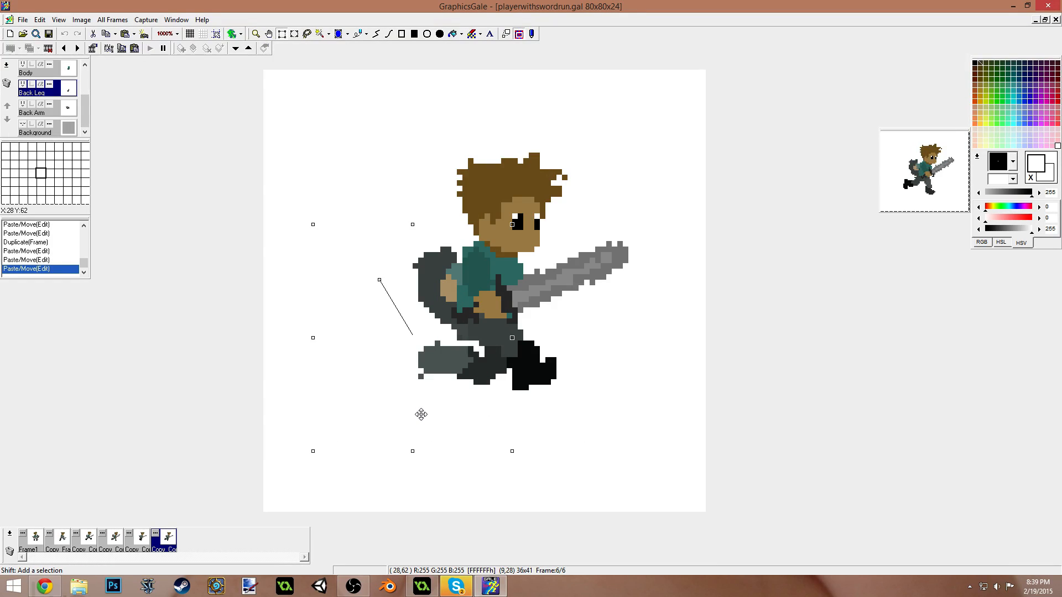
key("ctrl+z")
left_click_drag(386, 269, 587, 463)
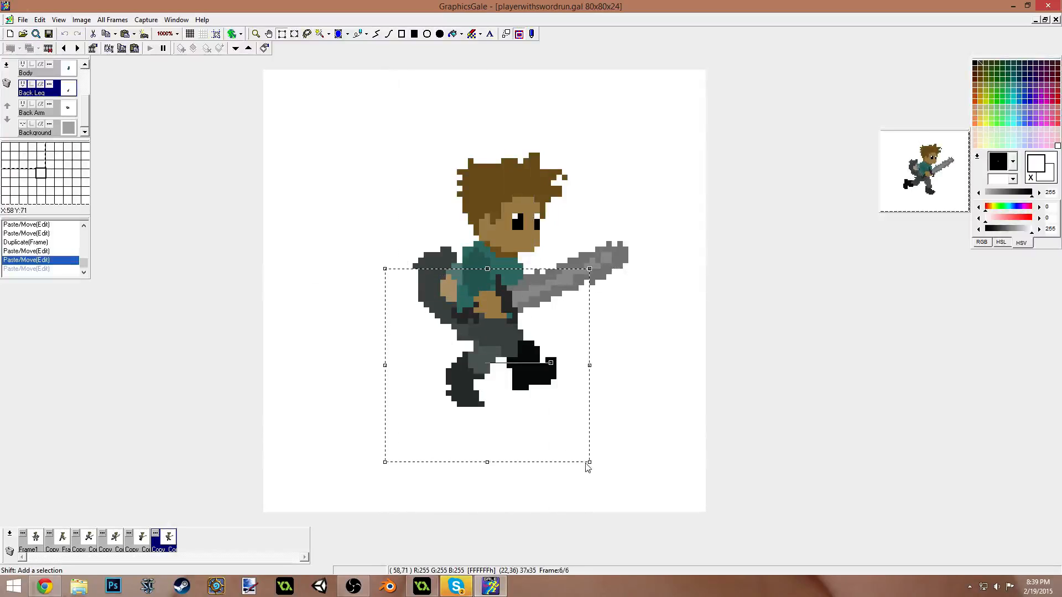
left_click_drag(543, 434, 498, 432)
left_click_drag(512, 377, 507, 397)
left_click_drag(438, 393, 455, 379)
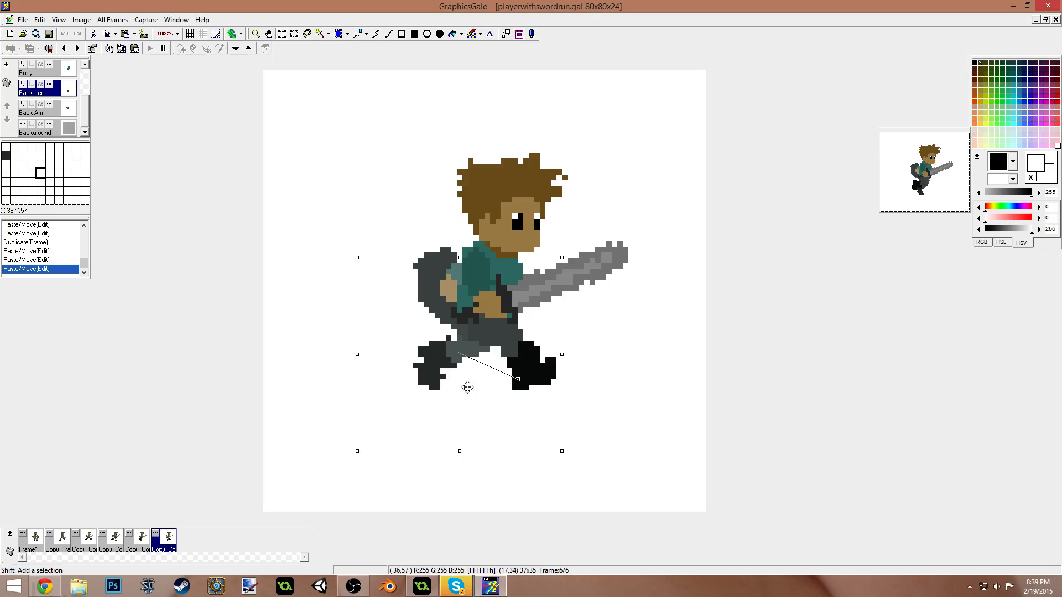
left_click_drag(489, 387, 500, 386)
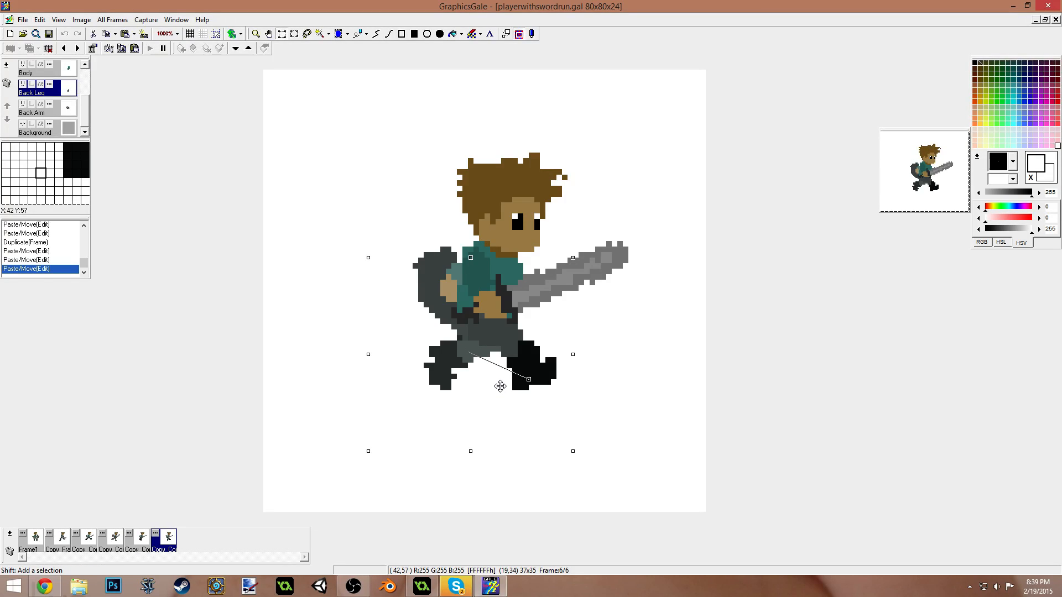
left_click(658, 419)
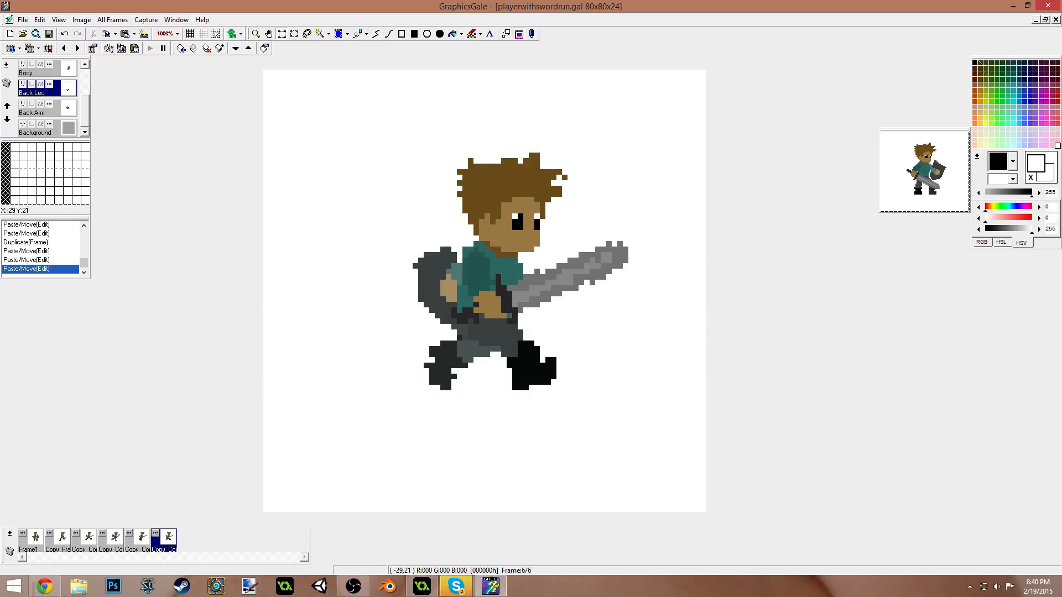
- Raise the sixth frame's body and head about 2 pixels each on their own layers and deselect
left_click(48, 72)
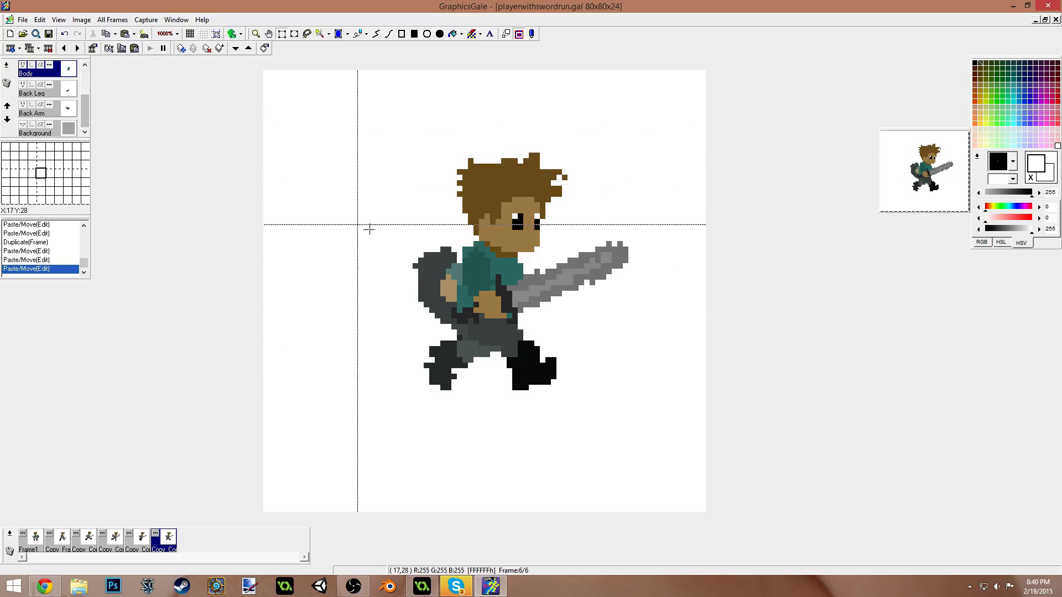
left_click_drag(366, 119, 614, 384)
left_click_drag(561, 342, 559, 334)
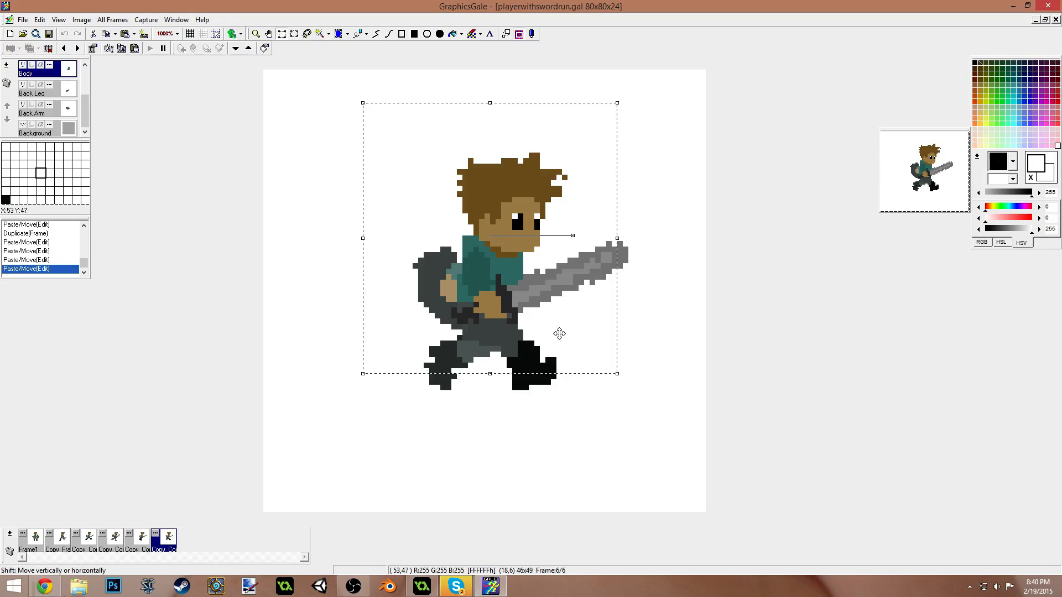
scroll(82, 115, "up", 3)
left_click(46, 116)
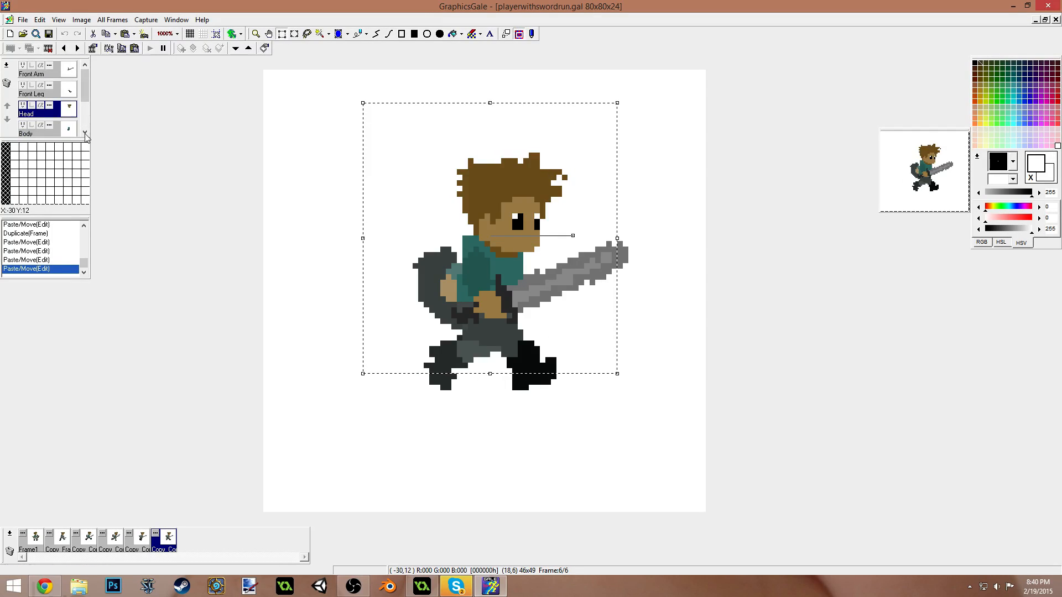
left_click_drag(564, 329, 565, 318)
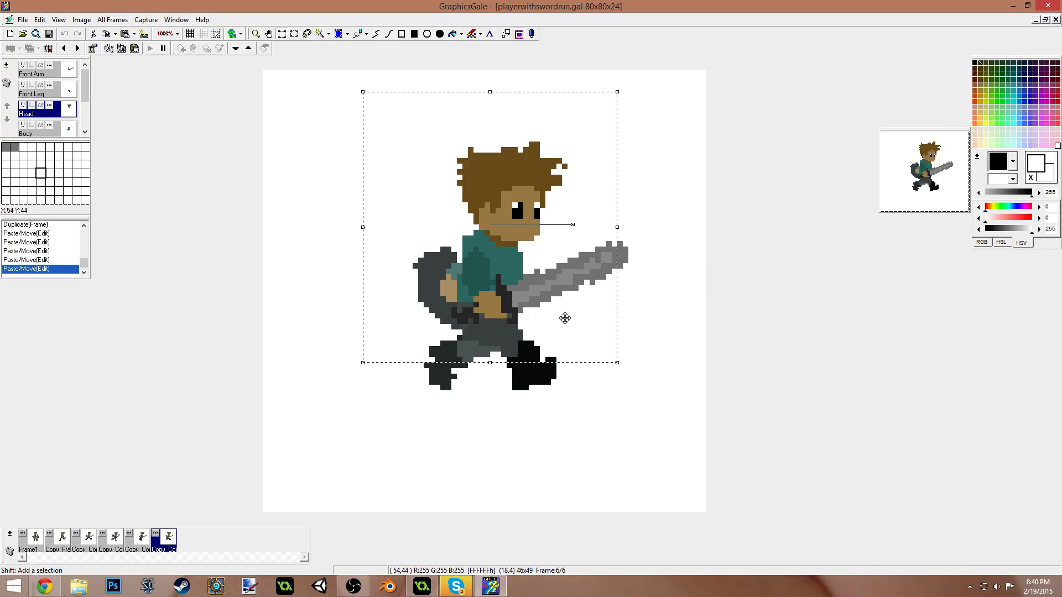
left_click_drag(564, 325, 564, 330)
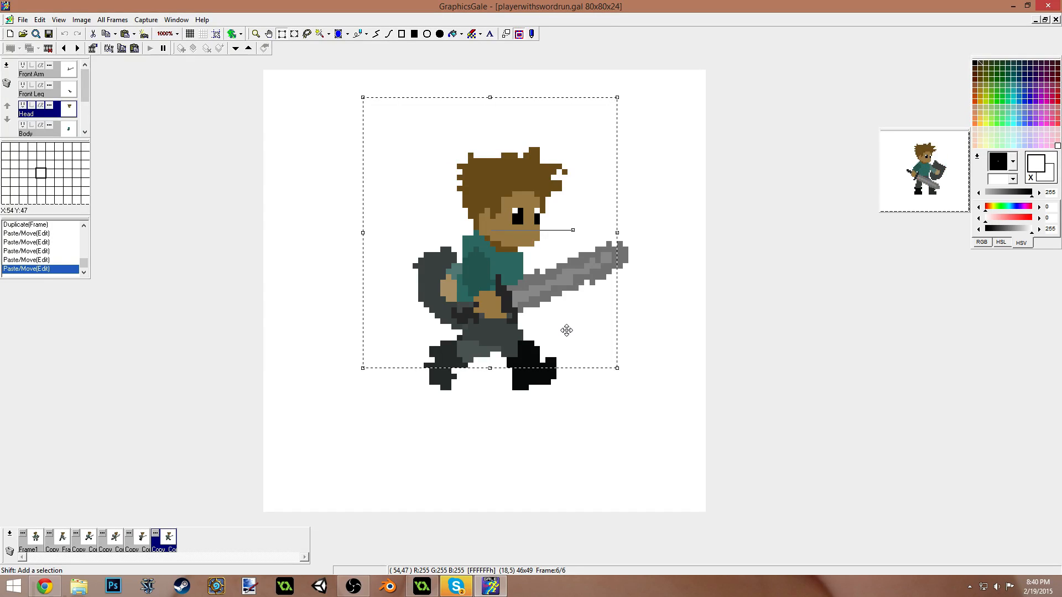
left_click_drag(563, 329, 566, 329)
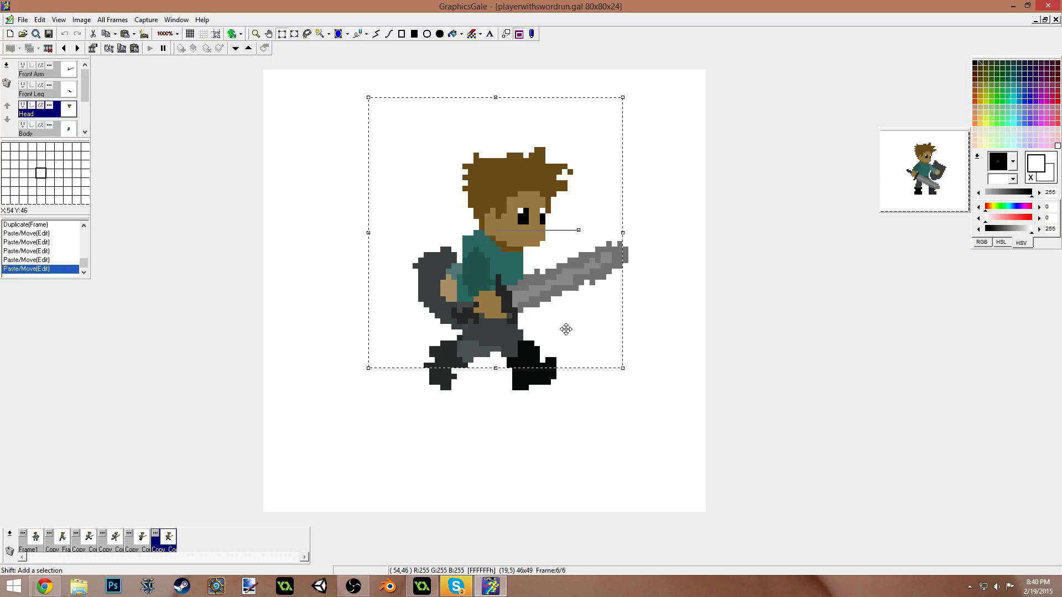
left_click_drag(566, 329, 559, 323)
left_click(625, 445)
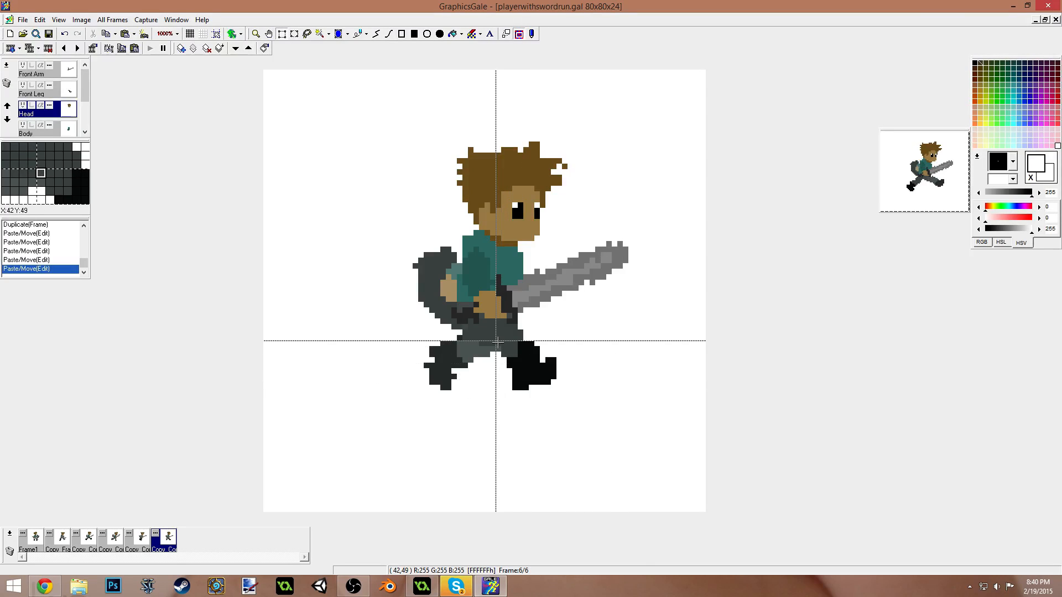
left_click_drag(495, 338, 631, 454)
left_click_drag(609, 399, 598, 421)
left_click(643, 321)
key("ctrl+z")
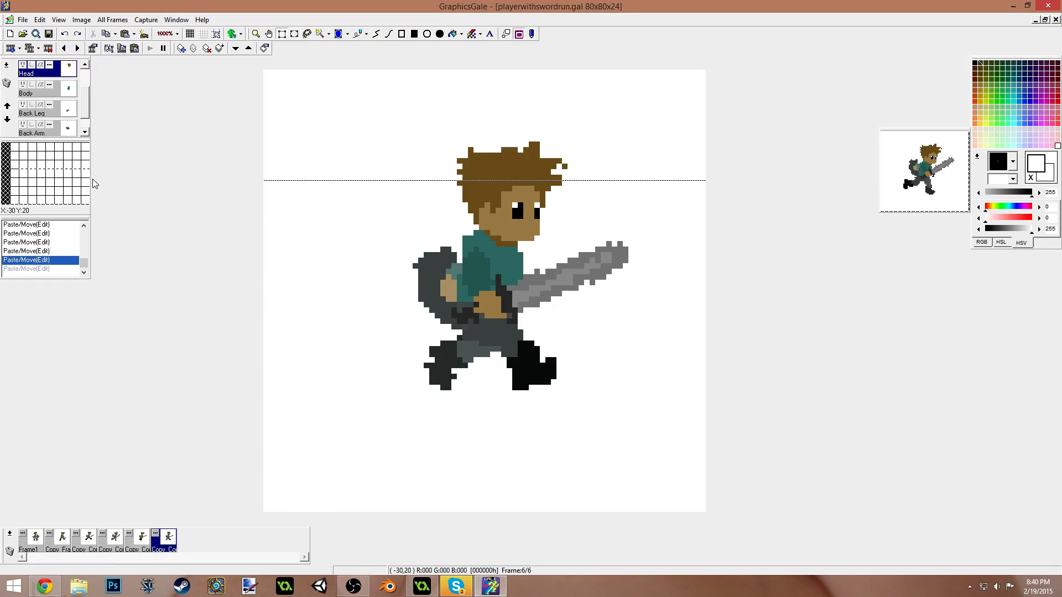
- Select the black front boot on the sixth frame's Front Leg layer with an area about 15 by 14 pixels
left_click(84, 118)
left_click_drag(84, 116, 88, 82)
left_click(49, 96)
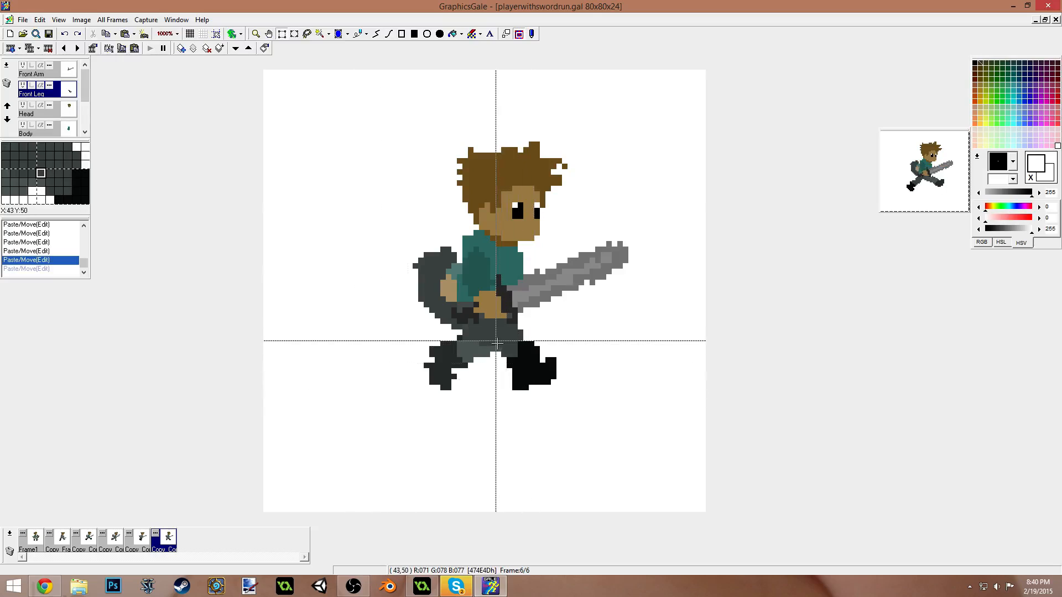
left_click_drag(501, 335, 585, 413)
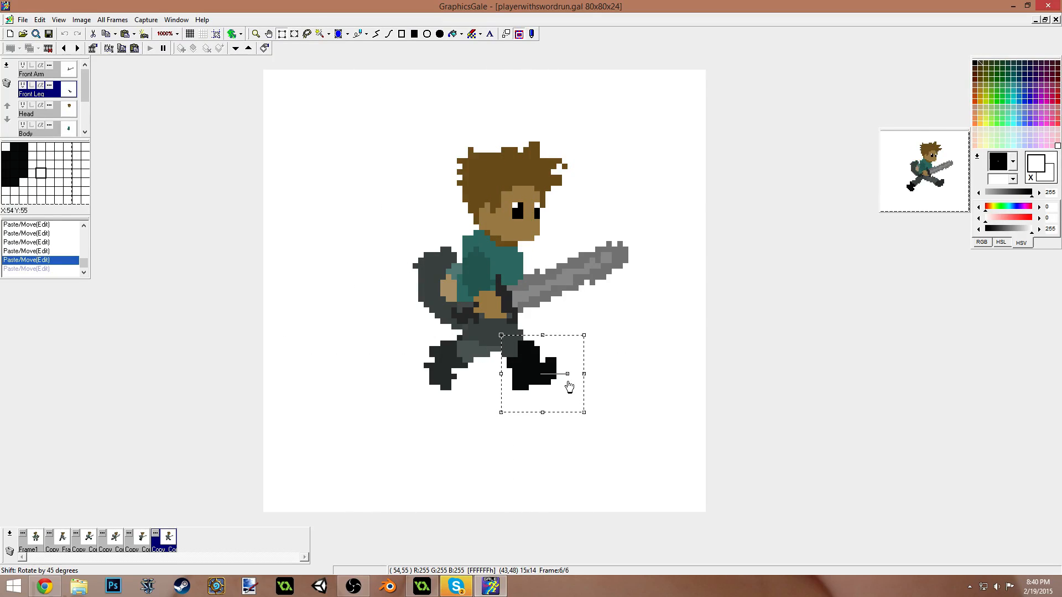
- Rotate frame 6's front boot clockwise so its toe points down, and move it about 8 pixels left beneath the body
left_click_drag(568, 374, 553, 410)
left_click_drag(554, 374, 515, 374)
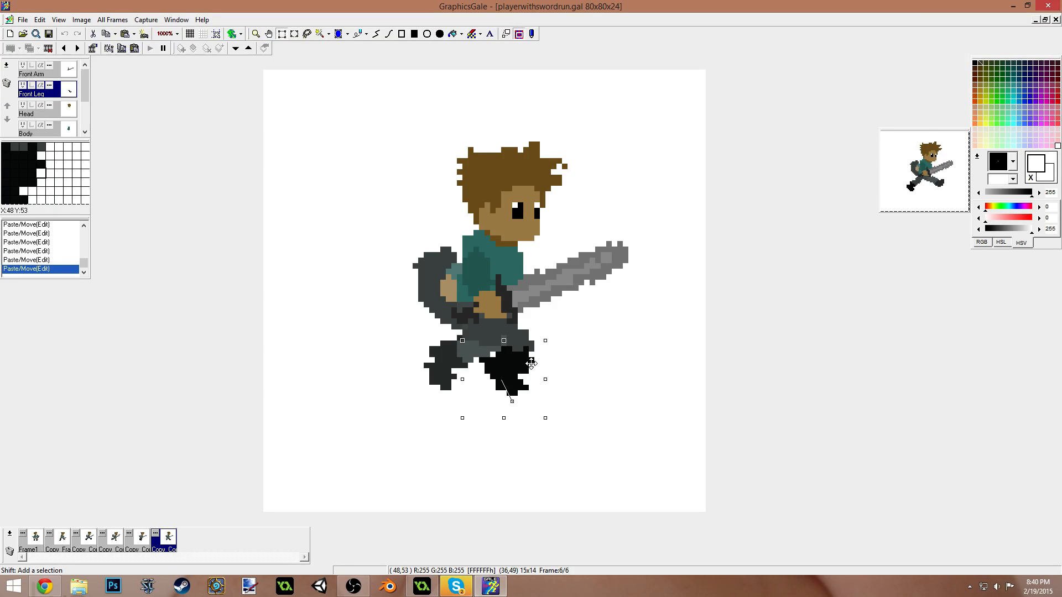
left_click_drag(520, 374, 515, 364)
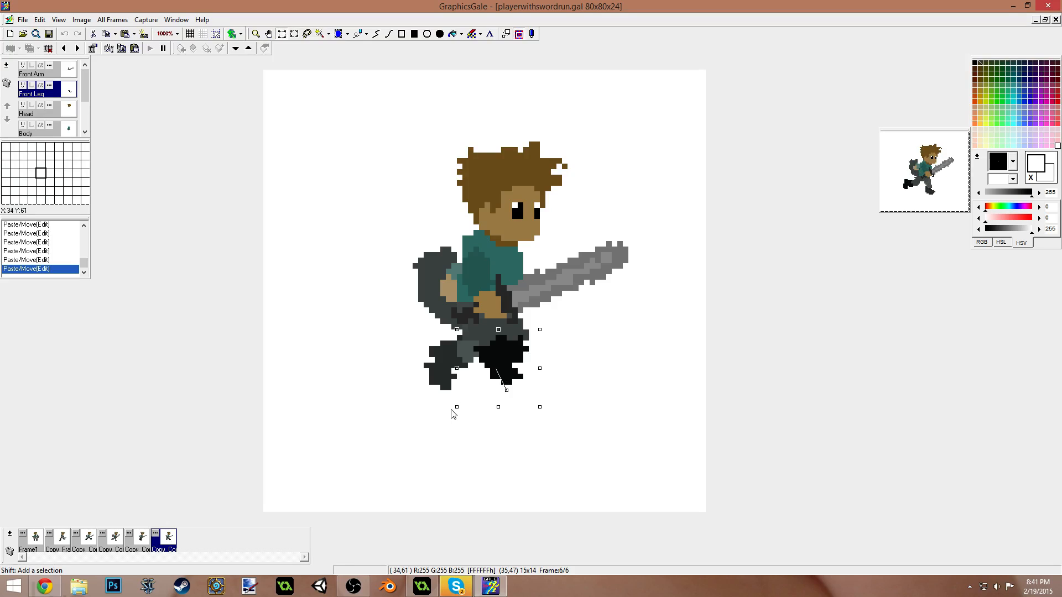
- Move the back leg in frame 6 down 2 pixels on the Back Leg layer
left_click_drag(396, 307, 584, 445)
left_click_drag(87, 95, 86, 122)
left_click(39, 93)
left_click_drag(470, 389, 471, 400)
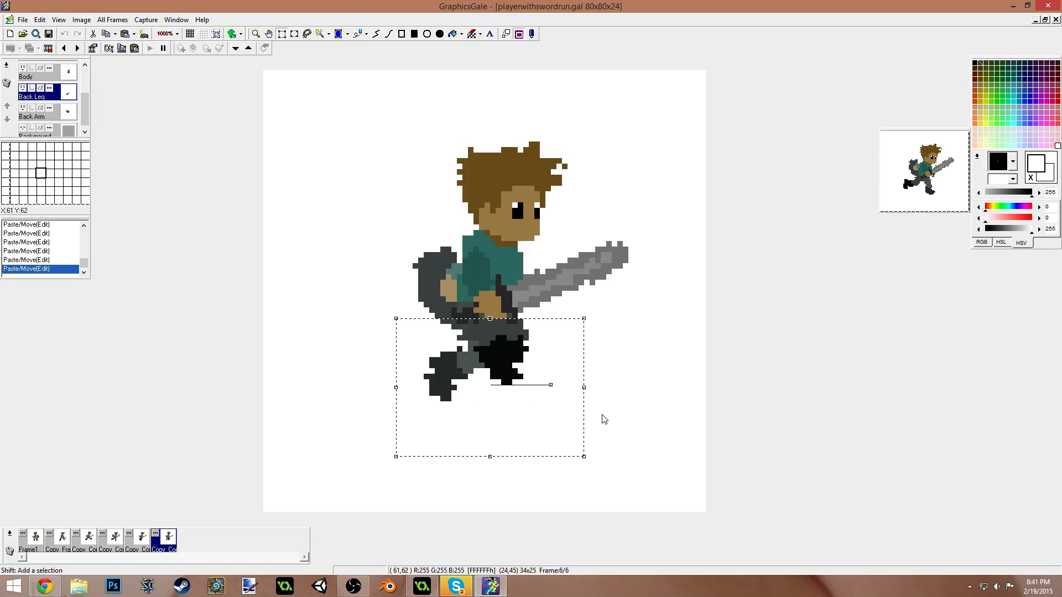
left_click(647, 423)
- Touch up the back leg with the Pen, extending the boot's rear edge in its dark colour and painting over a knee pixel in white
key("p")
right_click(443, 374)
left_click_drag(429, 373, 427, 368)
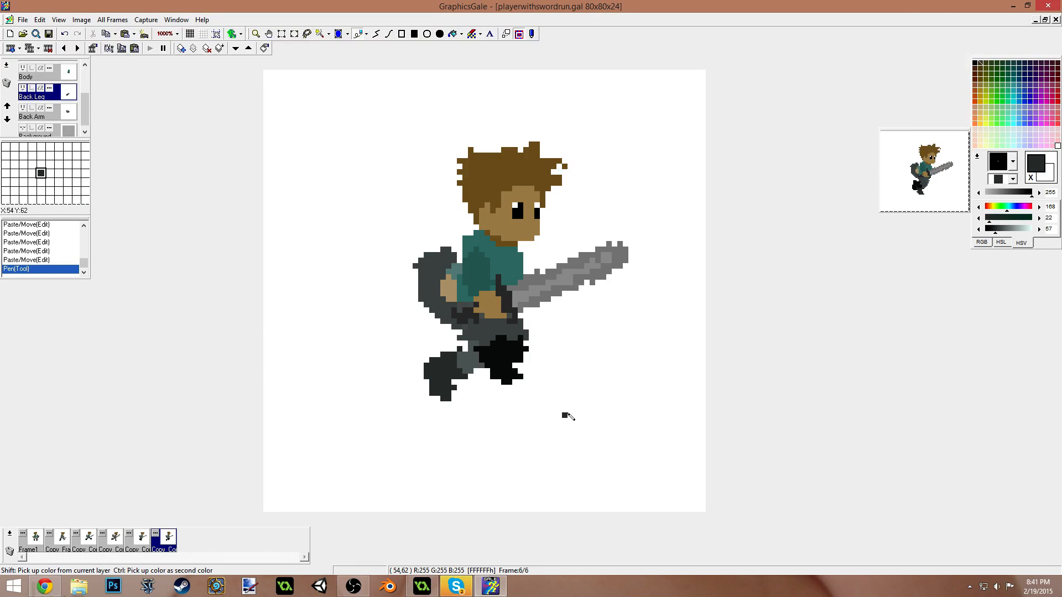
right_click(451, 341)
left_click(459, 341)
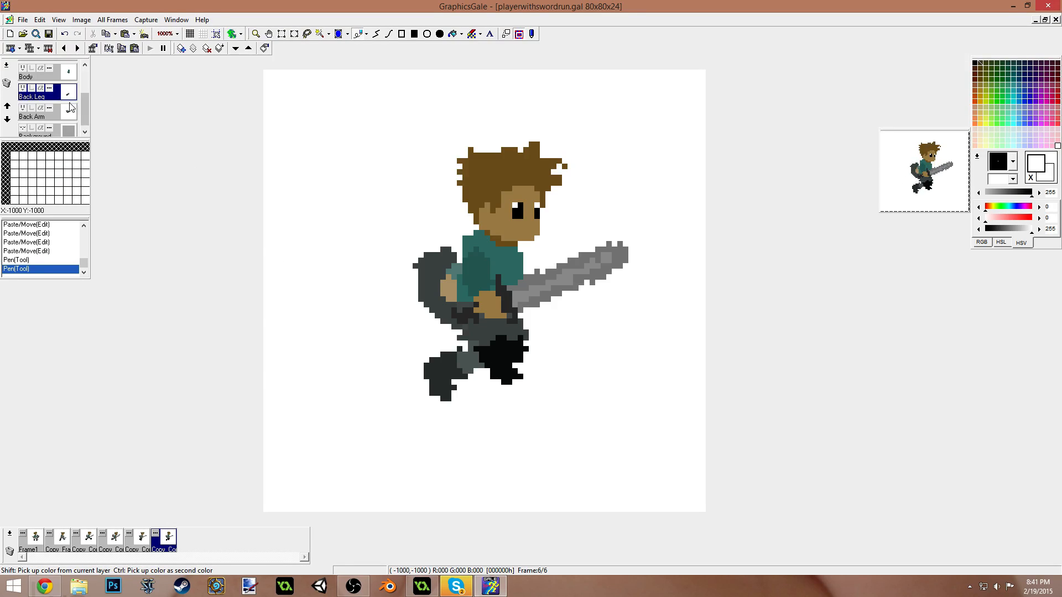
- Go back through the earlier frames and copy the front arm and sword from frame 3's Front Arm layer
scroll(77, 121, "up", 3)
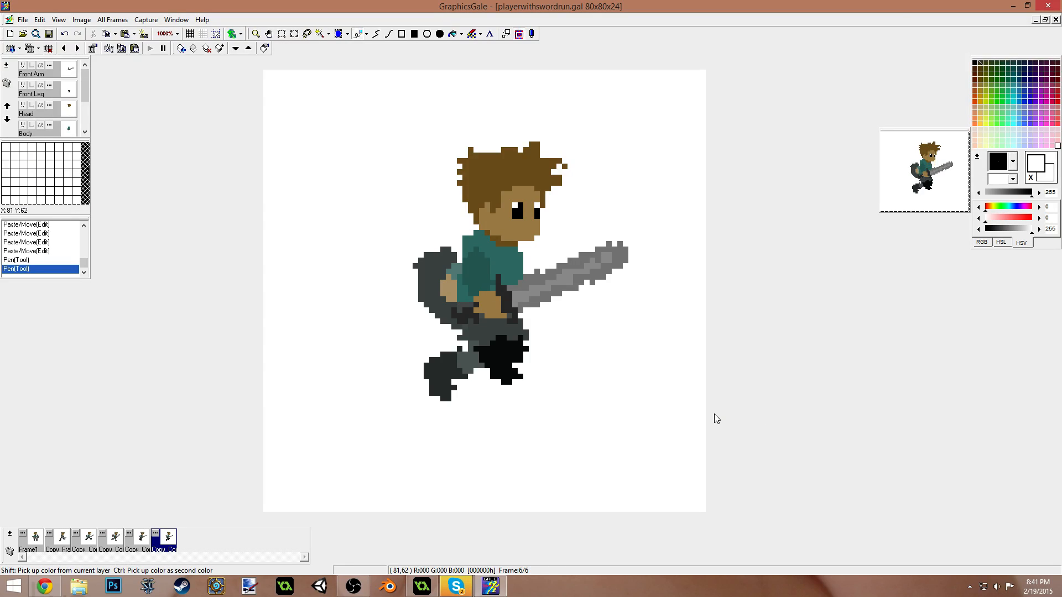
left_click(143, 547)
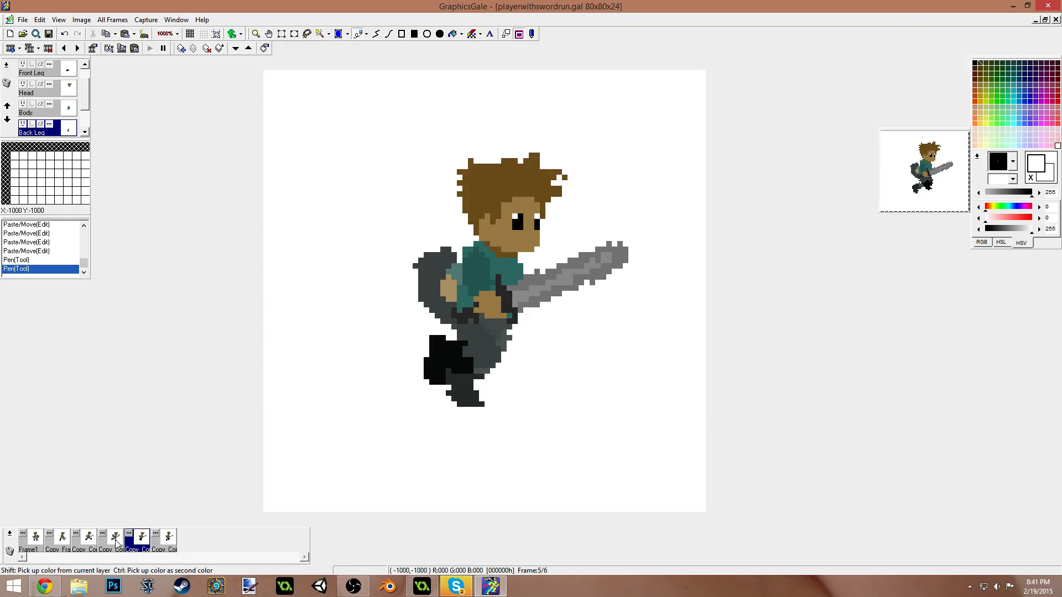
left_click(113, 545)
left_click(91, 545)
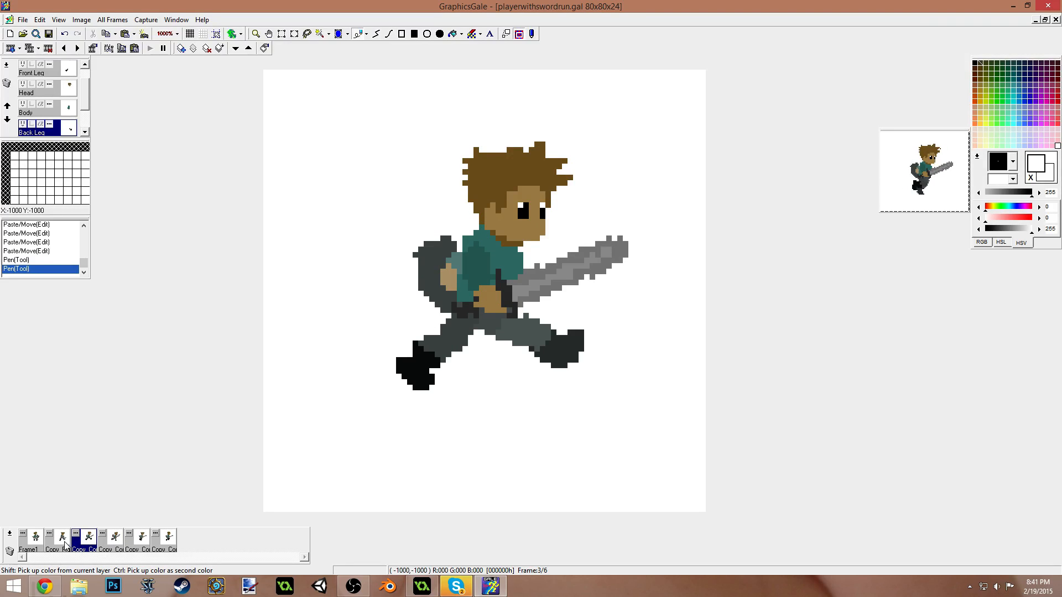
left_click(62, 542)
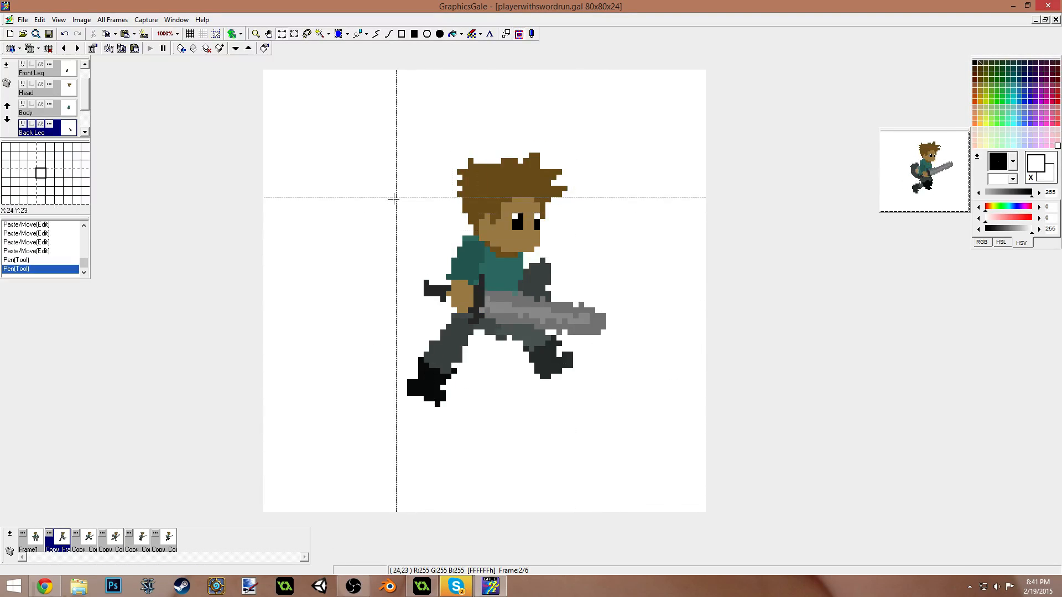
left_click_drag(368, 191, 678, 417)
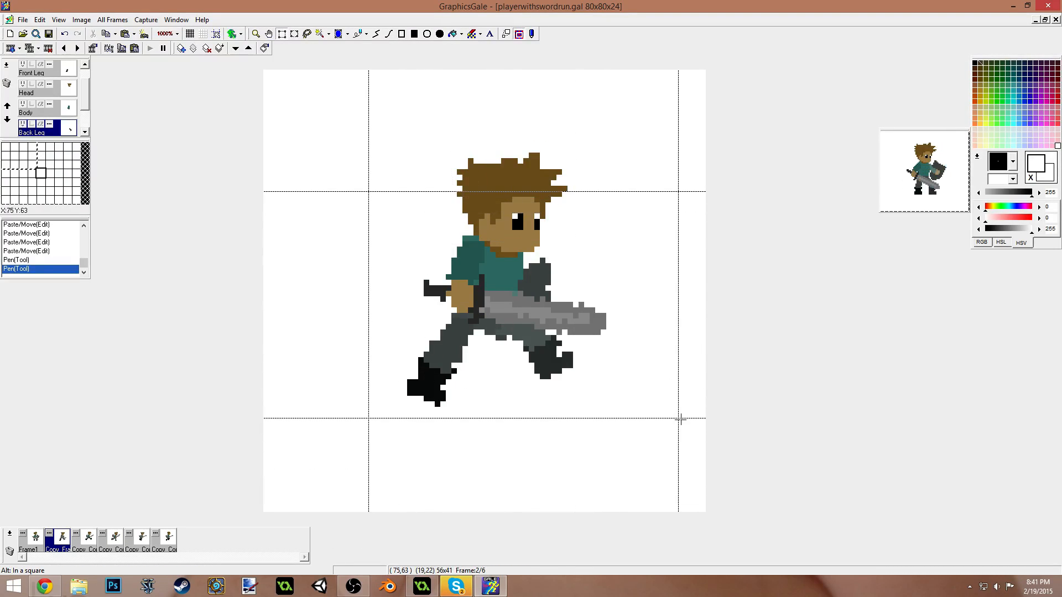
left_click(172, 539)
left_click(93, 540)
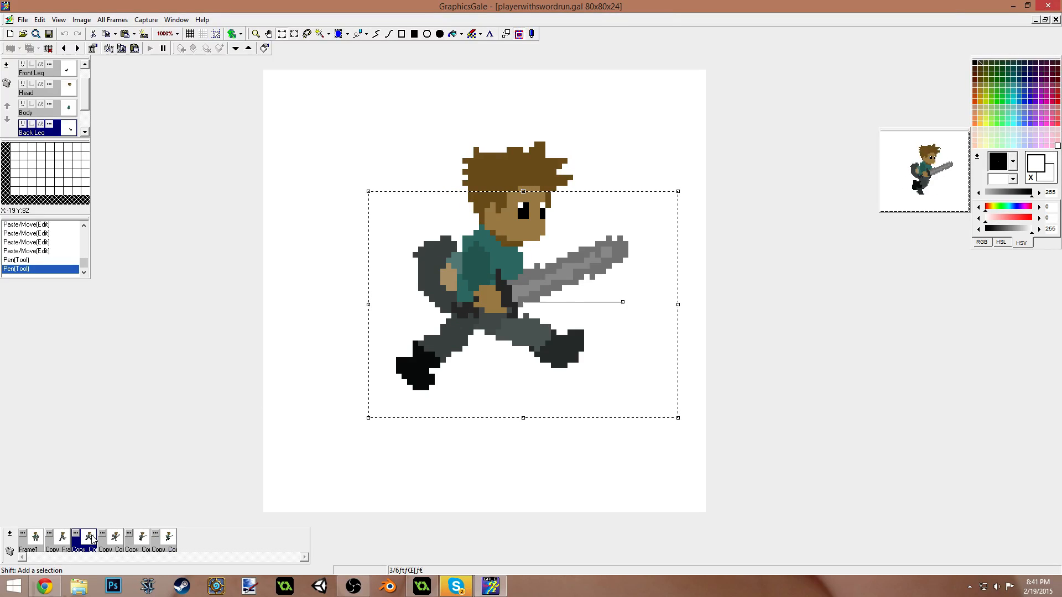
left_click_drag(85, 105, 85, 80)
left_click(40, 77)
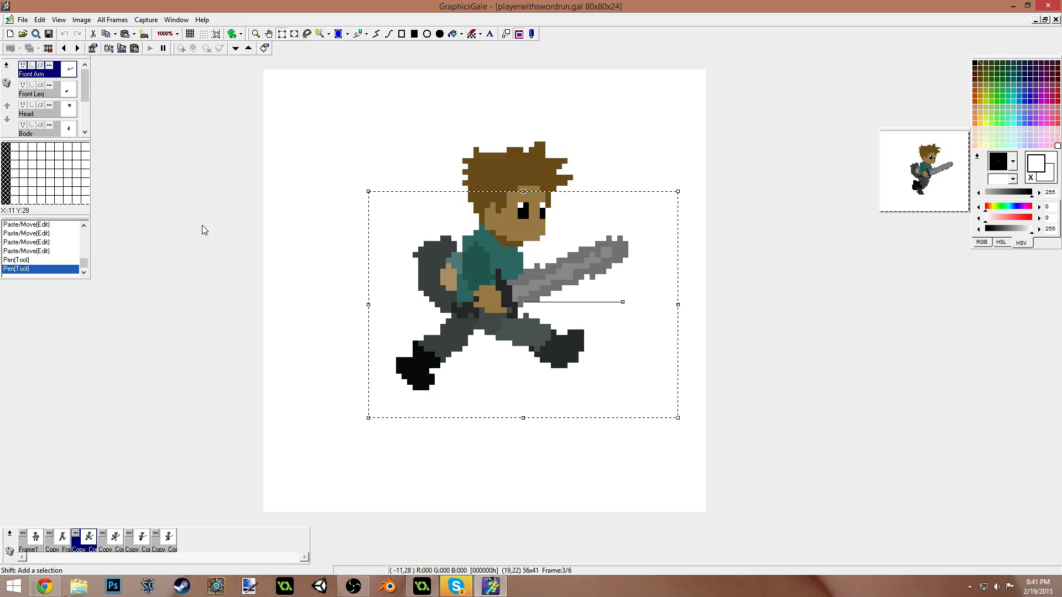
- Try replacing frame 6's front arm and sword with the copy from frame 3
left_click(173, 537)
key("Delete")
key("ctrl+v")
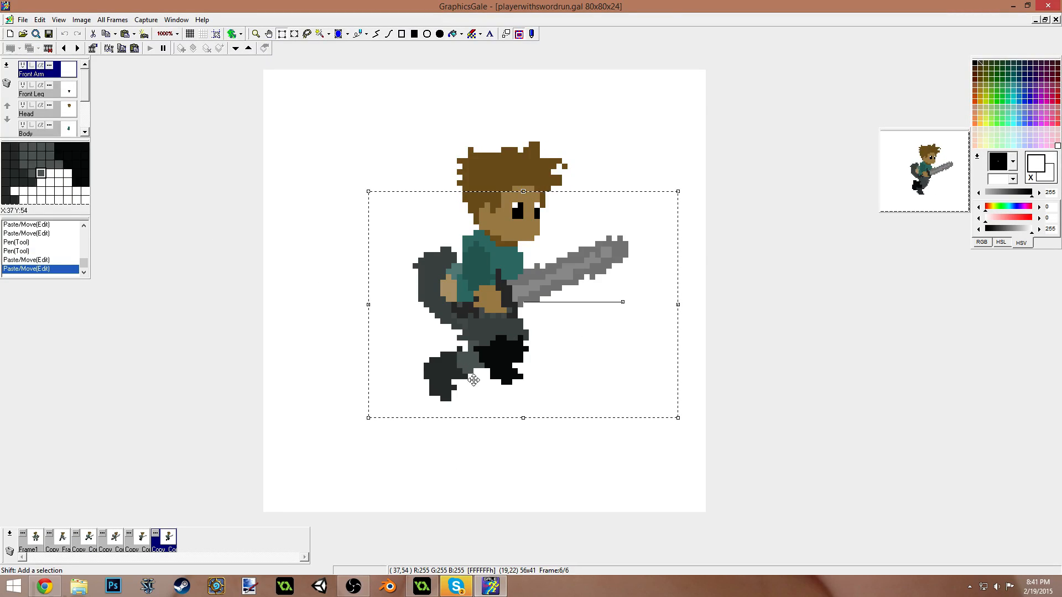
left_click(470, 474)
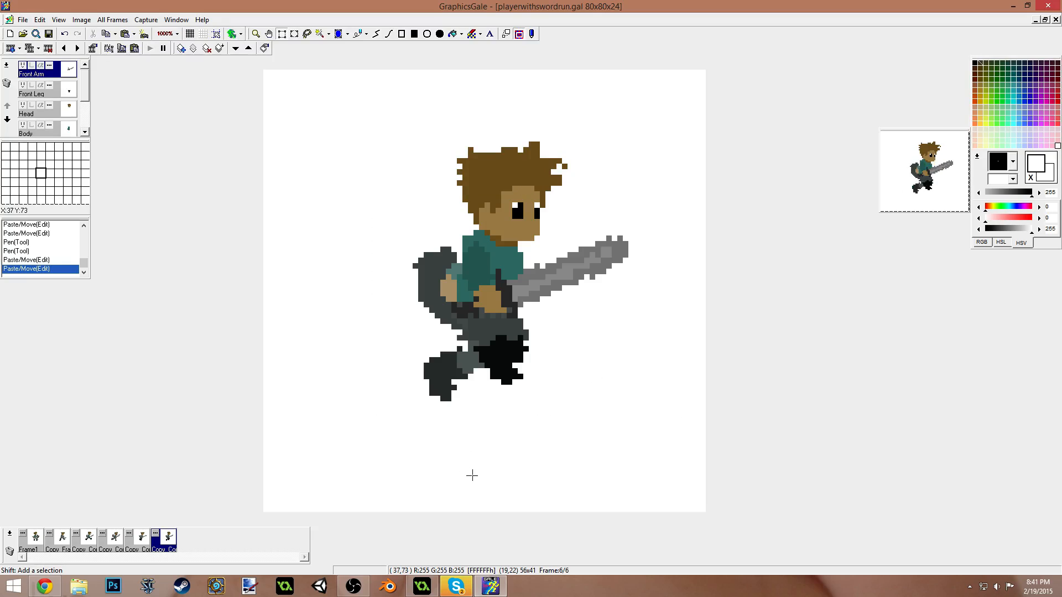
key("ctrl+z")
key("ctrl+z")
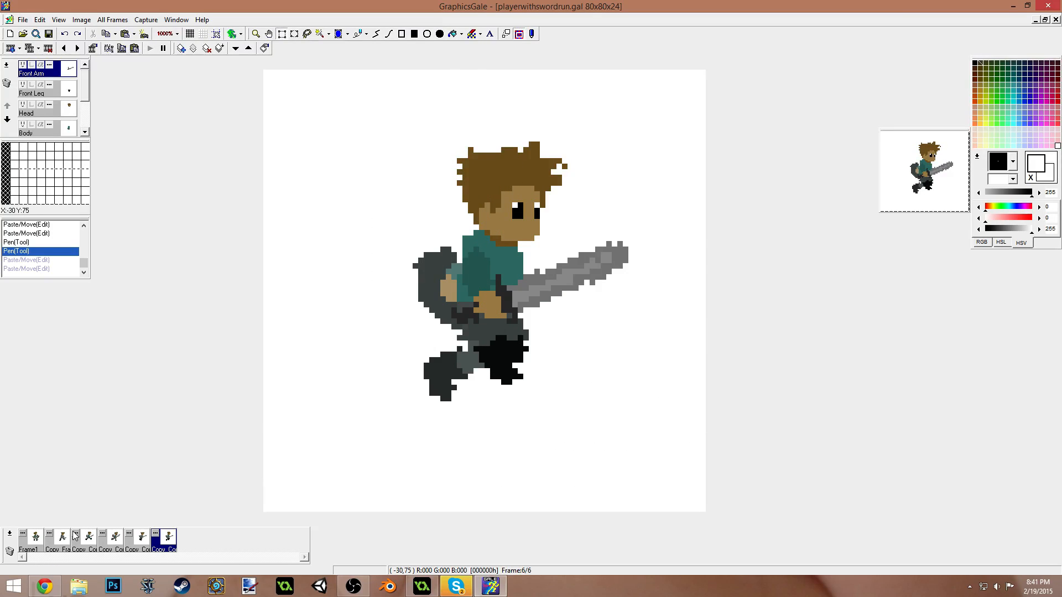
- Replace the front arm and sword in frame 6 with a copy from frame 2, placed at the same position as in frame 2
left_click(60, 540)
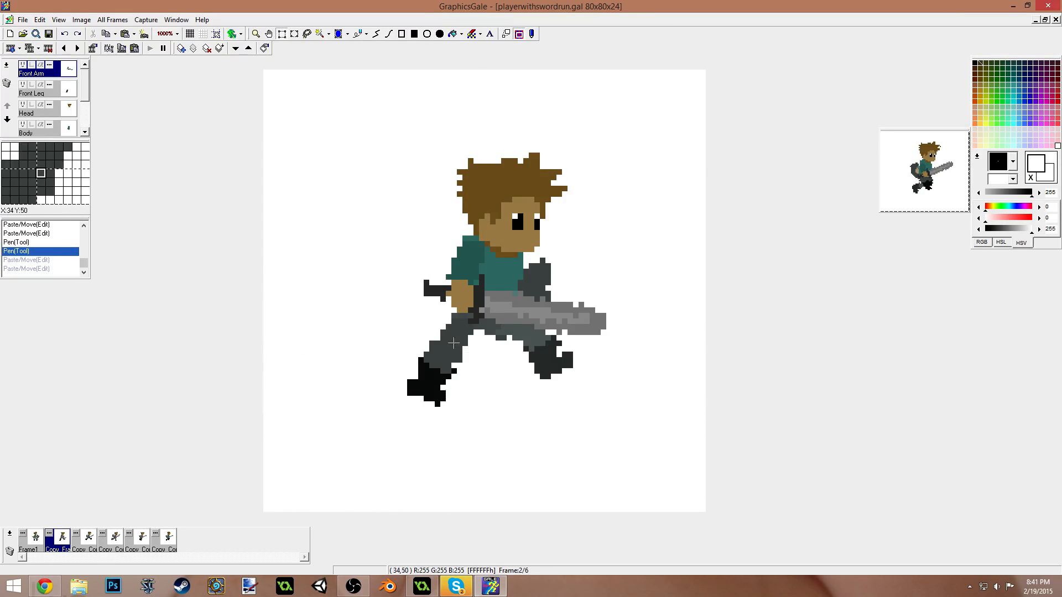
left_click_drag(392, 176, 637, 387)
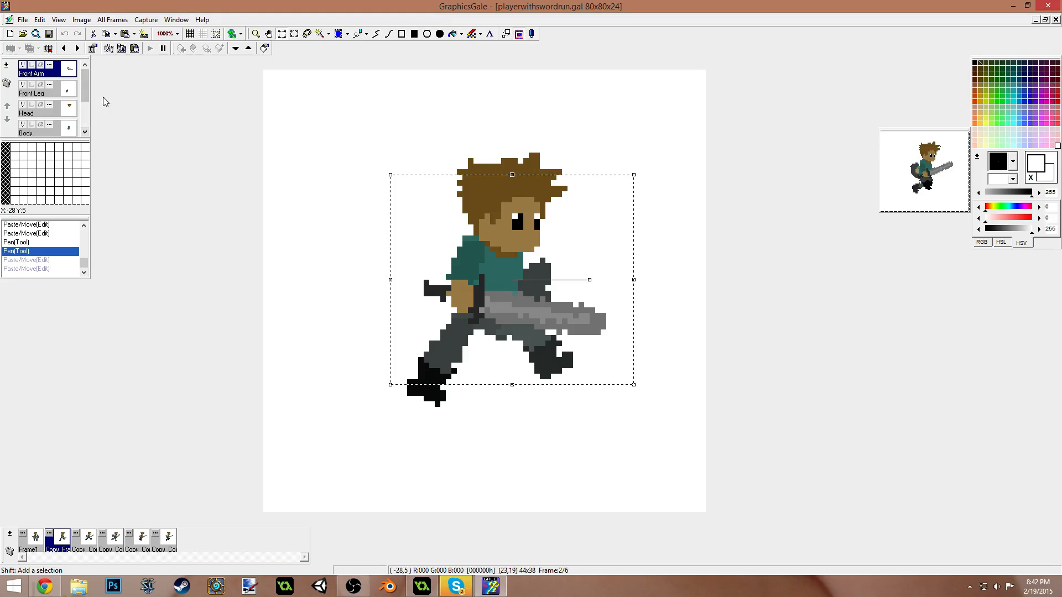
left_click(162, 544)
key("ctrl+y")
key("ctrl+y")
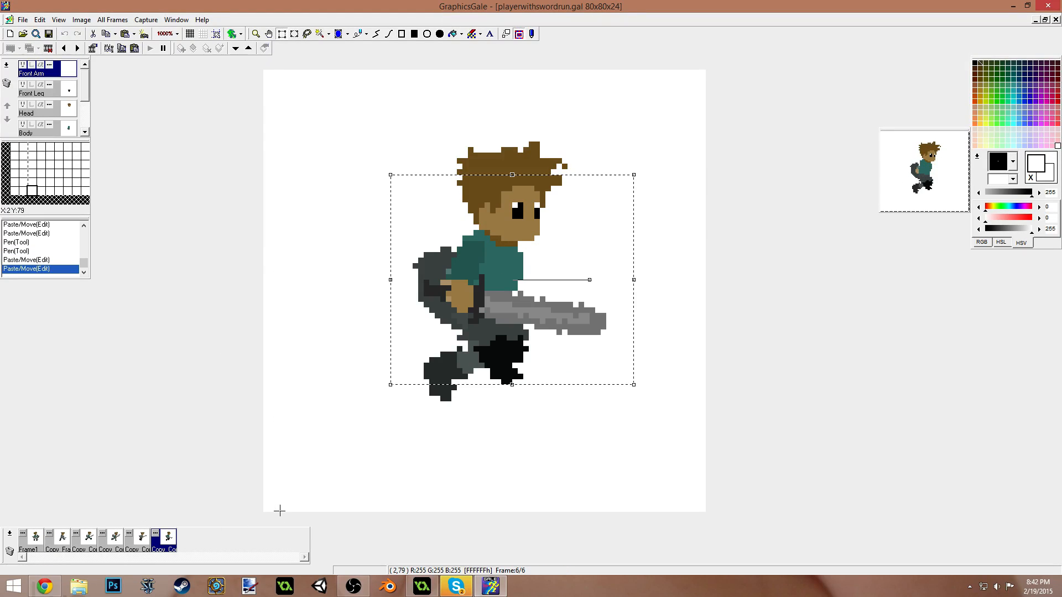
left_click_drag(554, 308, 560, 307)
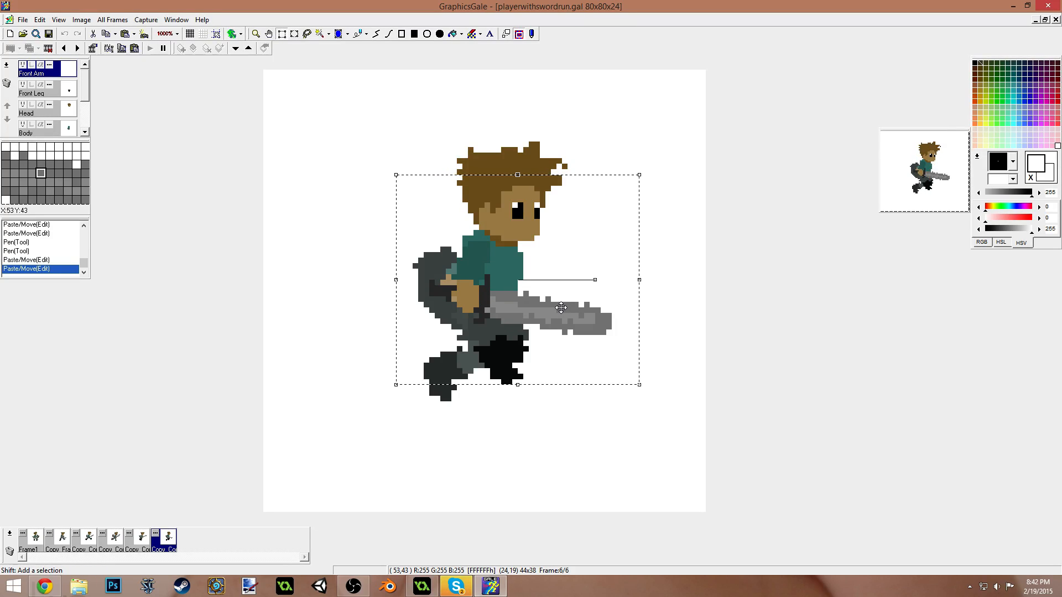
key("Down")
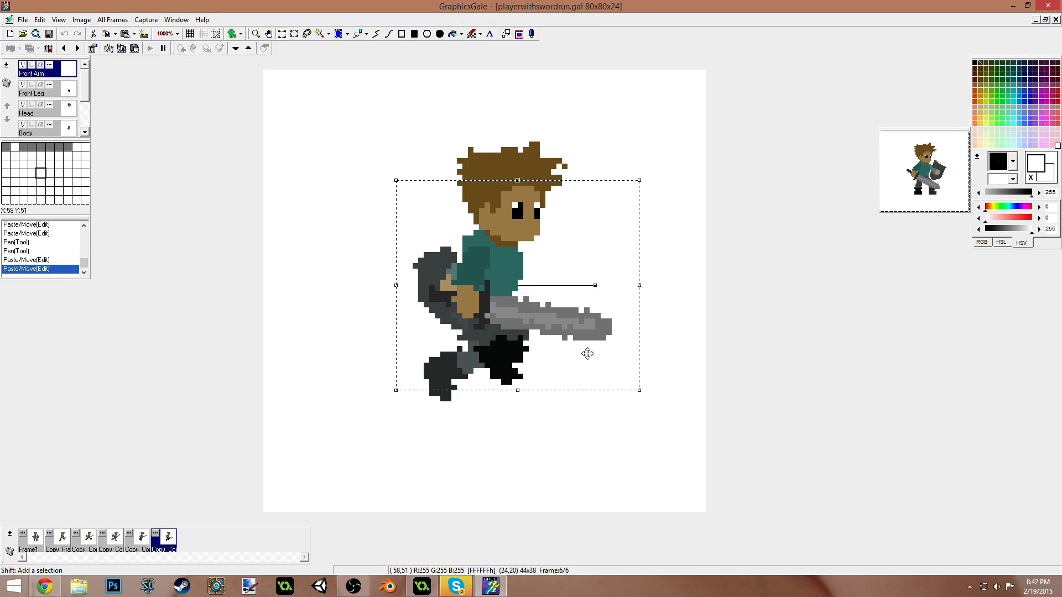
key("Up")
key("Left")
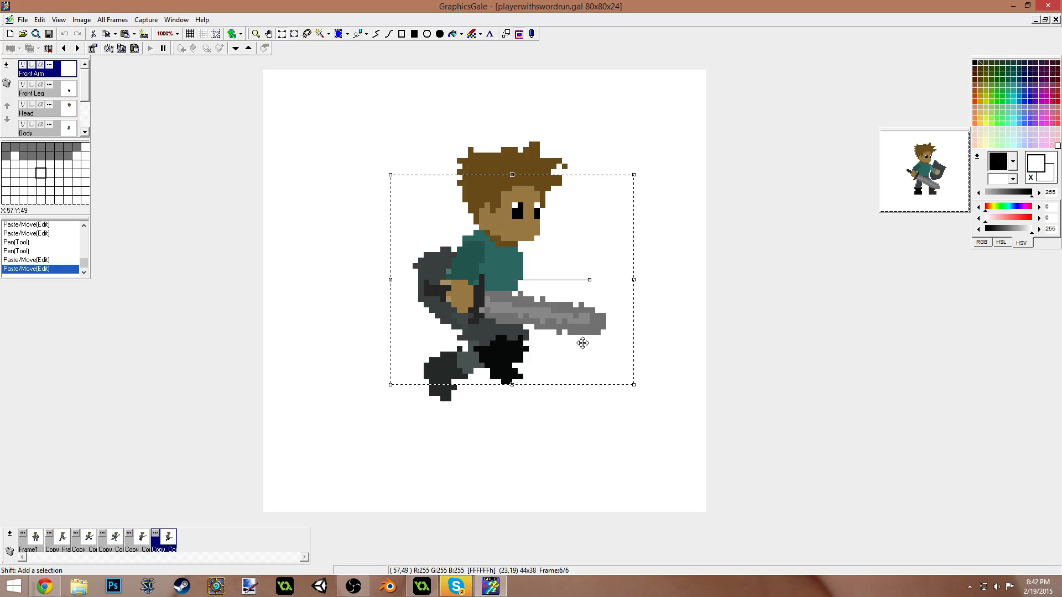
left_click(584, 441)
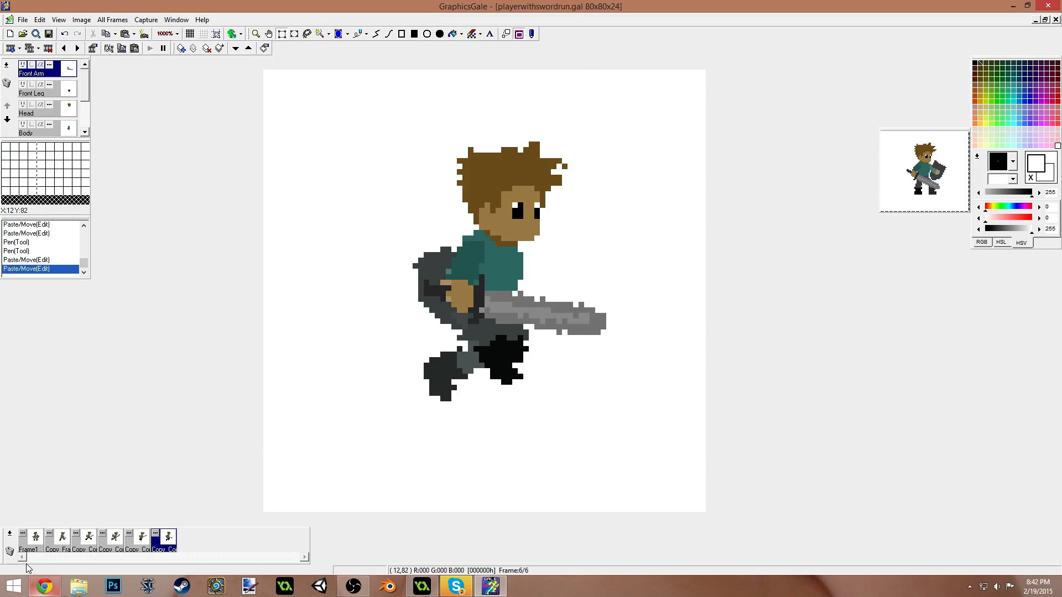
- Select the back arm and shield on frame 2's Back Arm layer and copy them
left_click(90, 539)
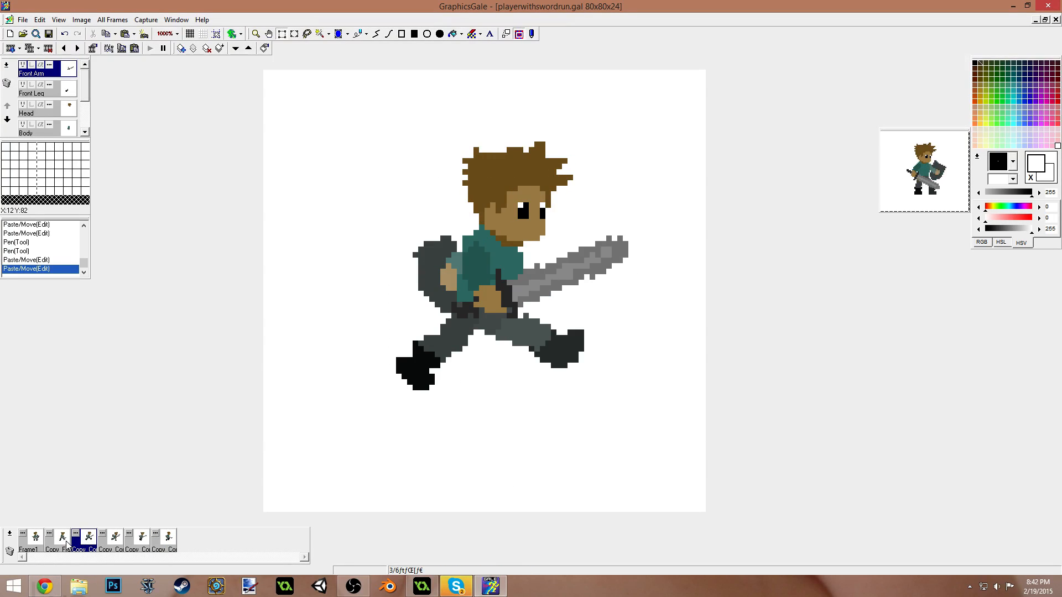
left_click(66, 543)
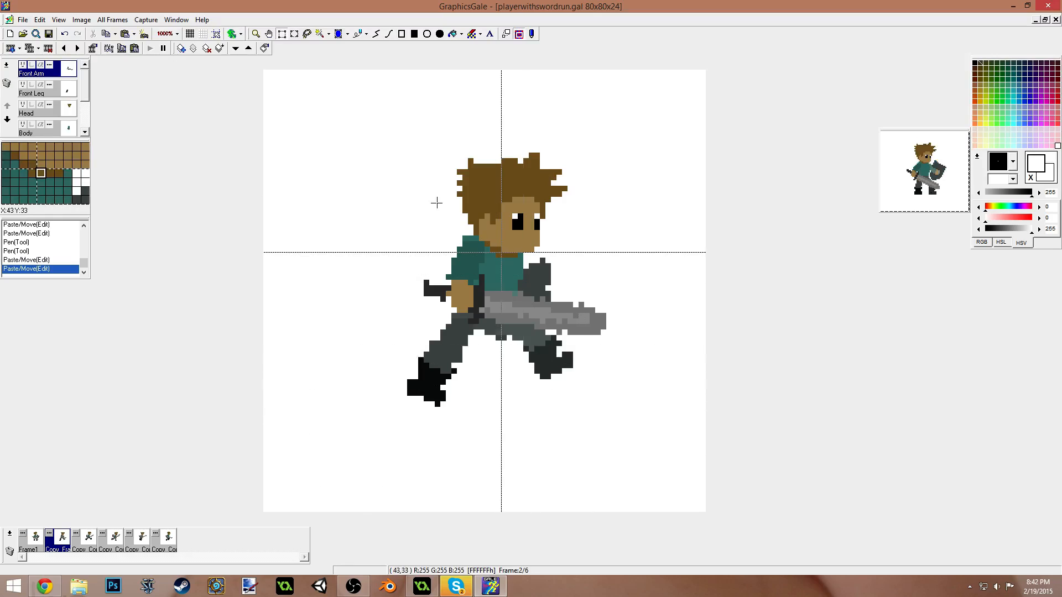
scroll(83, 102, "down", 3)
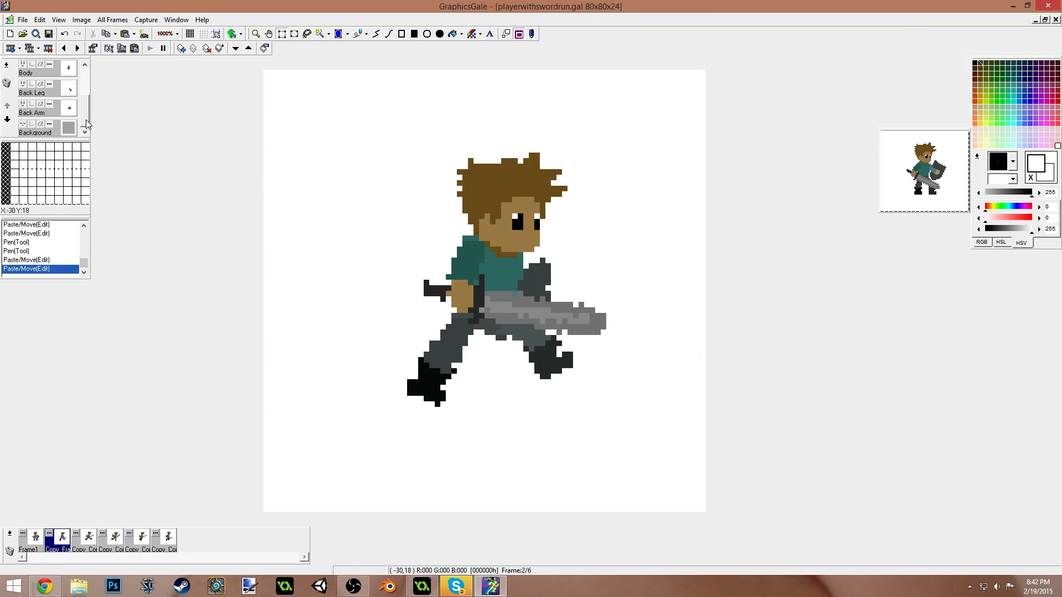
left_click(38, 115)
left_click_drag(341, 163, 606, 368)
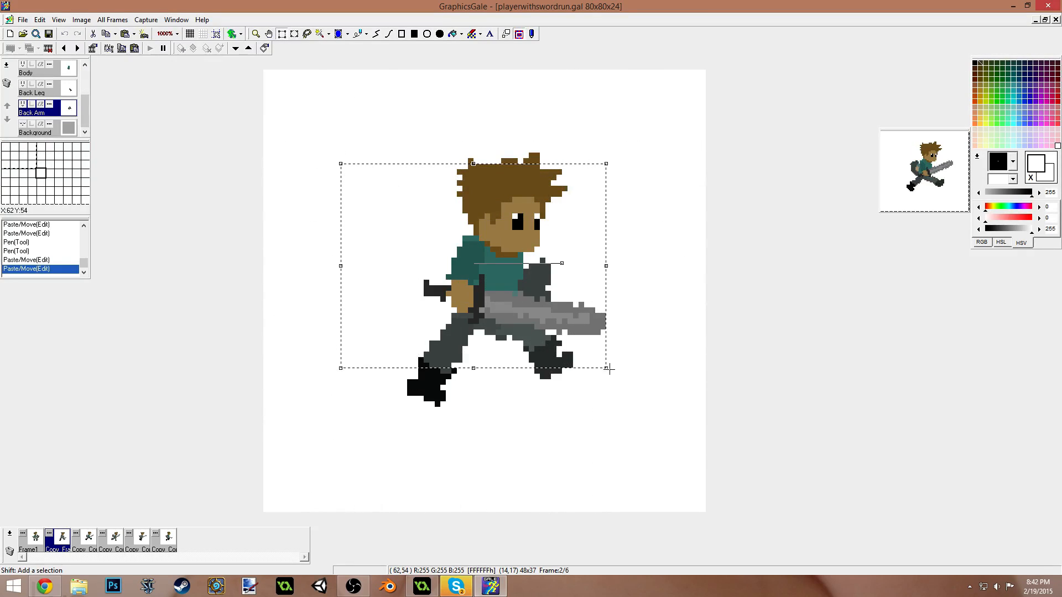
- Replace frame 6's back arm and shield with the copied ones, shifted 1 pixel right and 1 pixel up
left_click(169, 537)
key("ctrl+v")
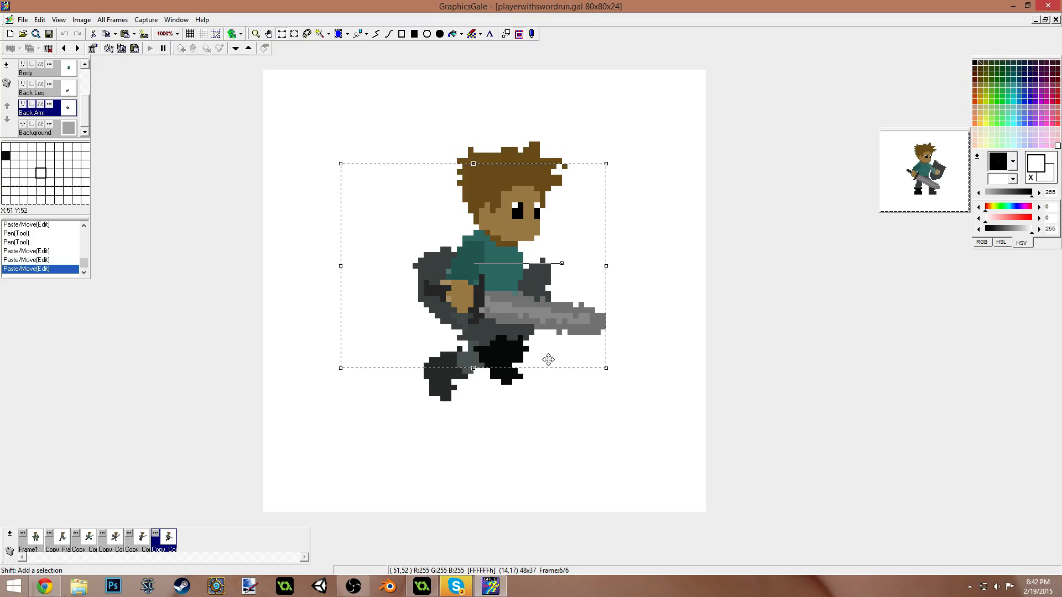
key("ctrl+z")
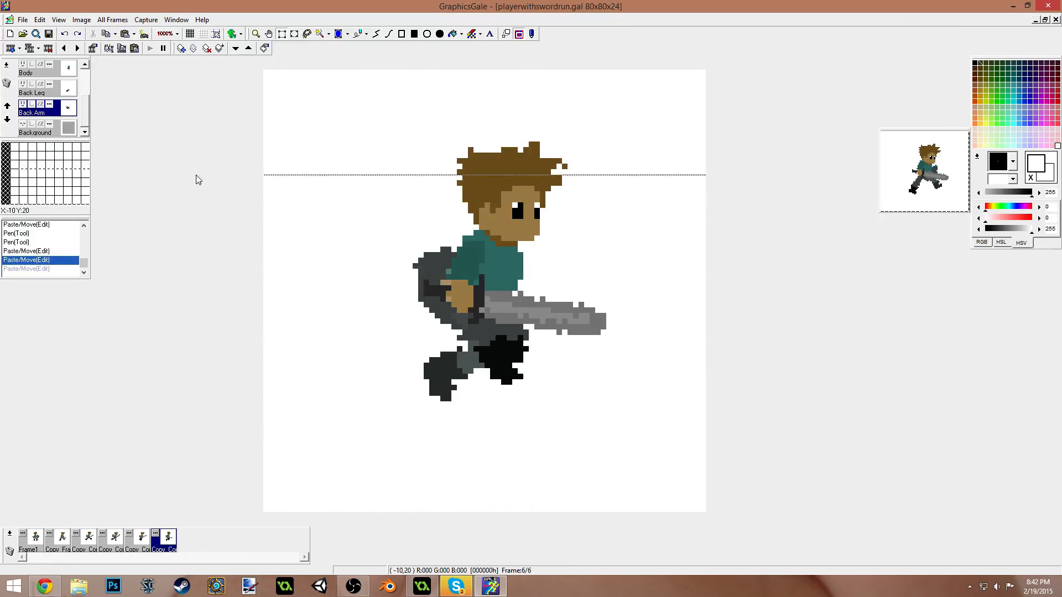
left_click_drag(332, 173, 669, 391)
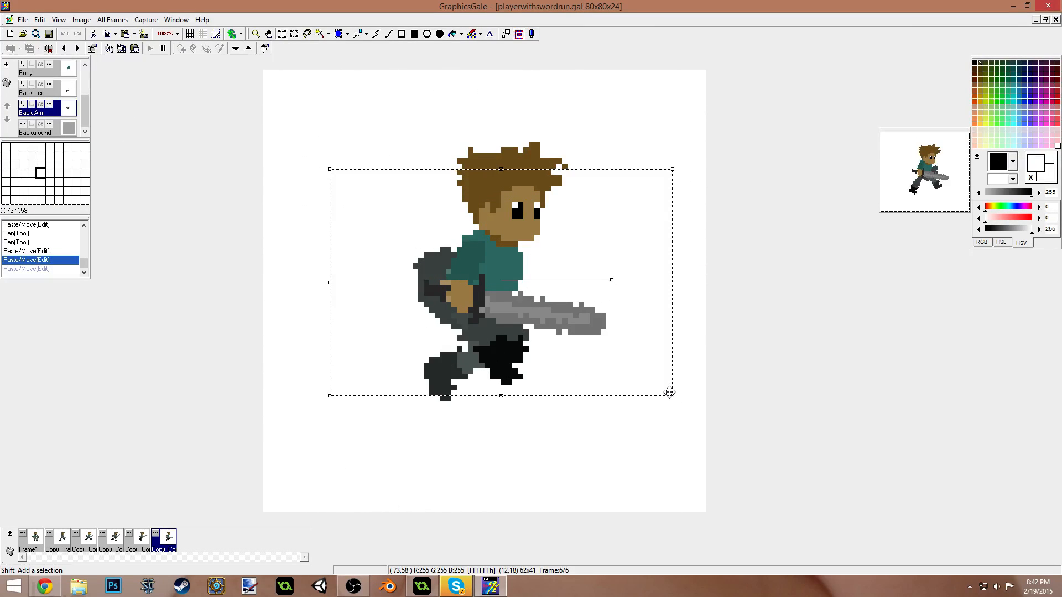
key("Delete")
key("ctrl+v")
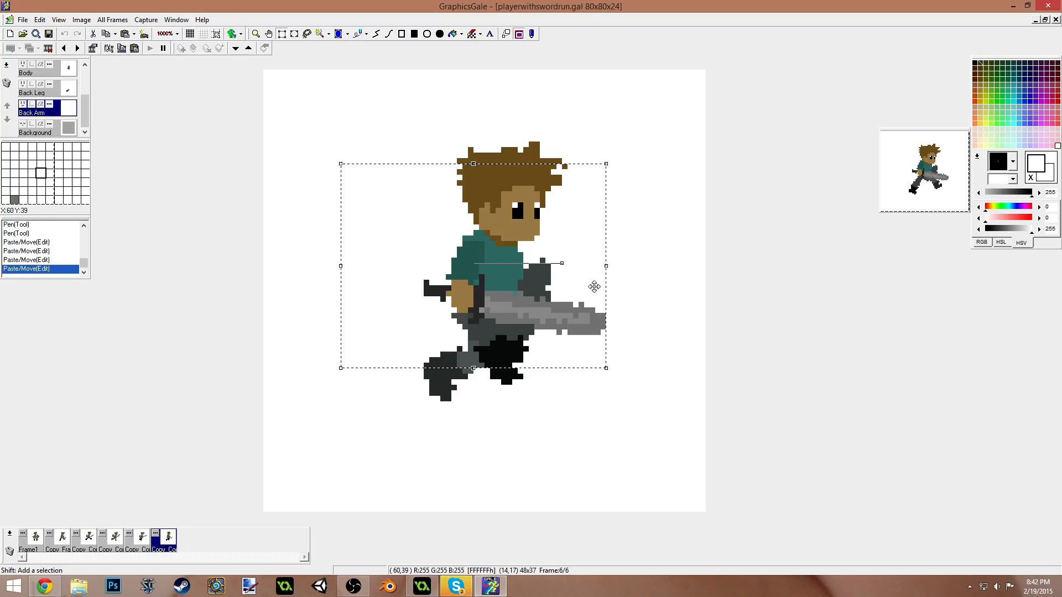
left_click_drag(577, 283, 579, 278)
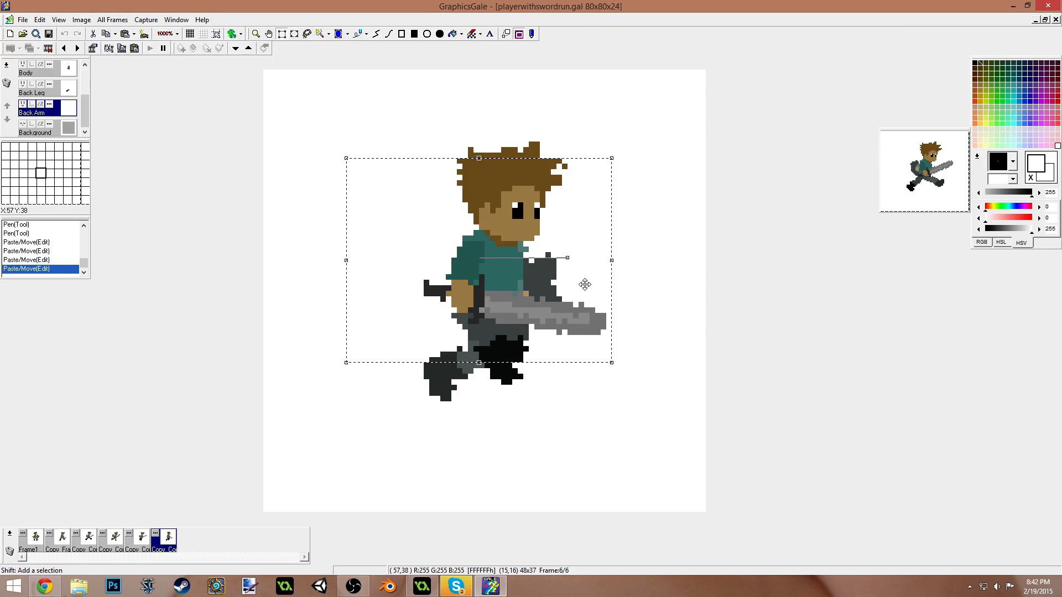
left_click(570, 443)
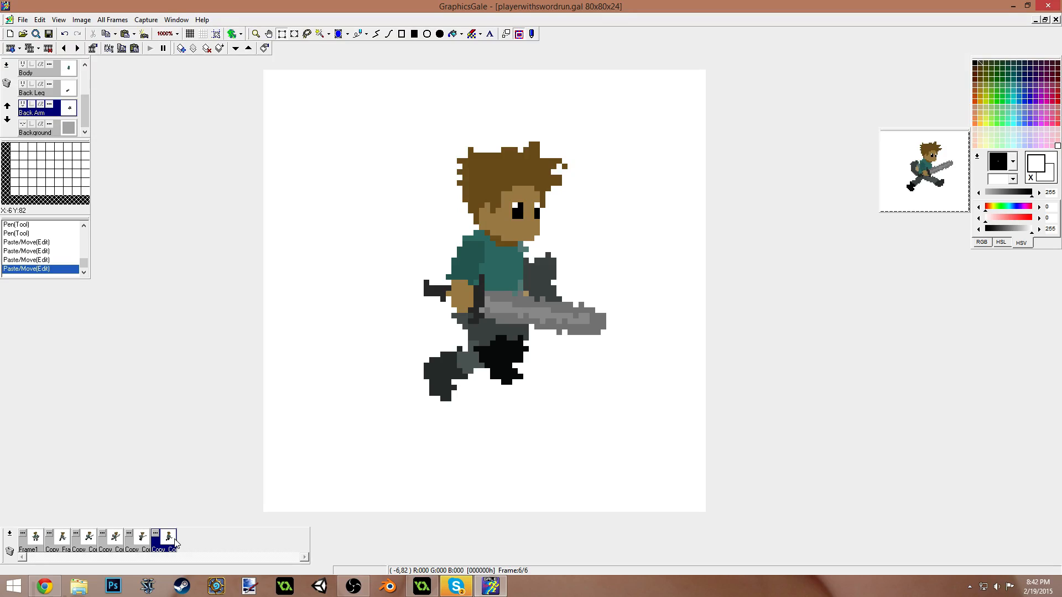
- Compare the arm poses in frames 2 and 1 with frame 6
left_click(68, 538)
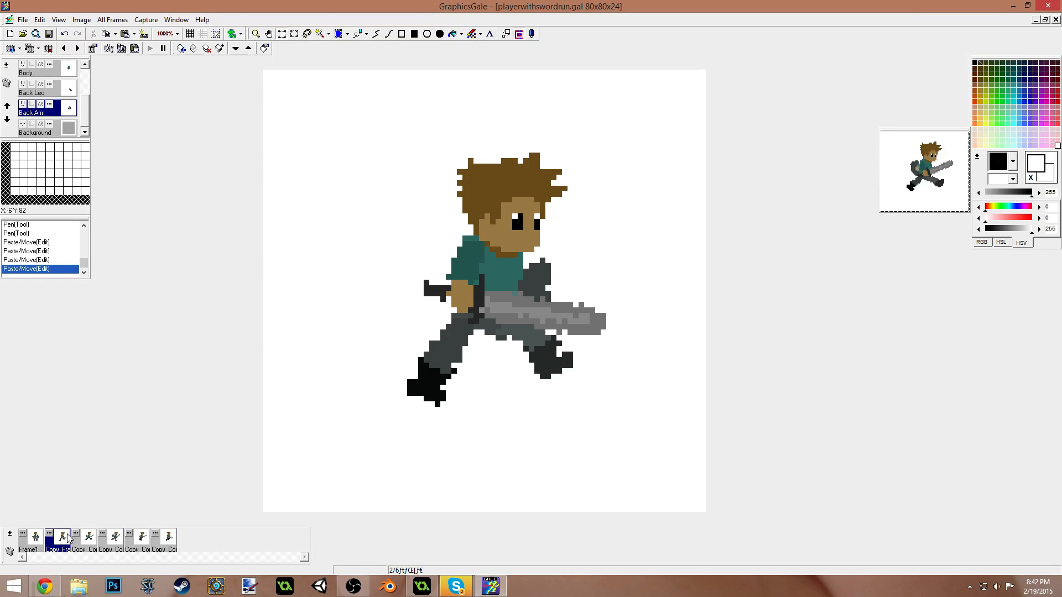
left_click(38, 546)
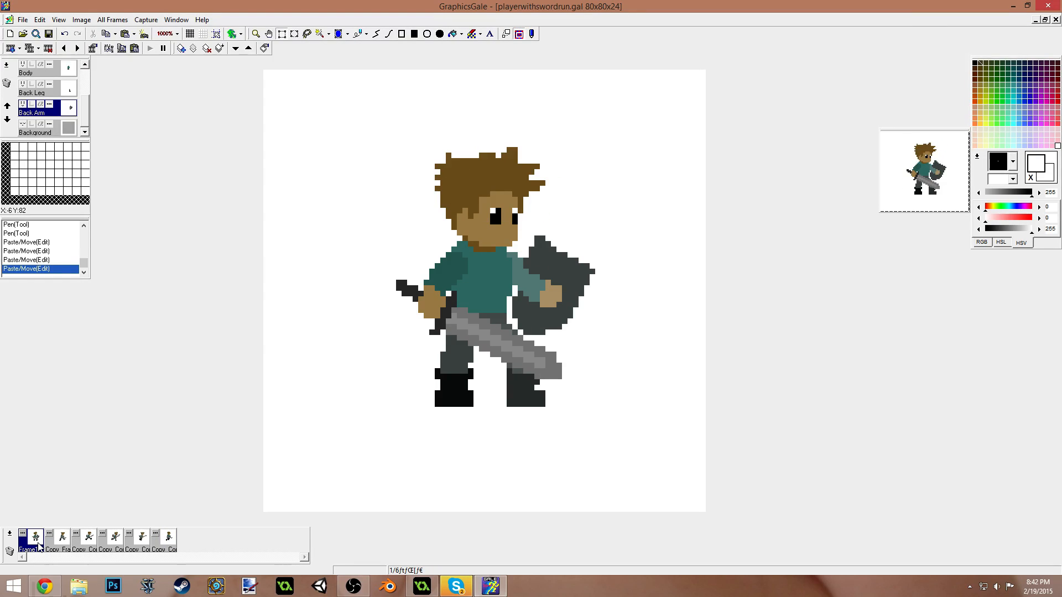
left_click(172, 546)
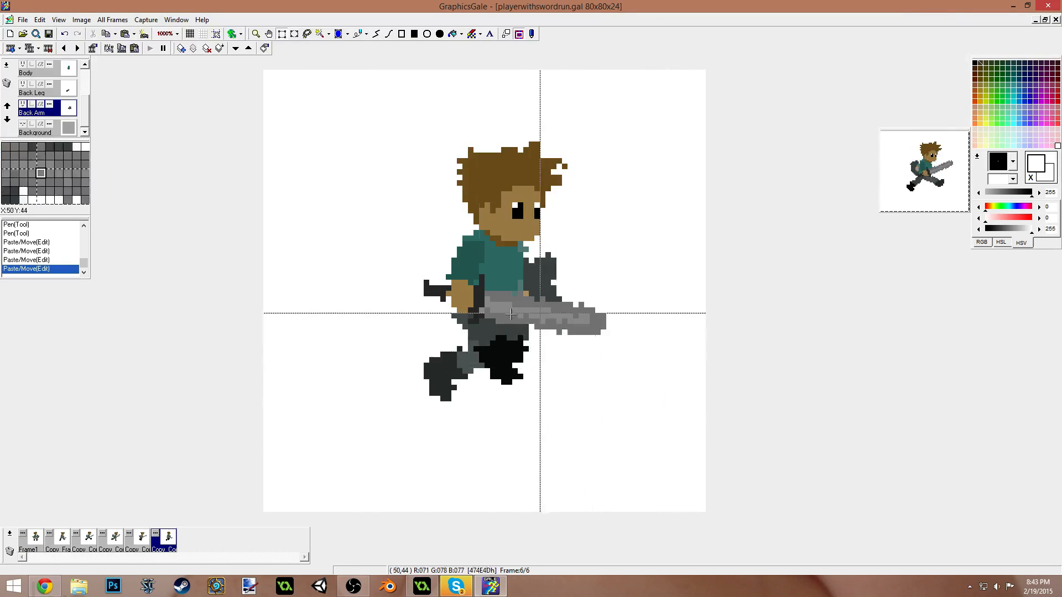
- Duplicate frame 6 to add a seventh frame at the end of the animation
left_click(146, 543)
left_click(169, 544)
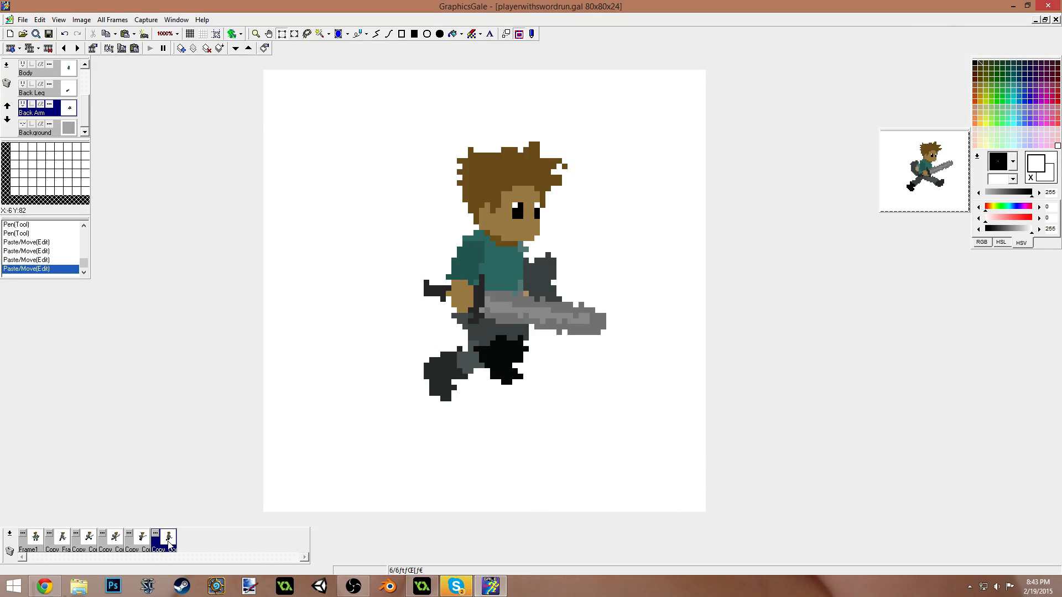
key("ctrl+d")
left_click(541, 362)
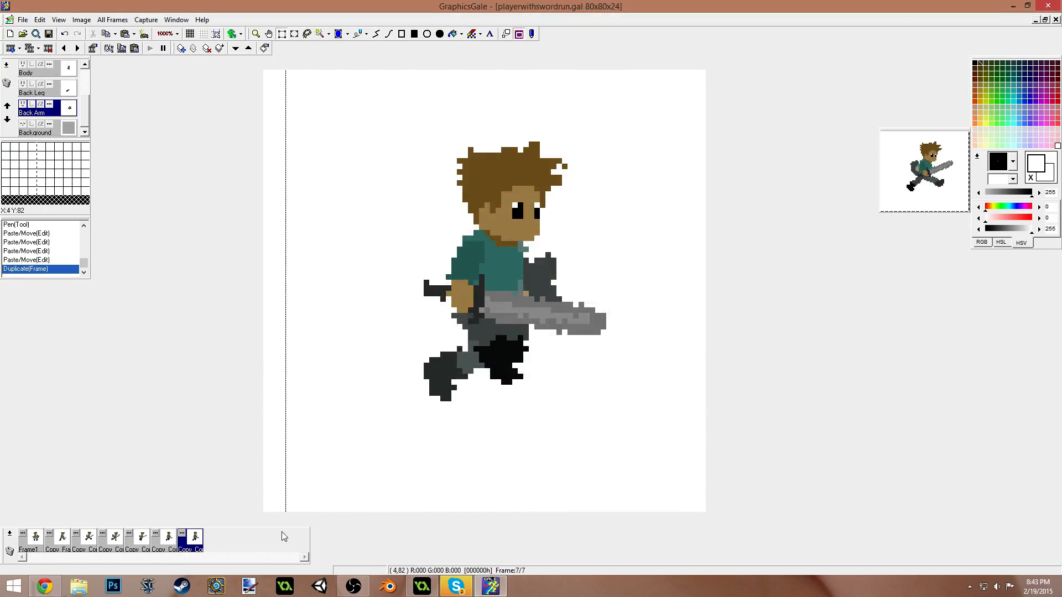
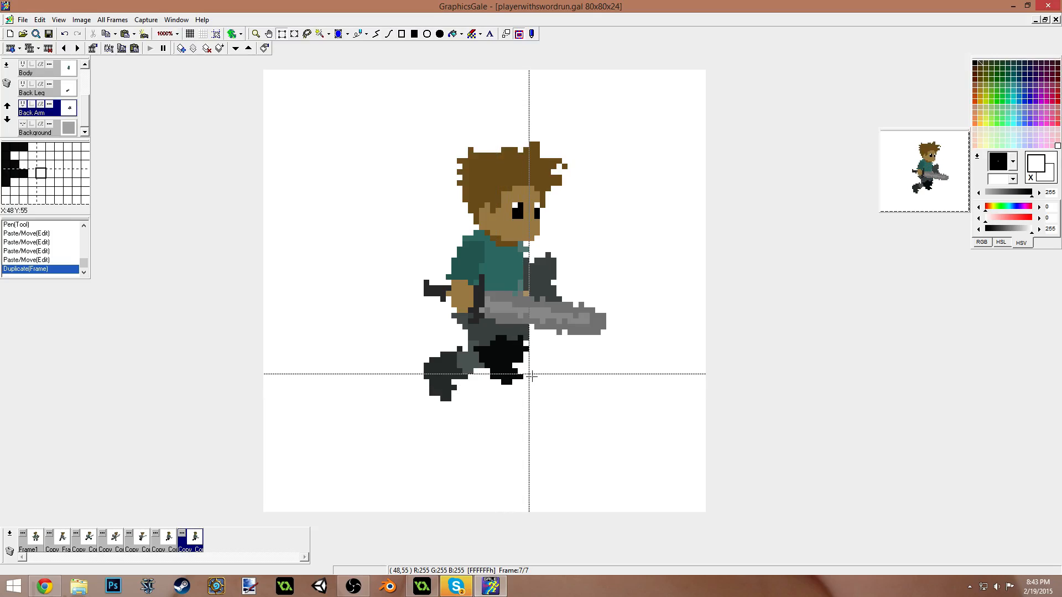
- Select the front leg on frame 3's Front Leg layer and copy it
left_click(88, 544)
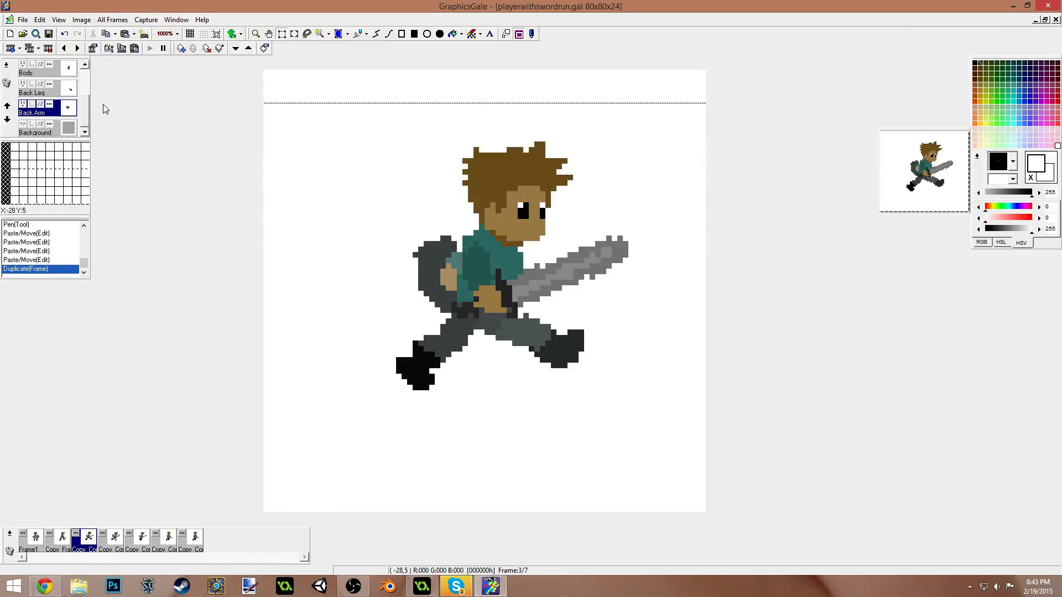
left_click_drag(87, 111, 87, 78)
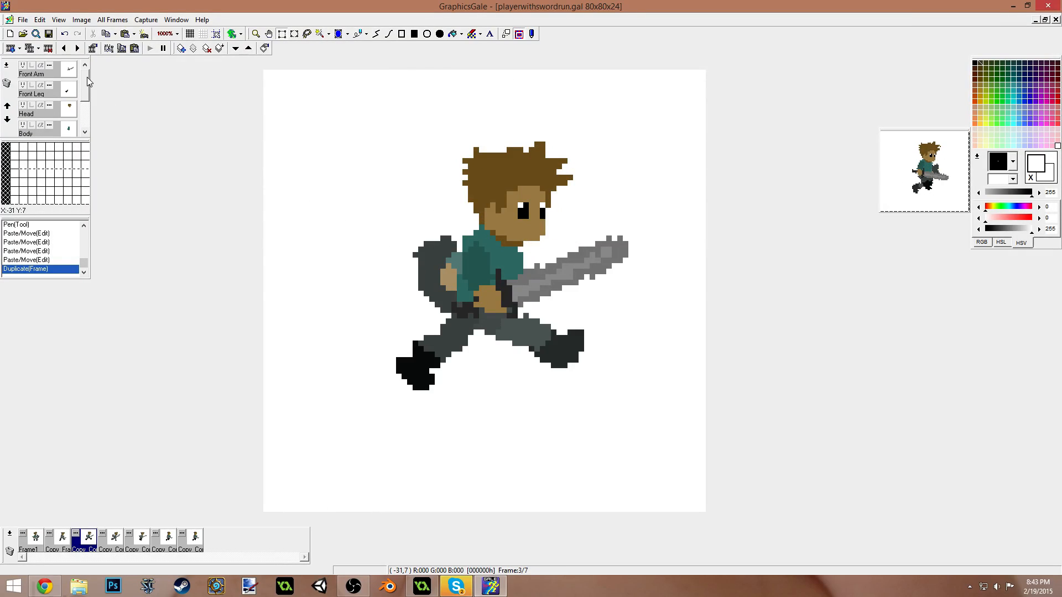
left_click(36, 98)
left_click_drag(319, 263, 574, 480)
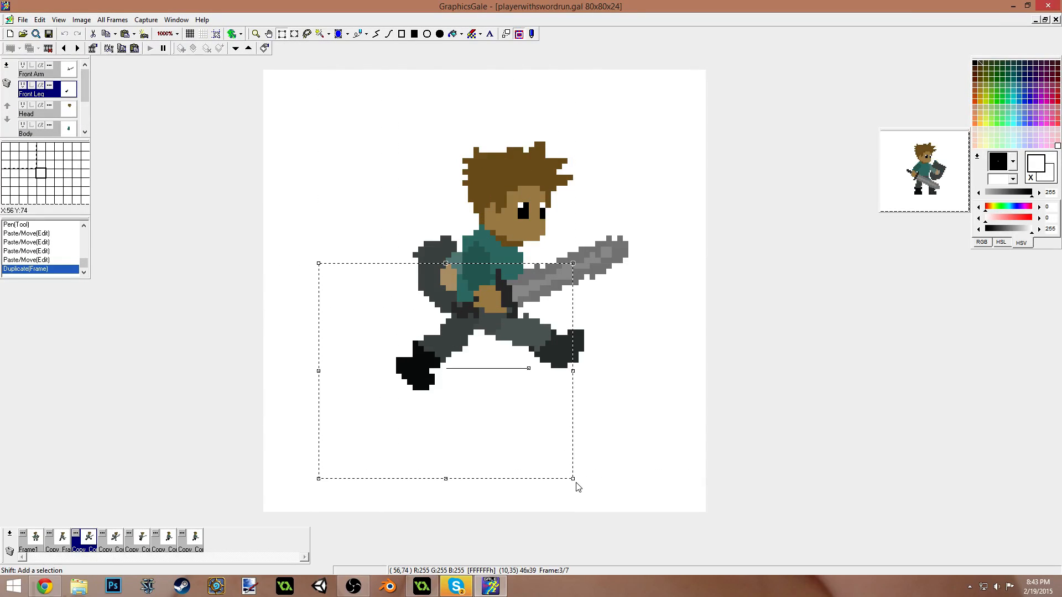
- Replace frame 7's front leg with the copied one, rotated counter-clockwise just over a quarter turn and placed forward under the sword
left_click(195, 539)
key("ctrl+v")
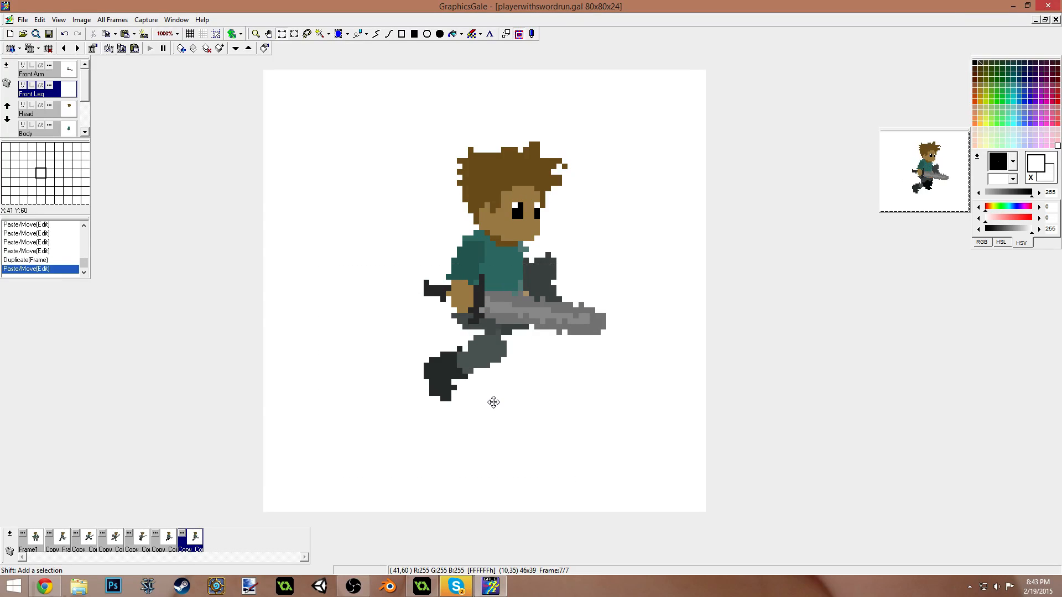
key("ctrl+v")
left_click_drag(529, 369, 419, 292)
left_click_drag(460, 410, 555, 369)
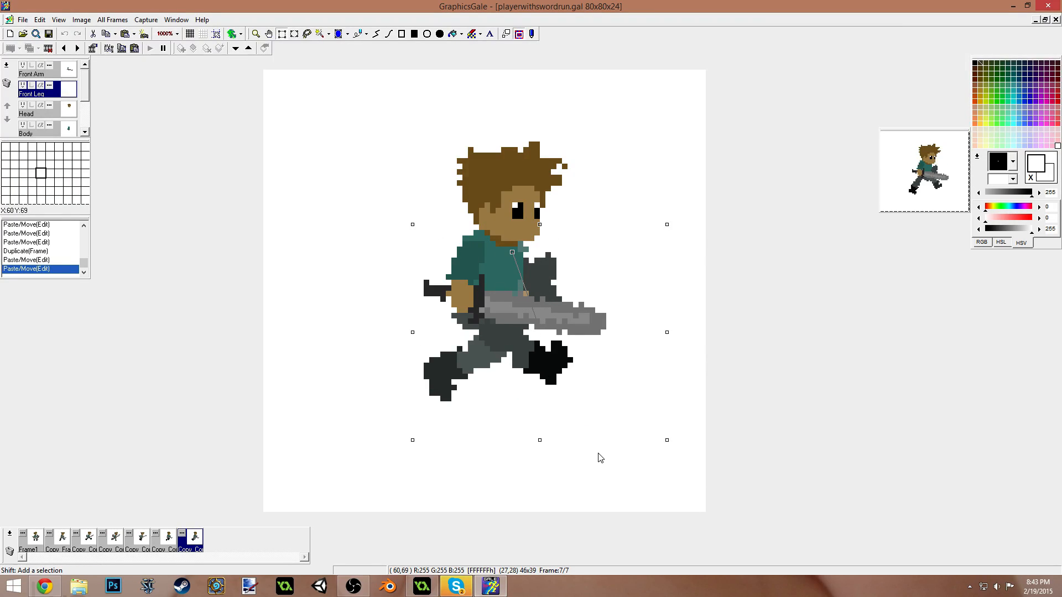
left_click_drag(557, 372, 562, 361)
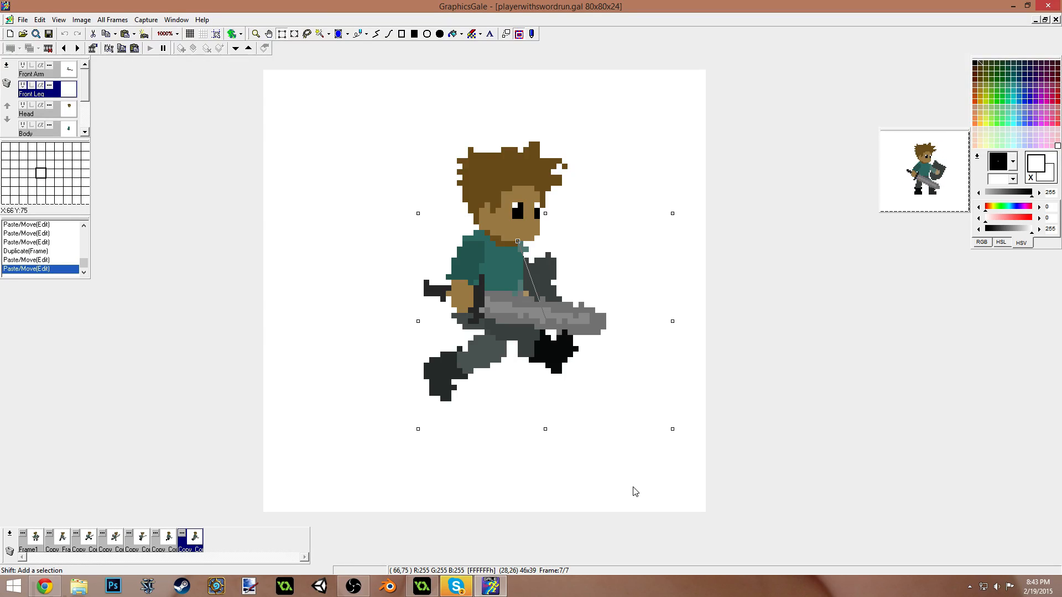
left_click(270, 365)
- Move the leg on frame 7's Back Leg layer 4 pixels left and 2 pixels up
left_click_drag(83, 88, 85, 111)
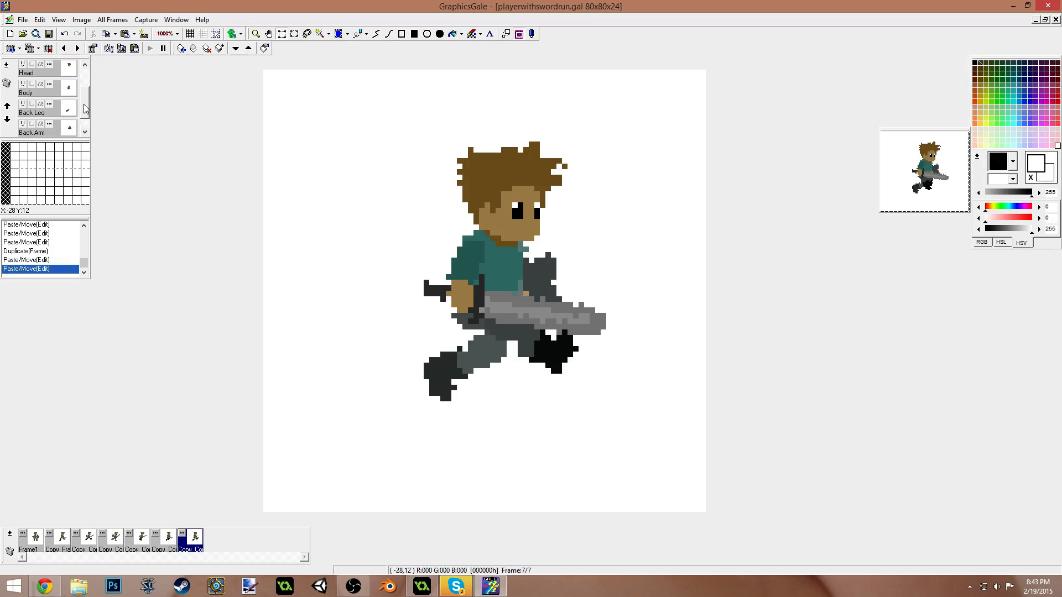
left_click(43, 98)
left_click_drag(339, 256, 544, 440)
left_click_drag(503, 408, 484, 398)
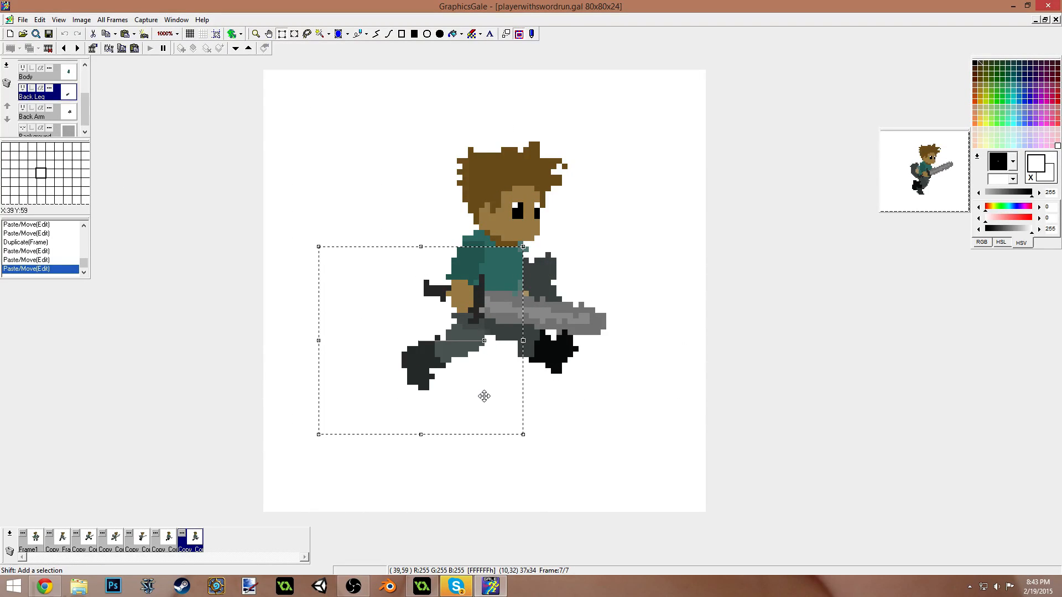
left_click(583, 424)
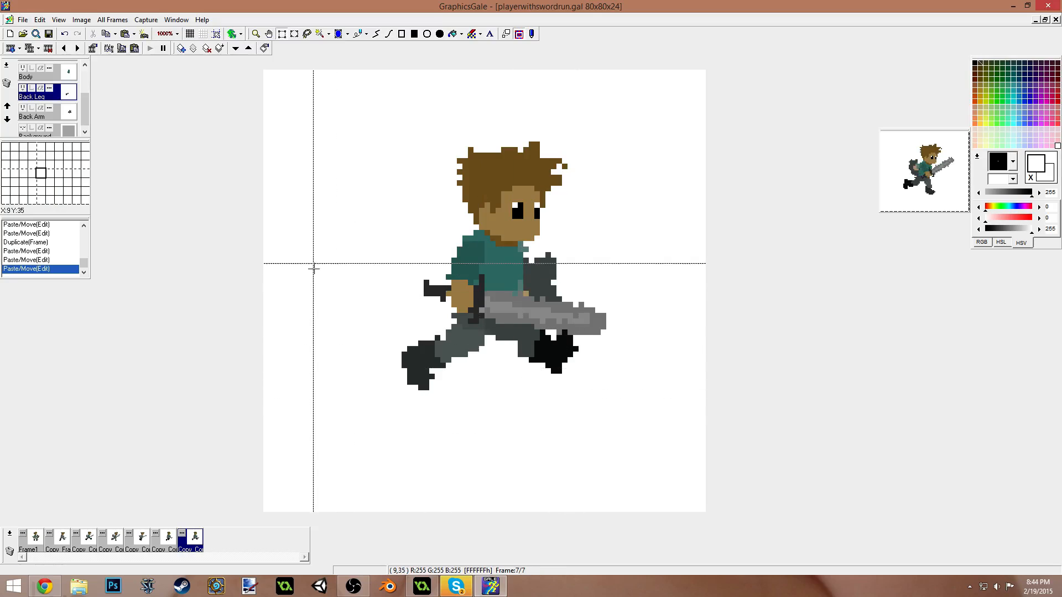
- Shift the torso on frame 7's Body layer 1 pixel up
left_click(40, 81)
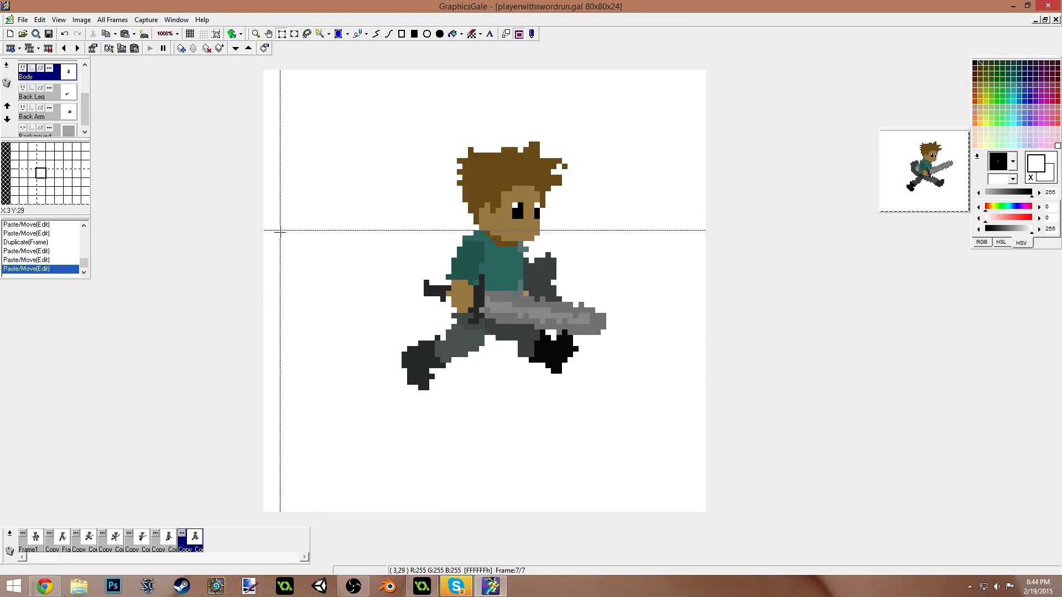
left_click_drag(329, 120, 600, 429)
left_click_drag(543, 392, 543, 387)
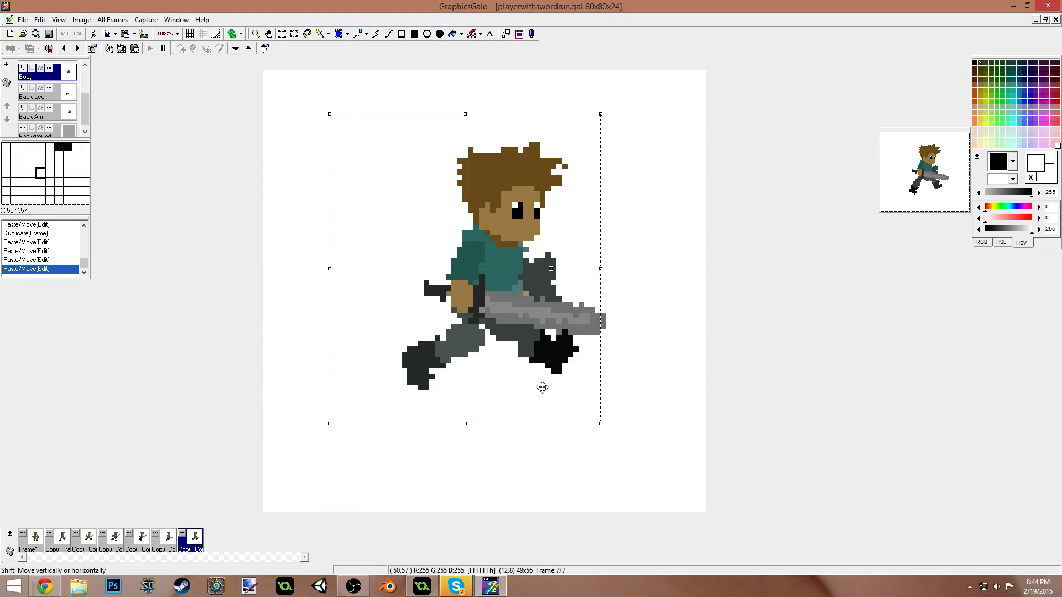
left_click(663, 246)
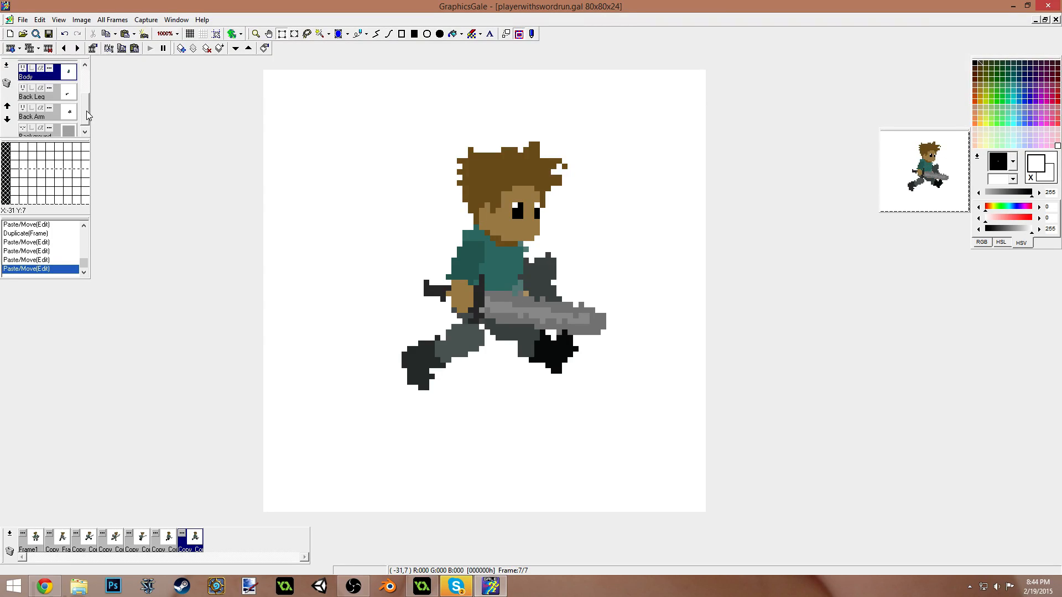
- Raise the head on frame 7's Head layer by 1 pixel
left_click_drag(87, 115, 87, 83)
left_click(40, 106)
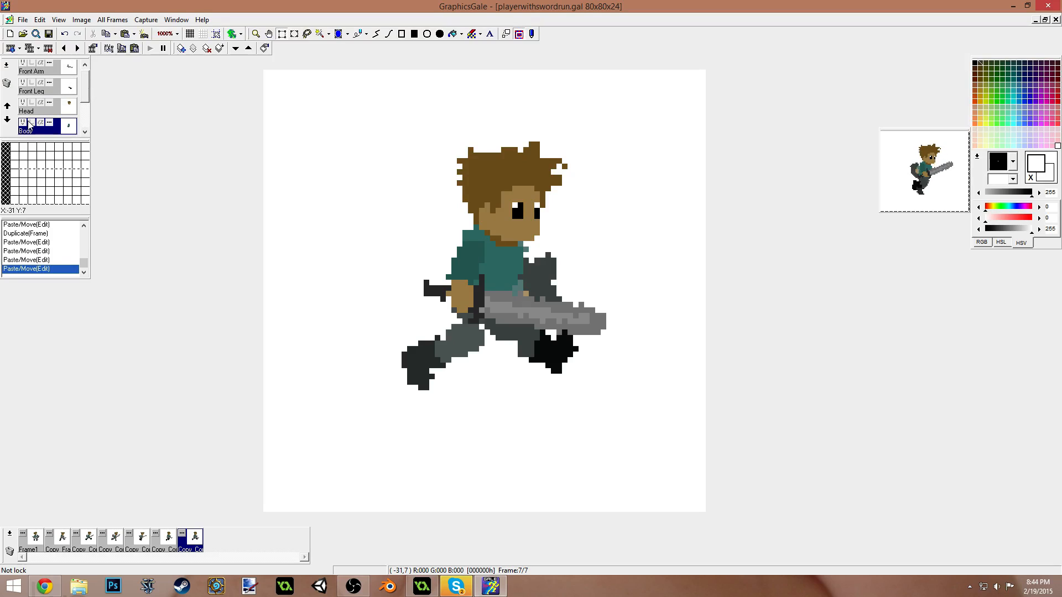
left_click_drag(326, 132, 694, 445)
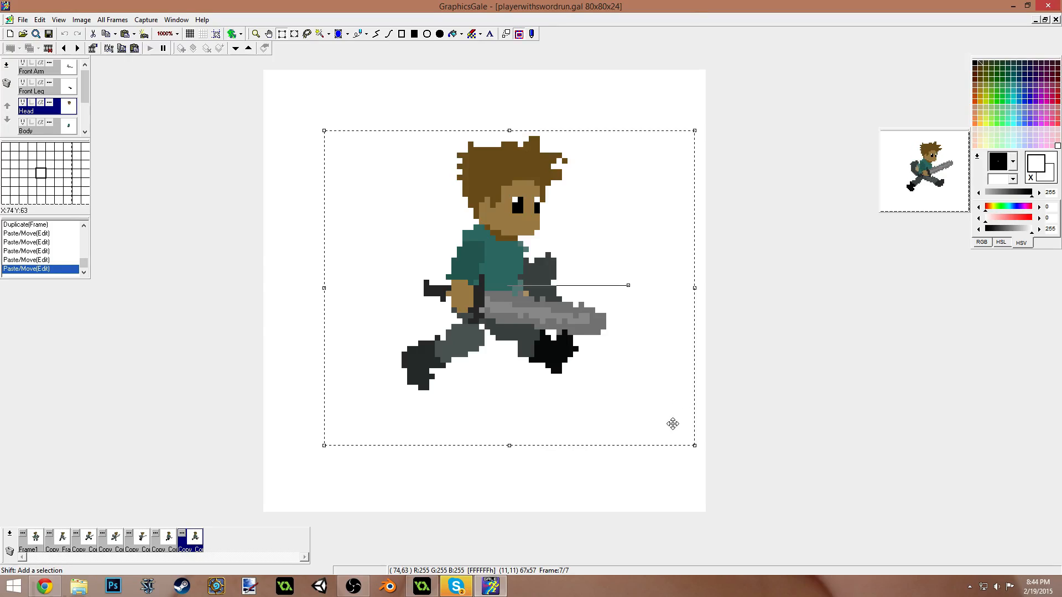
left_click(569, 438)
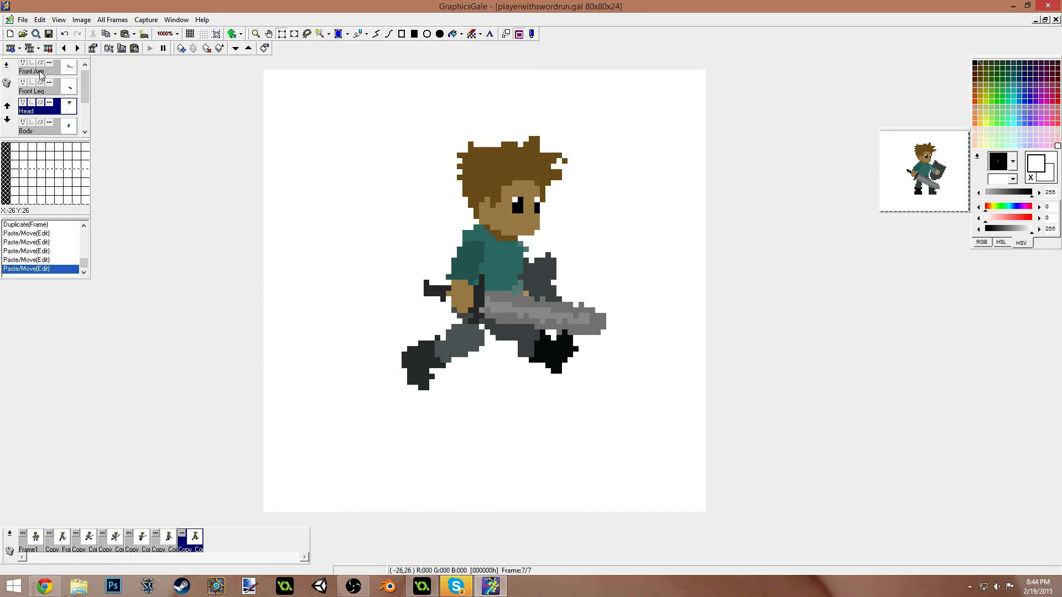
- Shift frame 7's back leg 2 pixels right and 4 pixels up, and rotate it slightly clockwise
scroll(87, 130, "down", 1)
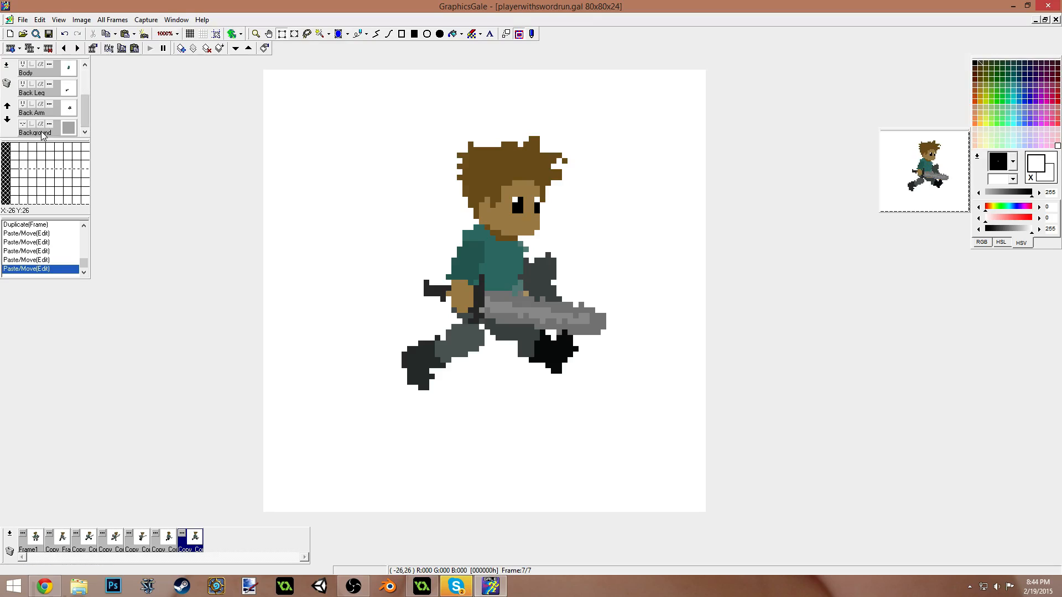
left_click(34, 89)
mouse_move(330, 263)
left_mouse_down()
mouse_move(523, 434)
mouse_move(476, 399)
mouse_move(486, 388)
left_mouse_up()
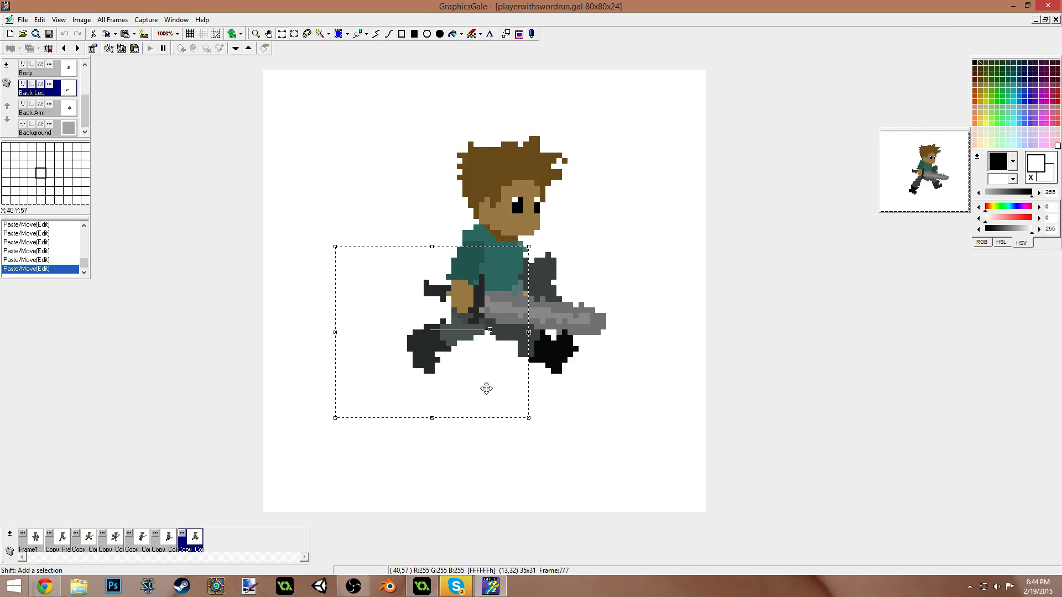
left_click_drag(486, 389, 491, 389)
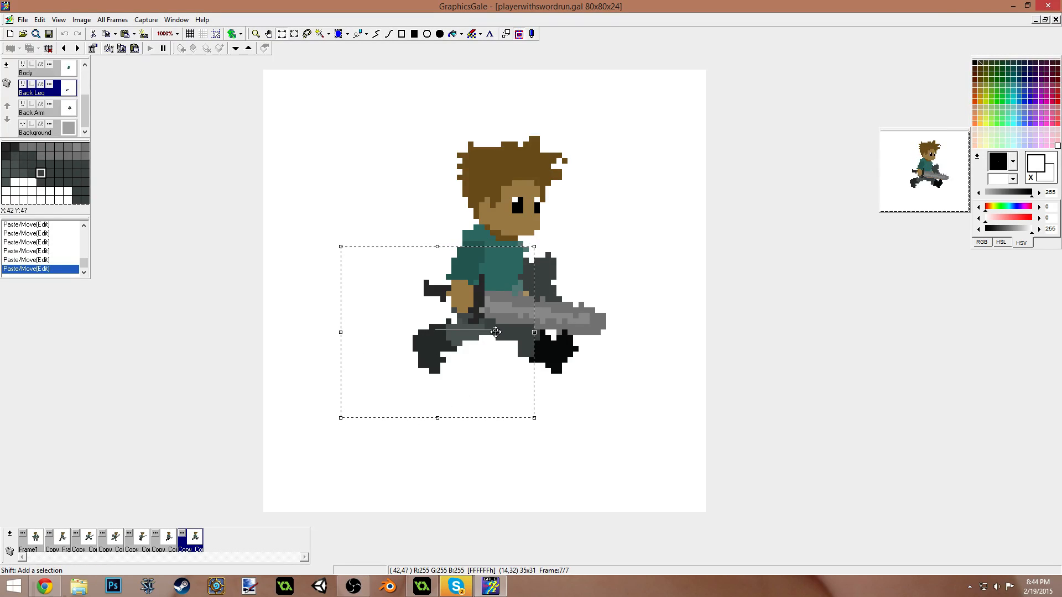
left_click_drag(496, 330, 496, 336)
key("Up")
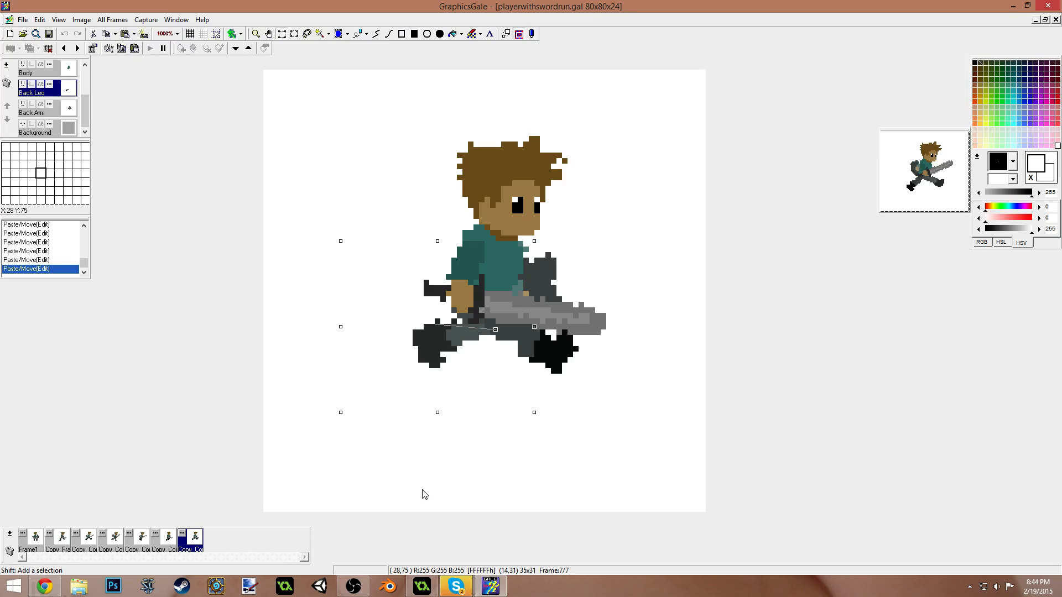
left_click(655, 416)
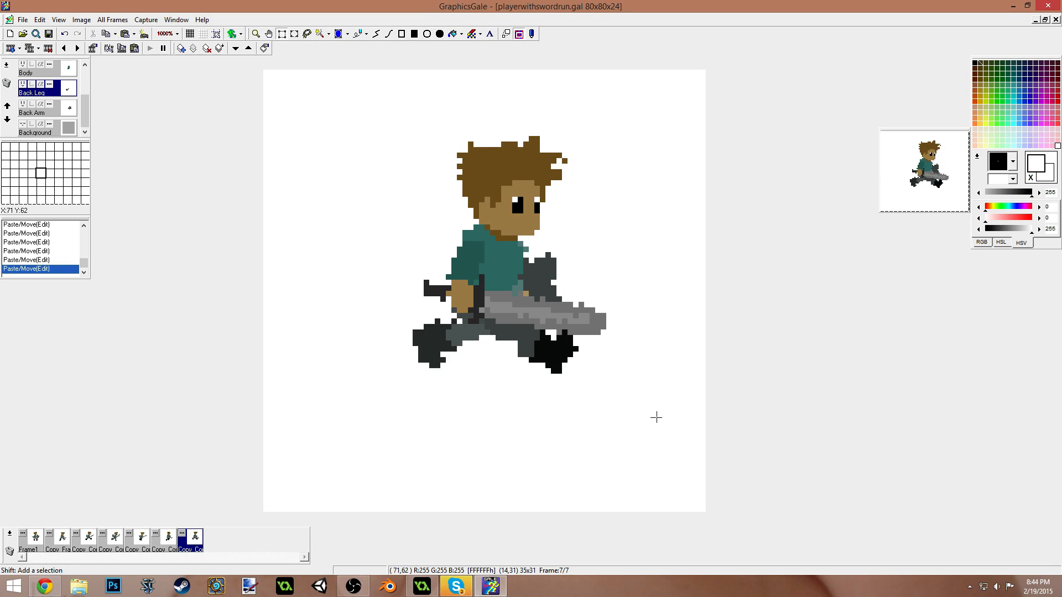
- Select the front arm and sword on frame 1's Front Arm layer and copy them
left_click(40, 540)
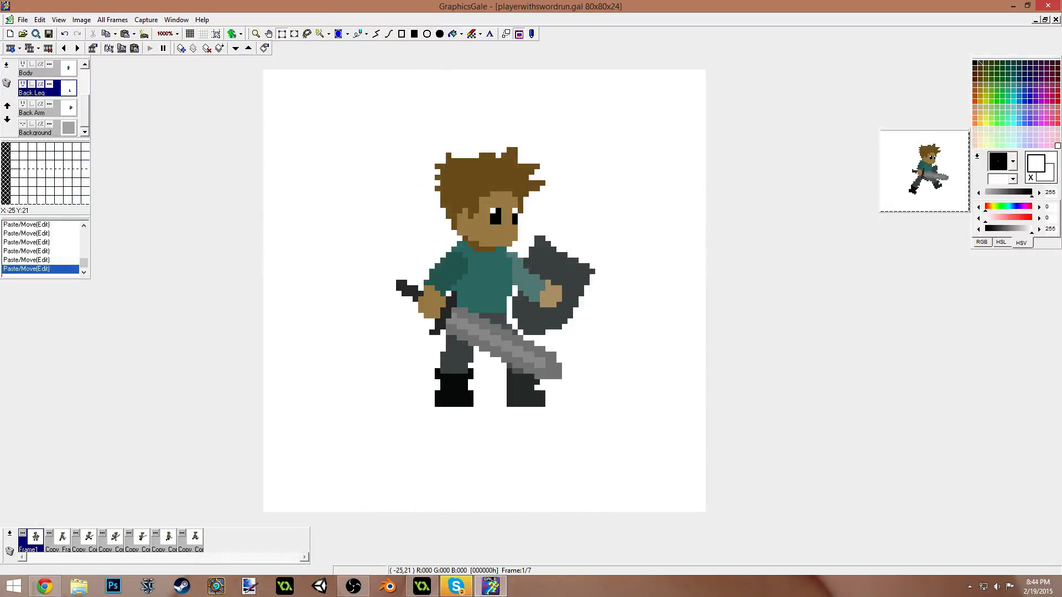
left_click_drag(89, 125, 52, 81)
left_click(31, 78)
left_click(40, 74)
left_click_drag(307, 147, 667, 445)
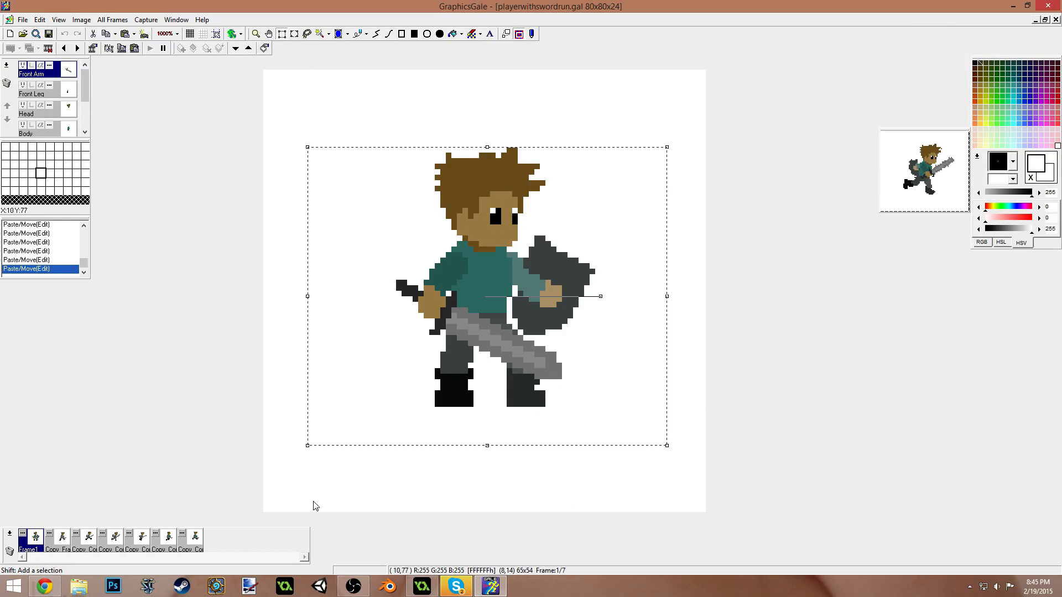
- Replace frame 7's front arm and sword with the copied ones, shifted 2 pixels right and 5 pixels up
left_click(197, 536)
key("Delete")
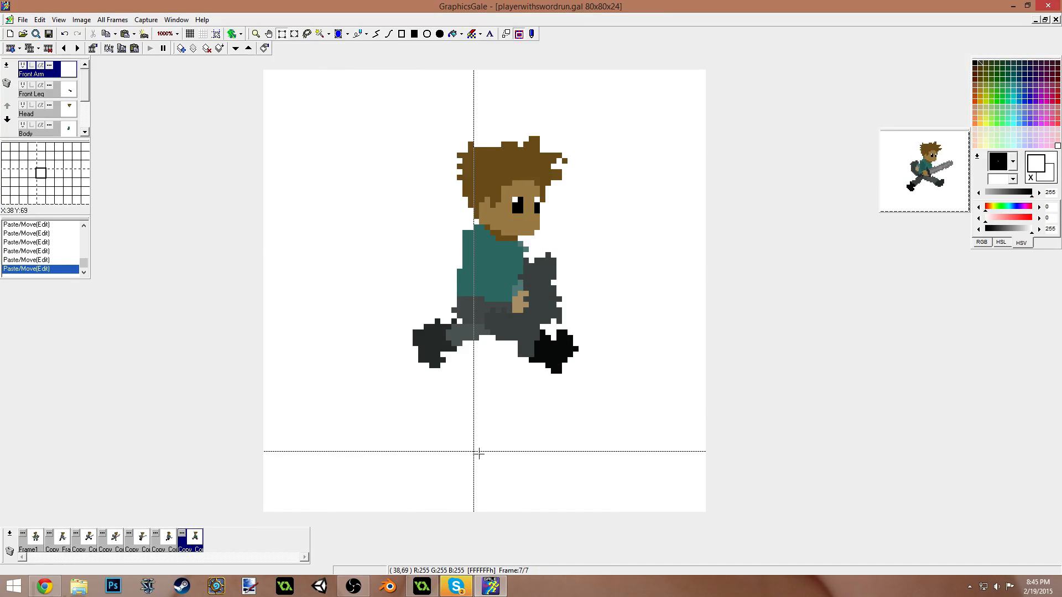
key("ctrl+v")
left_click_drag(493, 349, 506, 320)
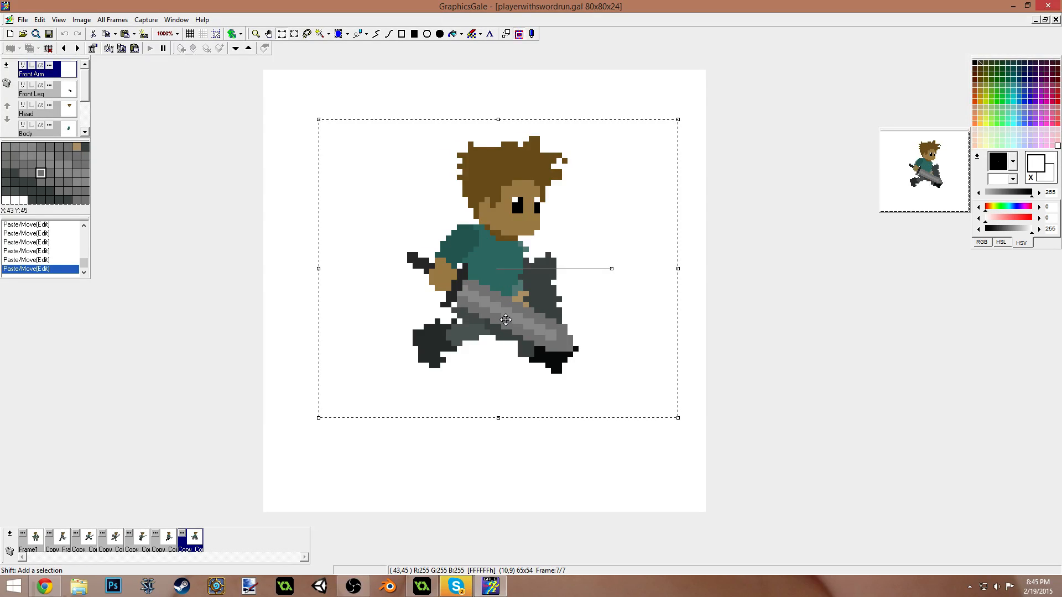
left_click(609, 448)
- Select the back arm and shield on frame 1's Back Arm layer and copy them
left_click(43, 544)
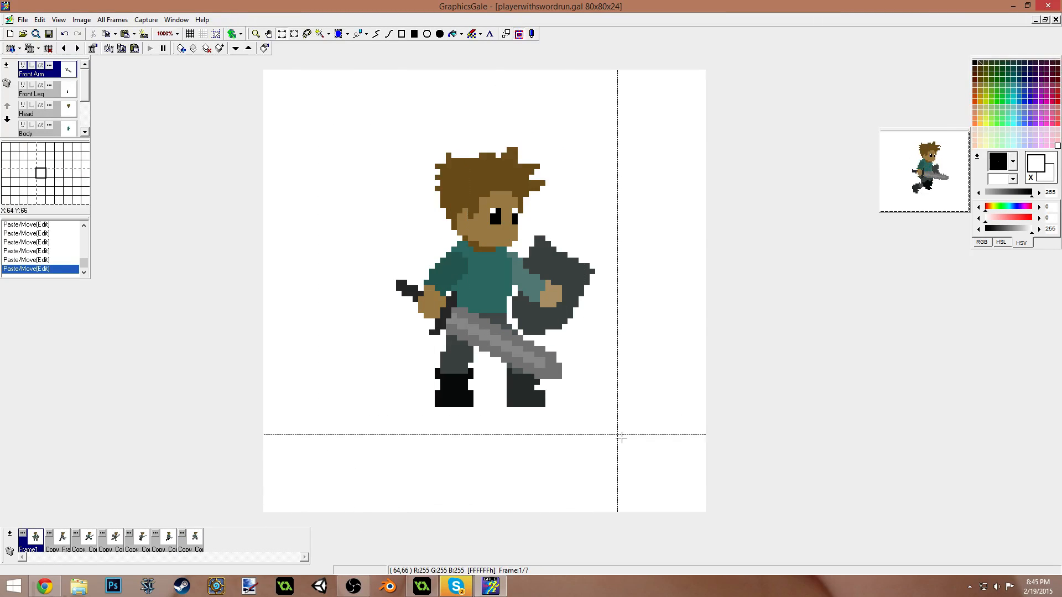
left_click_drag(86, 89, 84, 125)
left_click(47, 112)
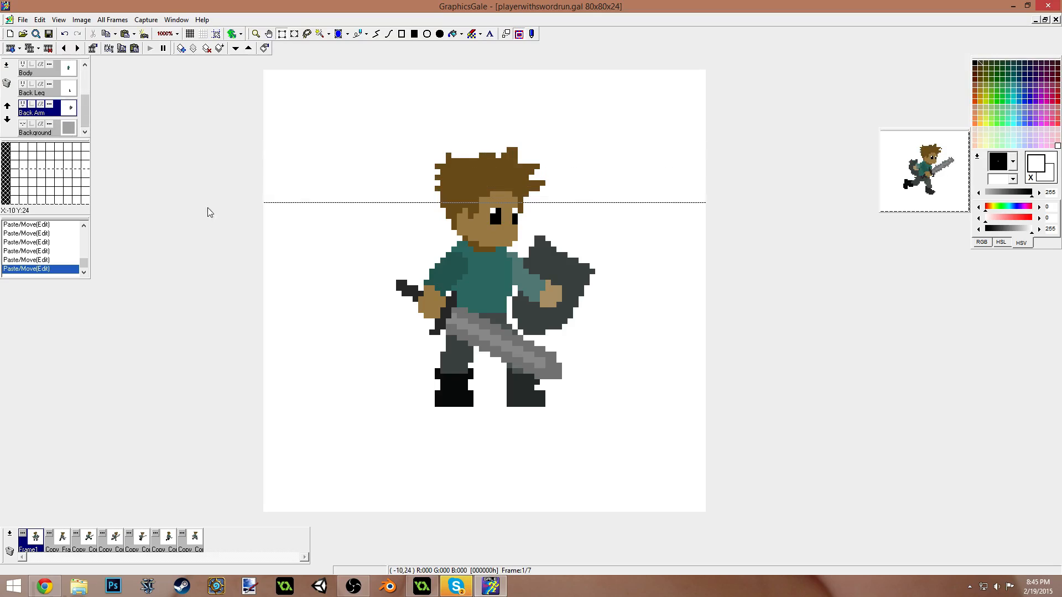
left_click_drag(319, 108, 650, 434)
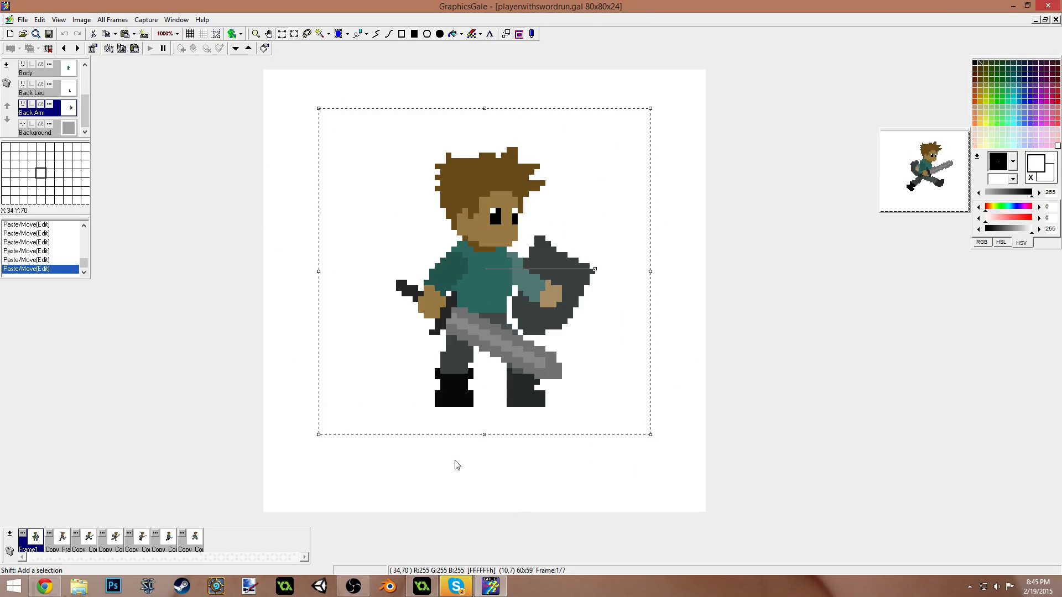
- Replace frame 7's back arm and shield with the copied ones, shifted 1 pixel right and 2 pixels up
left_click(196, 536)
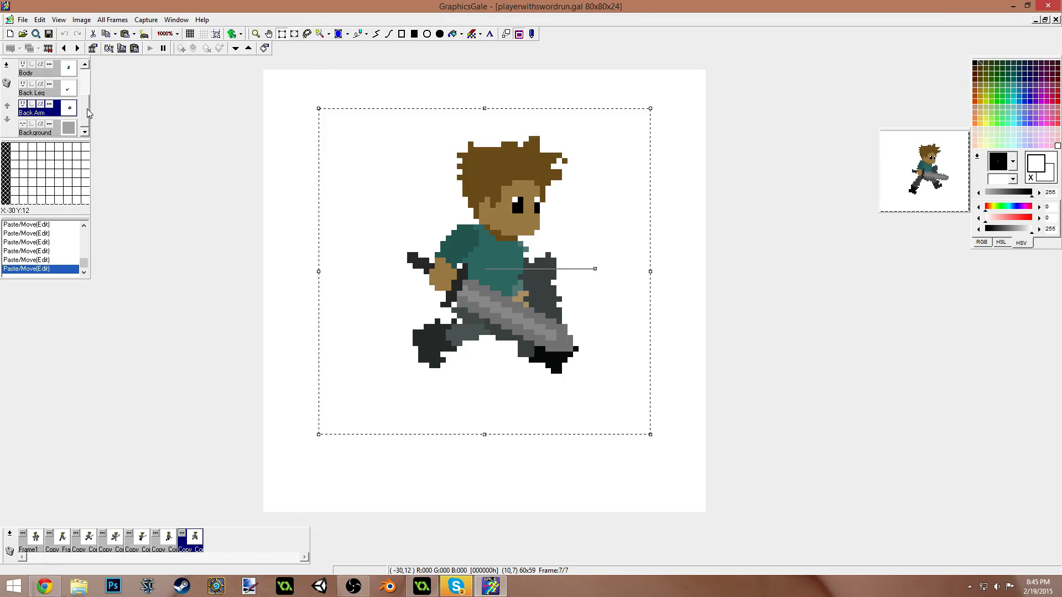
key("Delete")
key("ctrl+v")
left_click_drag(612, 313, 622, 302)
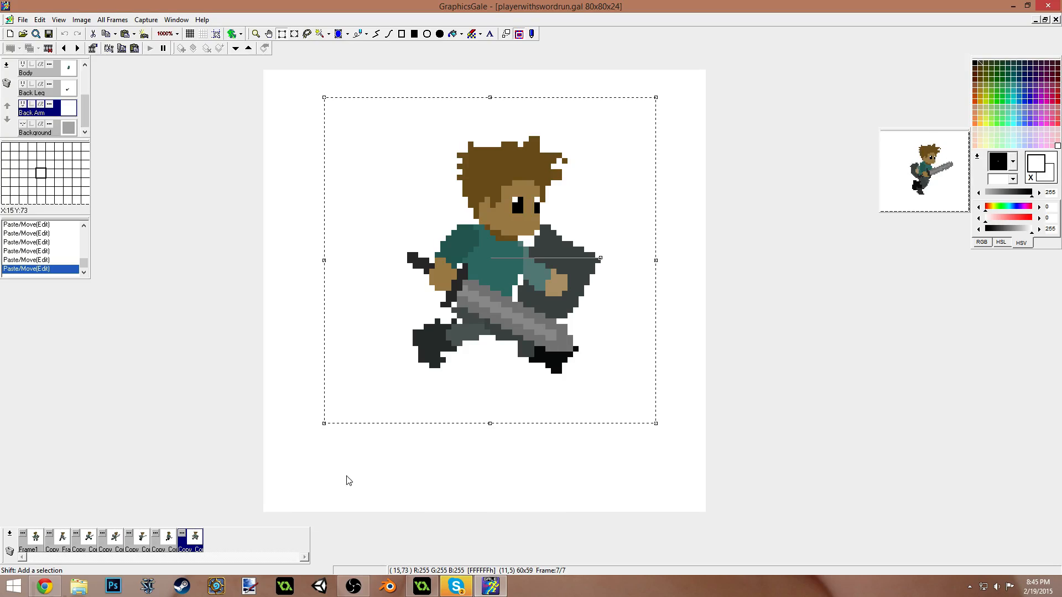
- Compare the poses in frames 1 and 2 with frame 7
left_click(35, 539)
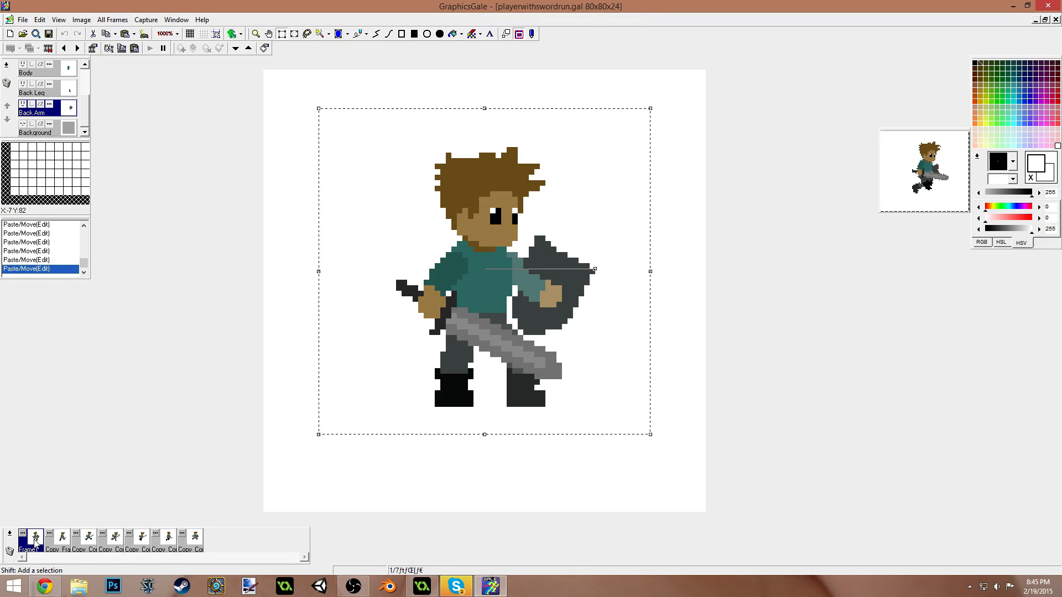
left_click(196, 539)
left_click(74, 540)
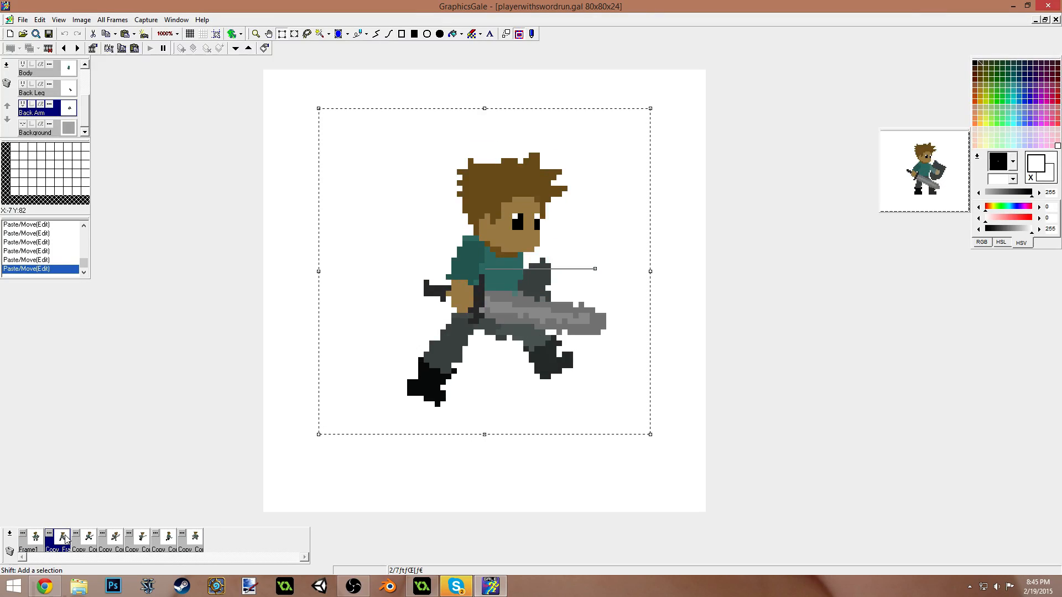
left_click(196, 541)
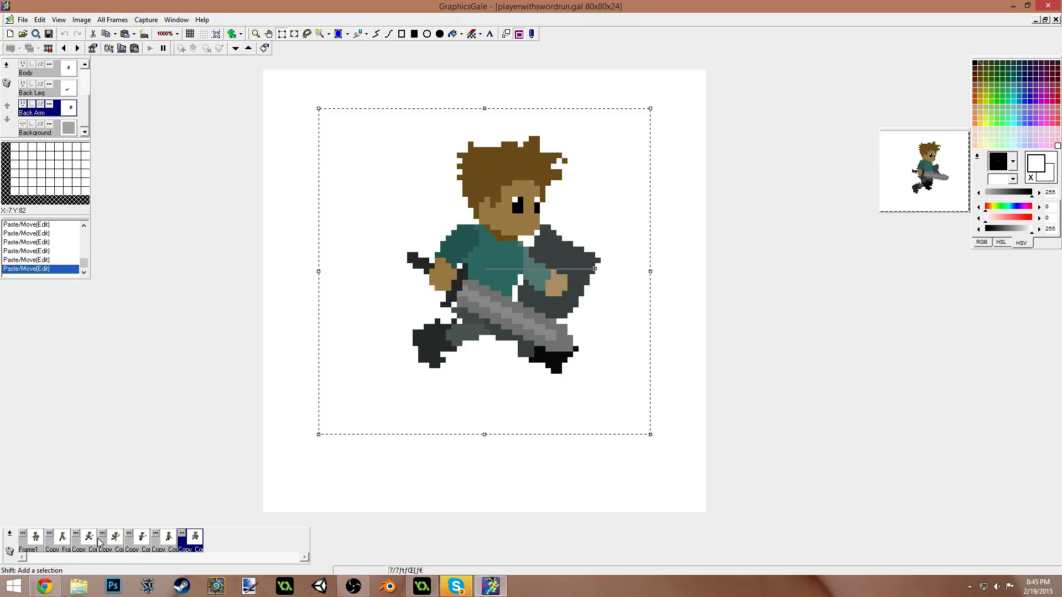
- Check frame 2 against frame 7, then duplicate frame 7 as frame 8 at the end of the run cycle
left_click(62, 540)
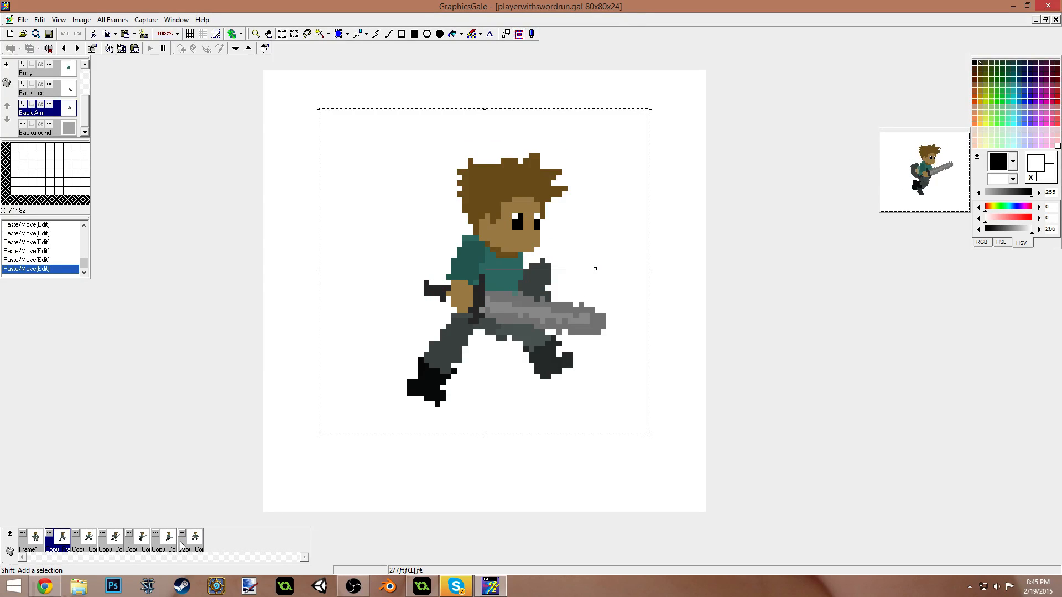
left_click(197, 540)
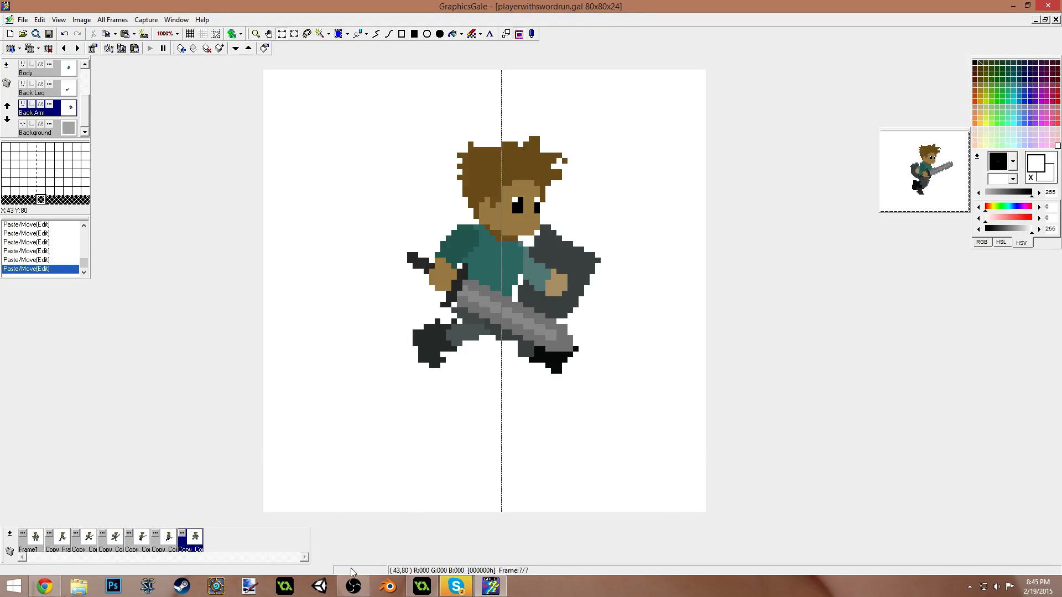
double_click(197, 540)
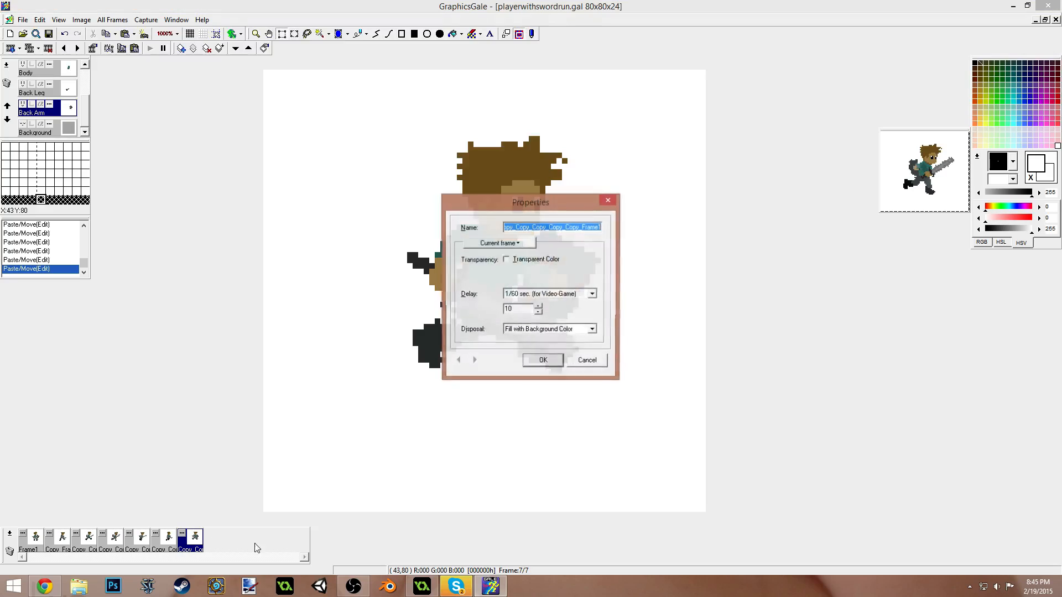
left_click(543, 360)
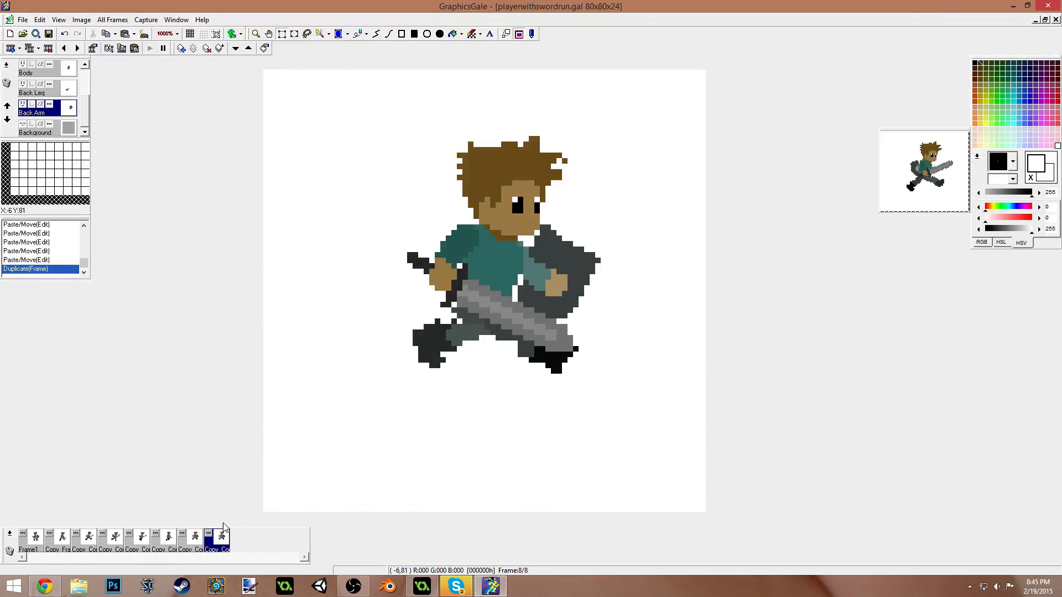
left_click(195, 537)
left_click(227, 541)
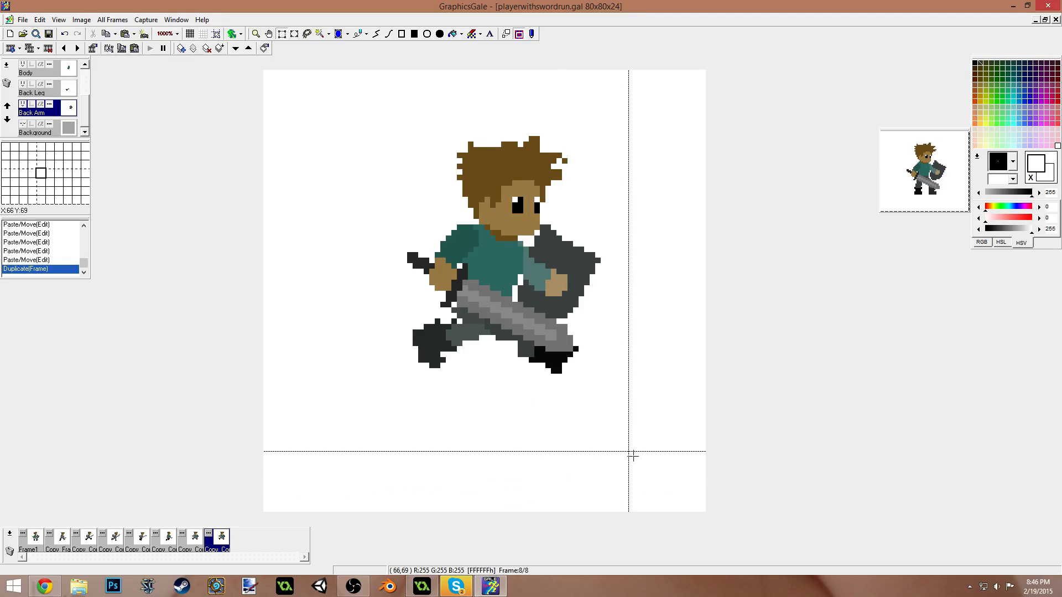
- Rotate frame 8's front leg clockwise by about 33° and shift it 7 pixels left and 8 pixels down under the body
left_click_drag(462, 263, 705, 457)
left_click_drag(82, 115, 83, 77)
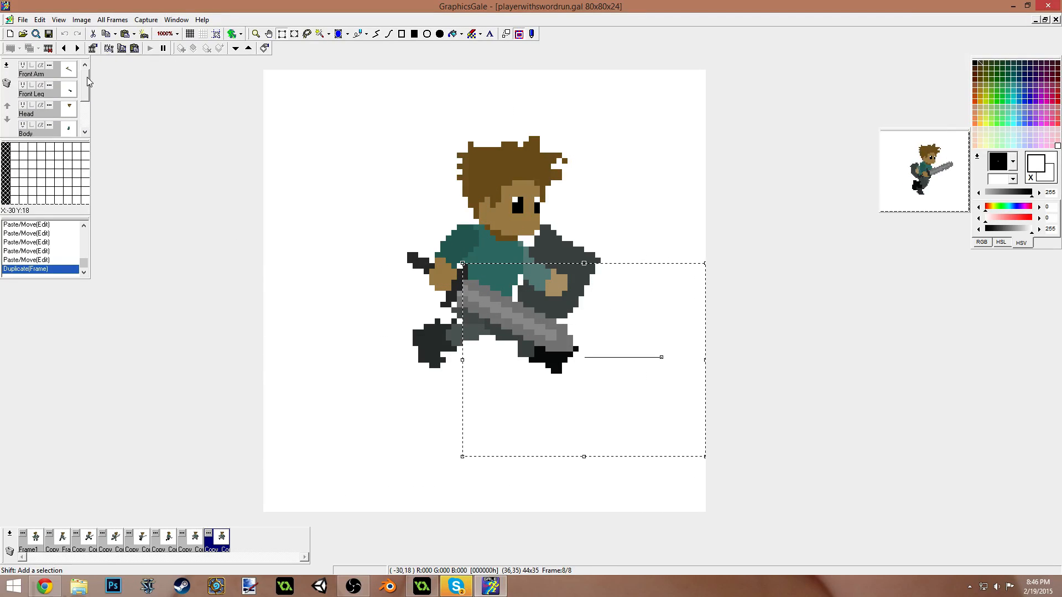
left_click(38, 90)
left_click_drag(663, 359, 554, 417)
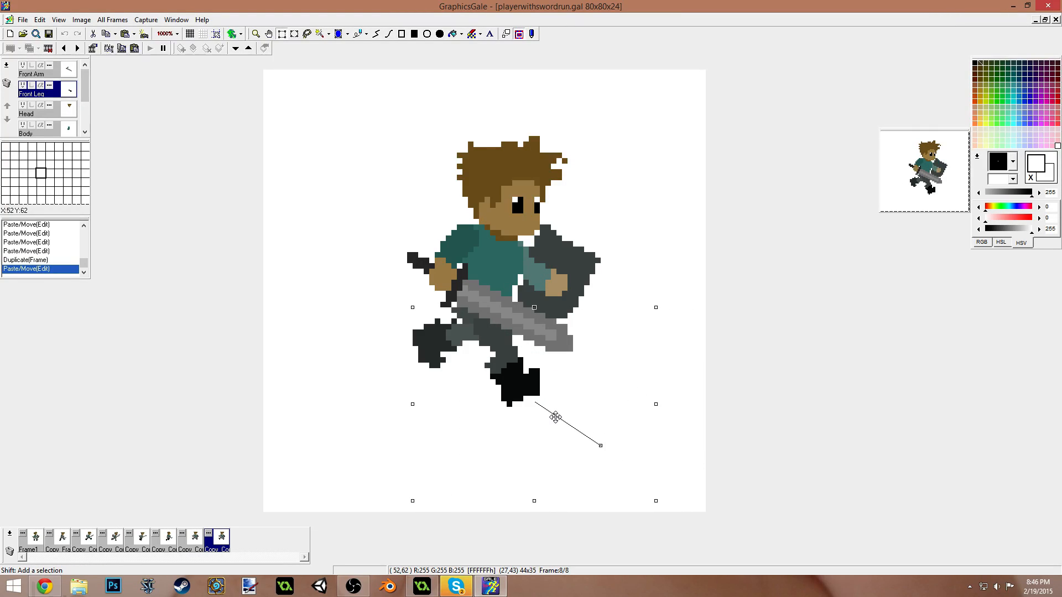
left_click_drag(558, 418, 579, 415)
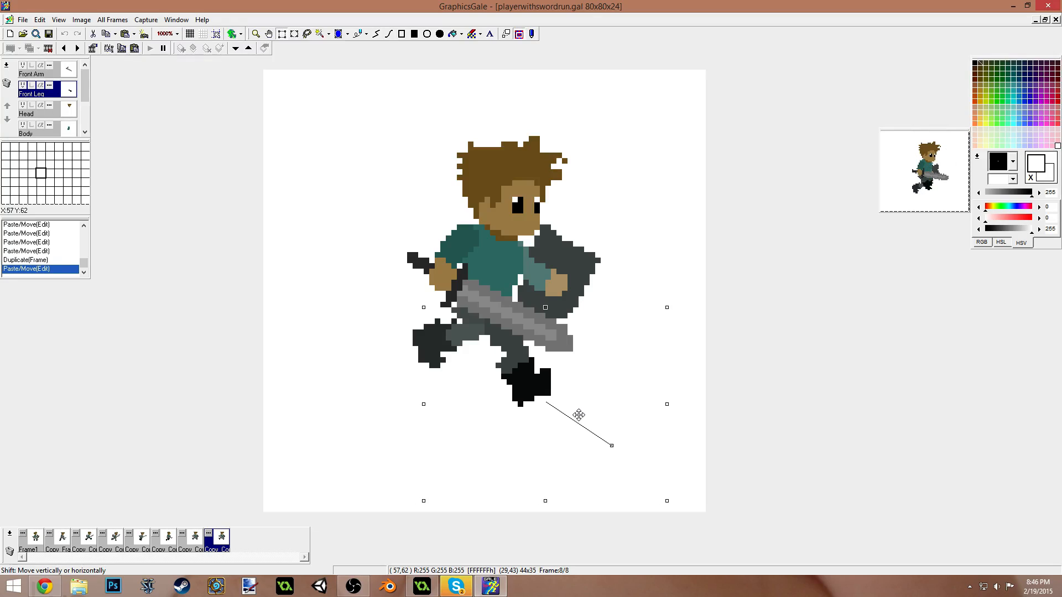
left_click(503, 448)
- Move the back leg on frame 8's Back Leg layer 5 pixels right, keeping its height
scroll(67, 114, "down", 3)
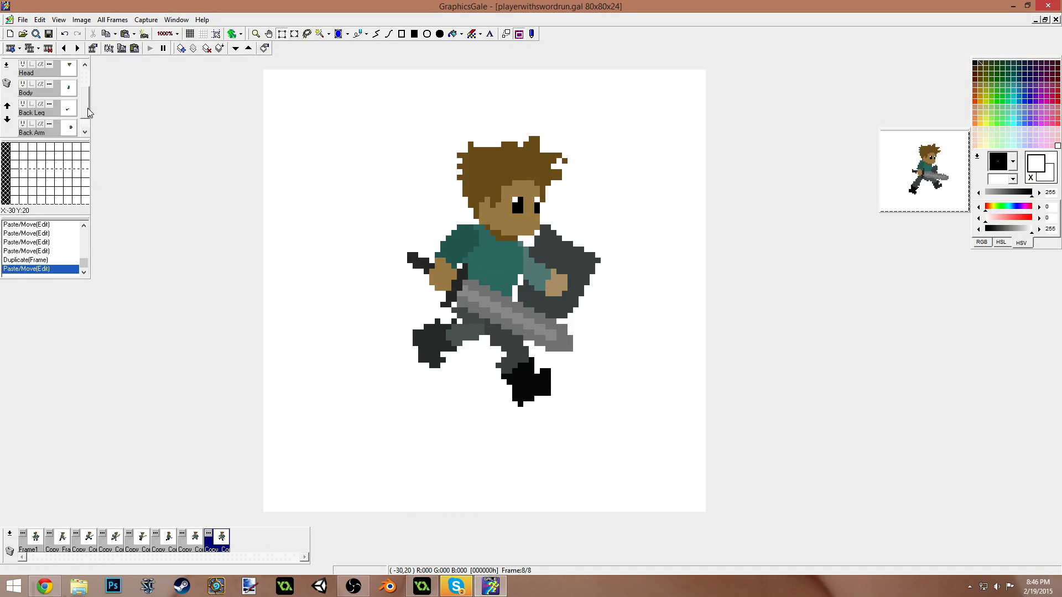
left_click(38, 92)
left_click_drag(324, 275, 540, 435)
left_click_drag(467, 391, 487, 387)
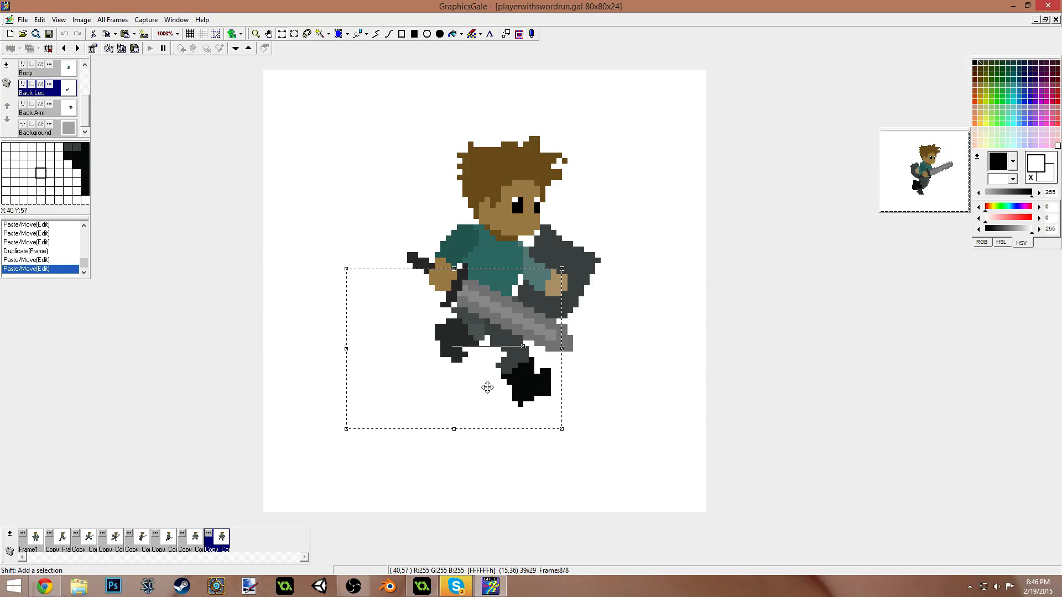
left_click_drag(481, 387, 490, 394)
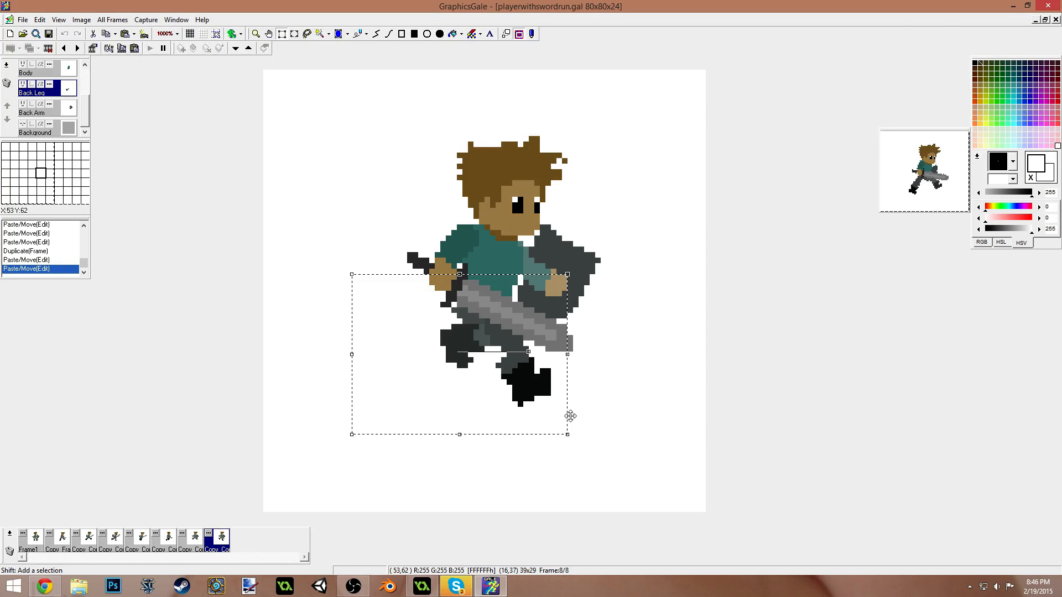
left_click(671, 430)
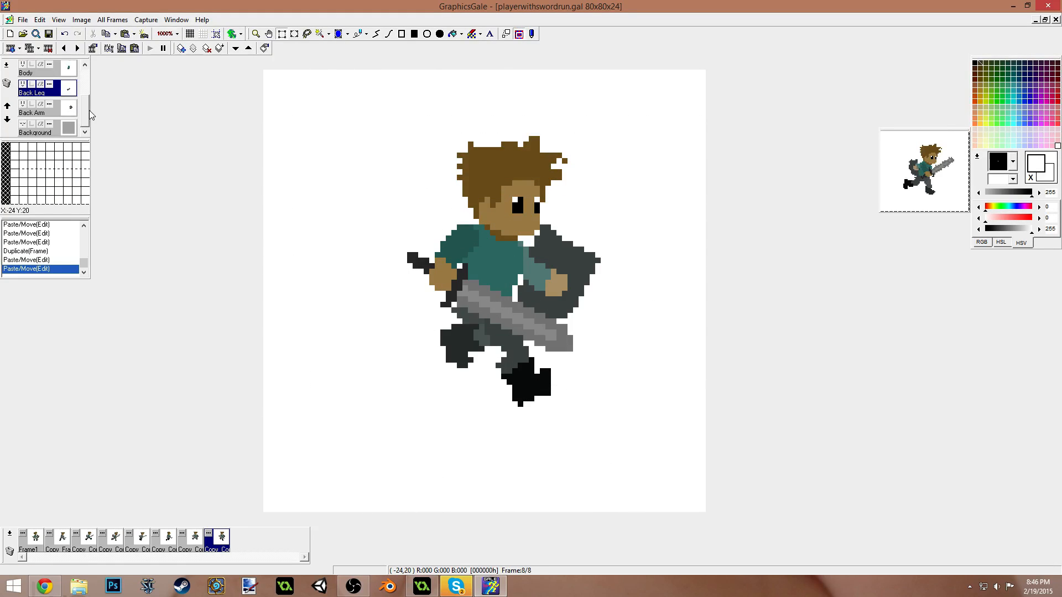
- Lower frame 8's body and head by 1 pixel each on their own layers
scroll(91, 115, "up", 2)
left_click(39, 107)
left_click_drag(324, 109, 634, 462)
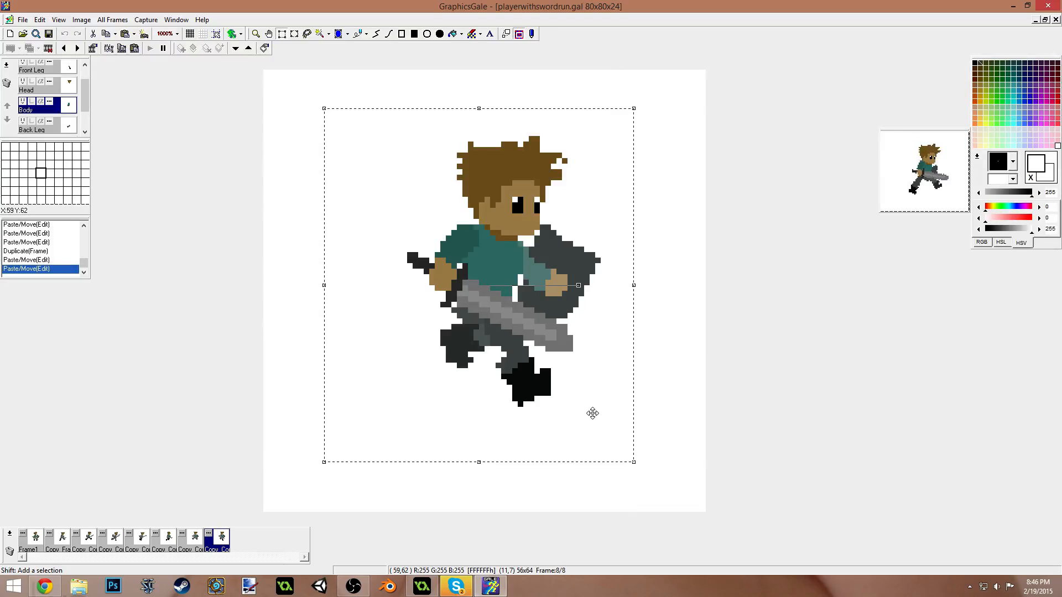
left_click_drag(592, 417, 592, 423)
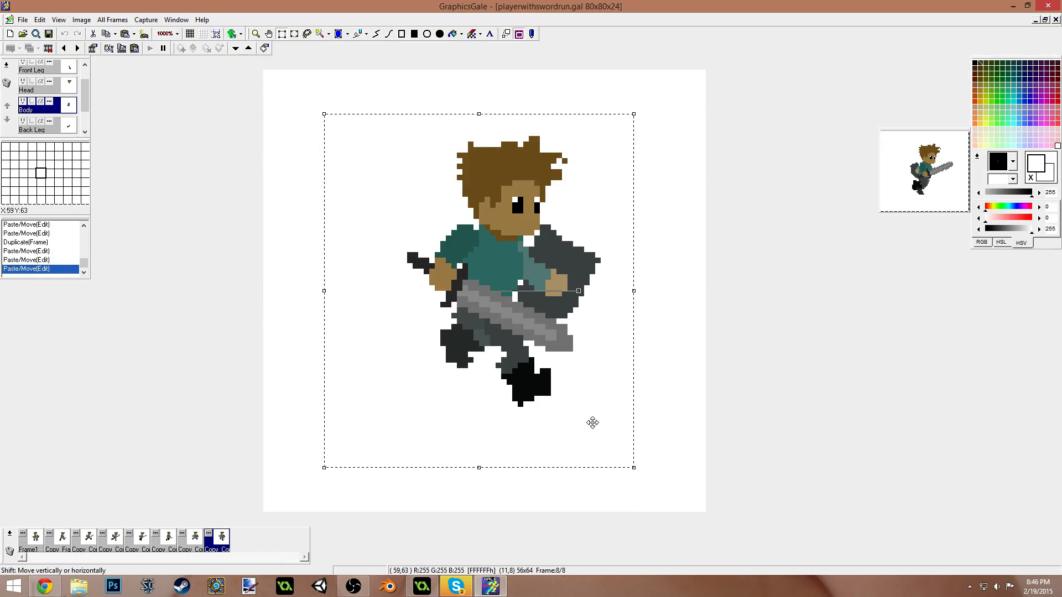
left_click(55, 90)
left_click_drag(579, 378, 581, 386)
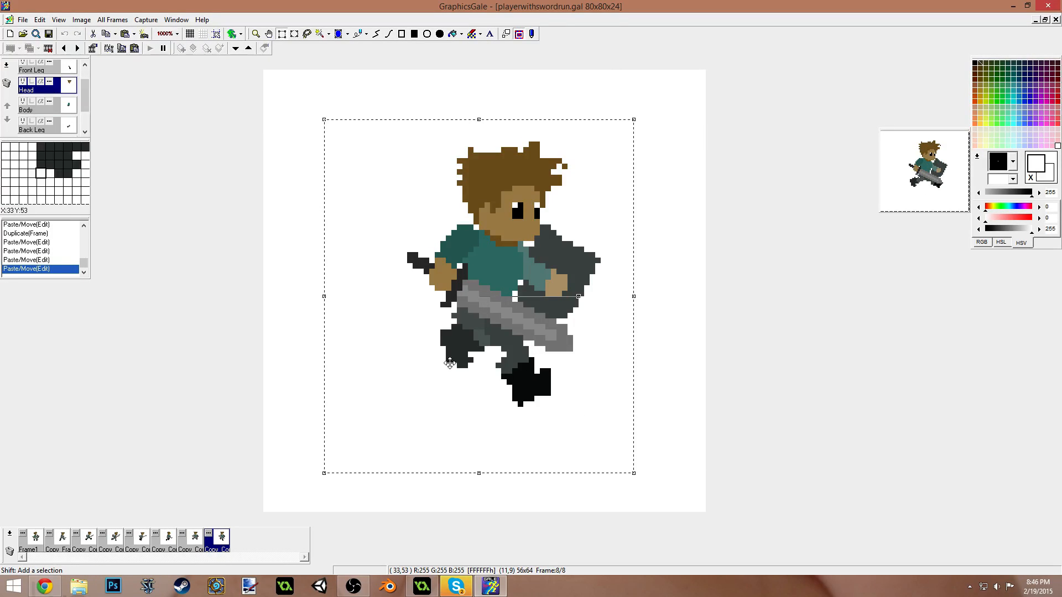
- Lower frame 8's front leg and back leg by 1 pixel each on their own layers
scroll(88, 120, "up", 1)
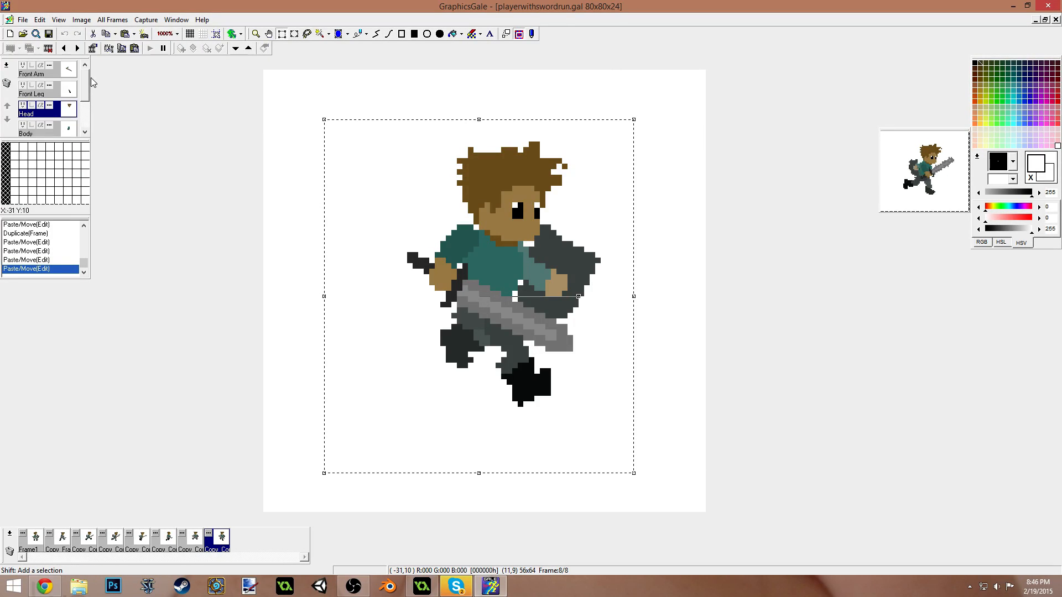
left_click(45, 91)
left_click_drag(585, 399, 588, 403)
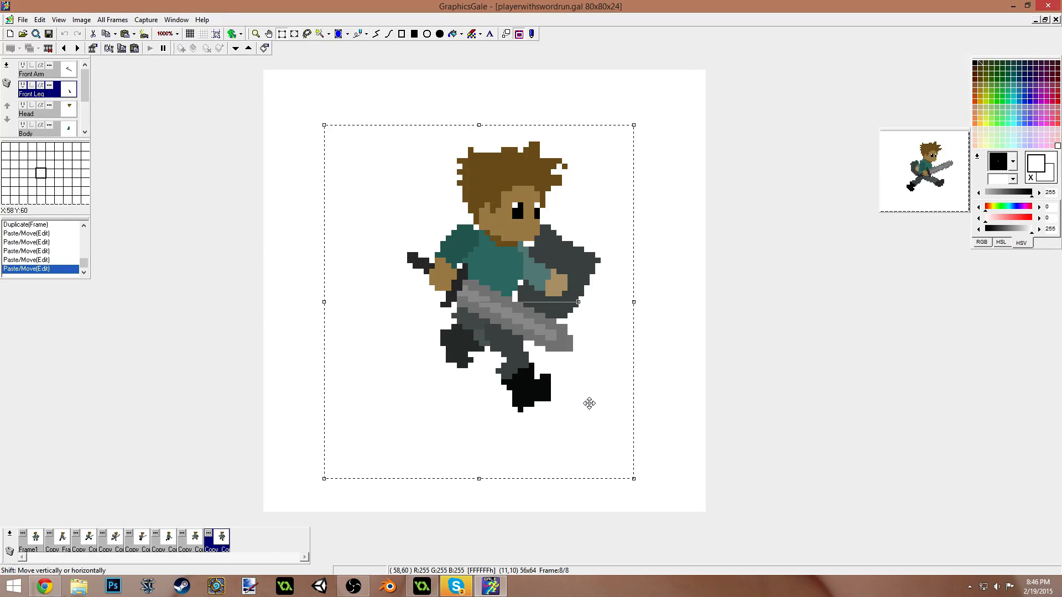
scroll(86, 94, "down", 3)
left_click(45, 91)
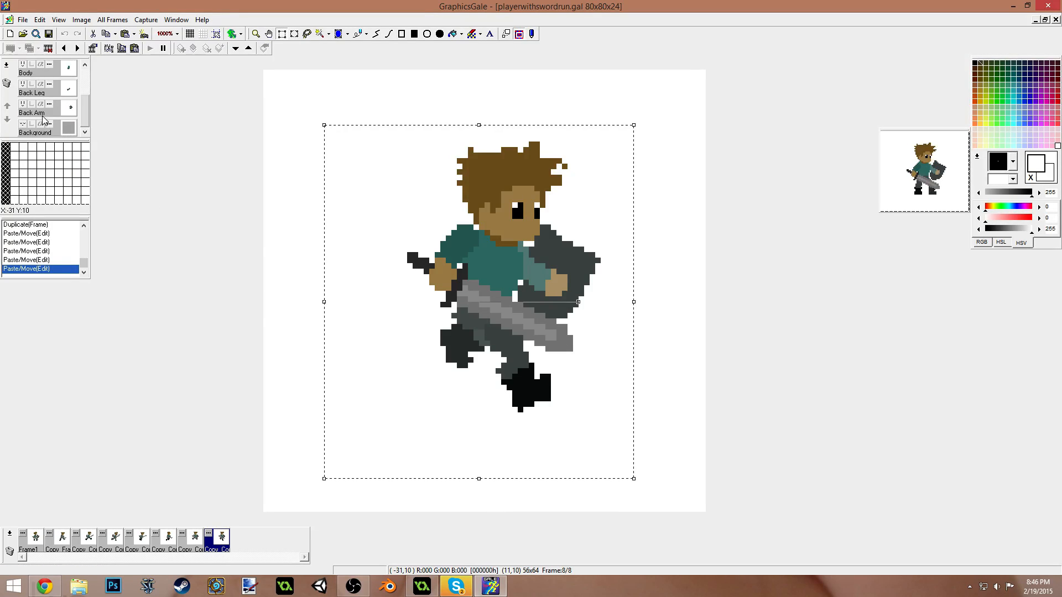
left_click_drag(589, 370, 589, 375)
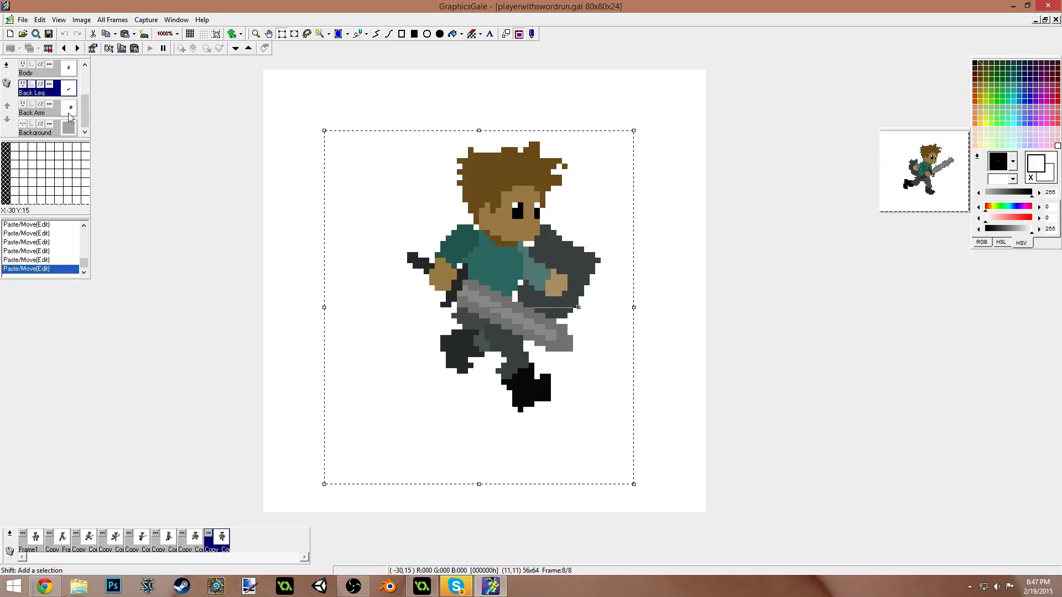
- Rotate frame 8's front arm and sword clockwise by about 33° and shift them 7 pixels left and 1 pixel down
left_click_drag(88, 115, 93, 89)
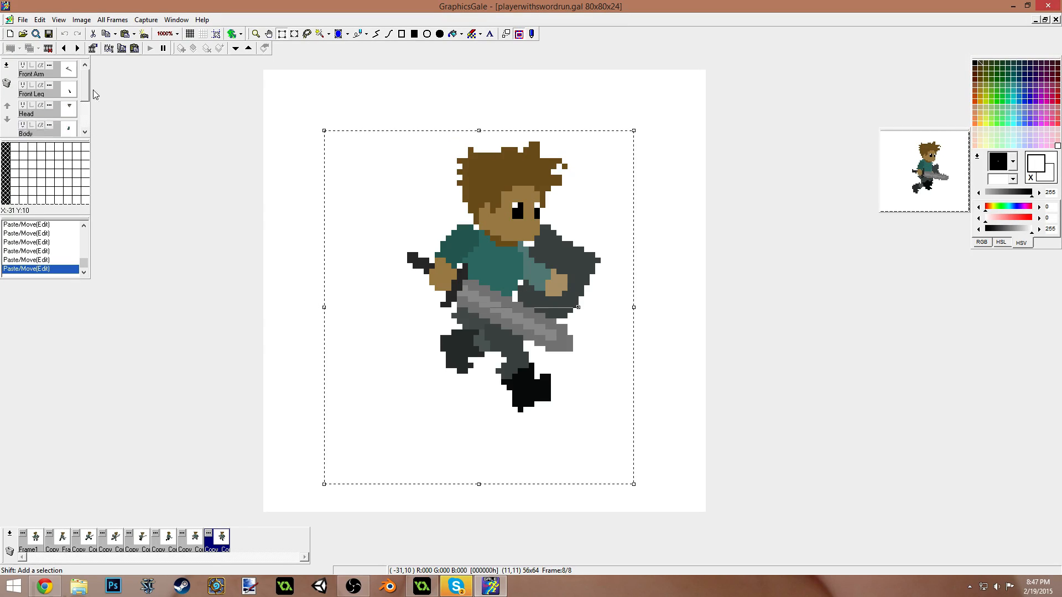
left_click(40, 72)
left_click_drag(579, 308, 559, 341)
left_click_drag(512, 338, 483, 348)
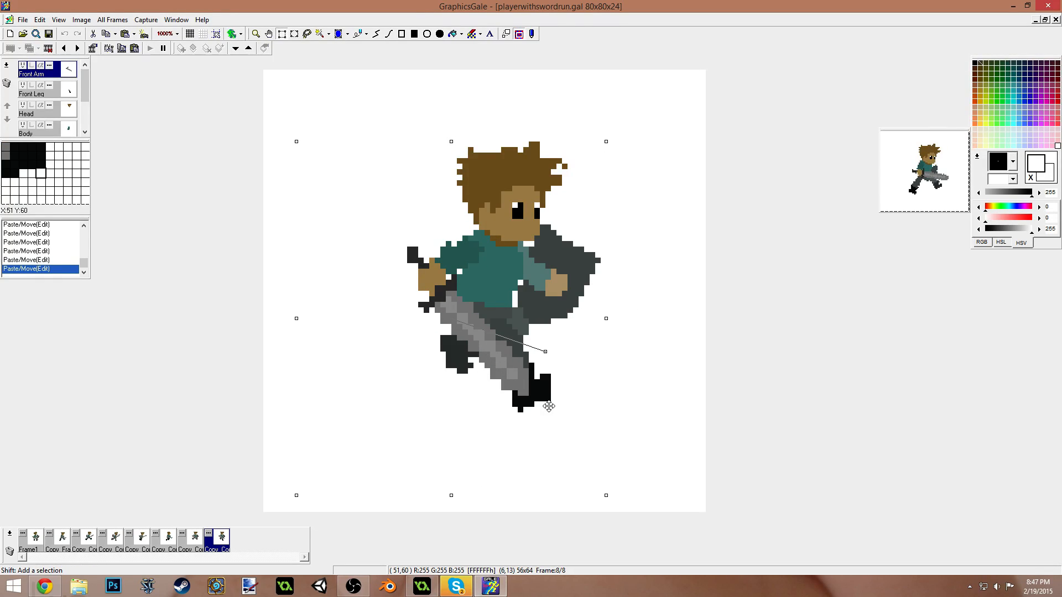
left_click_drag(545, 352, 454, 360)
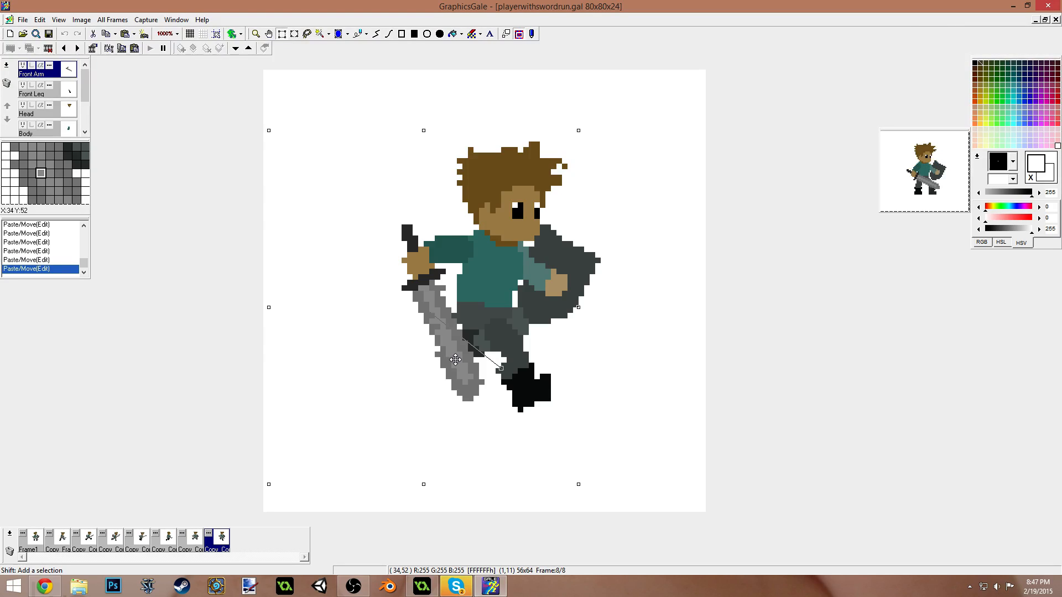
left_click_drag(452, 363, 458, 361)
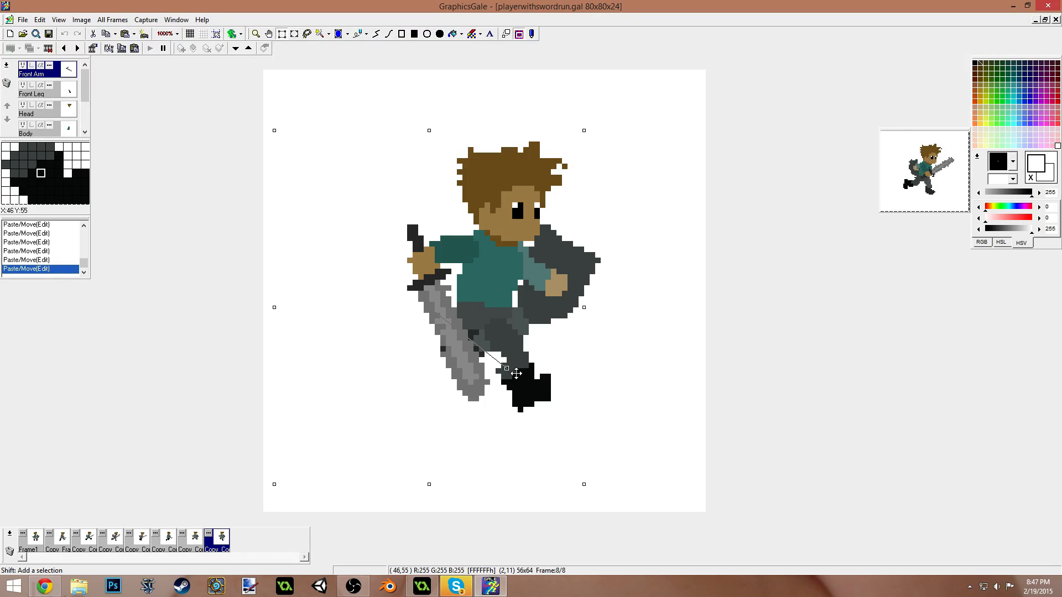
mouse_move(507, 367)
left_mouse_down()
mouse_move(520, 372)
mouse_move(494, 373)
left_mouse_up()
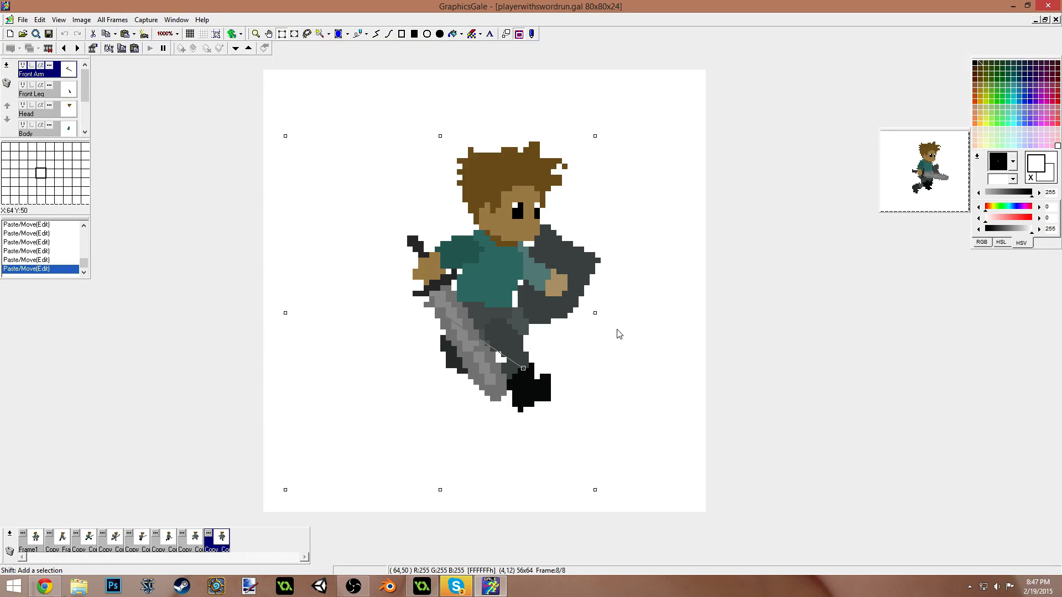
left_click(650, 251)
- Rotate frame 8's back arm and shield counterclockwise by about 20° and shift them 2 pixels right and 1 pixel up
left_click_drag(423, 175, 645, 369)
left_click_drag(84, 93, 84, 119)
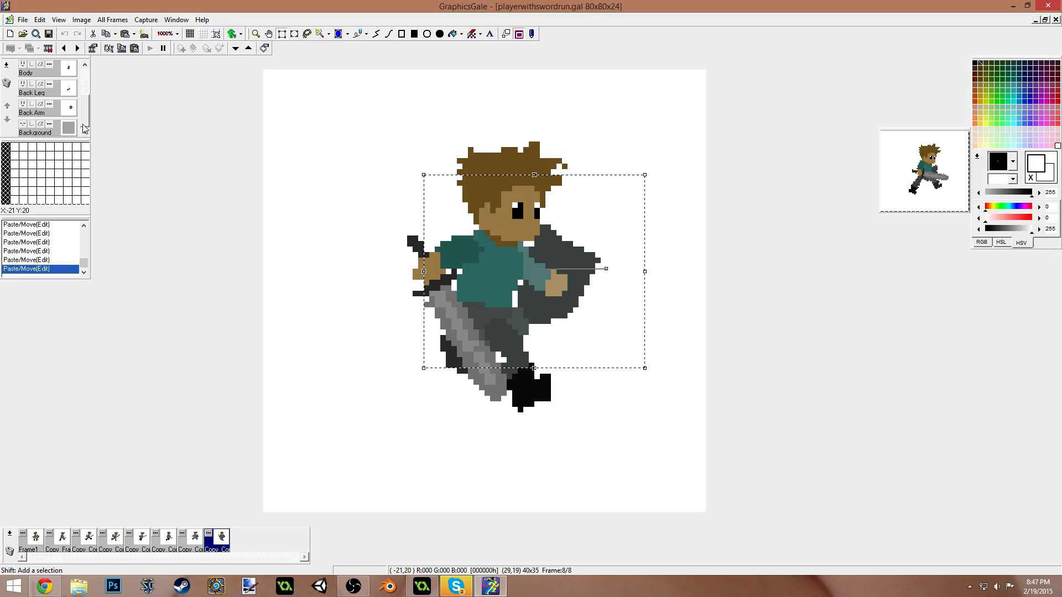
left_click(39, 108)
mouse_move(609, 268)
left_mouse_down()
mouse_move(625, 279)
mouse_move(616, 260)
left_mouse_up()
left_click_drag(614, 308, 610, 296)
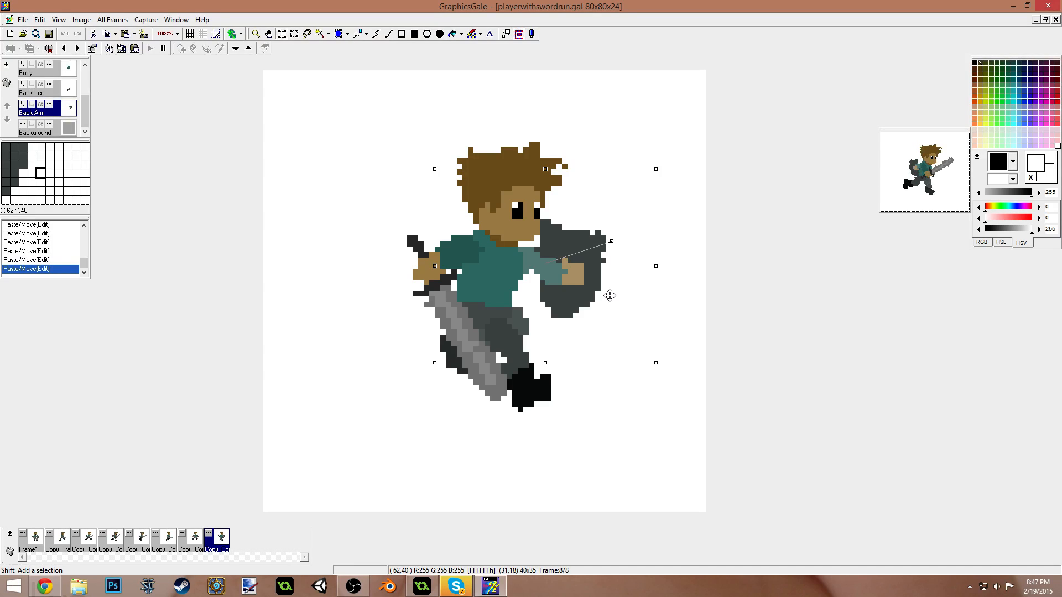
left_click(602, 447)
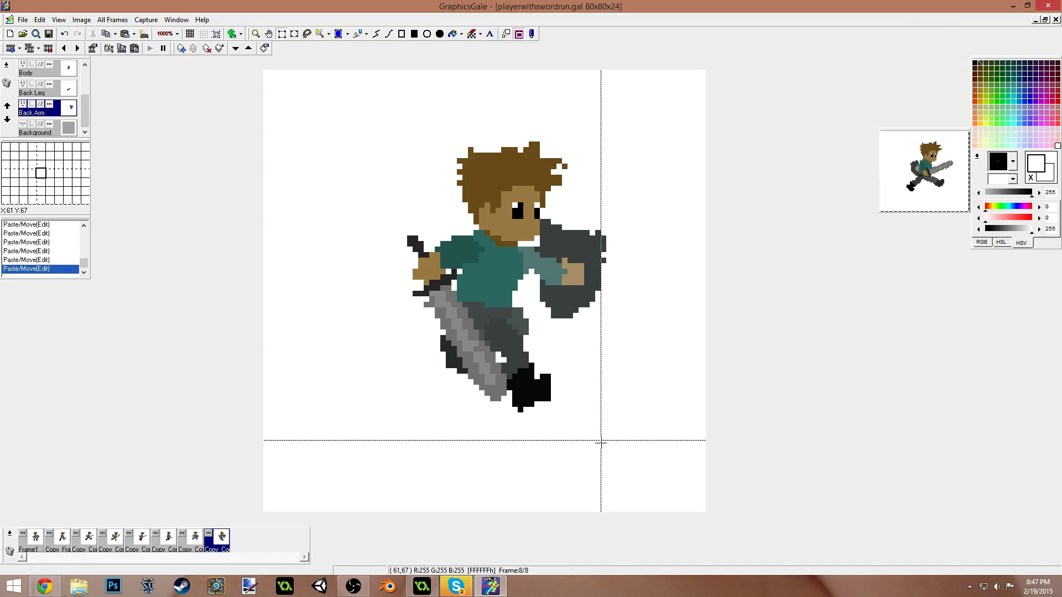
- Delete the standing pose in frame 1 from the animation
left_click(37, 541)
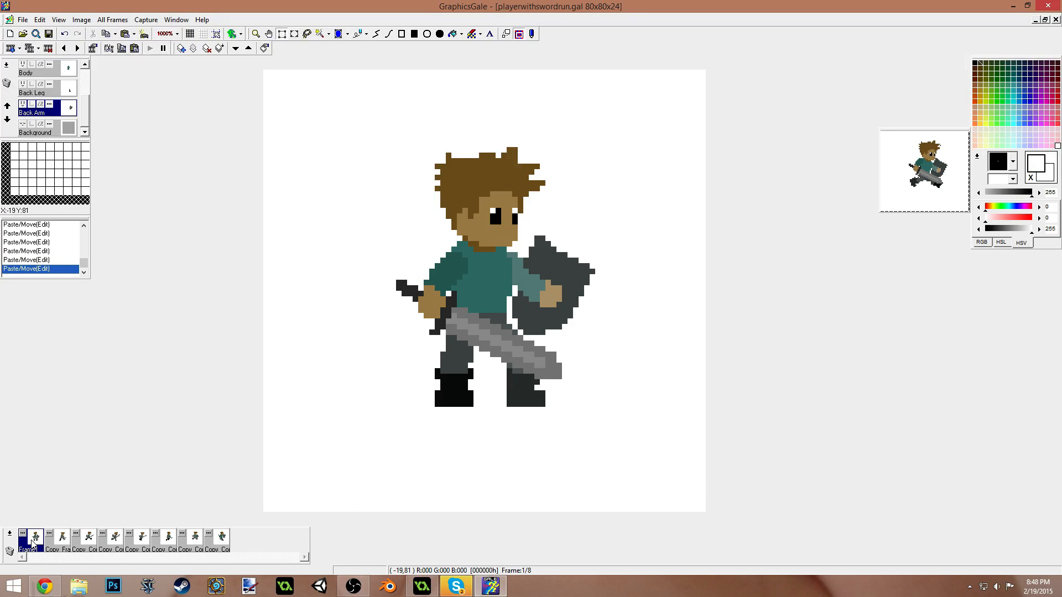
left_click(48, 48)
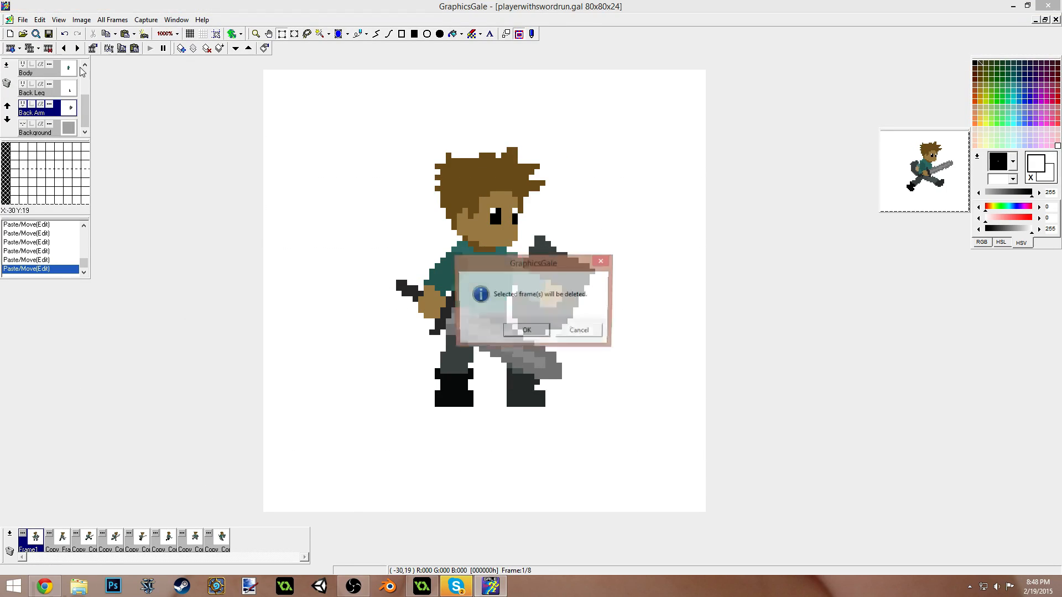
left_click(540, 330)
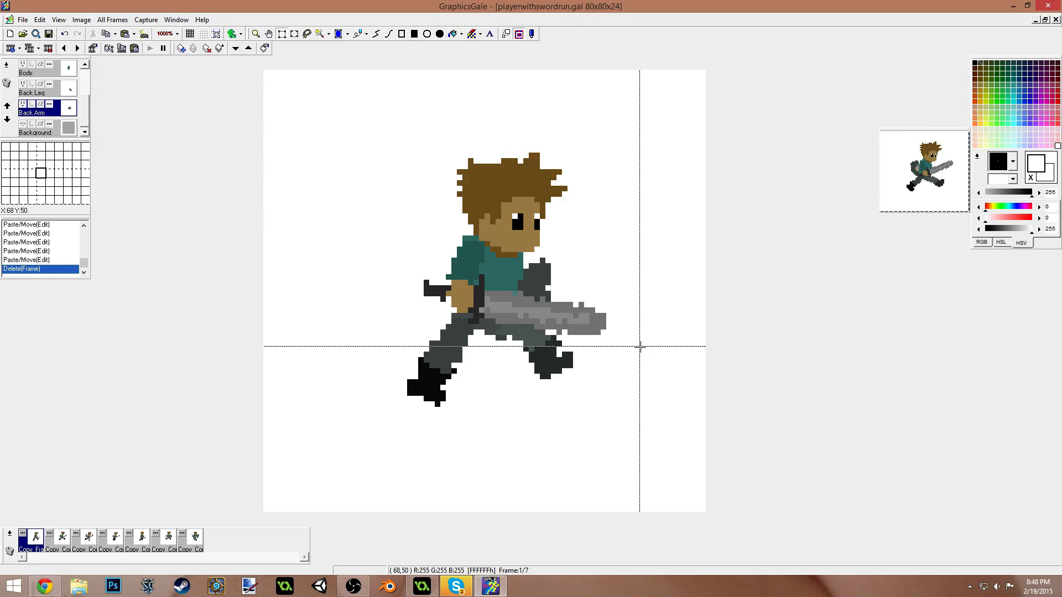
- Set the animation preview's playback speed to Faster, view it at 400% and return the preview zoom to 200%
right_click(913, 197)
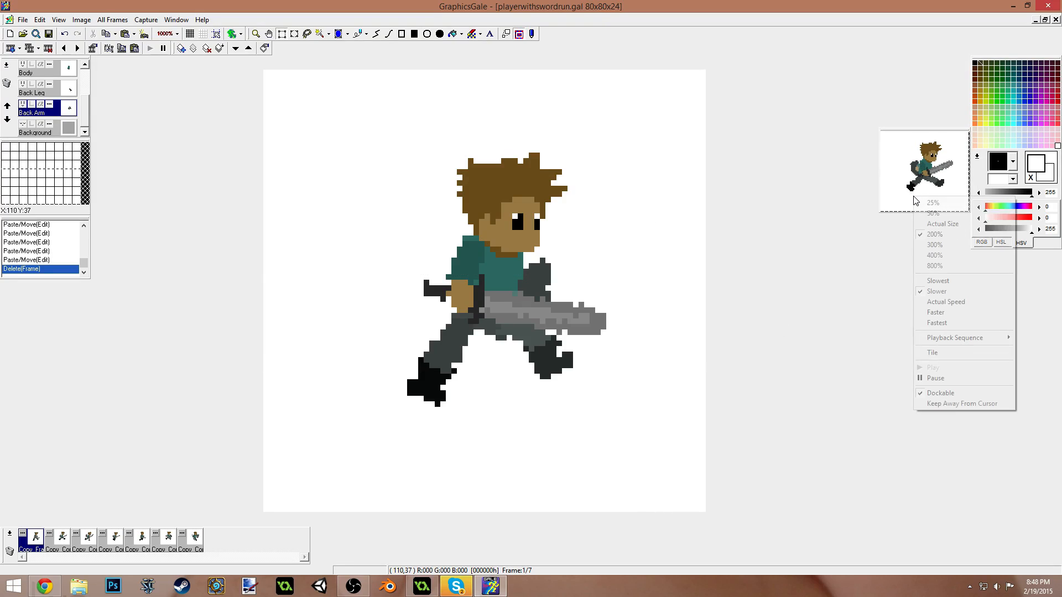
left_click(943, 311)
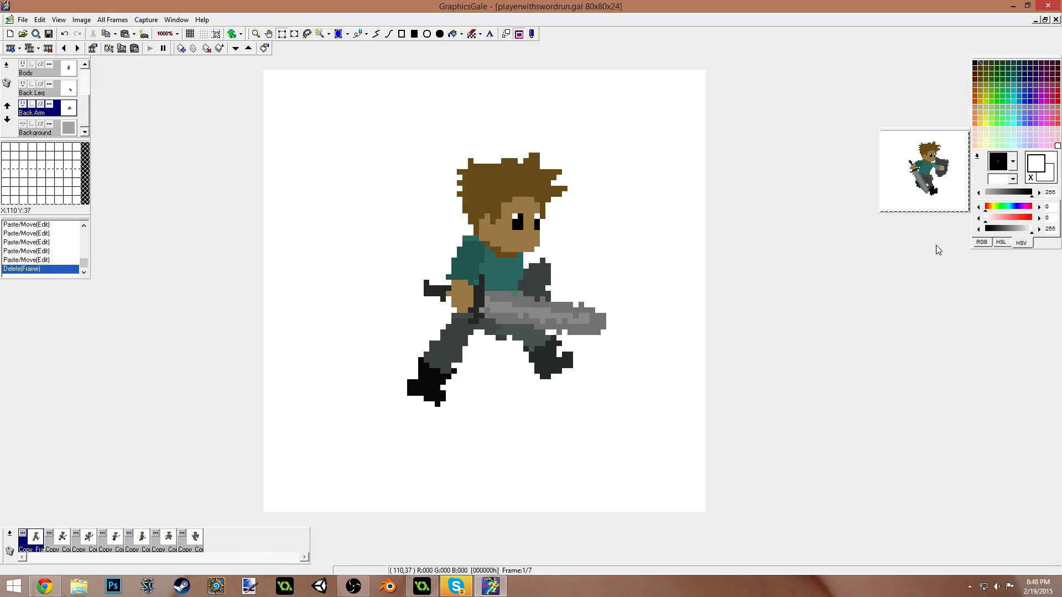
right_click(932, 200)
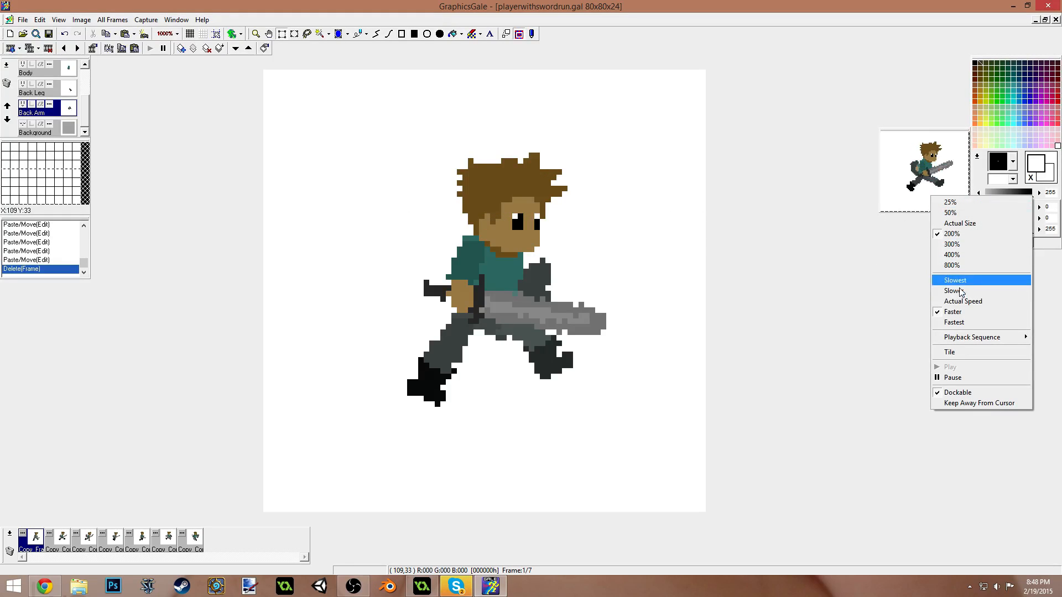
left_click(957, 255)
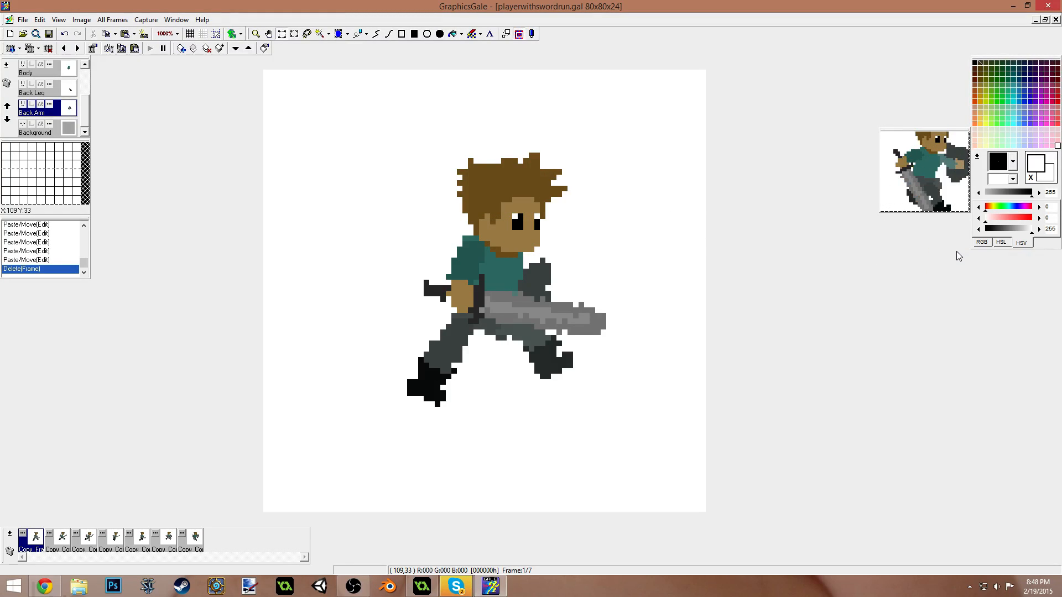
right_click(949, 218)
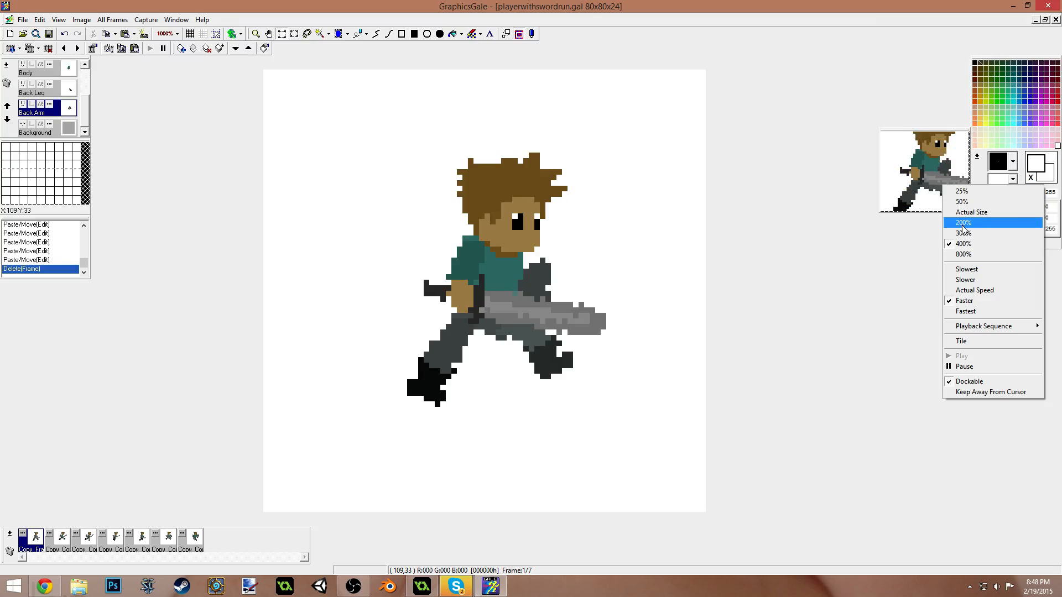
left_click(963, 223)
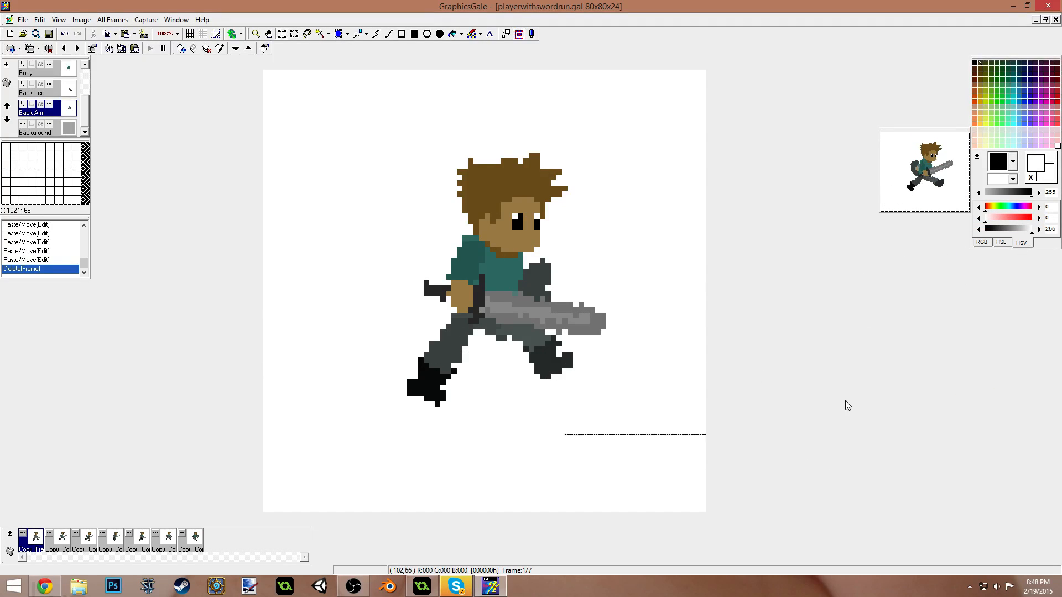
- Compare the poses of the first two frames with those of the last two frames
left_click(194, 537)
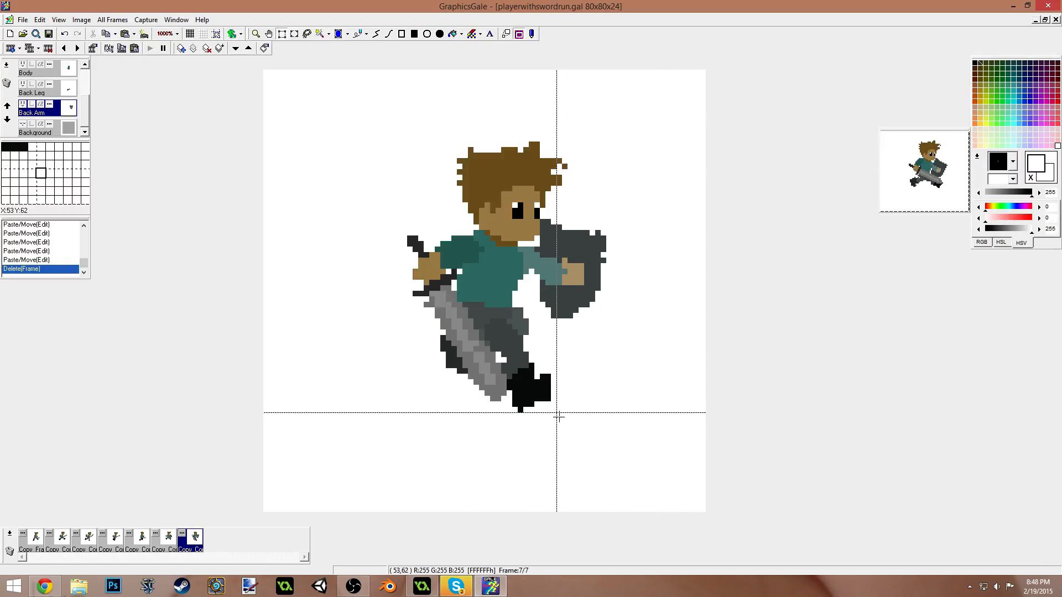
left_click(29, 545)
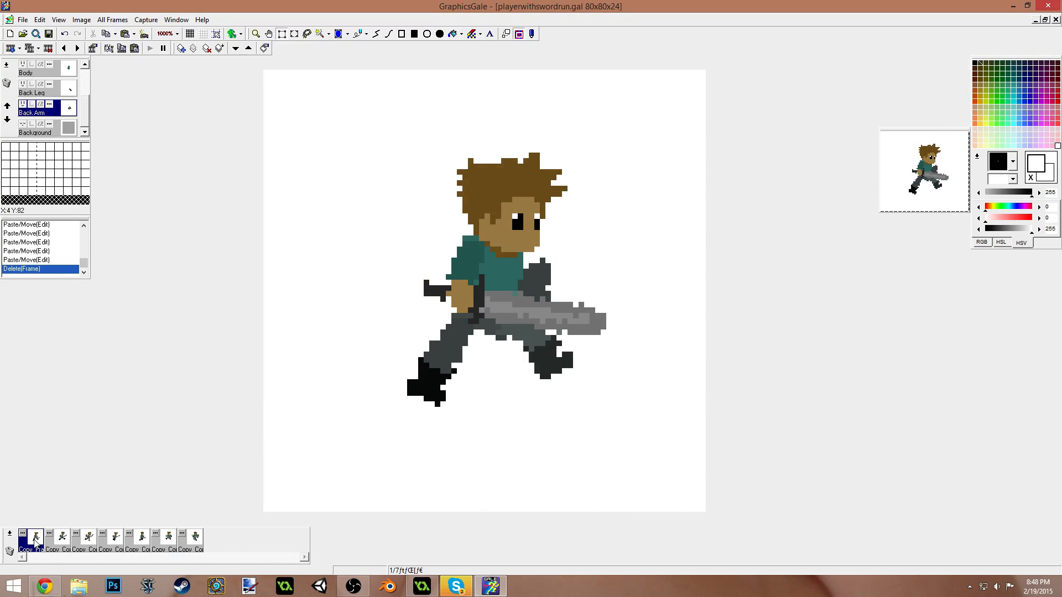
left_click(63, 541)
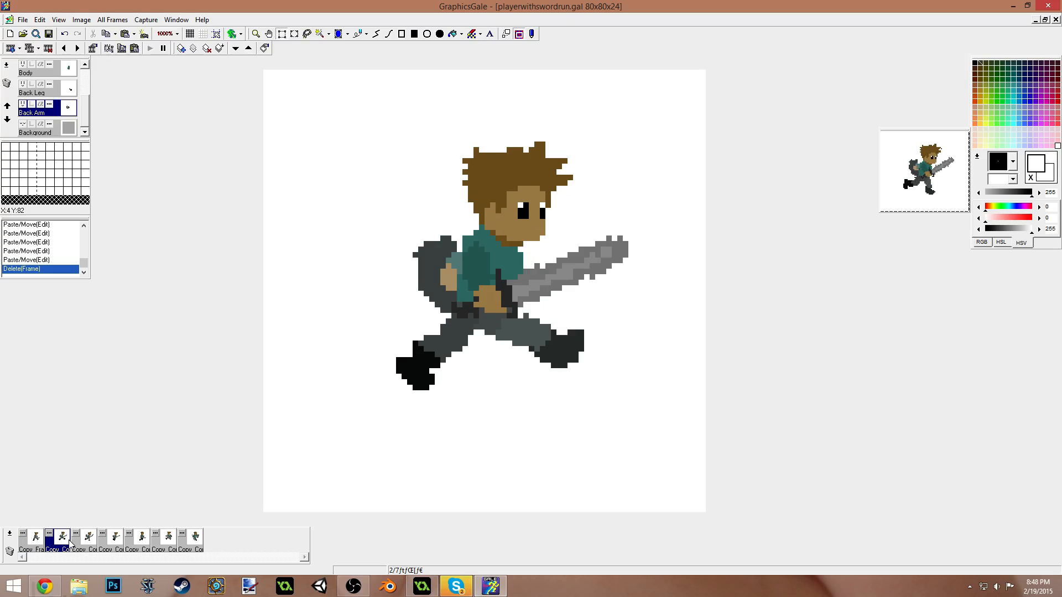
left_click(197, 546)
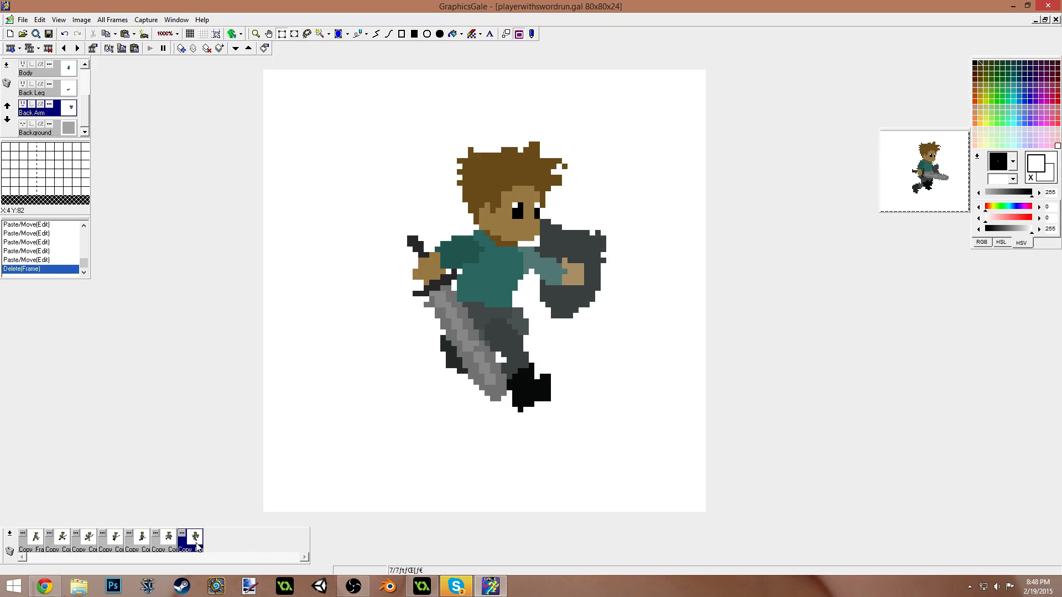
left_click(37, 544)
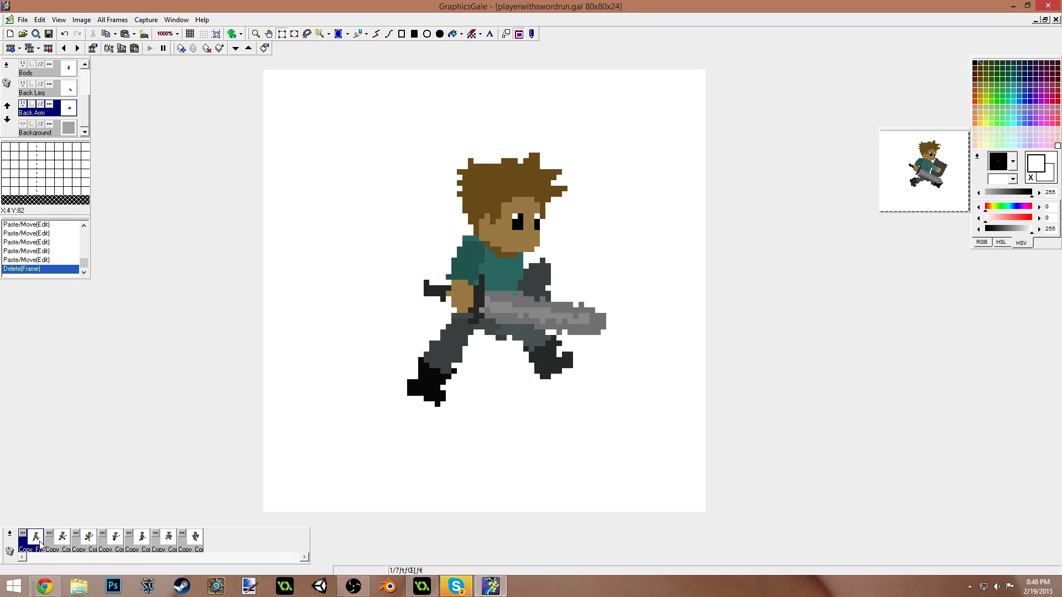
left_click(170, 544)
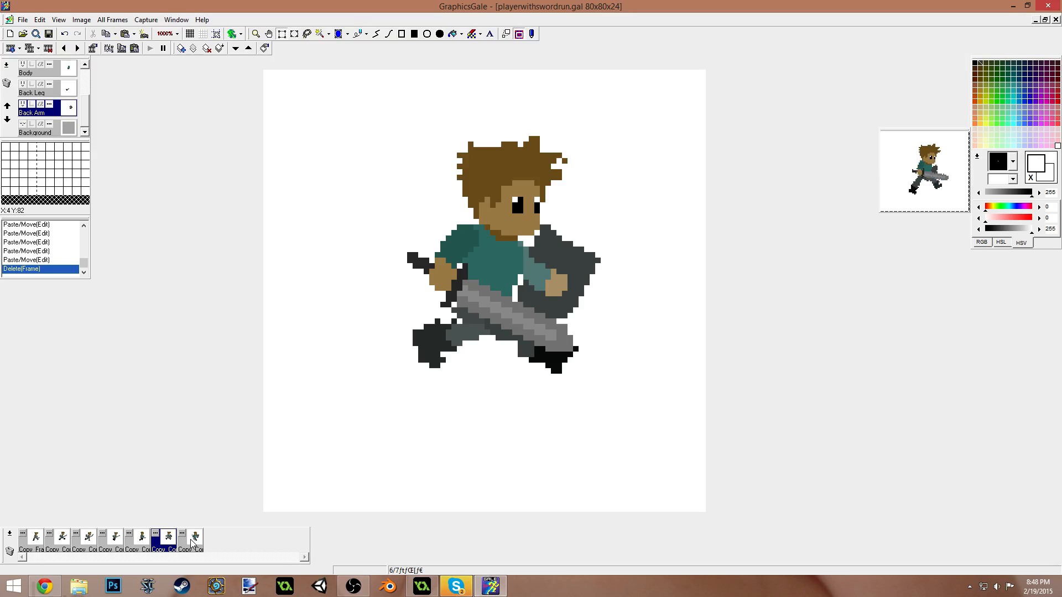
left_click(197, 542)
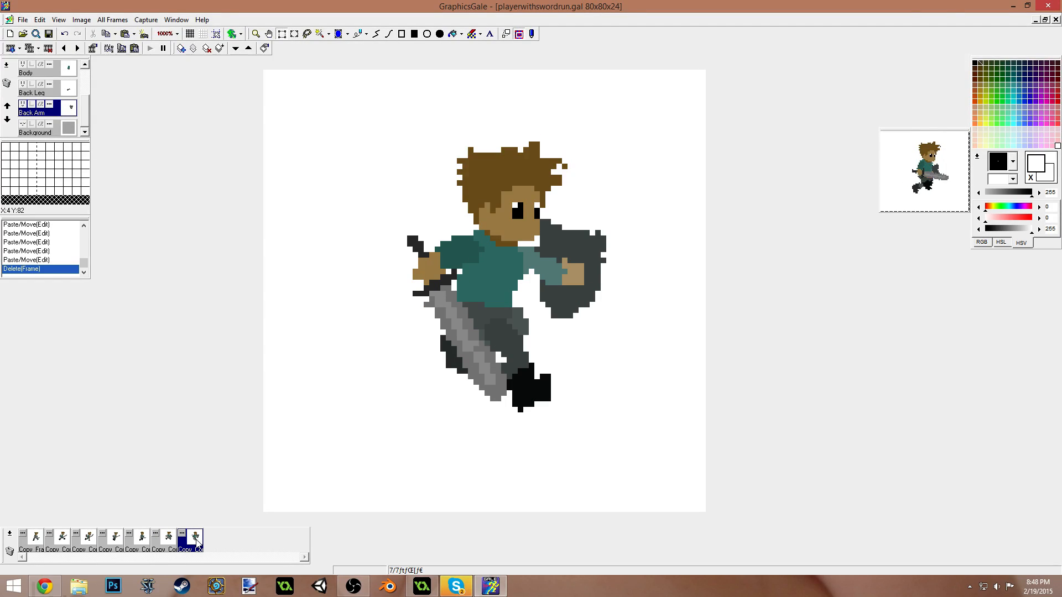
left_click(37, 545)
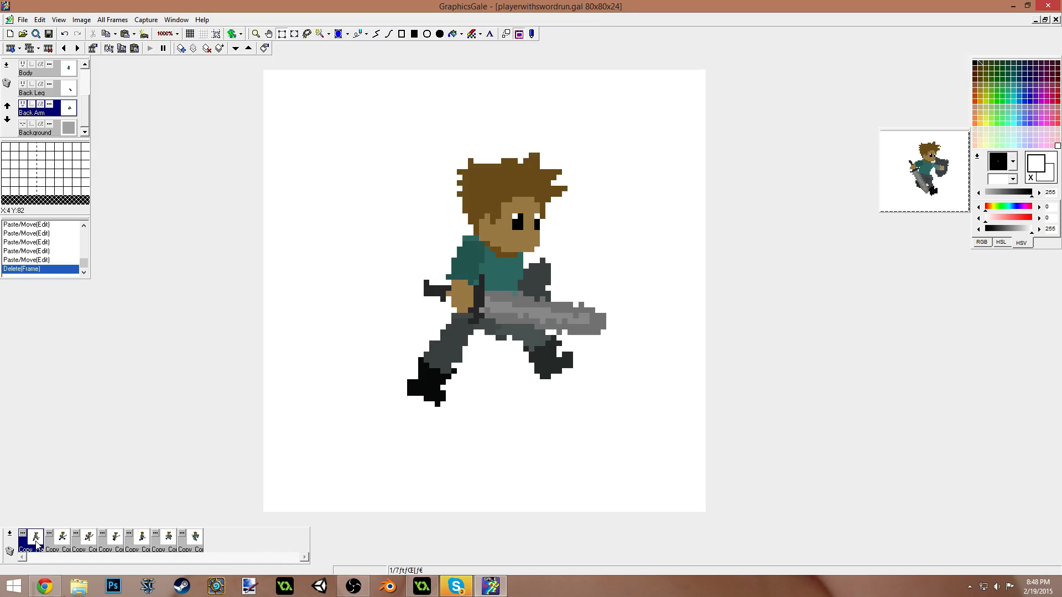
- Try duplicating frame 7 at the end of the animation
left_click(187, 545)
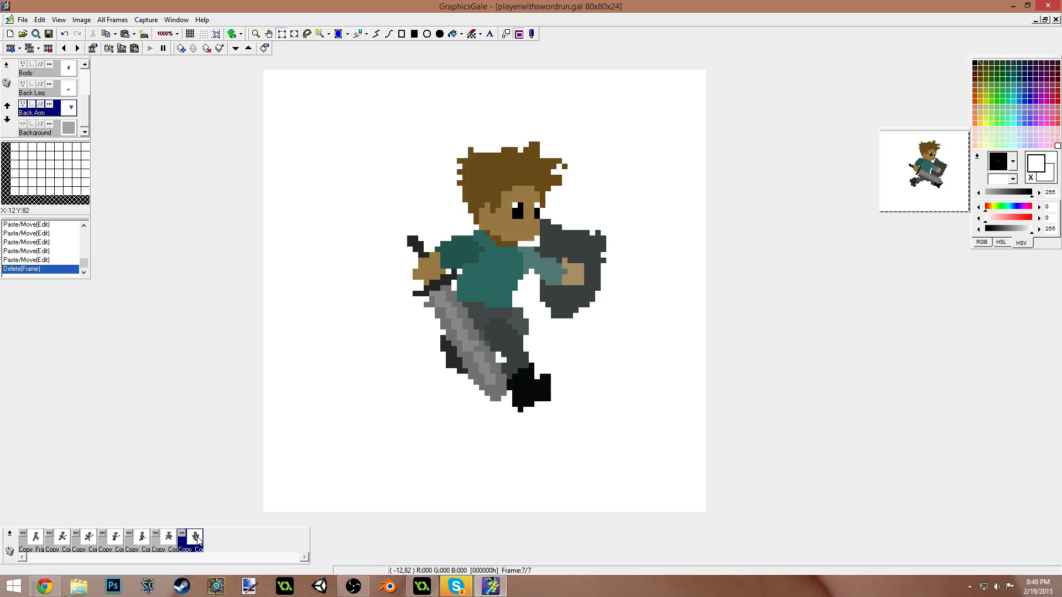
key("ctrl+d")
left_click(545, 363)
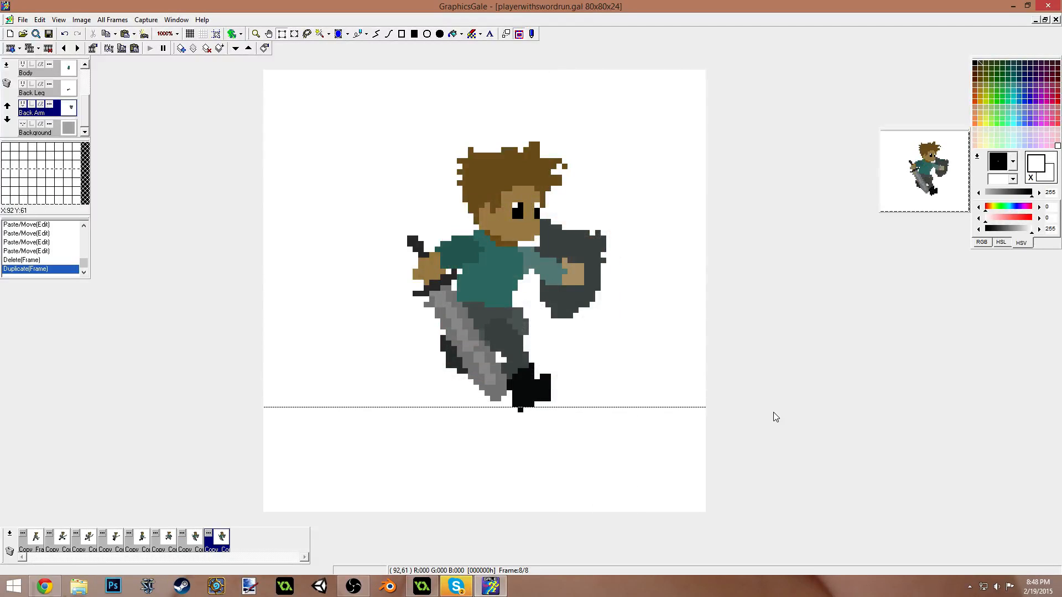
- Set the preview's playback speed to Slower and compare frames 7 and 8
right_click(933, 178)
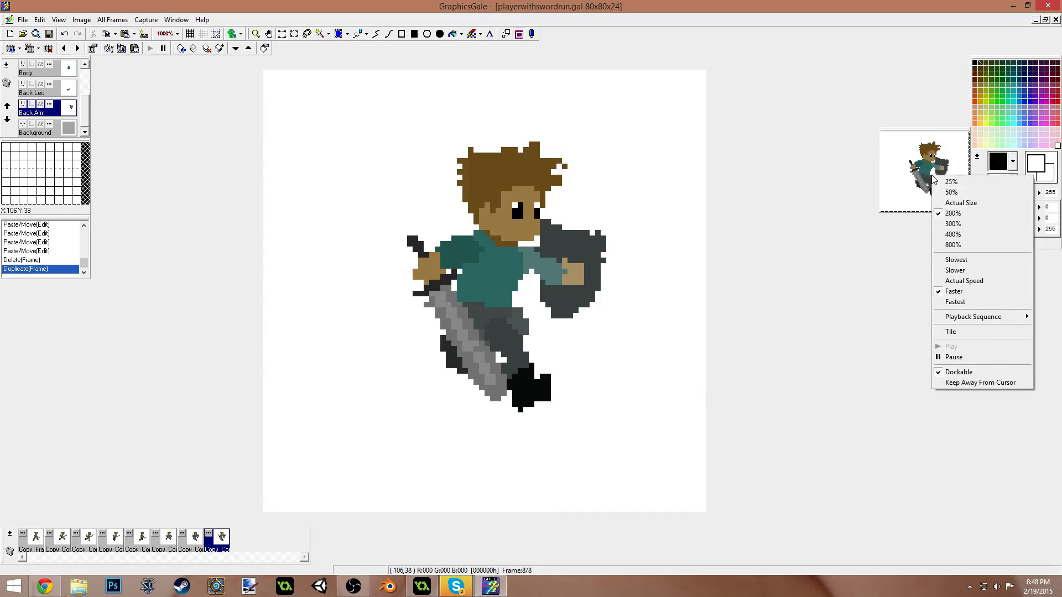
left_click(955, 270)
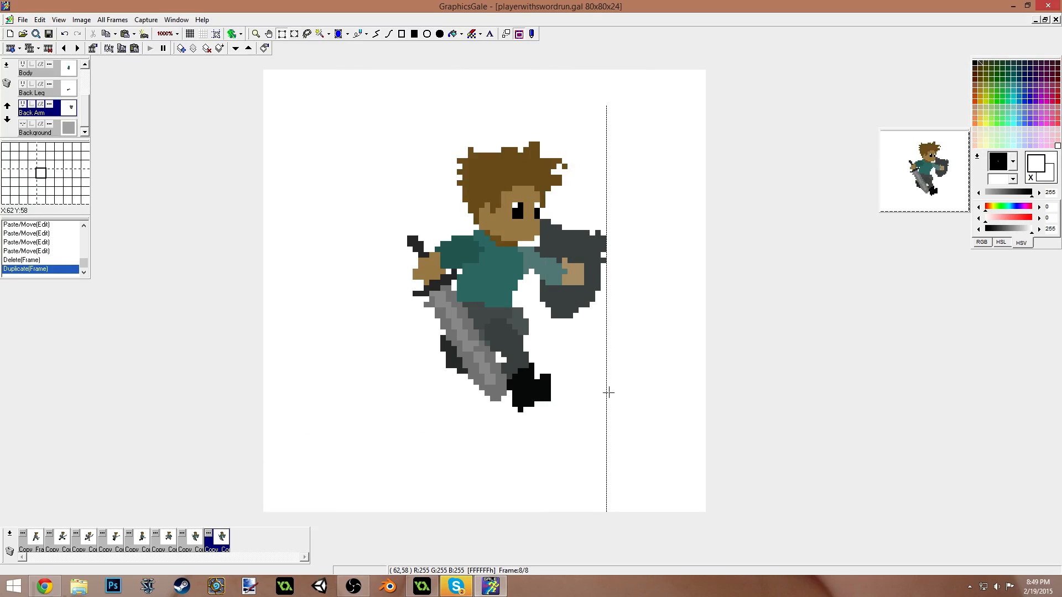
left_click(194, 542)
left_click(220, 542)
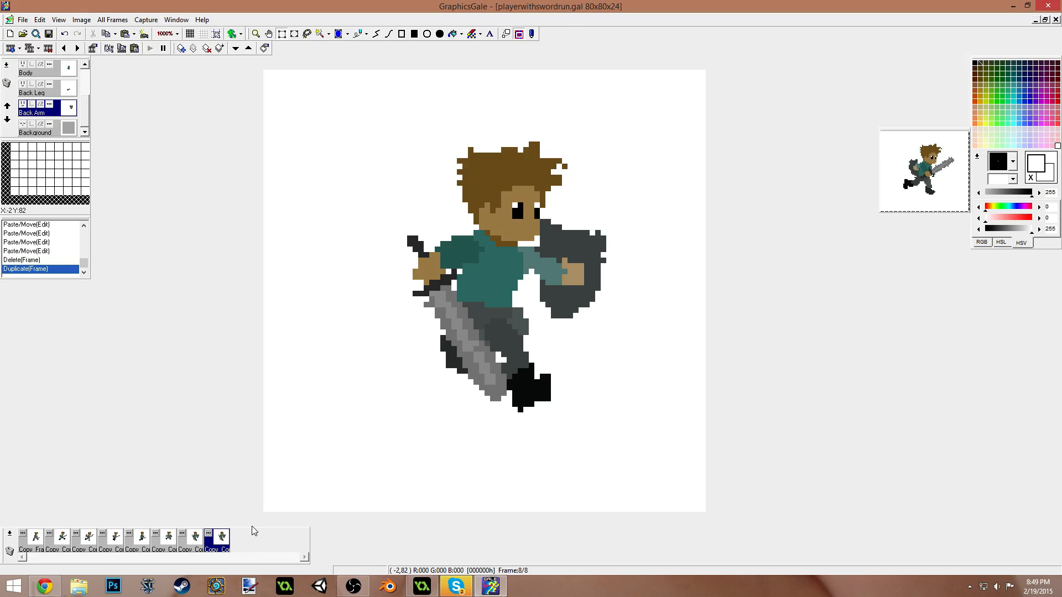
- Undo the frame duplication and erase the back-leg pixels protruding in front of the thigh on frame 7's Back Leg layer
key("ctrl+z")
left_click(196, 543)
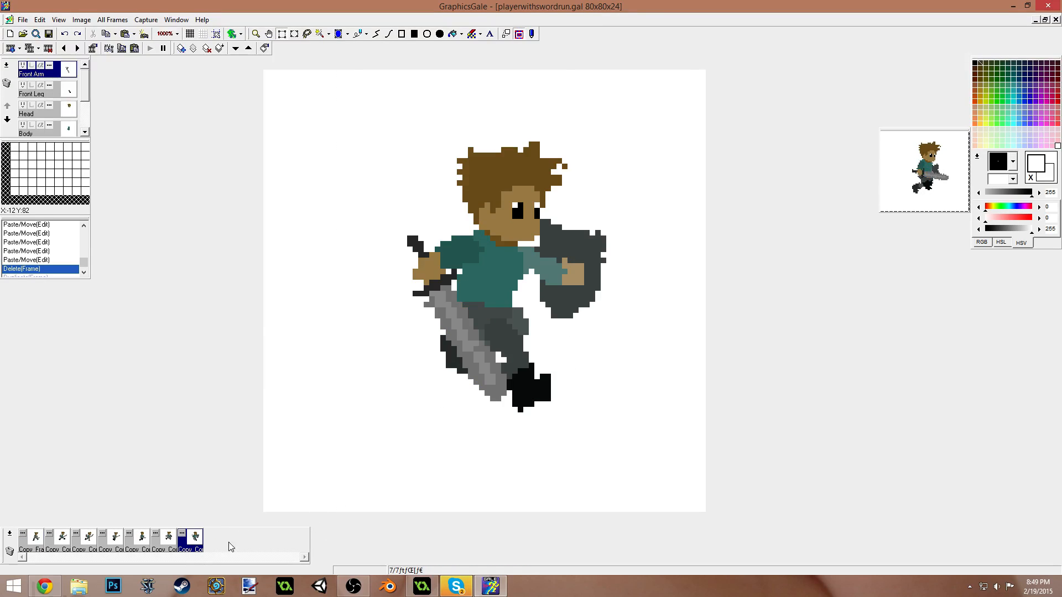
left_click_drag(84, 83, 92, 128)
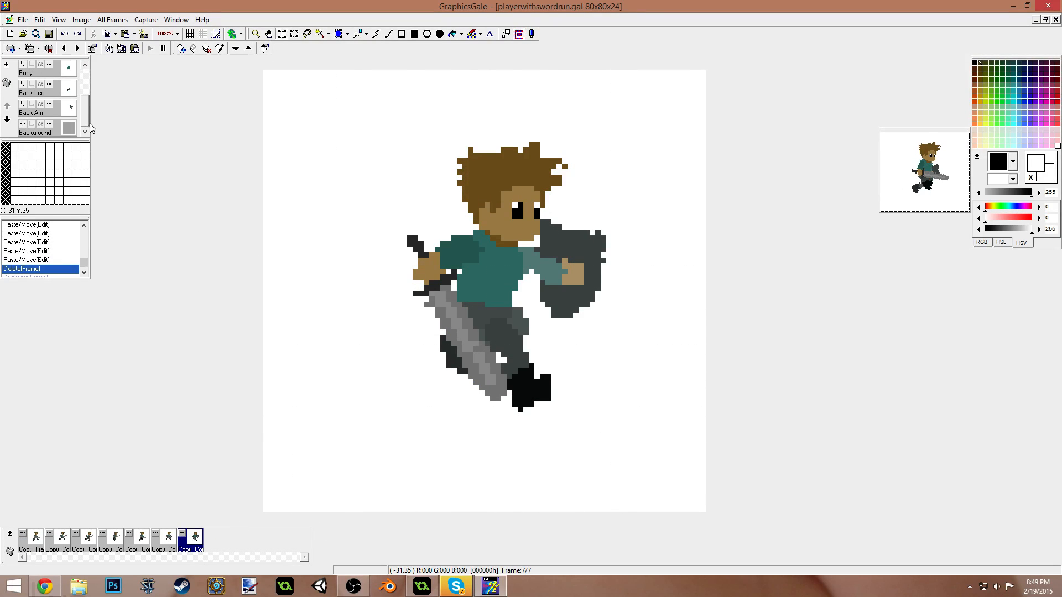
left_click(42, 98)
key("p")
left_click_drag(526, 332, 525, 323)
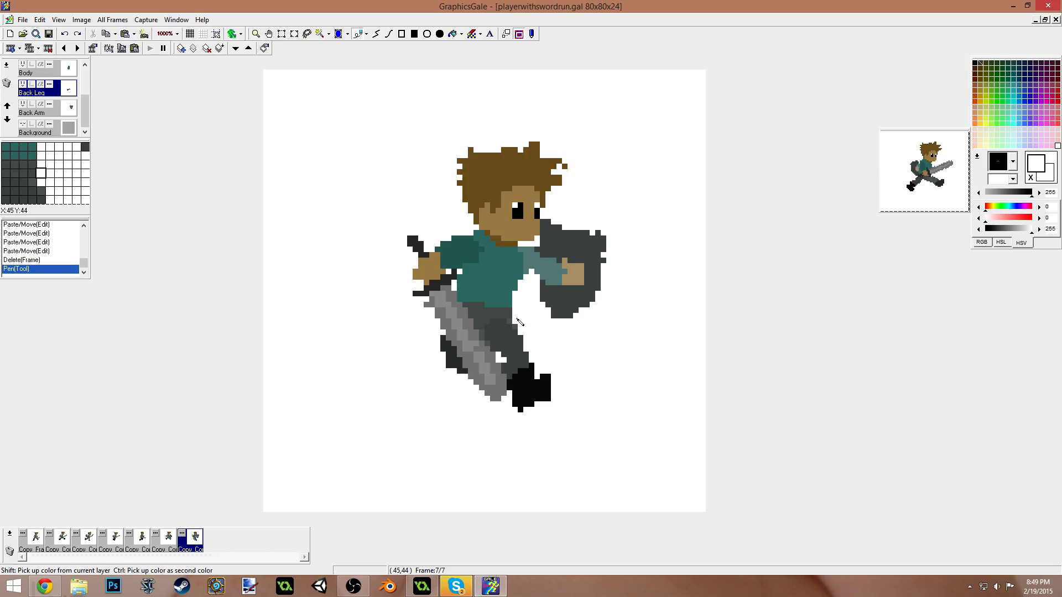
left_click(515, 332)
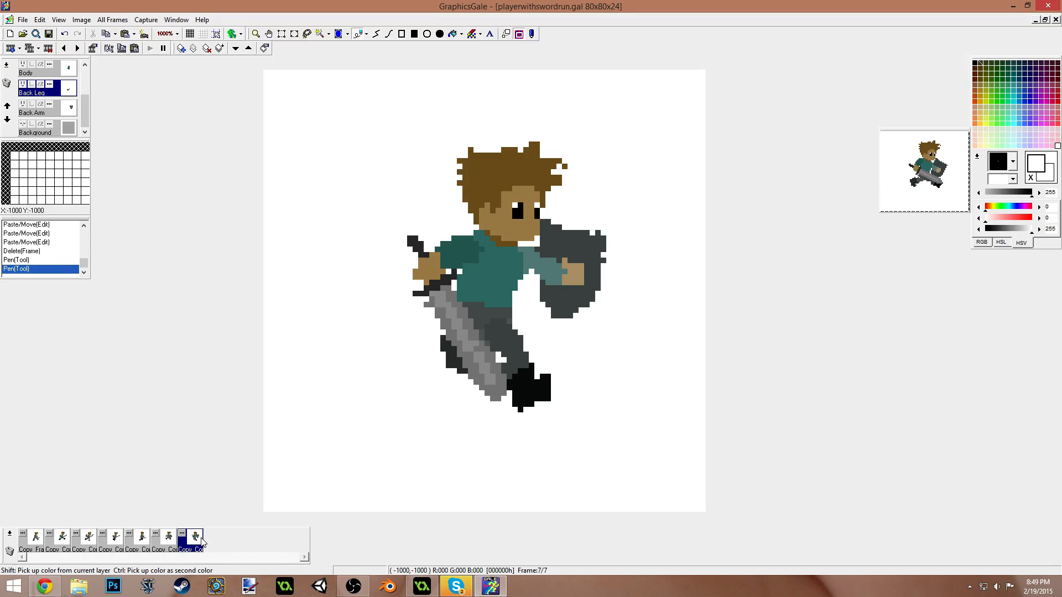
- Duplicate frame 7 as the last frame and lower the copy's body and head by 1 pixel each on their own layers
key("ctrl+d")
left_click(546, 365)
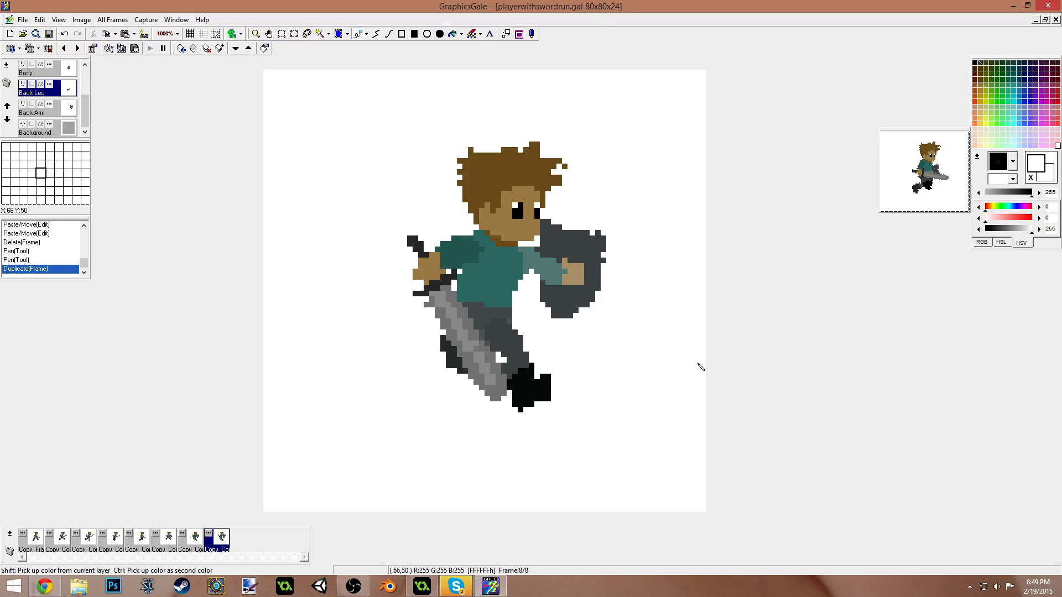
scroll(86, 116, "up", 2)
left_click(45, 104)
left_click_drag(475, 237, 522, 269)
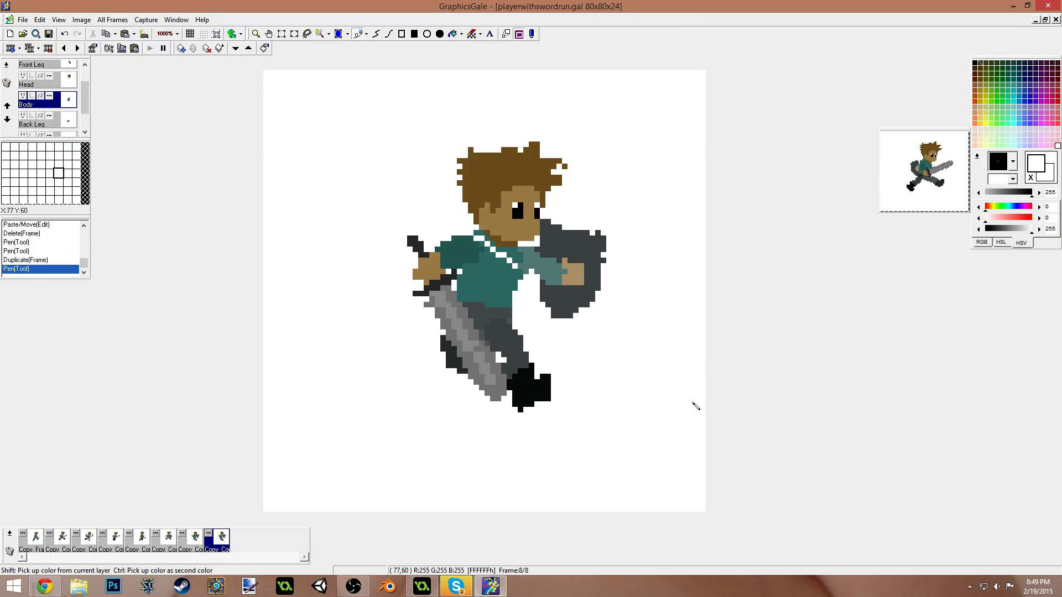
key("ctrl+z")
key("s")
left_click_drag(358, 108, 661, 439)
left_click_drag(603, 396, 603, 398)
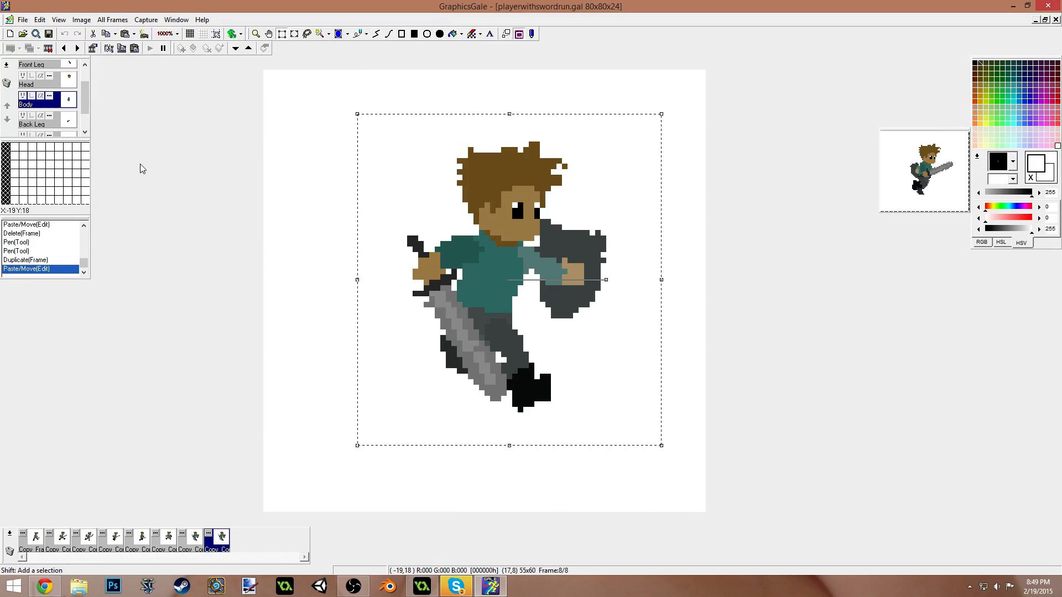
left_click(50, 84)
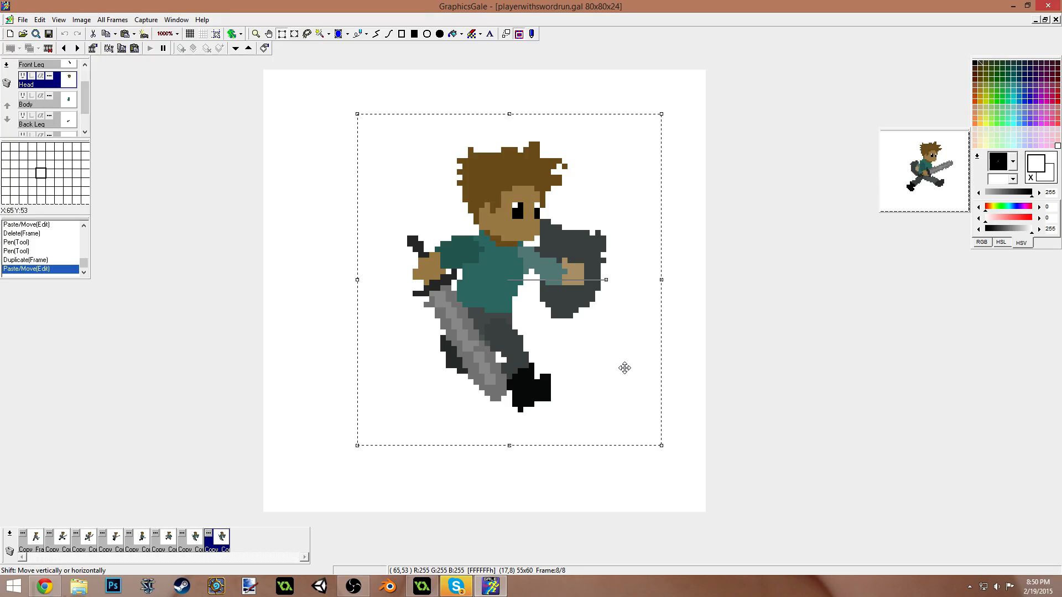
key("Down")
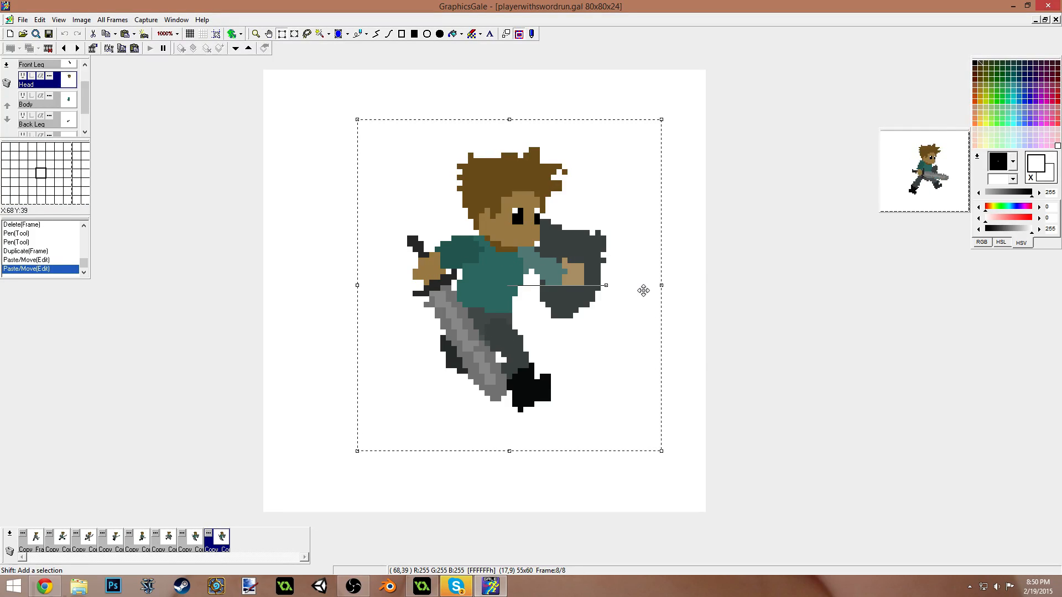
- Compare frames 5 to 7 and shift frame 6's head 1 pixel right on the Head layer
left_click(198, 544)
left_click(173, 548)
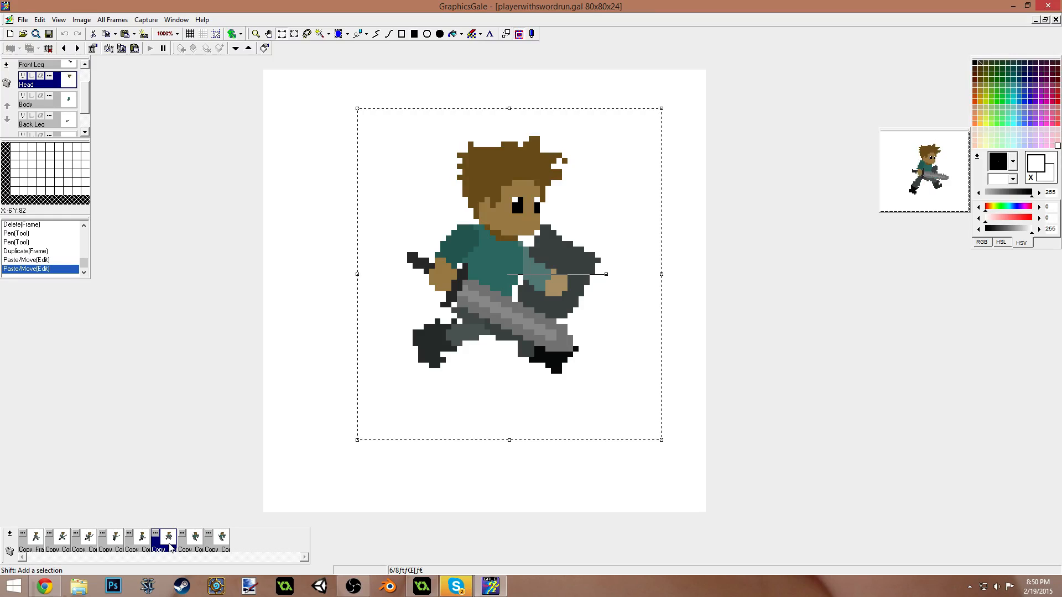
left_click(144, 545)
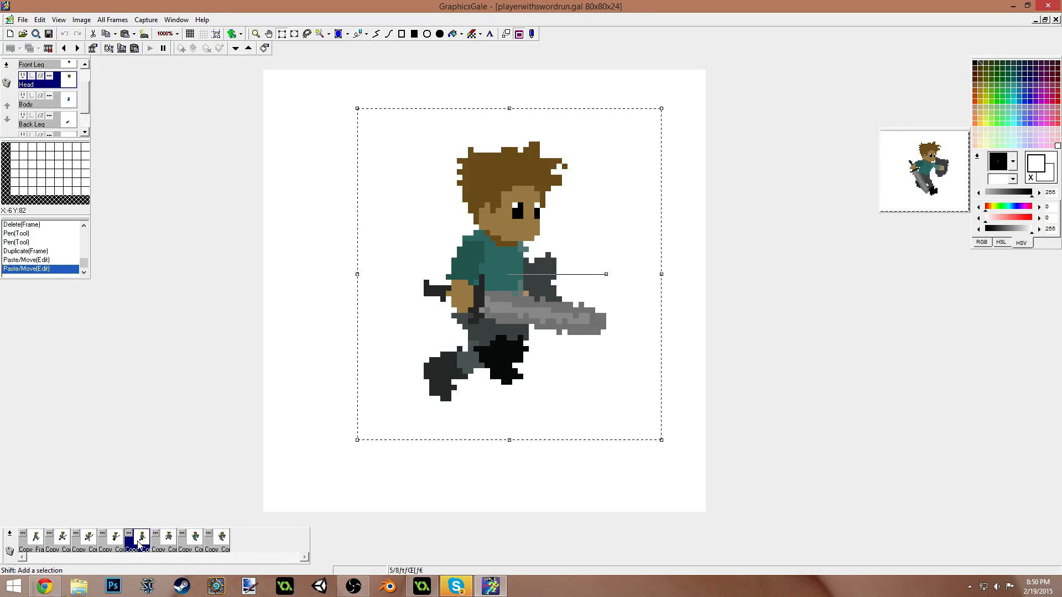
left_click(171, 544)
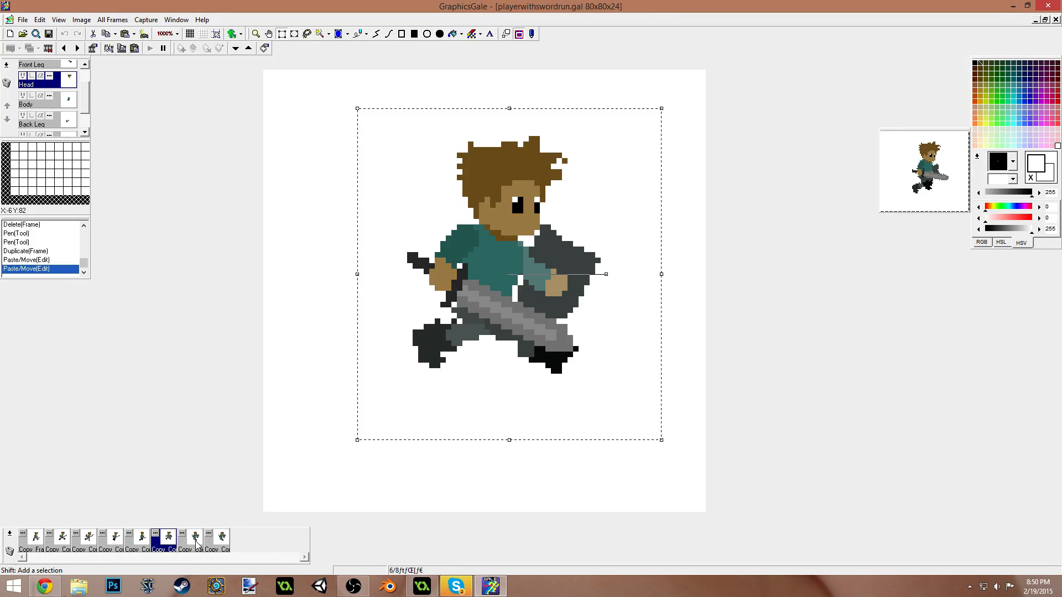
left_click(191, 545)
left_click(165, 548)
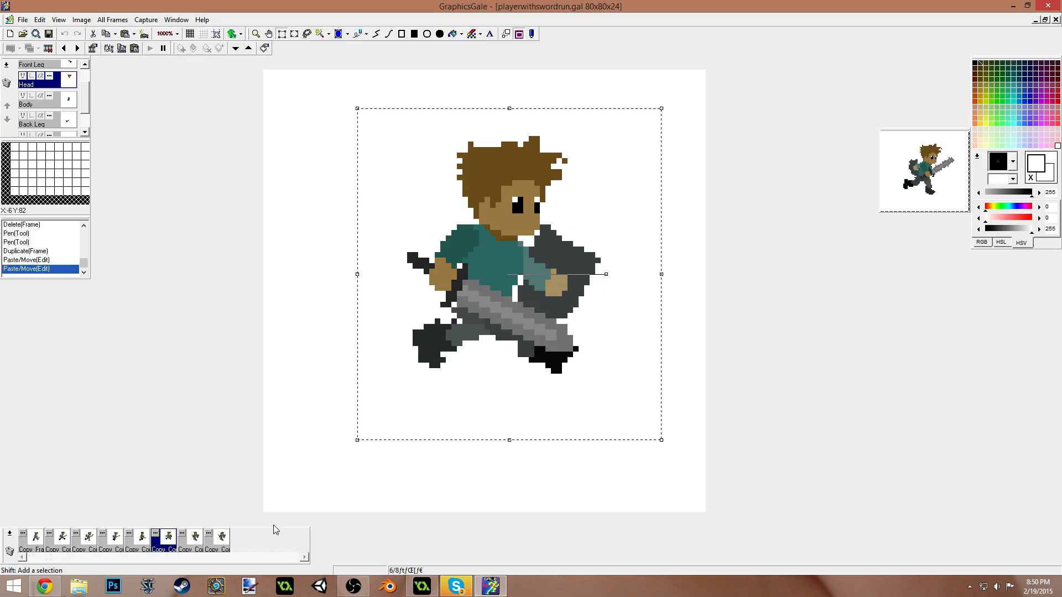
left_click_drag(610, 334, 625, 335)
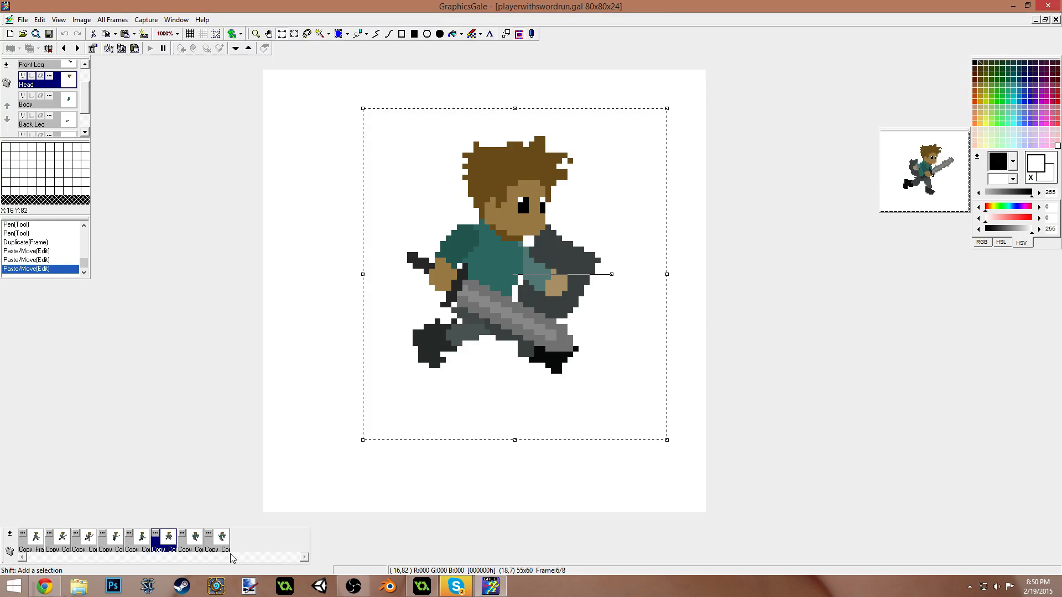
- Shift frame 7's head 1 pixel right and 1 pixel down
left_click(194, 538)
left_click_drag(576, 389, 585, 390)
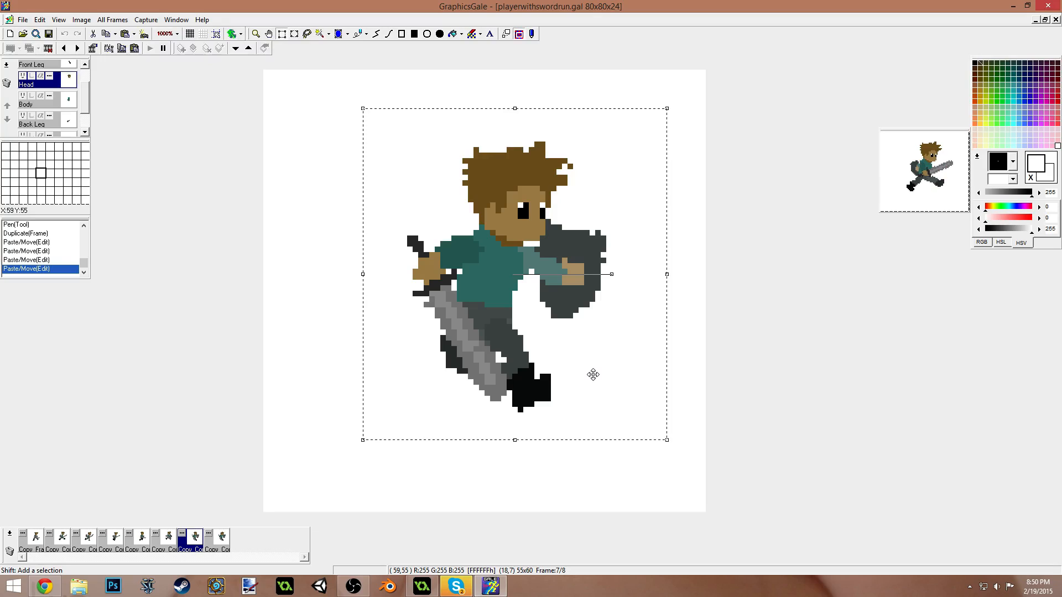
left_click_drag(593, 375, 593, 381)
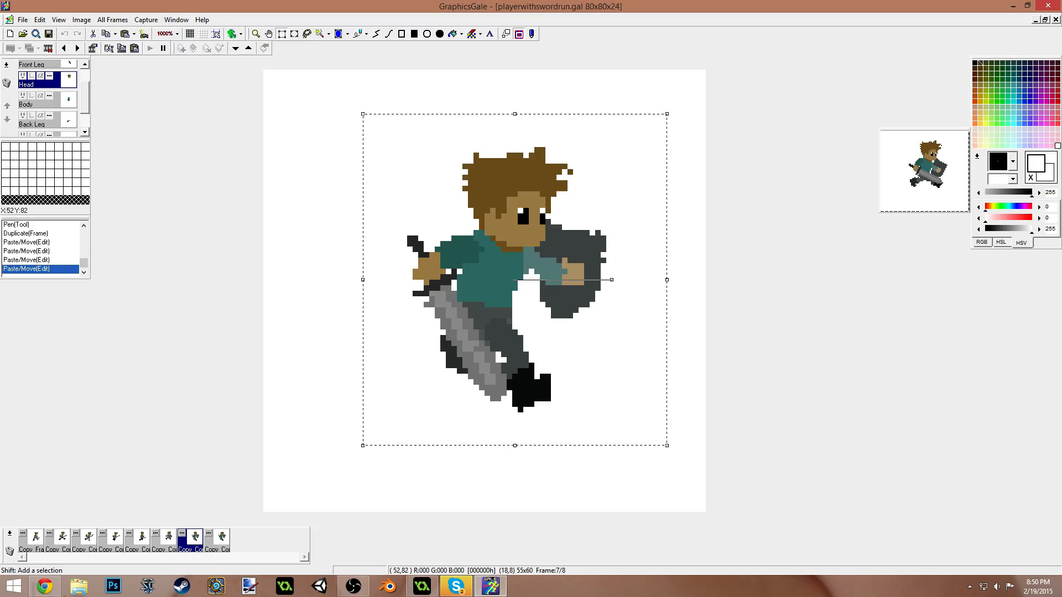
- On frame 8's Back Leg layer, move the back leg forward and rotate it counterclockwise so the thigh swings in front of the body
left_click(223, 540)
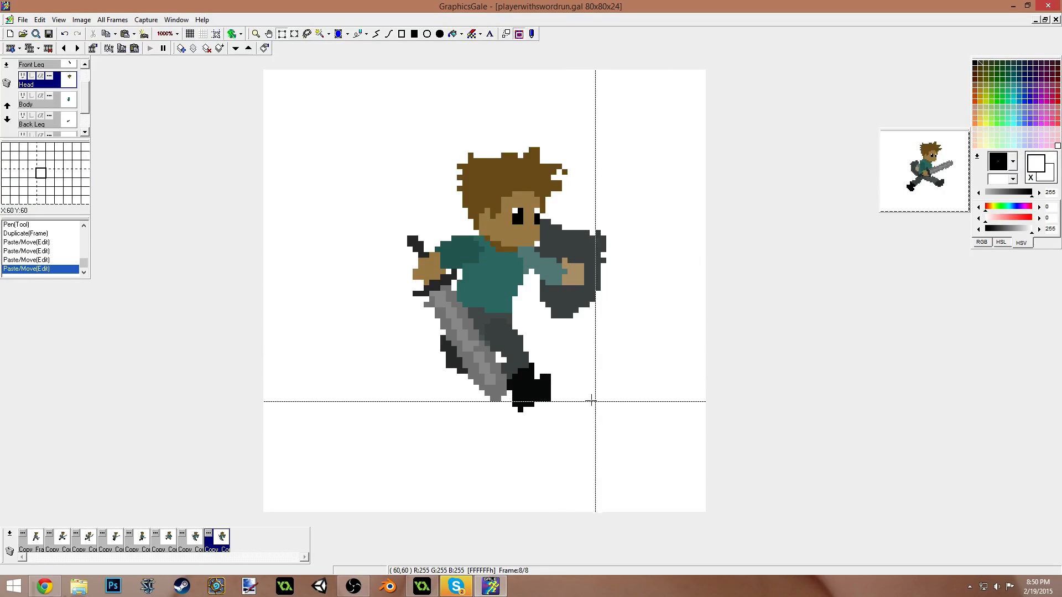
scroll(38, 121, "down", 1)
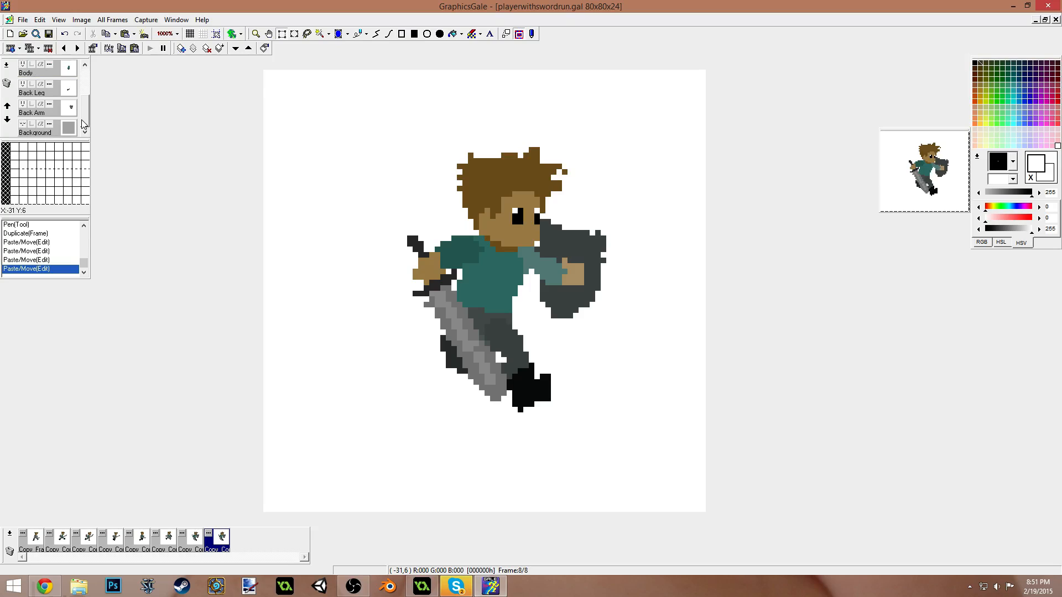
left_click(37, 96)
left_click_drag(385, 291, 573, 435)
mouse_move(517, 411)
left_mouse_down()
mouse_move(570, 399)
mouse_move(545, 407)
left_mouse_up()
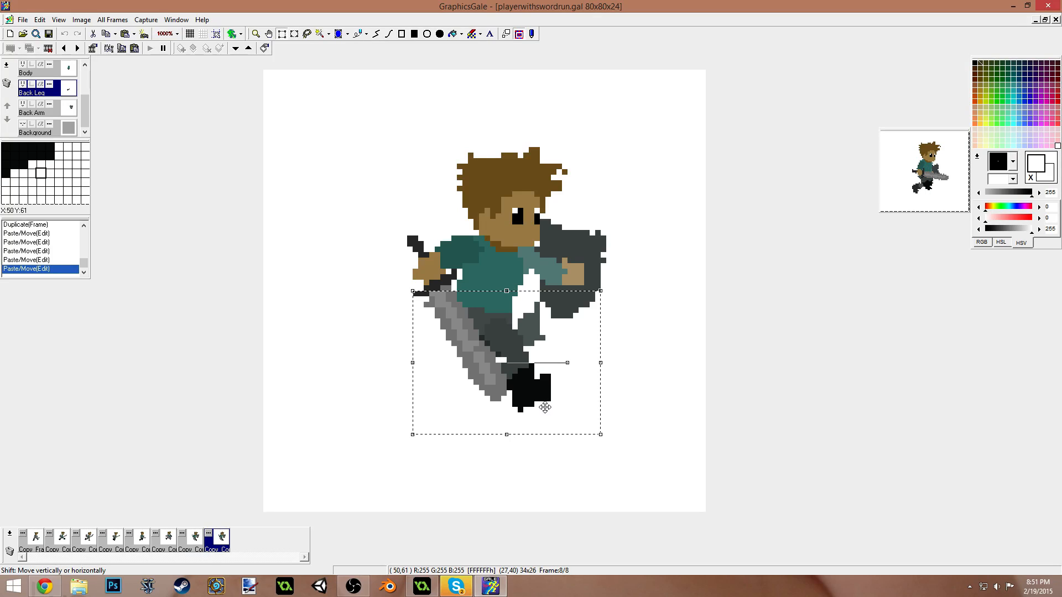
left_click(43, 540)
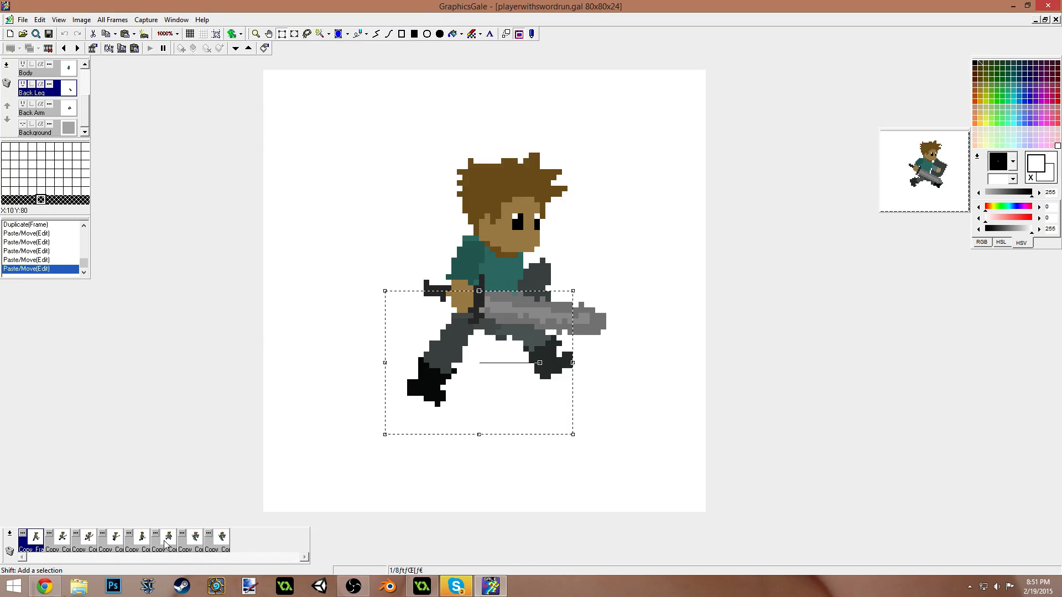
left_click(214, 542)
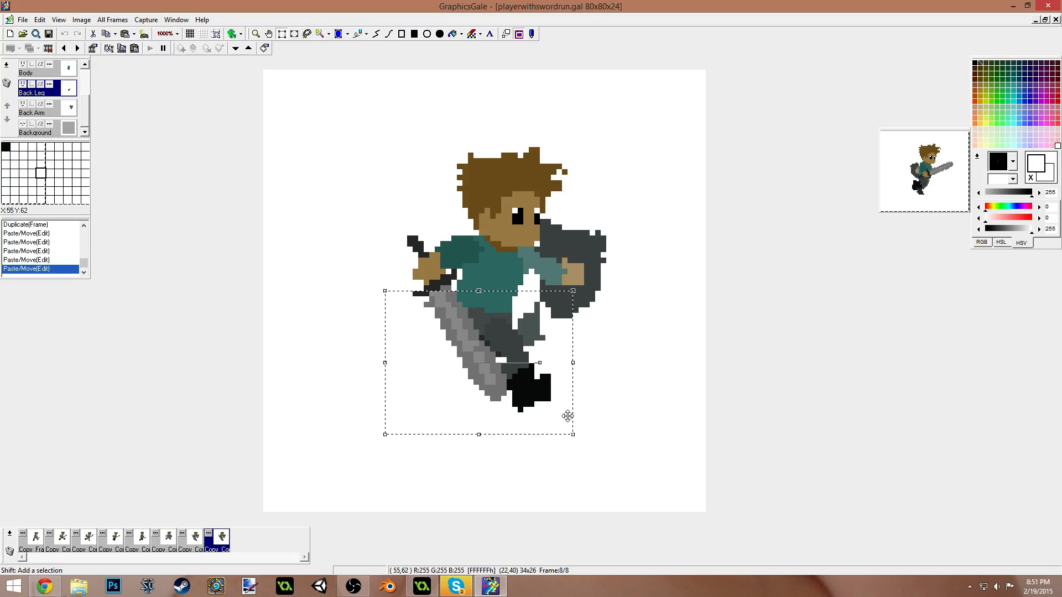
mouse_move(540, 363)
left_mouse_down()
mouse_move(564, 359)
mouse_move(607, 379)
mouse_move(609, 363)
mouse_move(534, 380)
mouse_move(550, 376)
left_mouse_up()
left_click(607, 379)
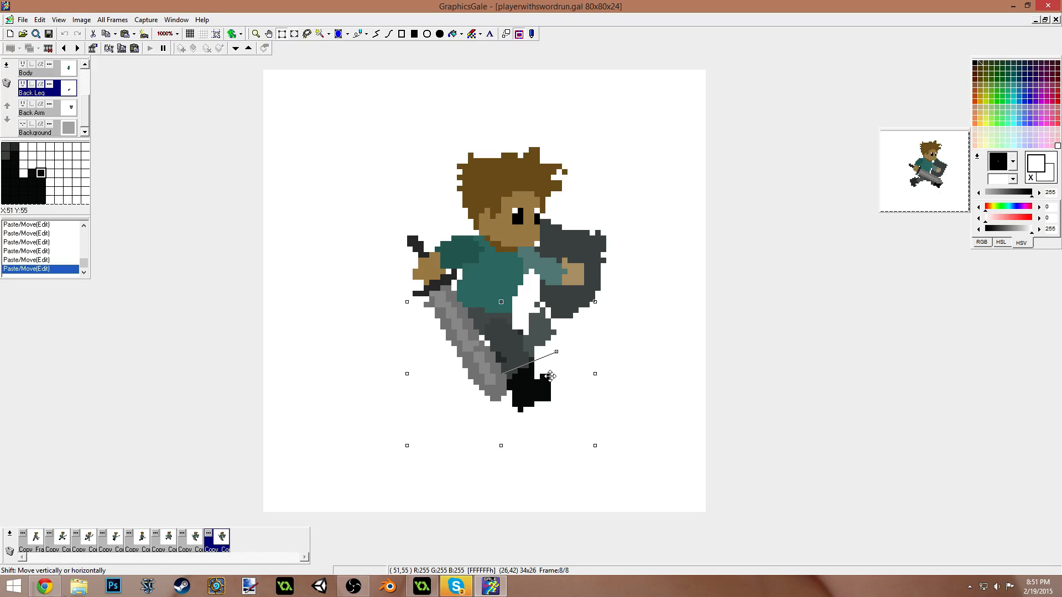
left_click(669, 380)
- Paint in the missing back thigh on frame 8 with the leg's grey trouser colour and clean up the knee's outline
right_click(591, 349)
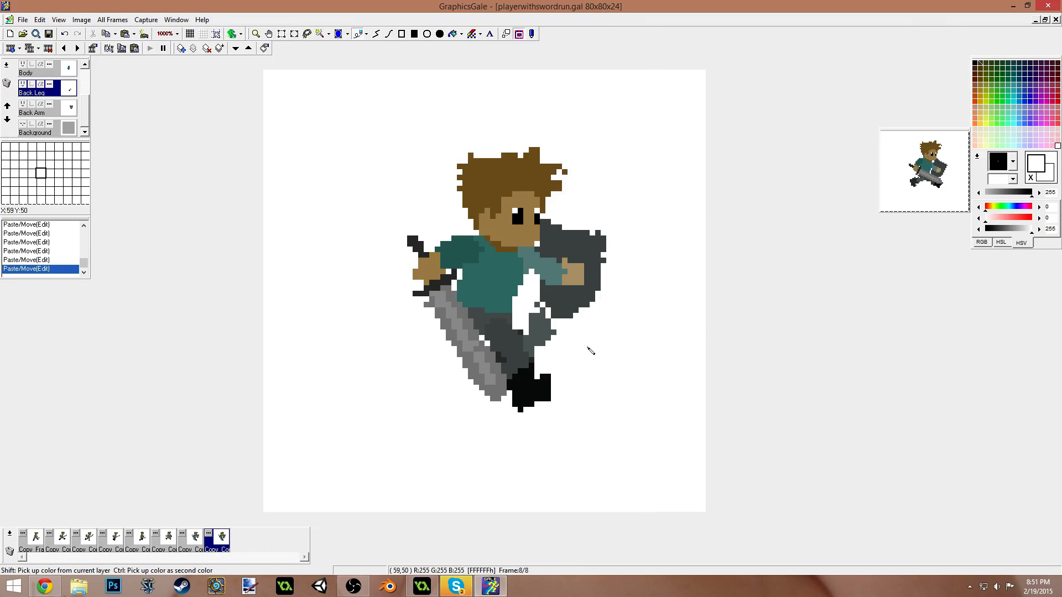
right_click(537, 332)
mouse_move(526, 333)
left_mouse_down()
mouse_move(530, 307)
mouse_move(544, 323)
mouse_move(537, 305)
mouse_move(547, 326)
left_mouse_up()
right_click(531, 309)
right_click(539, 344)
left_click(540, 346)
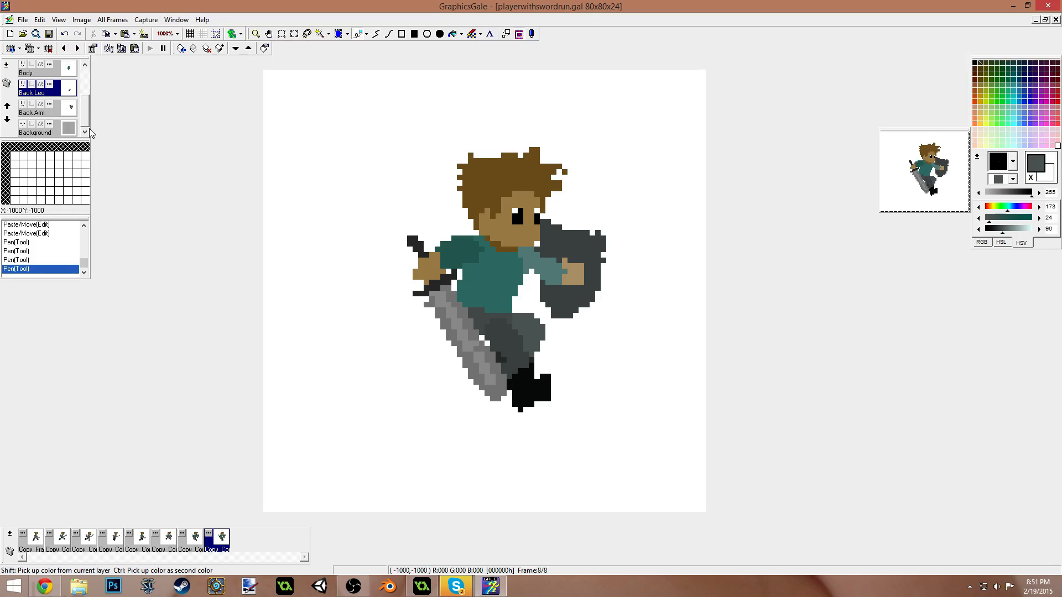
- On frame 8's Front Leg layer, move the front leg about 12 pixels left and rotate it clockwise until it stands under the body
scroll(82, 112, "up", 1)
left_click(51, 96)
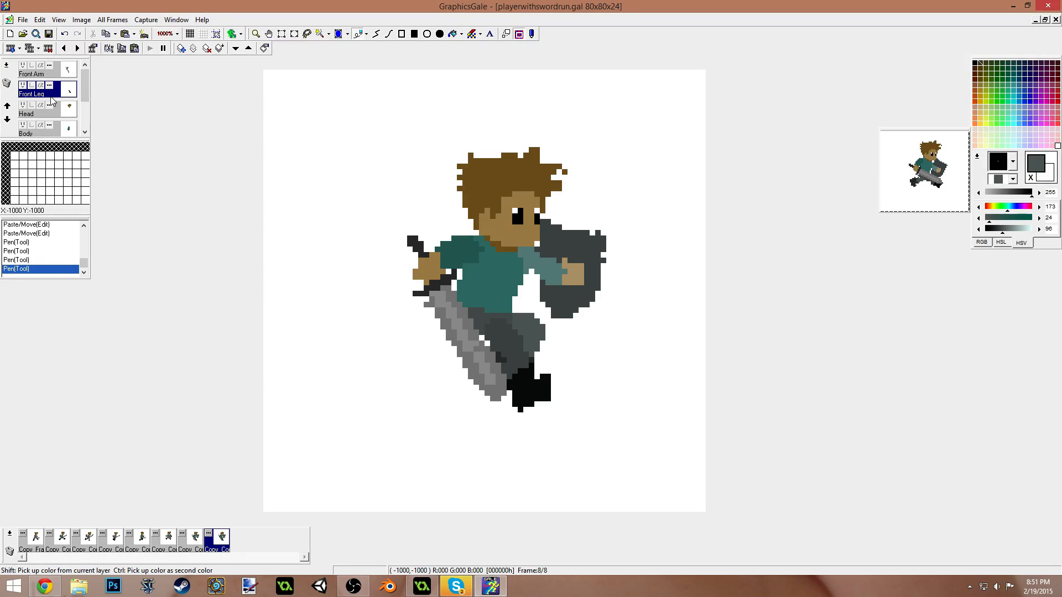
key("s")
left_click_drag(423, 296, 656, 462)
left_click_drag(604, 433, 575, 430)
left_click_drag(589, 376, 524, 432)
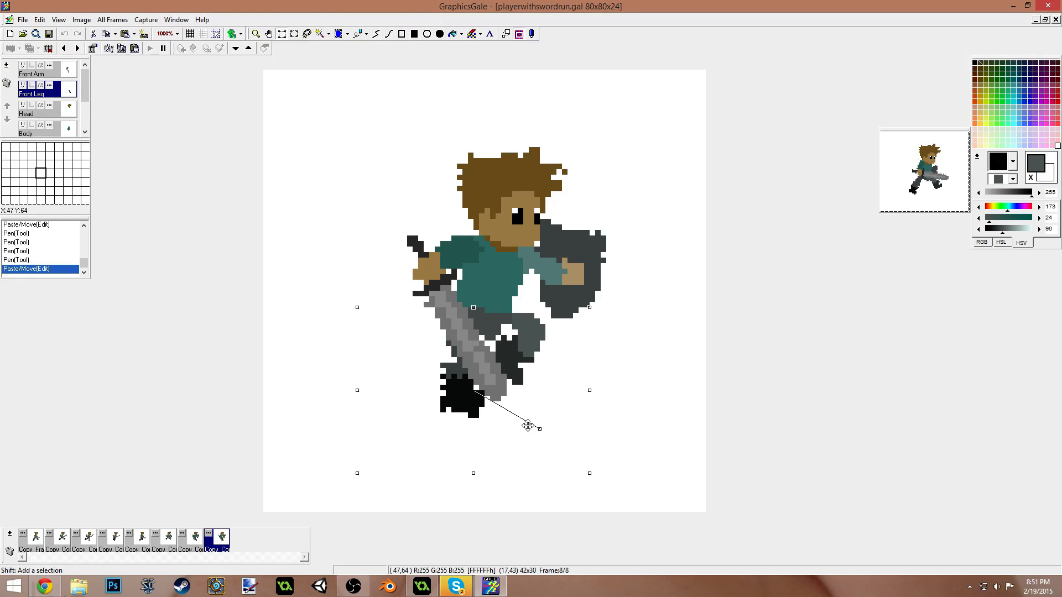
left_click(343, 226)
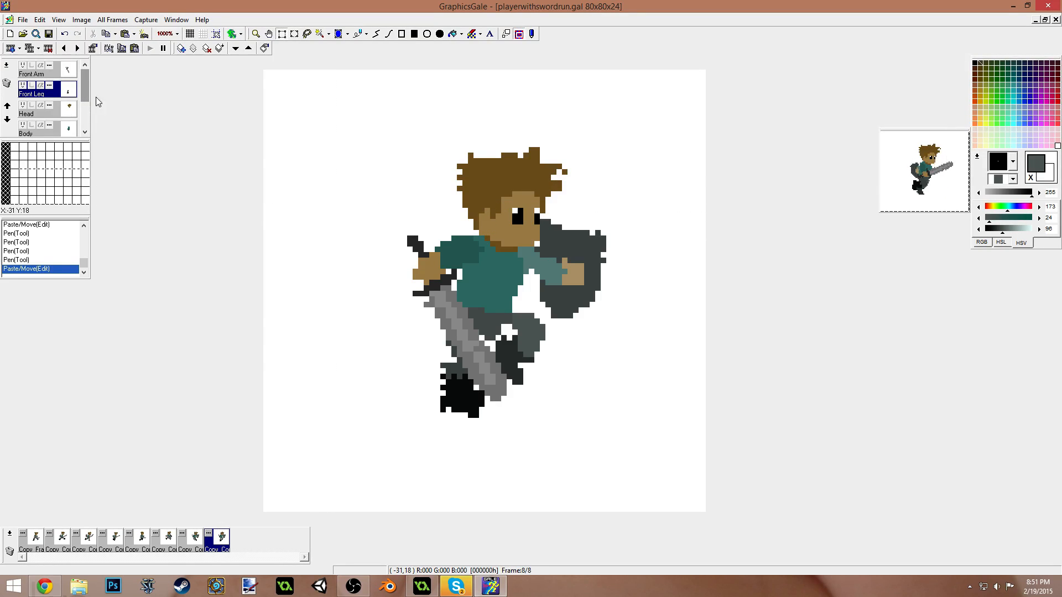
- Replace frame 8's front arm and sword with a copy from frame 6's Front Arm layer, placed 3 pixels lower
left_click_drag(341, 214, 645, 473)
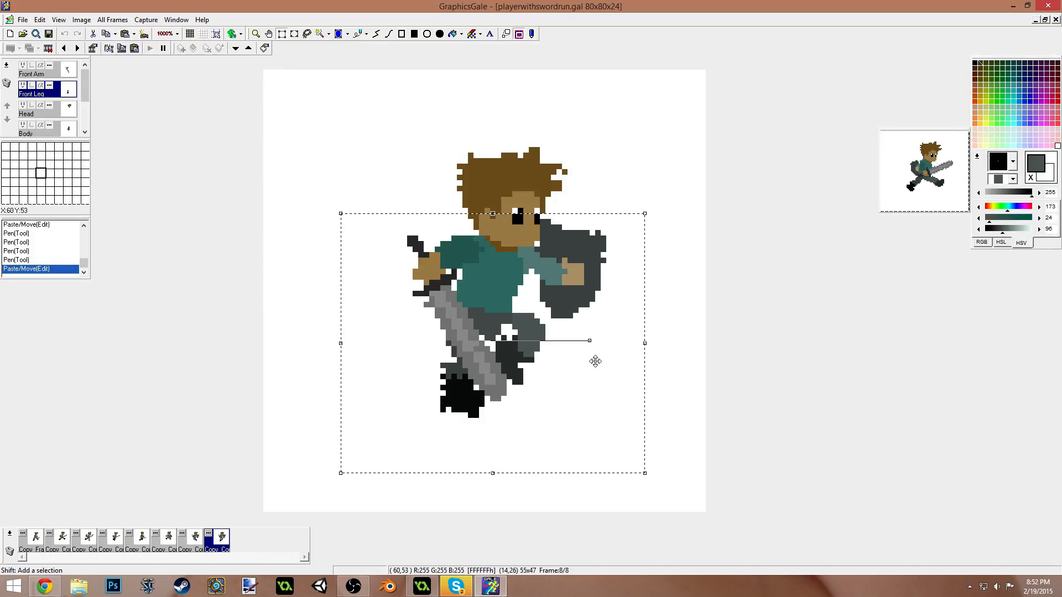
left_click(138, 544)
left_click(168, 540)
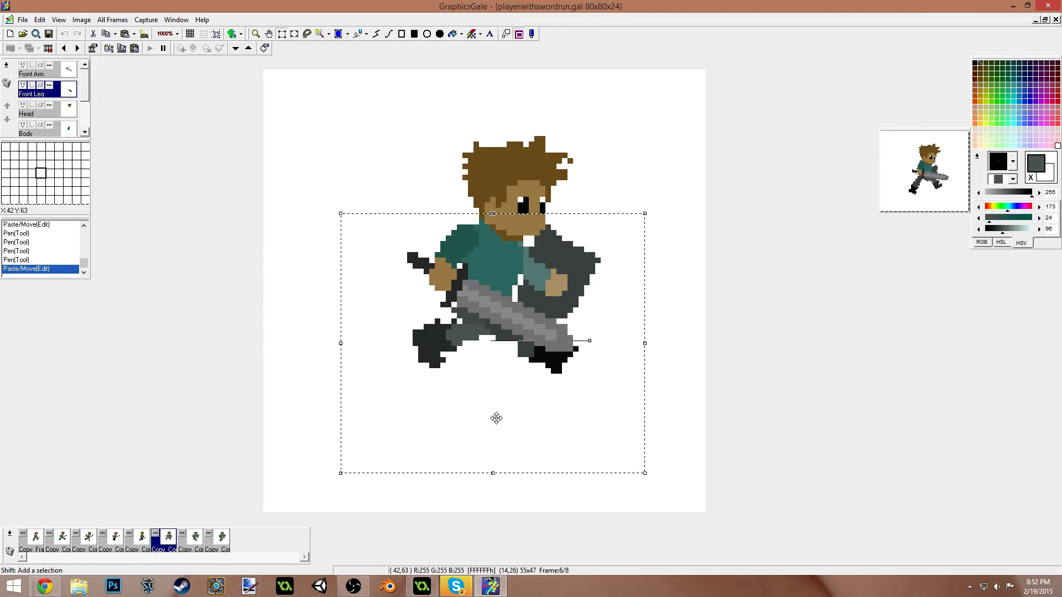
left_click(221, 540)
left_click(163, 541)
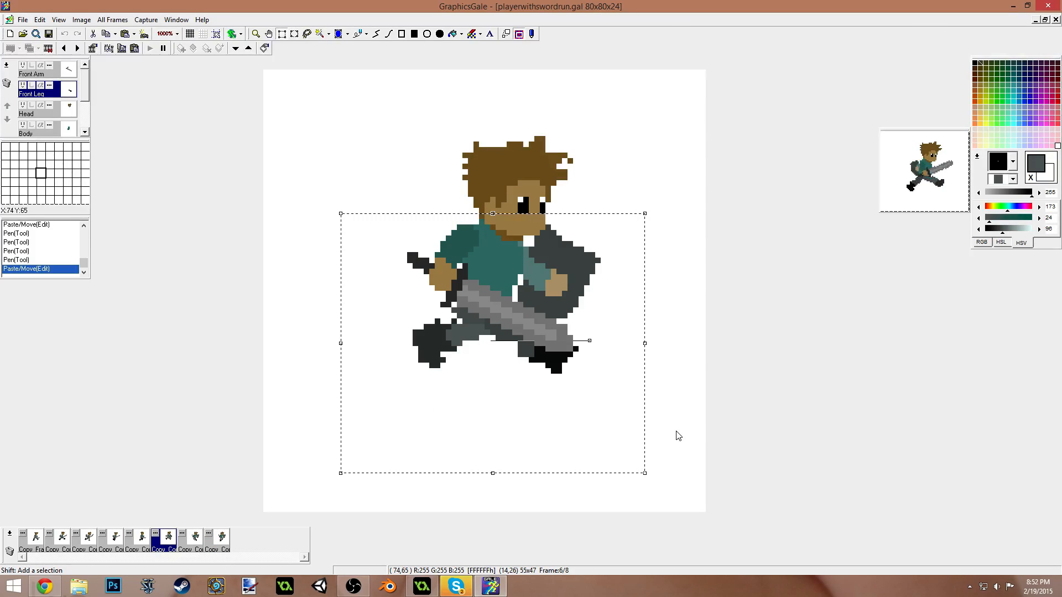
left_click_drag(506, 334, 667, 429)
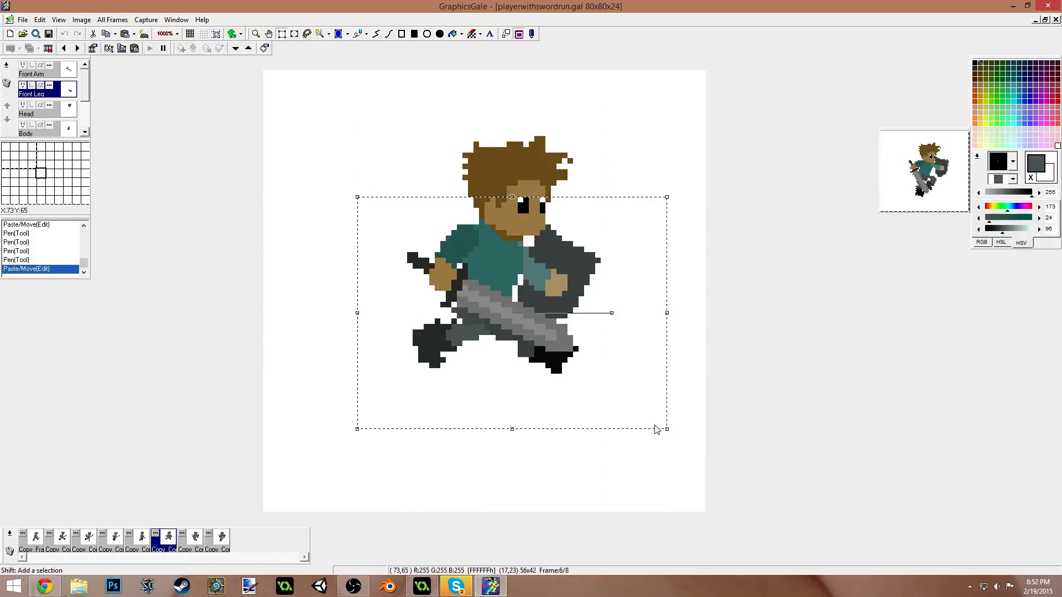
left_click(72, 70)
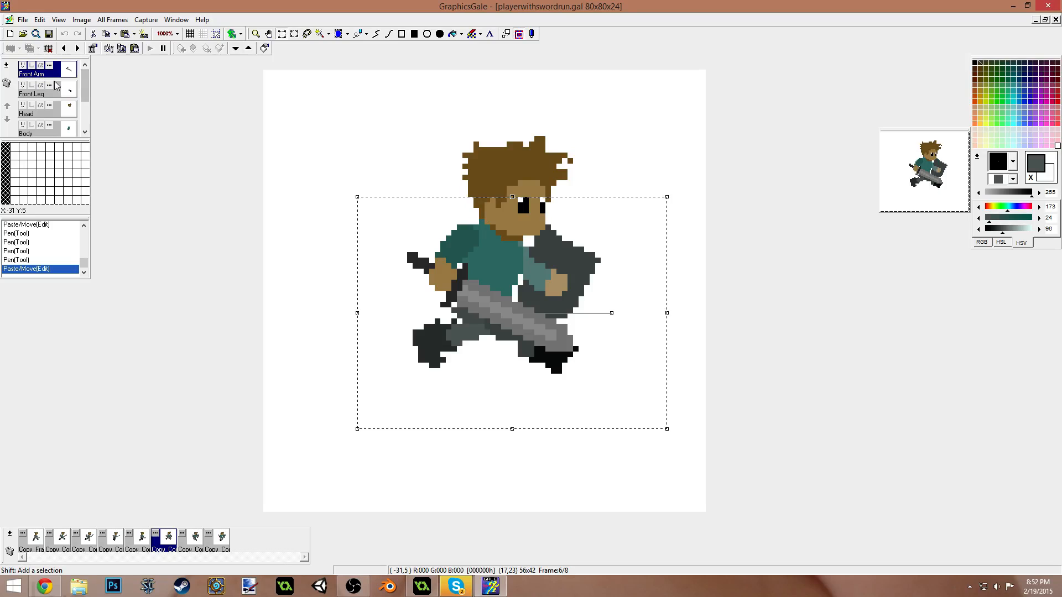
left_click(221, 540)
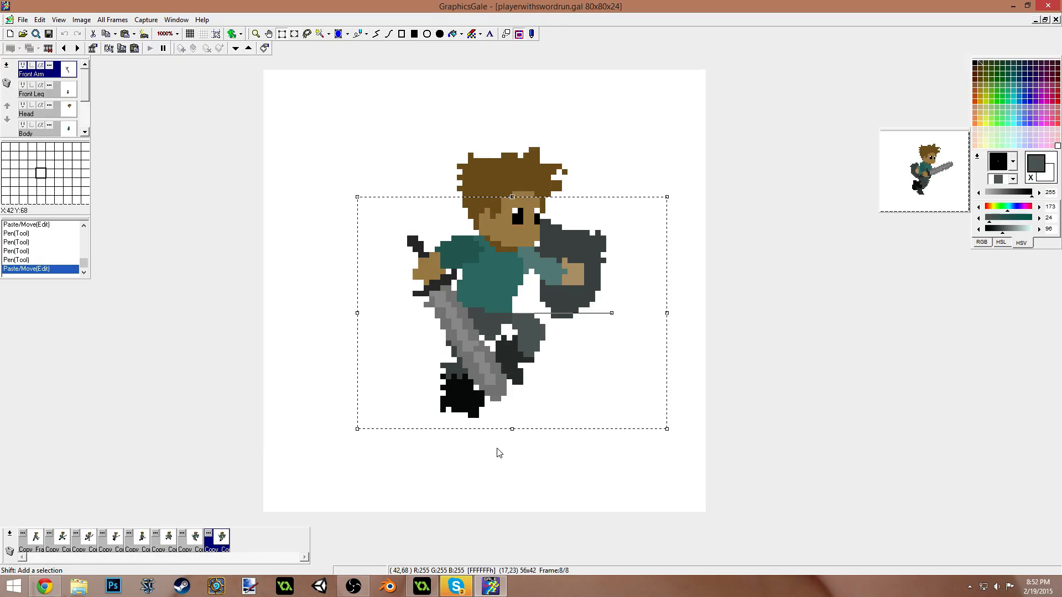
key("Delete")
key("ctrl+v")
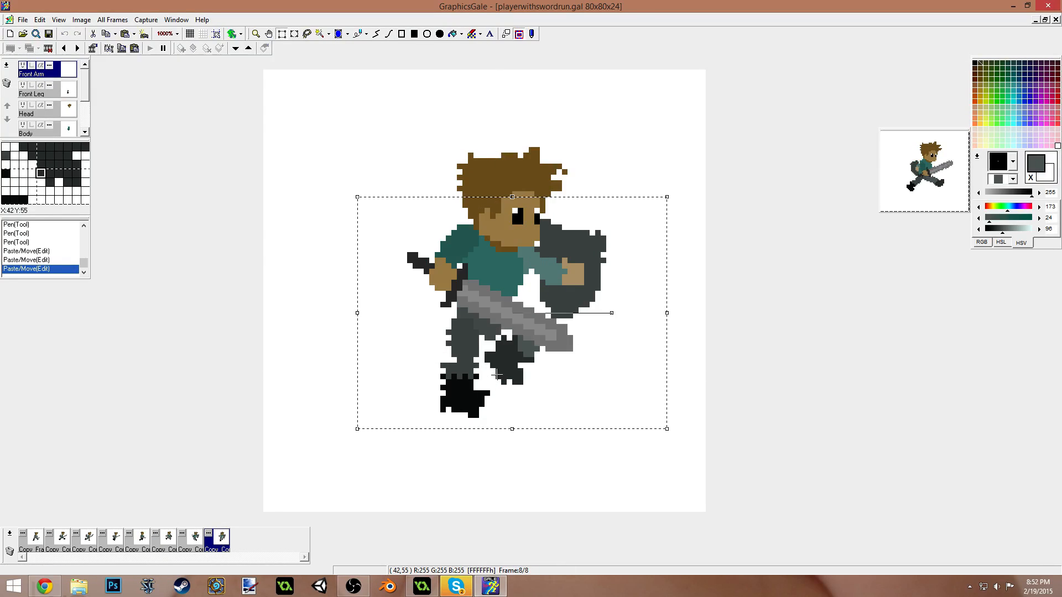
mouse_move(514, 316)
left_mouse_down()
mouse_move(520, 343)
mouse_move(515, 332)
left_mouse_up()
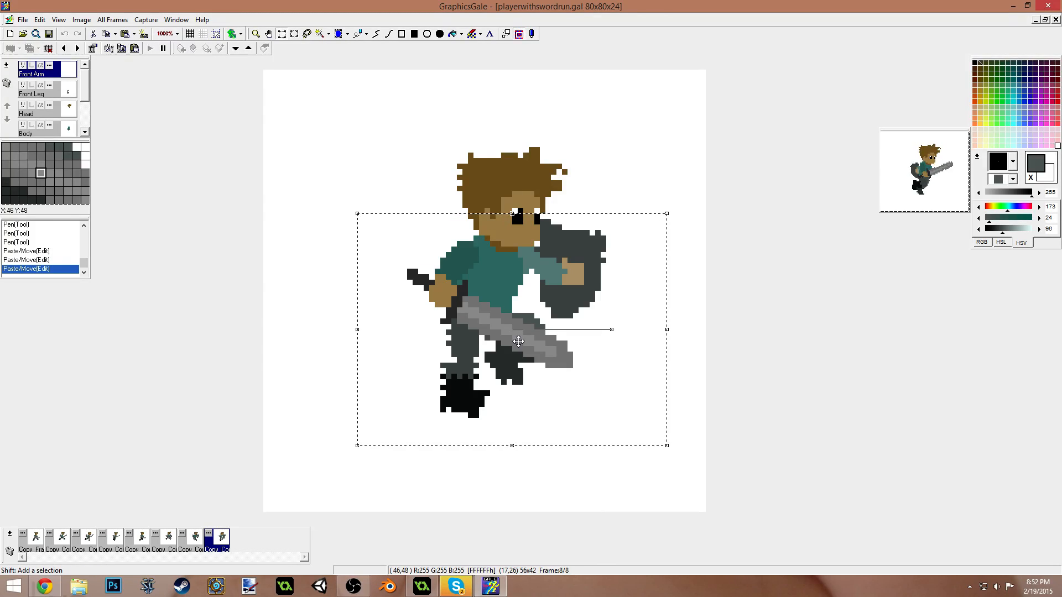
- Replace frame 8's back arm and shield with a copy from frame 6's Back Arm layer, placed 3 pixels lower
left_click(169, 545)
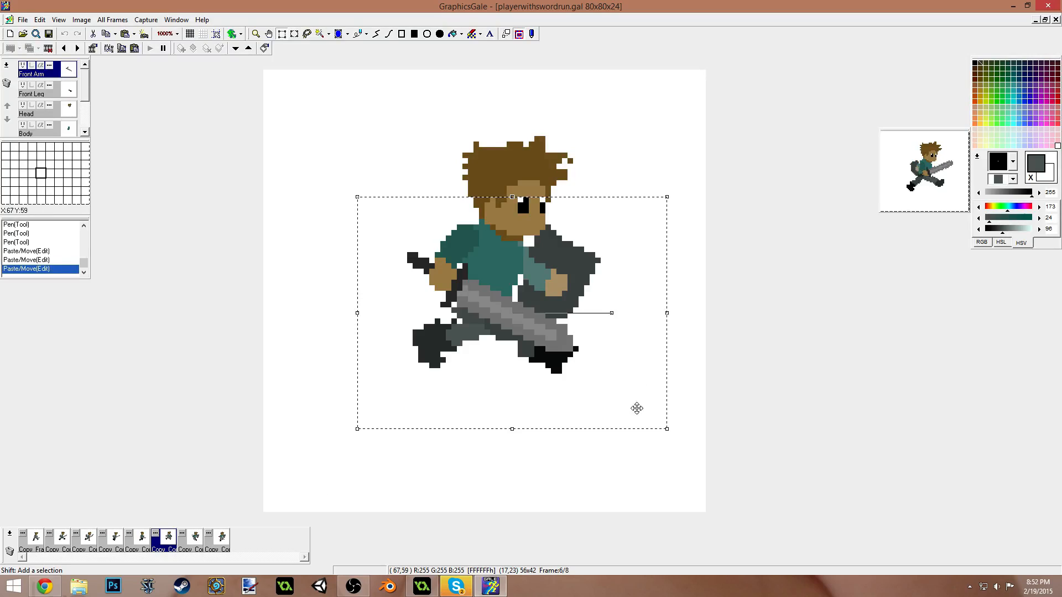
left_click(596, 489)
left_click_drag(463, 171, 705, 396)
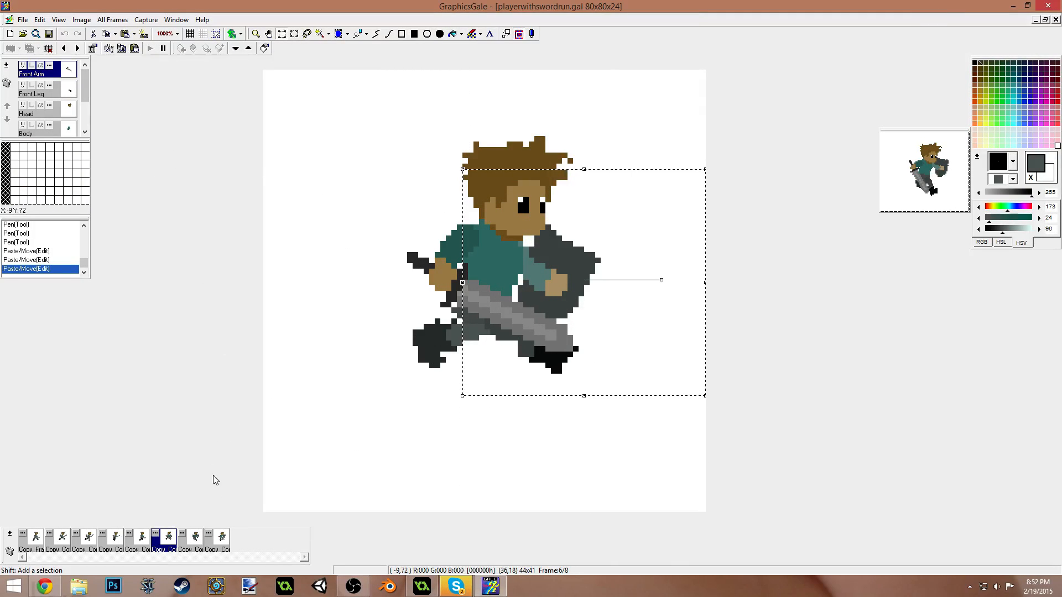
left_click(223, 539)
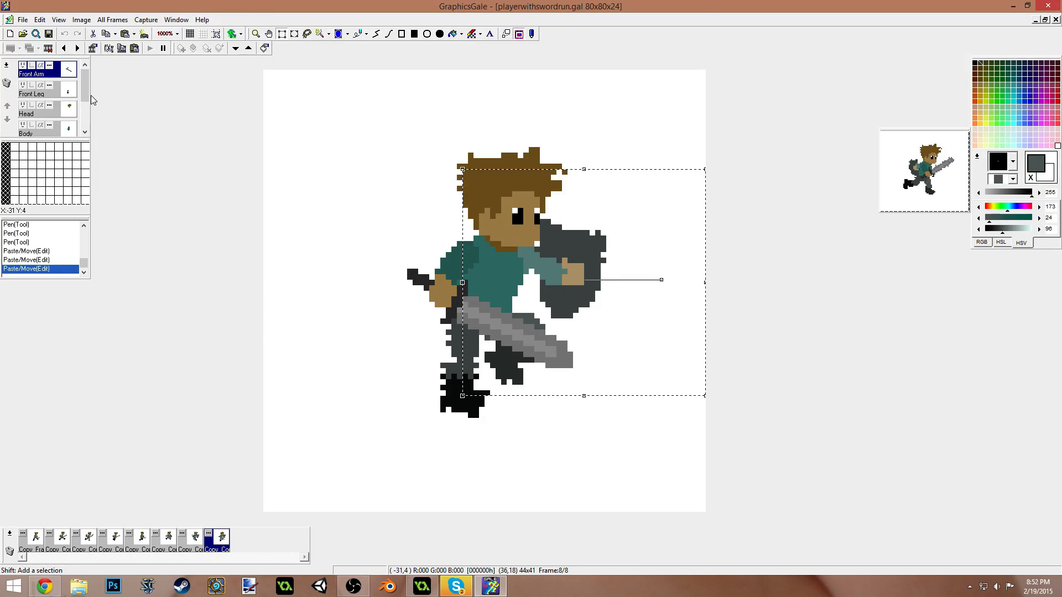
left_click(168, 539)
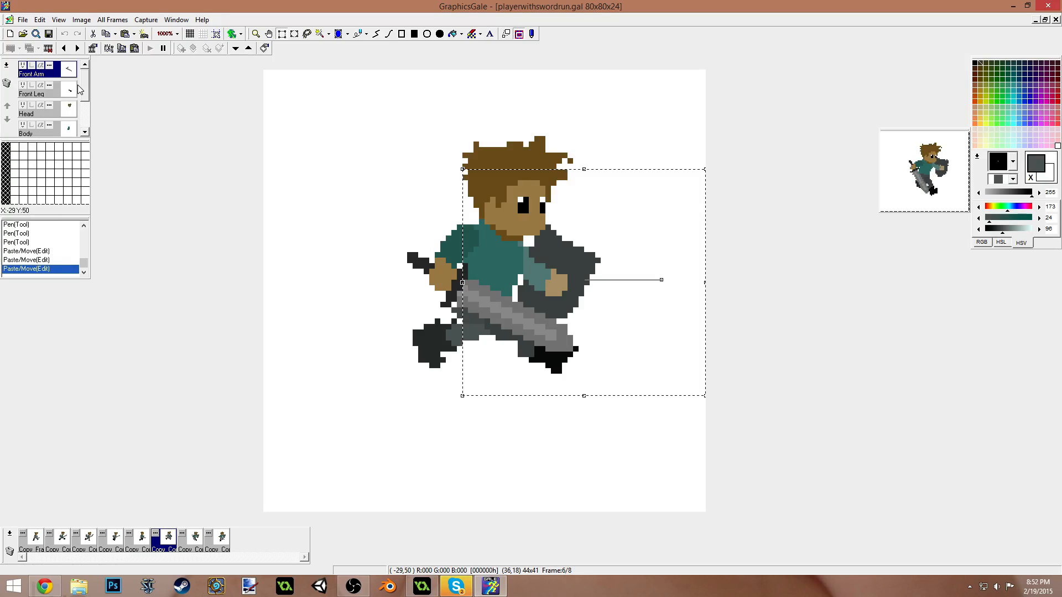
left_click(85, 109)
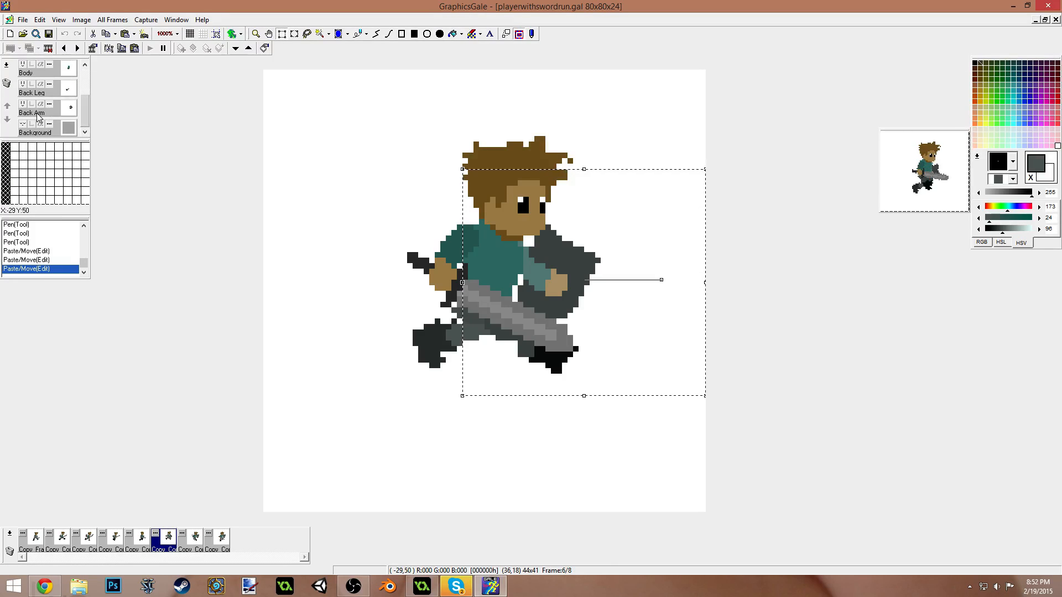
left_click(39, 110)
left_click_drag(396, 164, 653, 390)
left_click(222, 540)
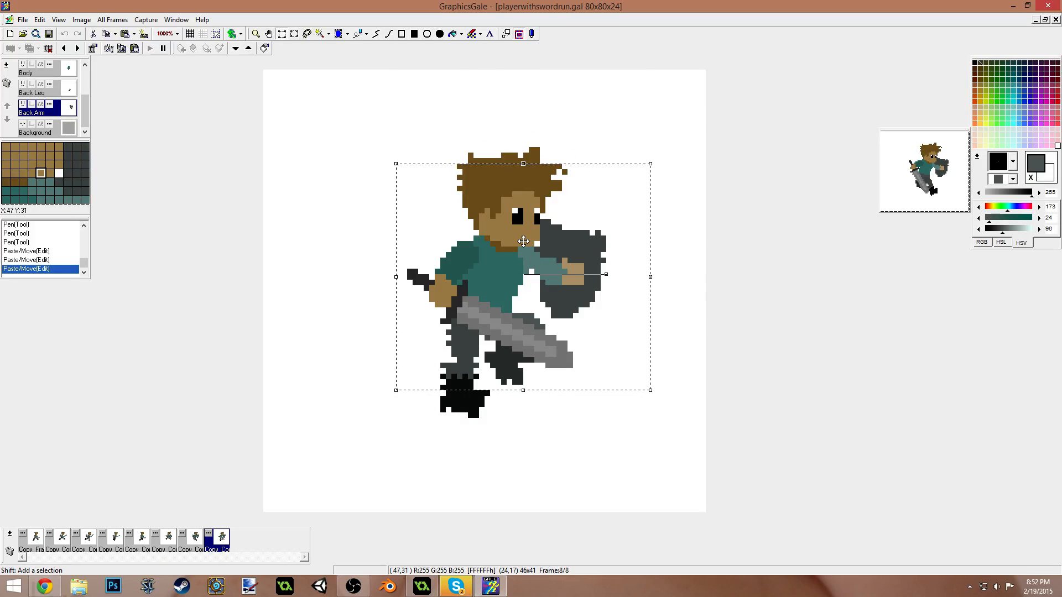
key("Delete")
key("ctrl+v")
left_click_drag(523, 241, 588, 326)
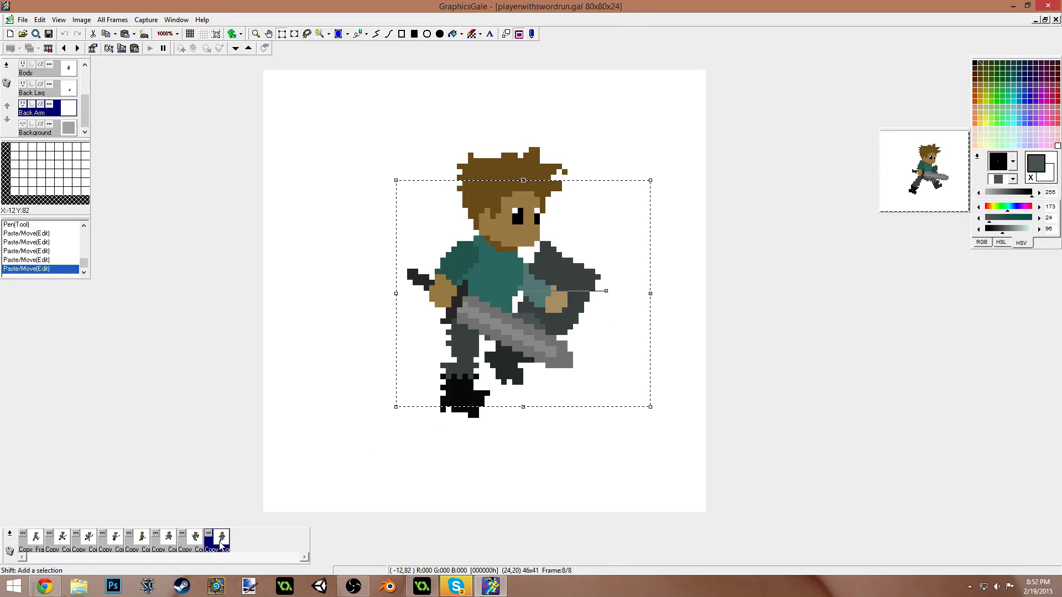
- Compare frame 8 with frames 1 and 7 and lower its head 1 pixel on the Head layer
left_click(37, 541)
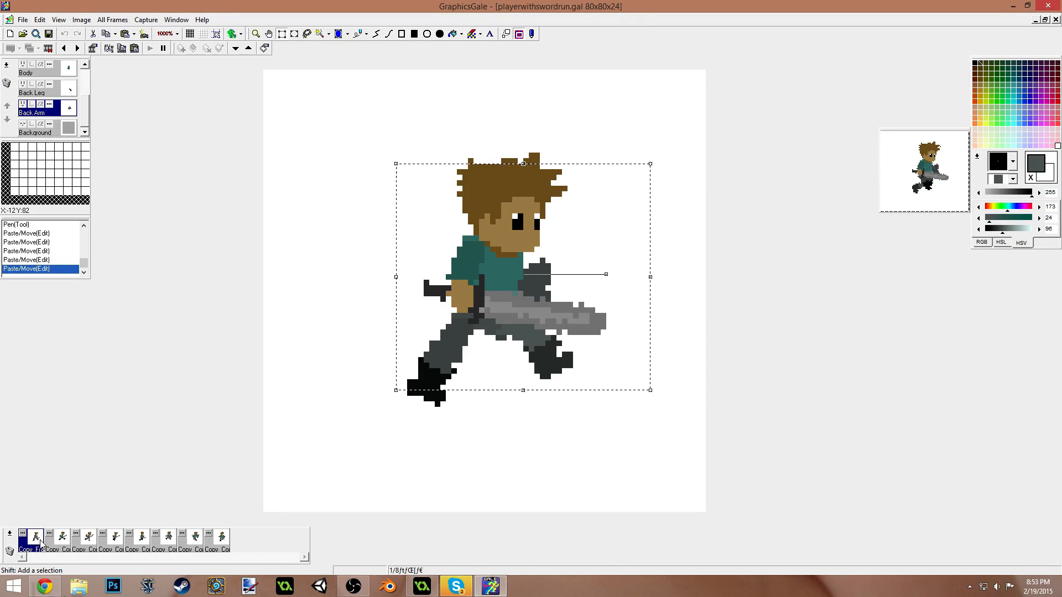
left_click(221, 543)
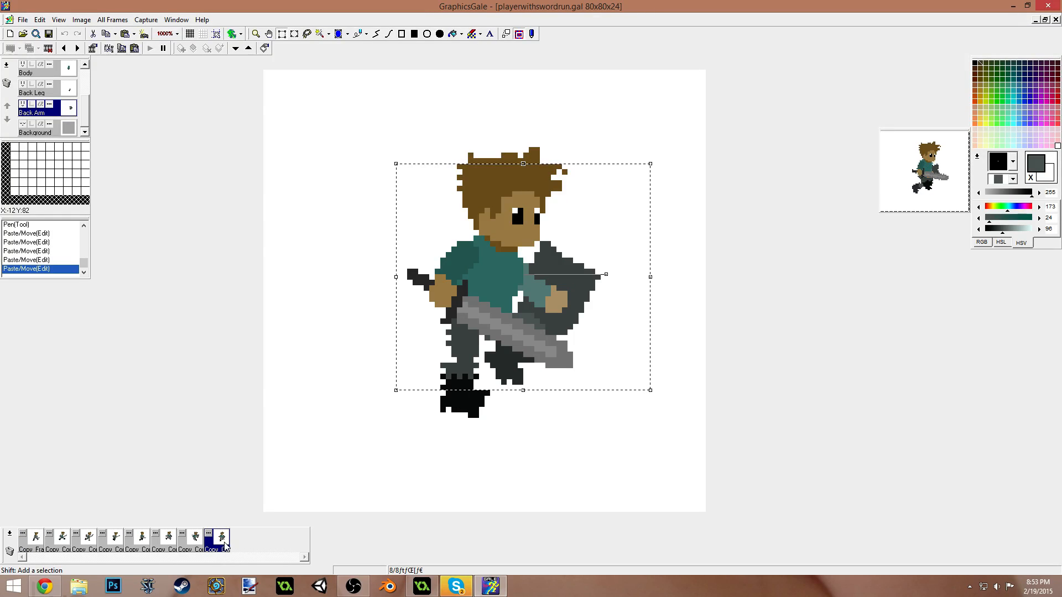
left_click(199, 543)
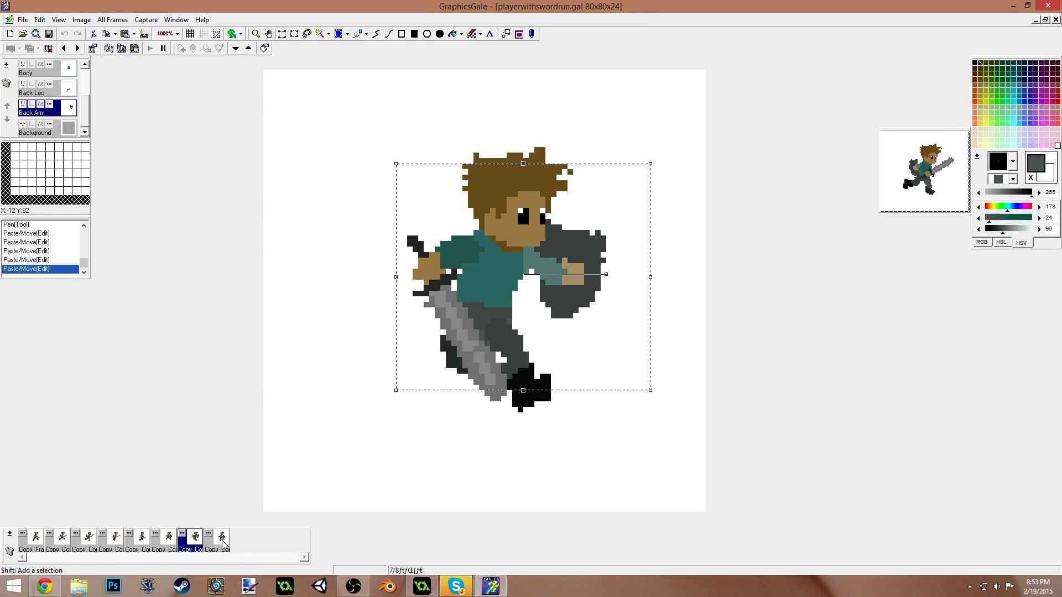
left_click(221, 544)
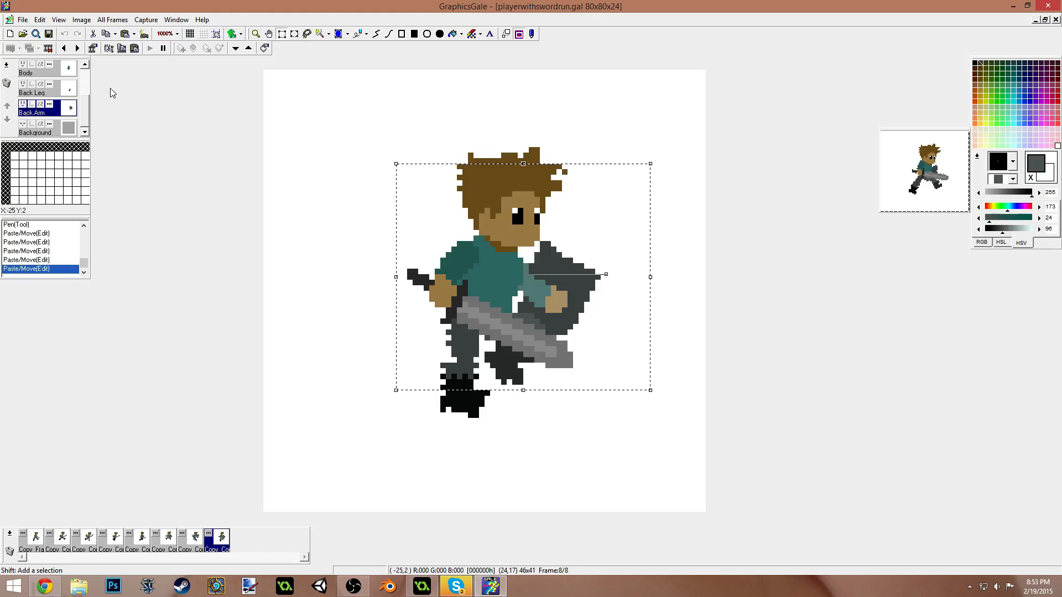
left_click_drag(86, 115, 79, 78)
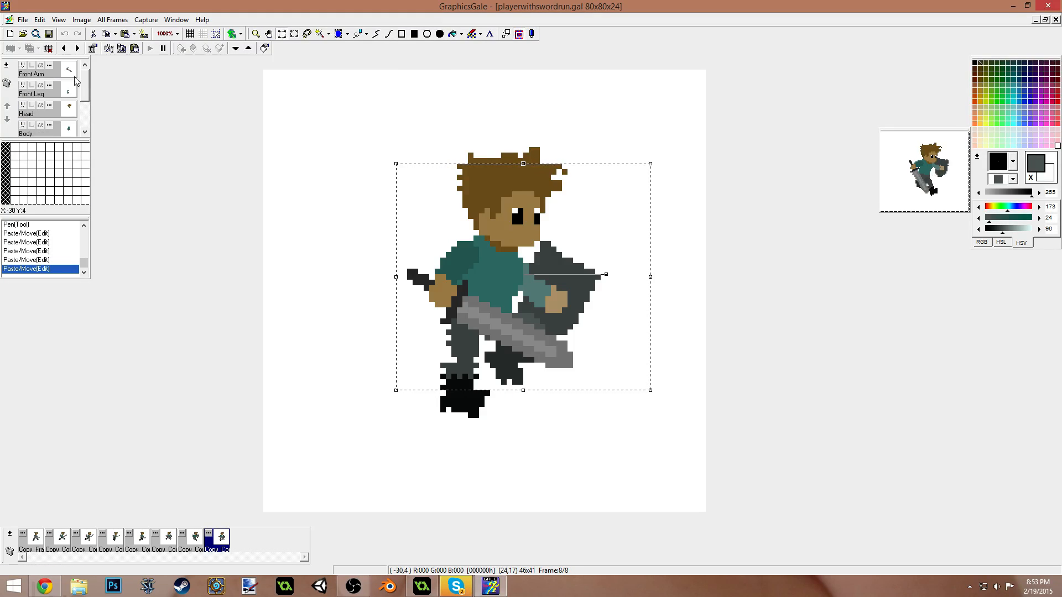
left_click(37, 115)
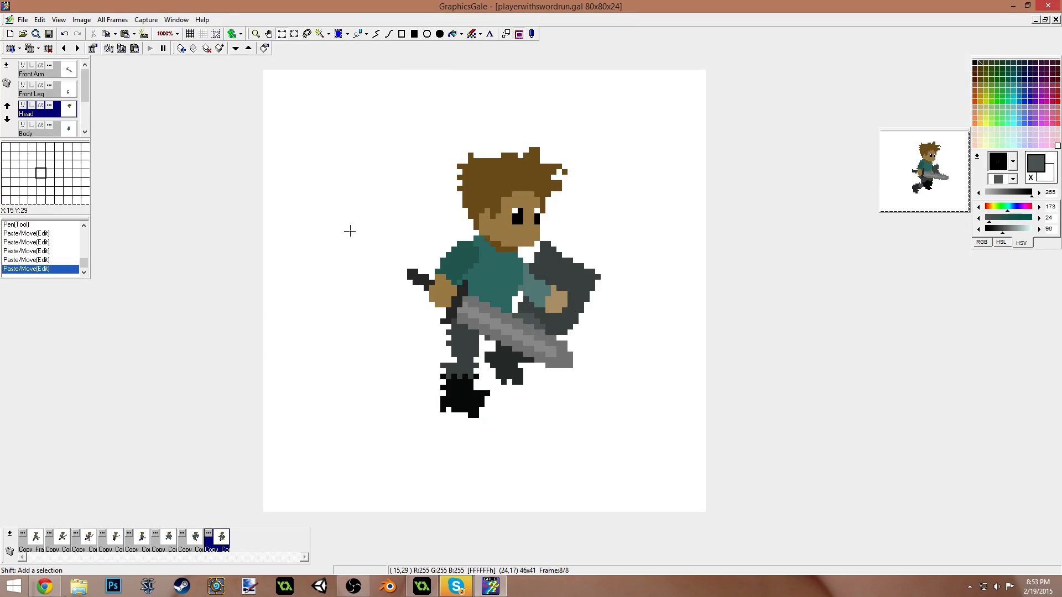
left_click_drag(412, 125, 618, 308)
left_click_drag(561, 264, 561, 275)
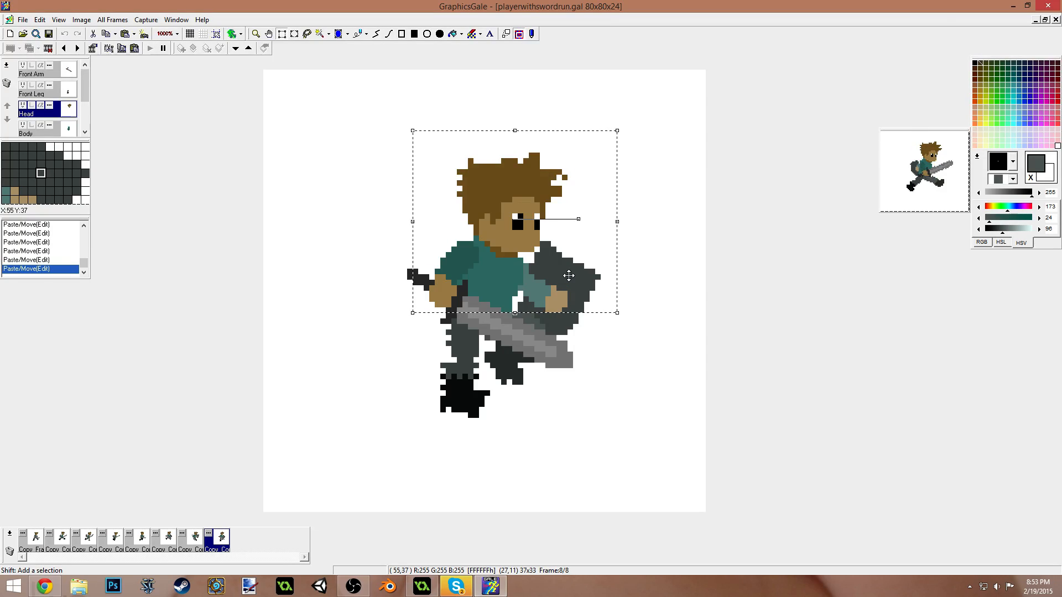
left_click(423, 392)
key("p")
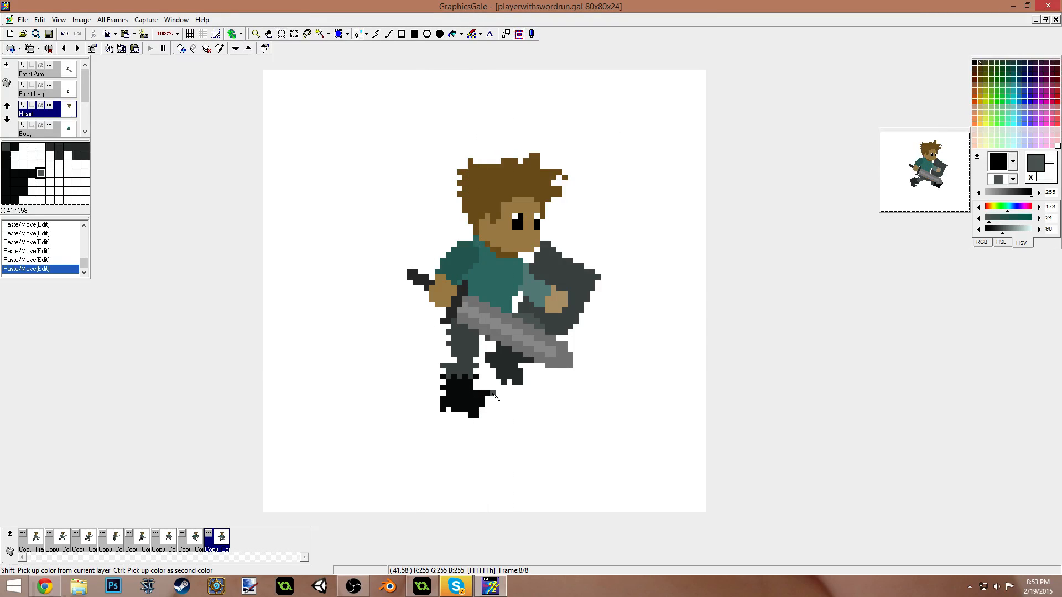
left_click(451, 357)
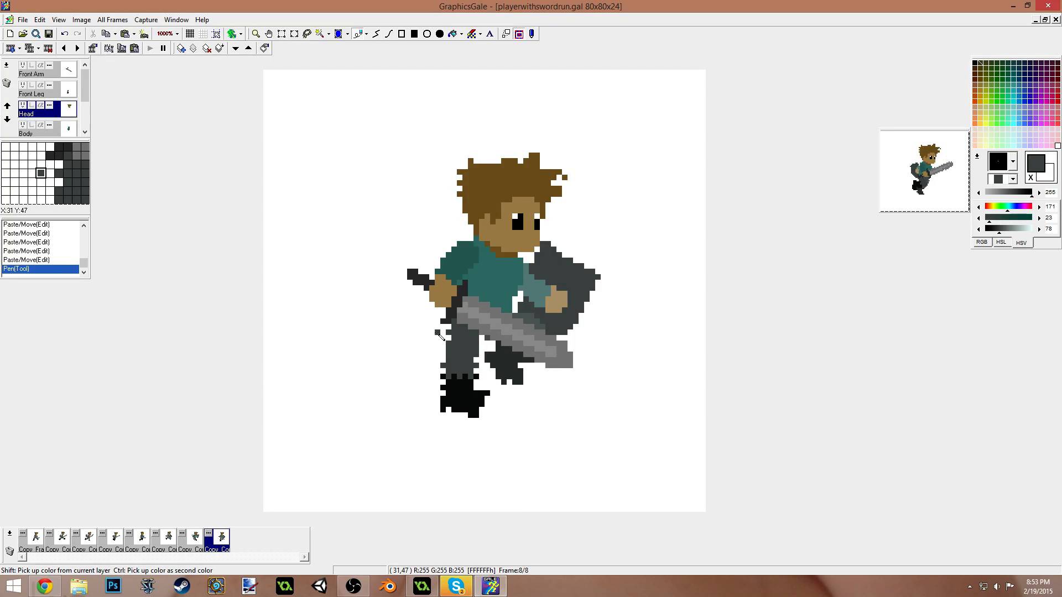
right_click(440, 334)
left_click(447, 333)
left_click(446, 341)
left_click(441, 367)
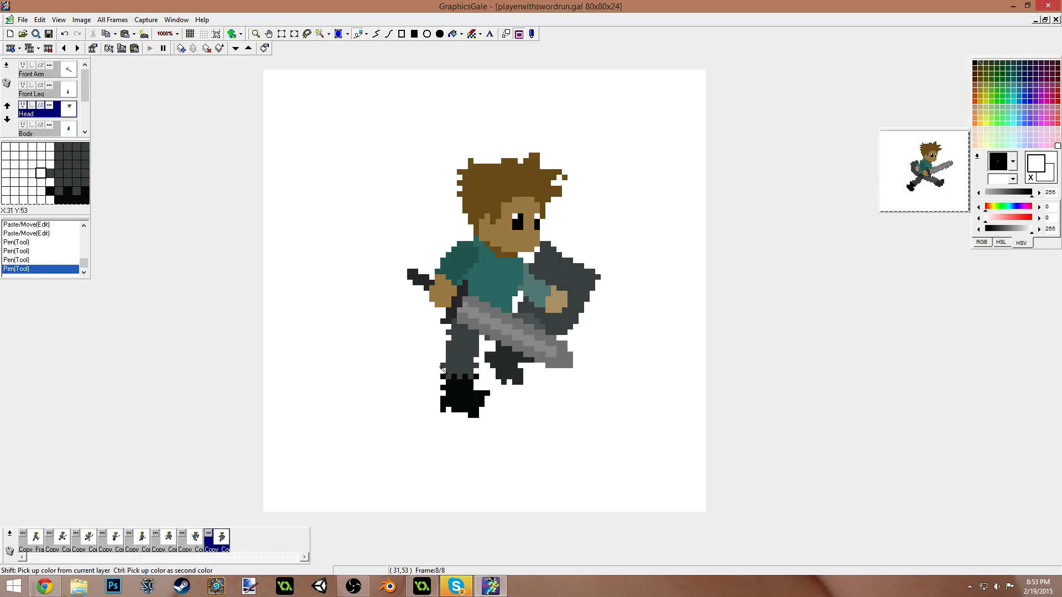
left_click(442, 372)
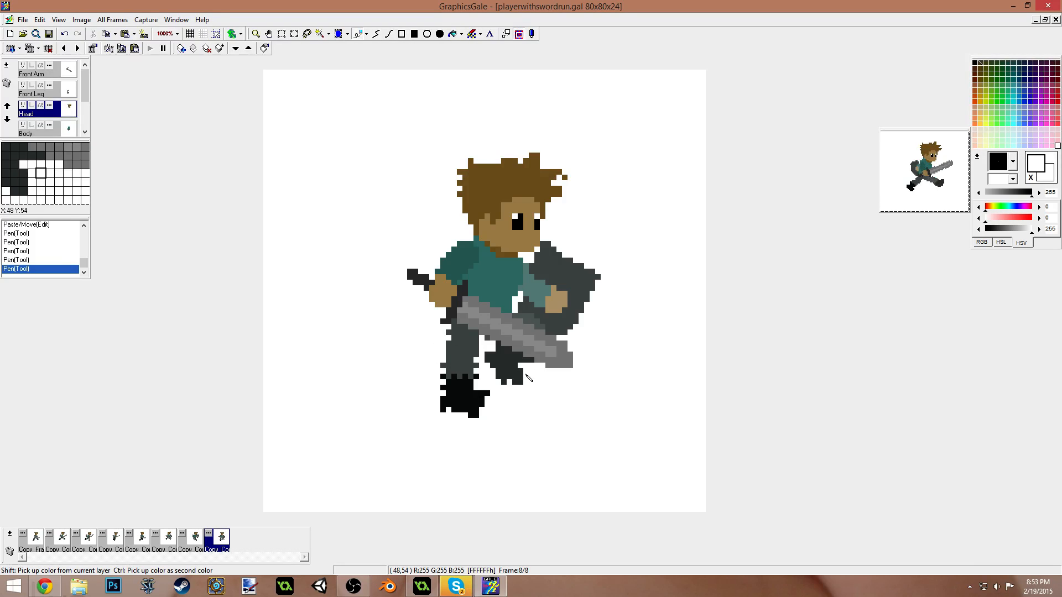
key("ctrl+z")
key("ctrl+z")
key("ctrl+z")
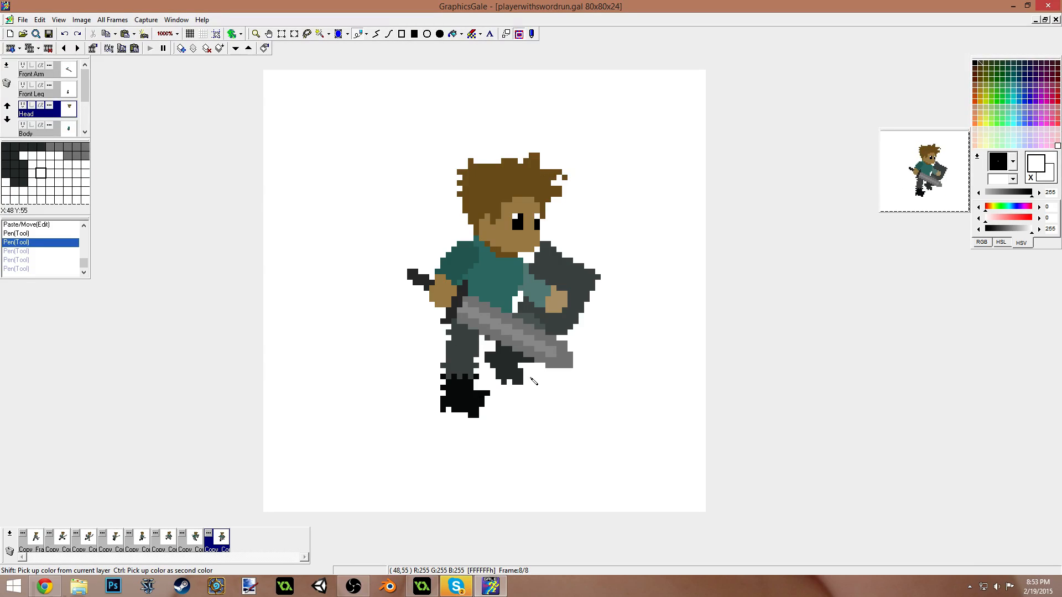
key("ctrl+z")
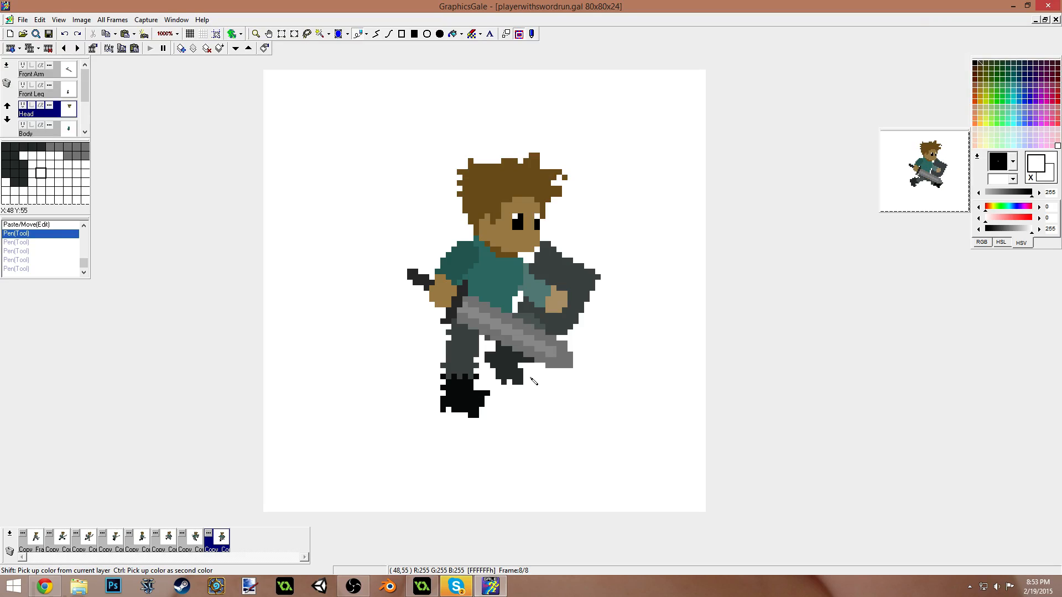
key("ctrl+z")
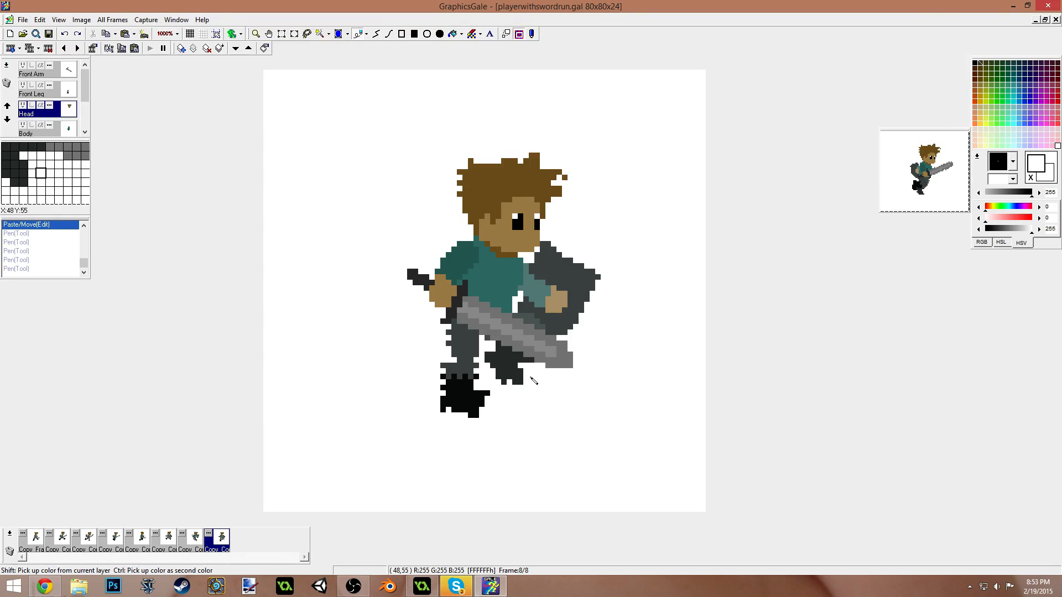
key("ctrl+y")
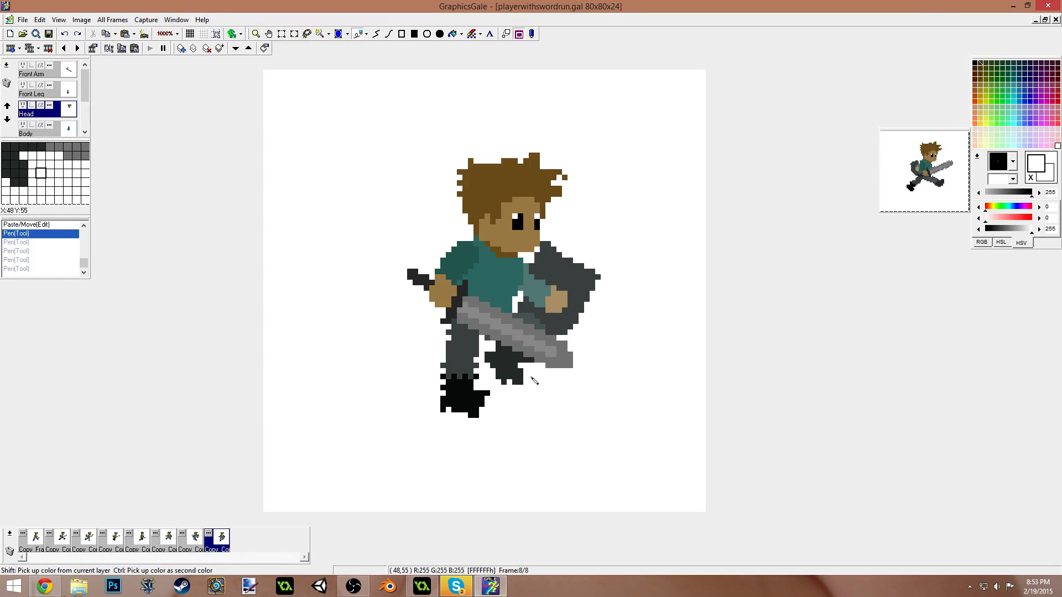
key("ctrl+z")
key("ctrl+z")
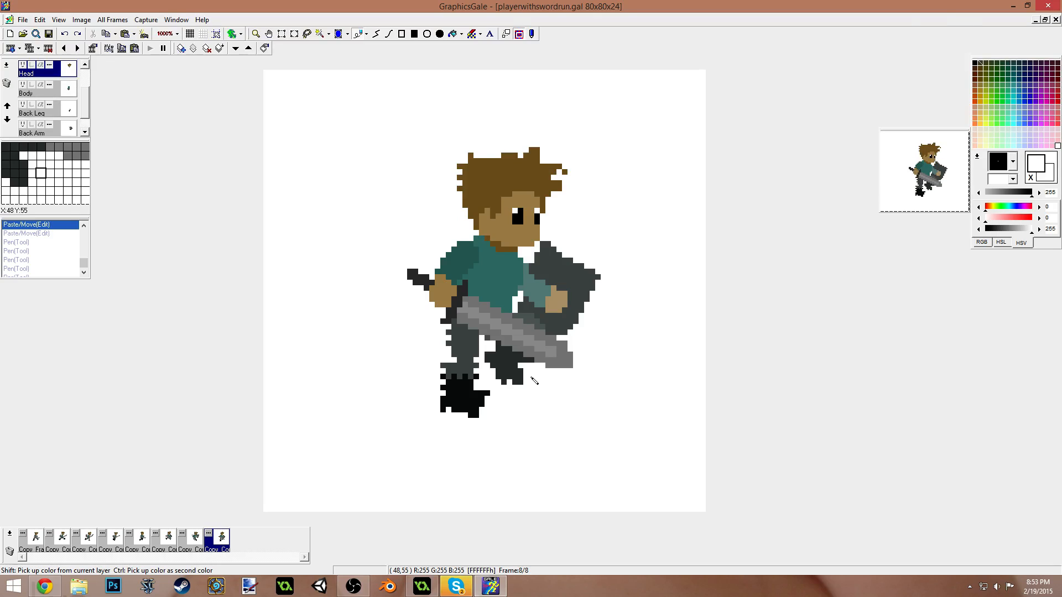
key("ctrl+y")
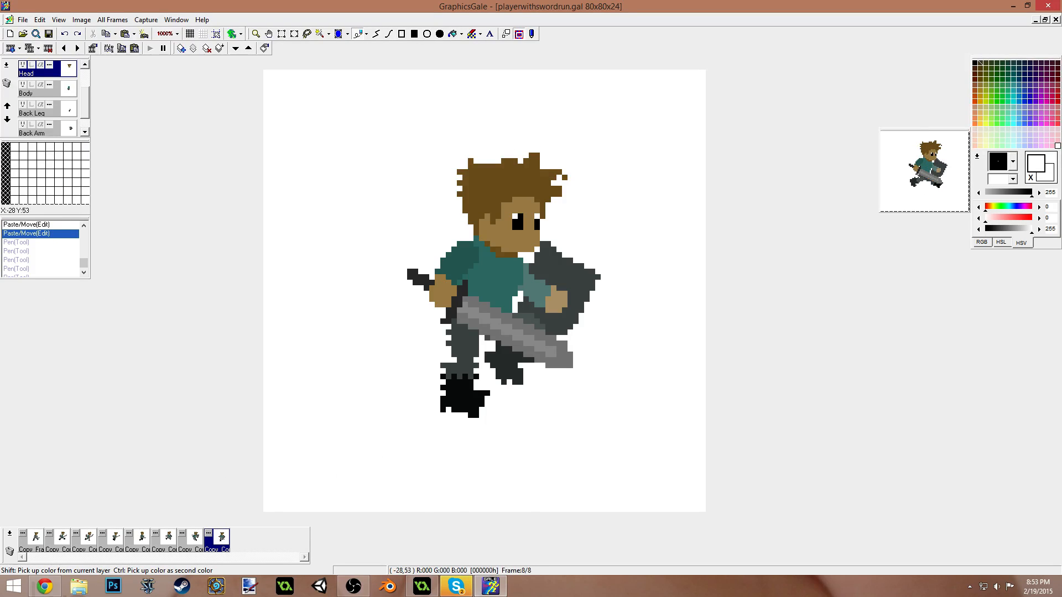
- On frame 8's Front Leg layer, smooth the trouser leg's outline by filling gaps in the trouser colour and whiting out stray edge pixels
left_click(85, 132)
left_click(86, 132)
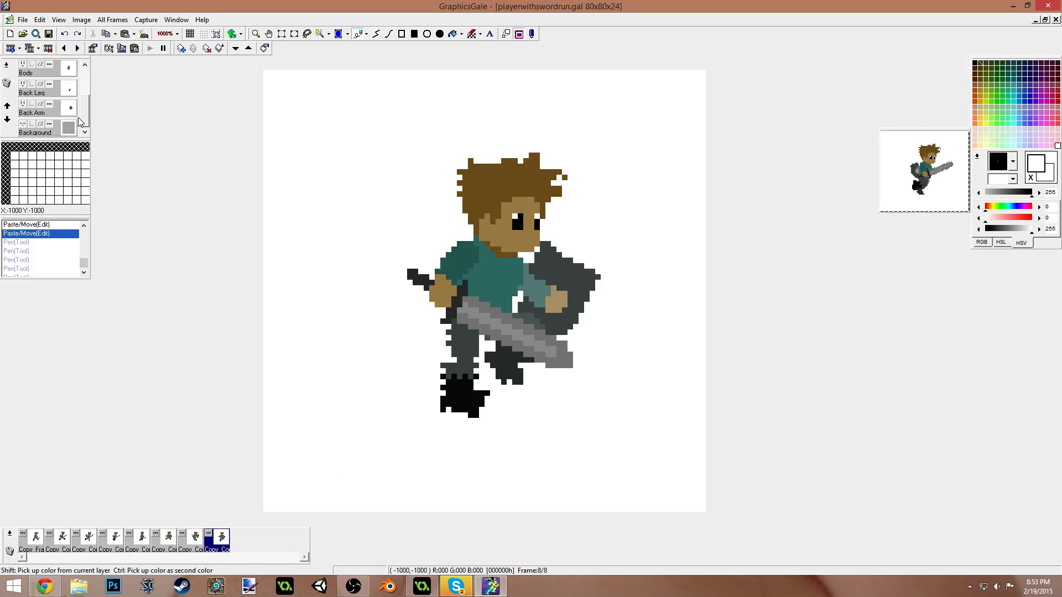
left_click_drag(89, 113, 87, 84)
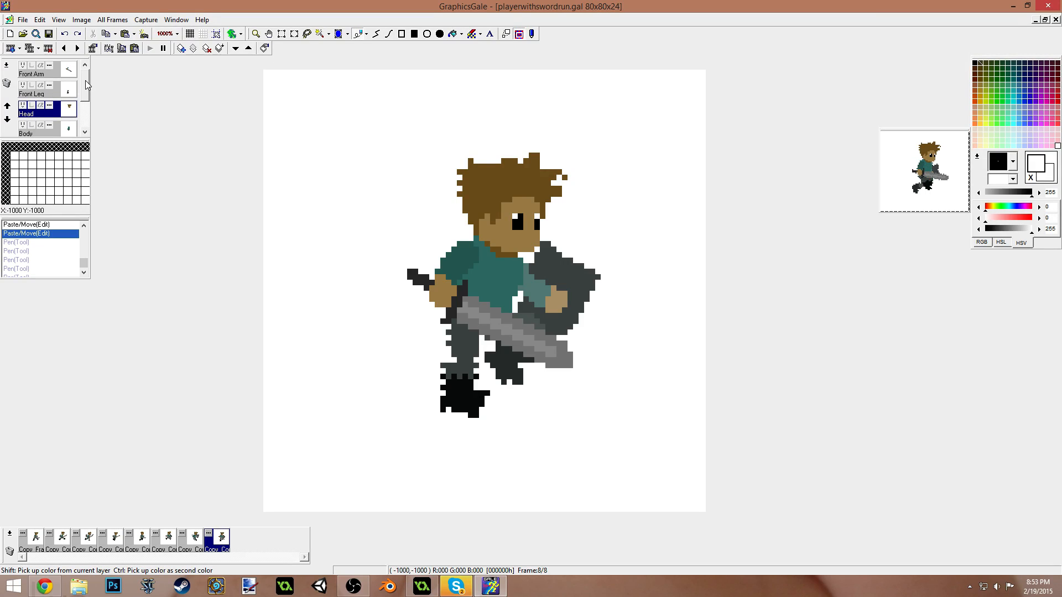
left_click(37, 95)
right_click(452, 344)
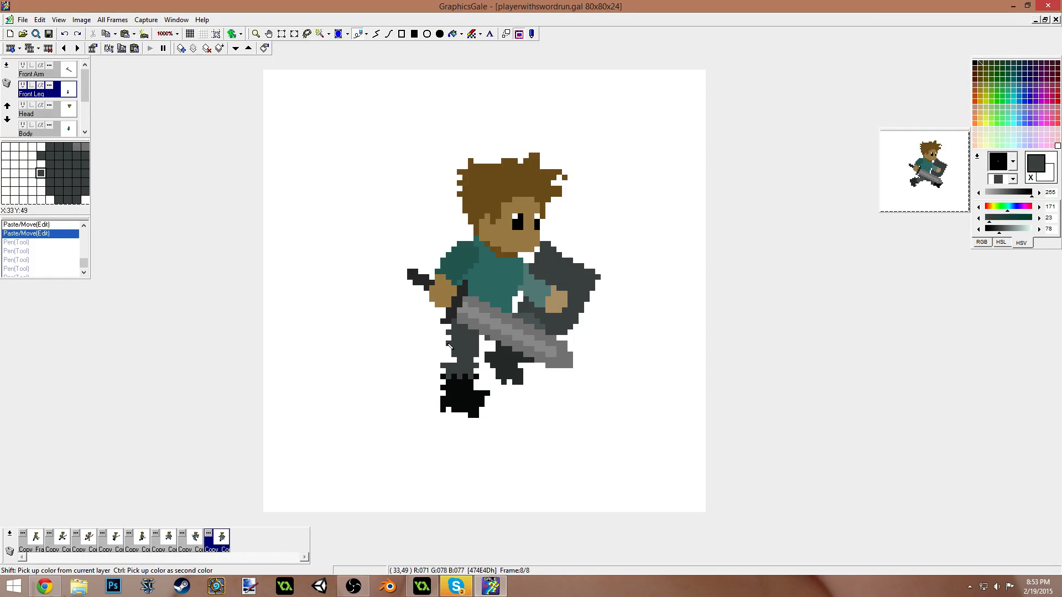
left_click_drag(449, 354, 454, 360)
right_click(433, 342)
left_click(449, 333)
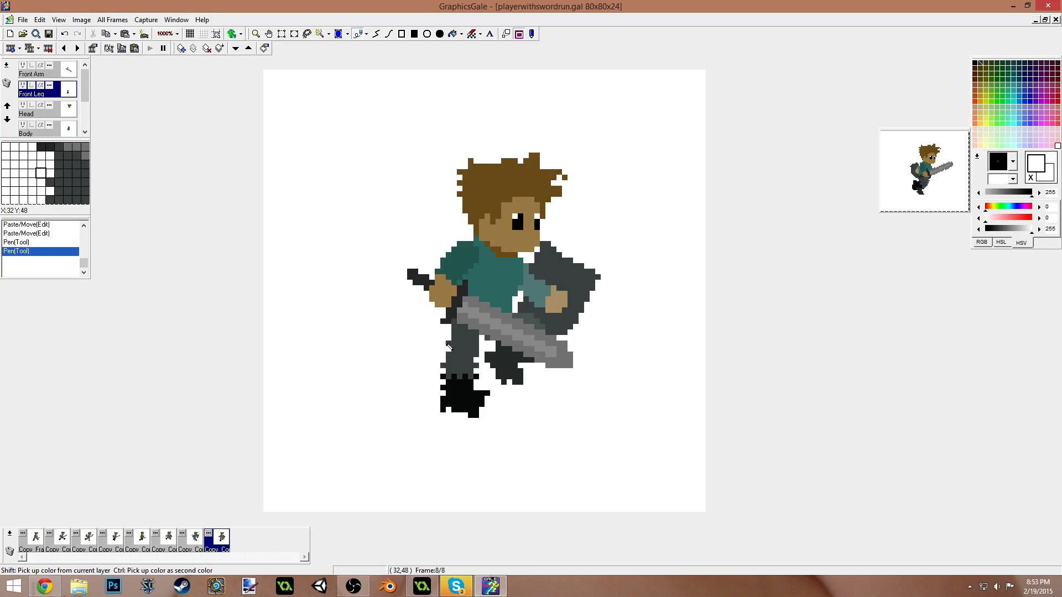
left_click(443, 365)
left_click(476, 366)
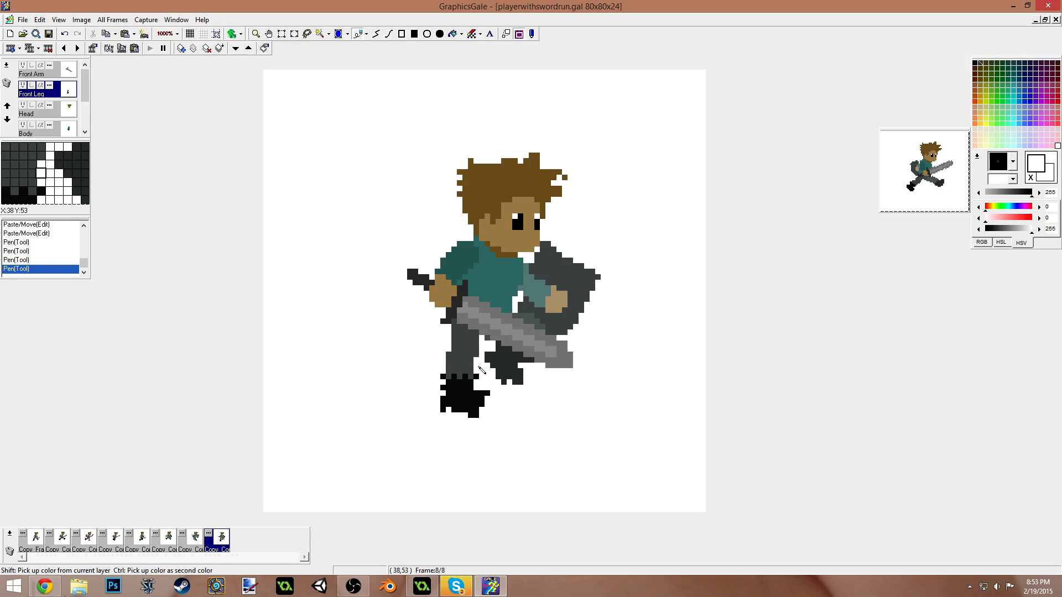
- Round off the front boot's toe on frame 8 with black pixels and white out the pixels sticking out at the toe and sole
right_click(474, 403)
left_click(481, 410)
left_click(487, 404)
right_click(497, 407)
left_click(487, 394)
left_click(487, 404)
left_click(482, 410)
left_click(476, 415)
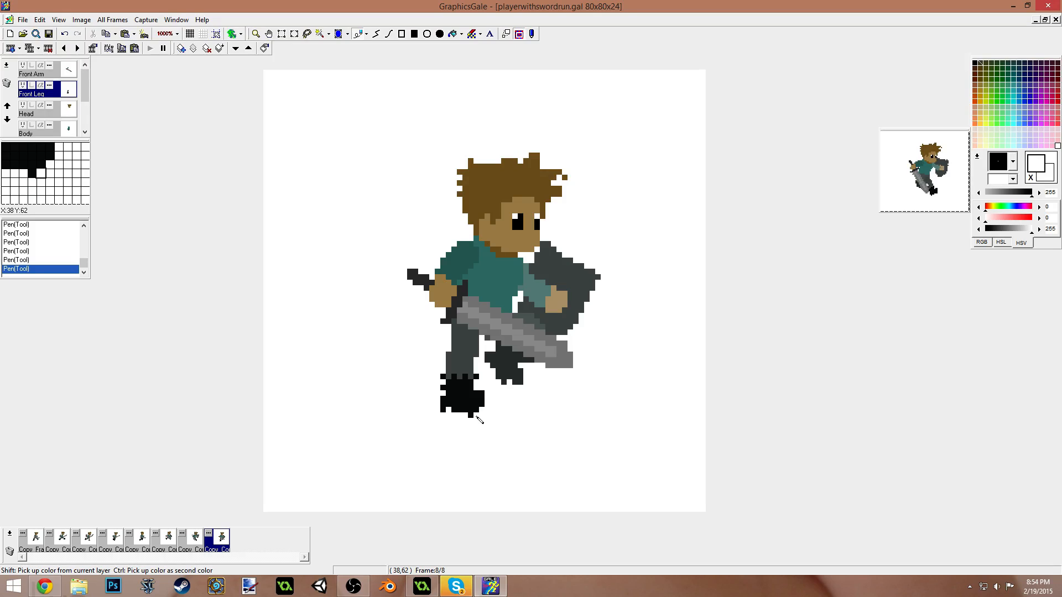
left_click(470, 416)
- Even out the front boot's heel and back edge on frame 8 and straighten the border between trouser leg and boot
right_click(454, 404)
left_click(448, 410)
right_click(429, 391)
left_click(443, 387)
right_click(448, 385)
left_click(443, 382)
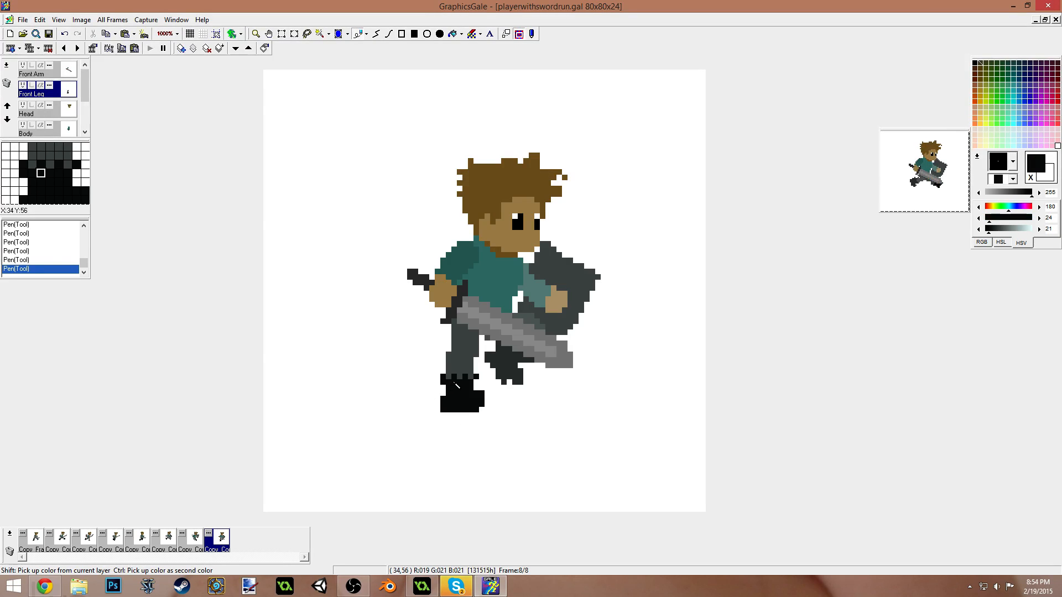
right_click(458, 373)
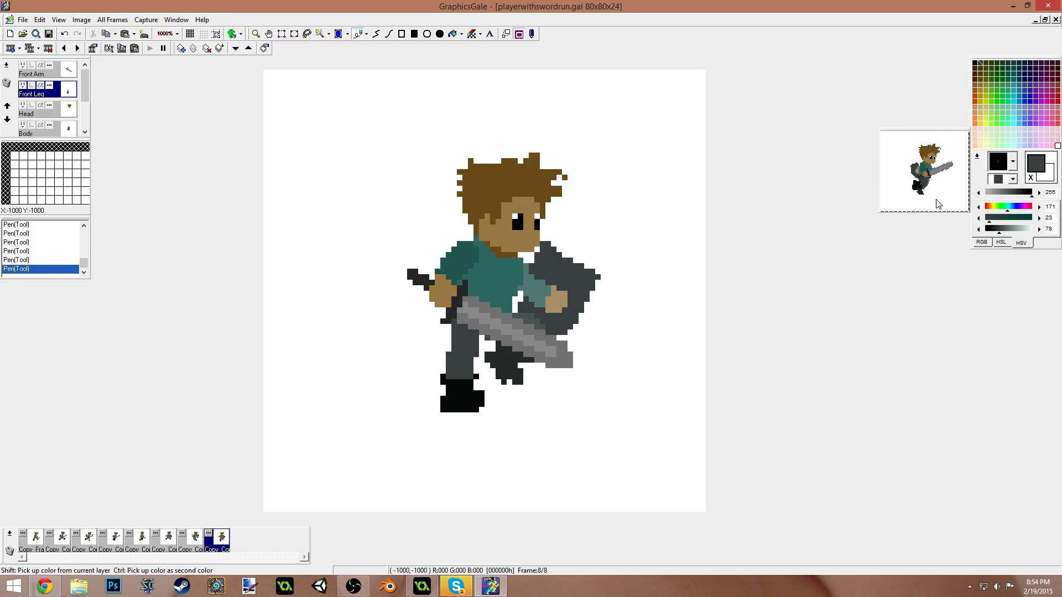
- Set the animation preview's playback speed to Faster and compare frames 2 and 3
right_click(930, 182)
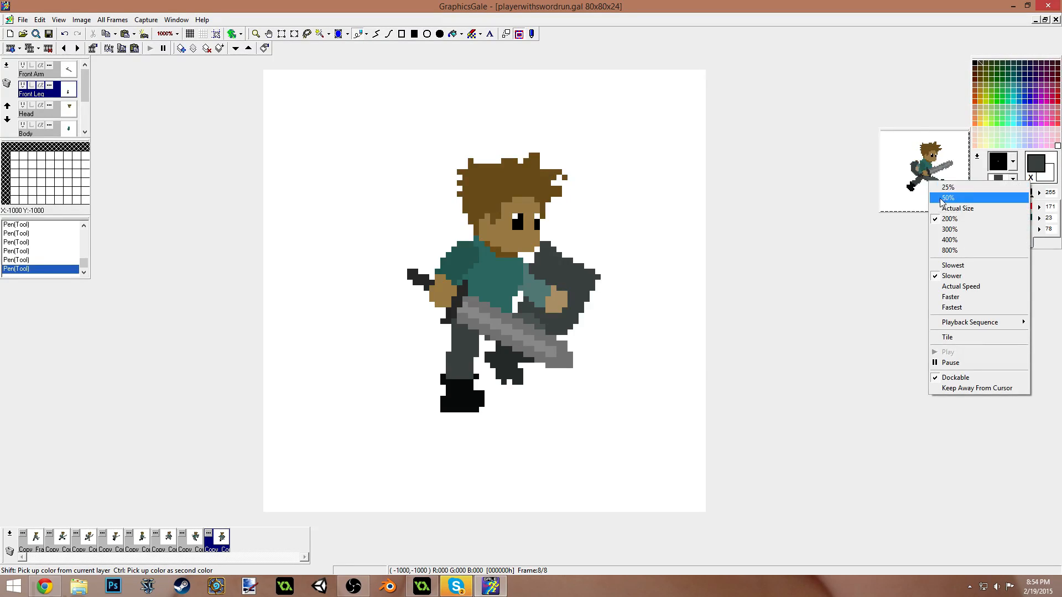
left_click(969, 297)
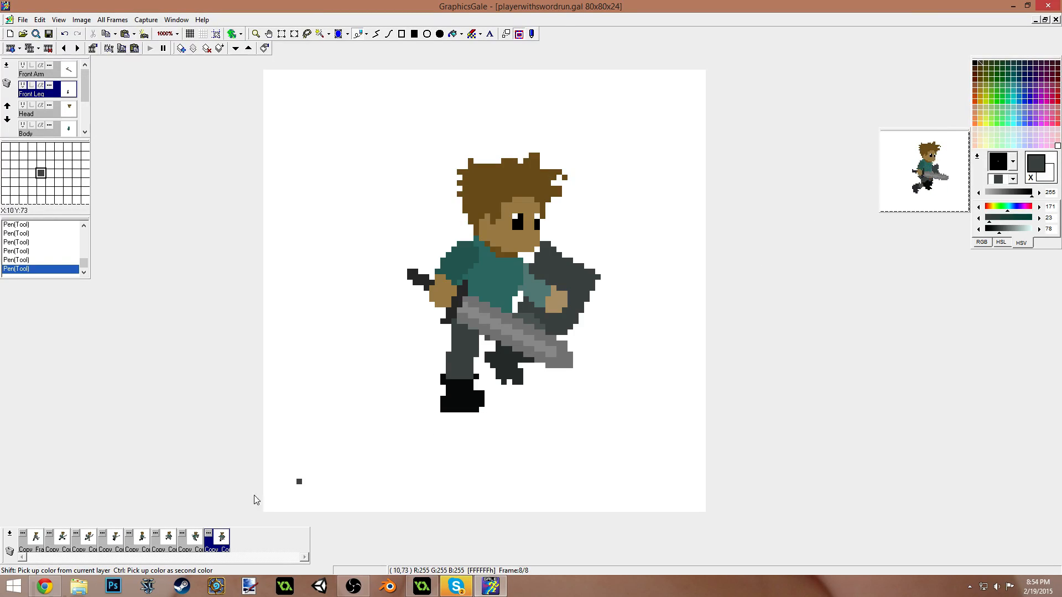
left_click(62, 538)
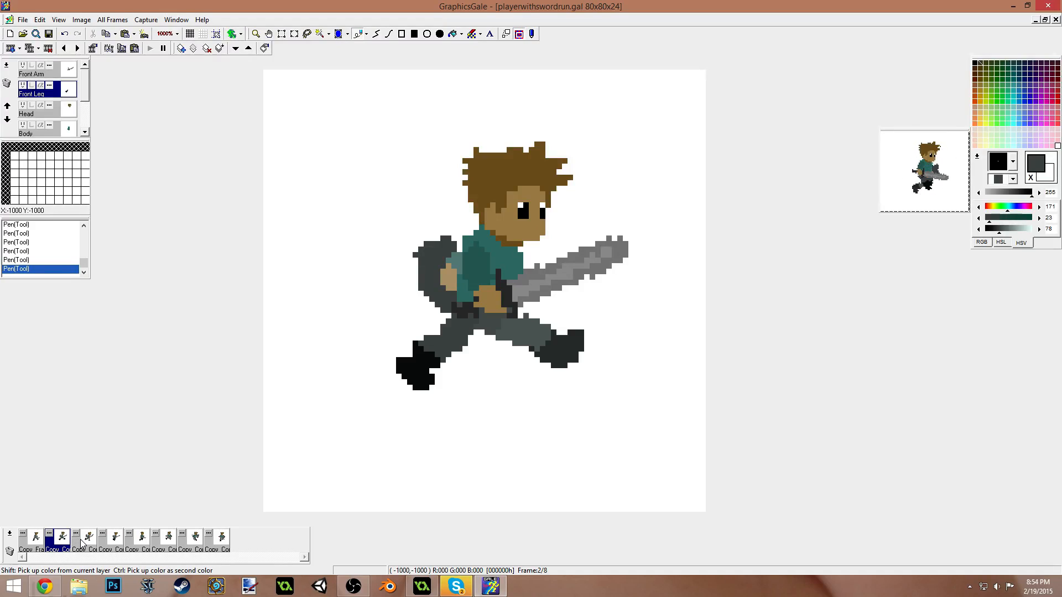
left_click(89, 540)
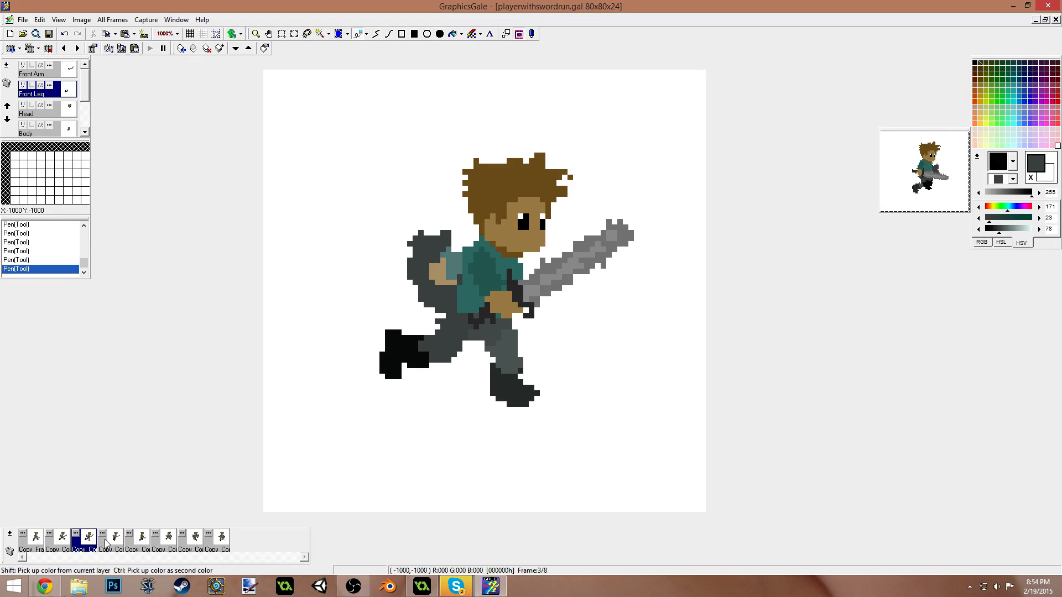
left_click(63, 544)
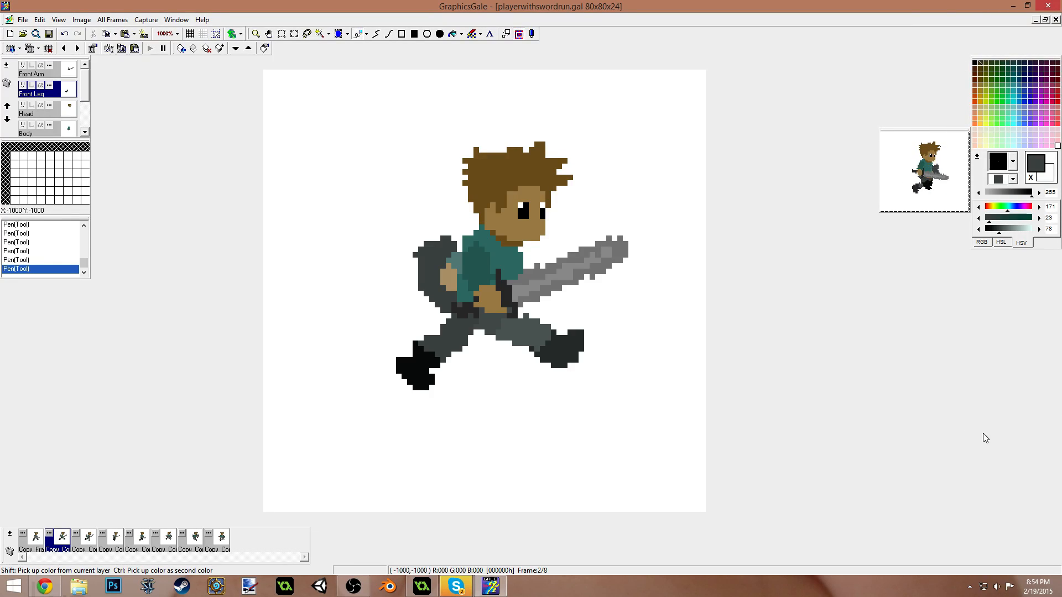
- On frame 6 with the Back Leg layer selected, sample the dark trouser and boot colours and touch up the pixels around the front boot
left_click(168, 542)
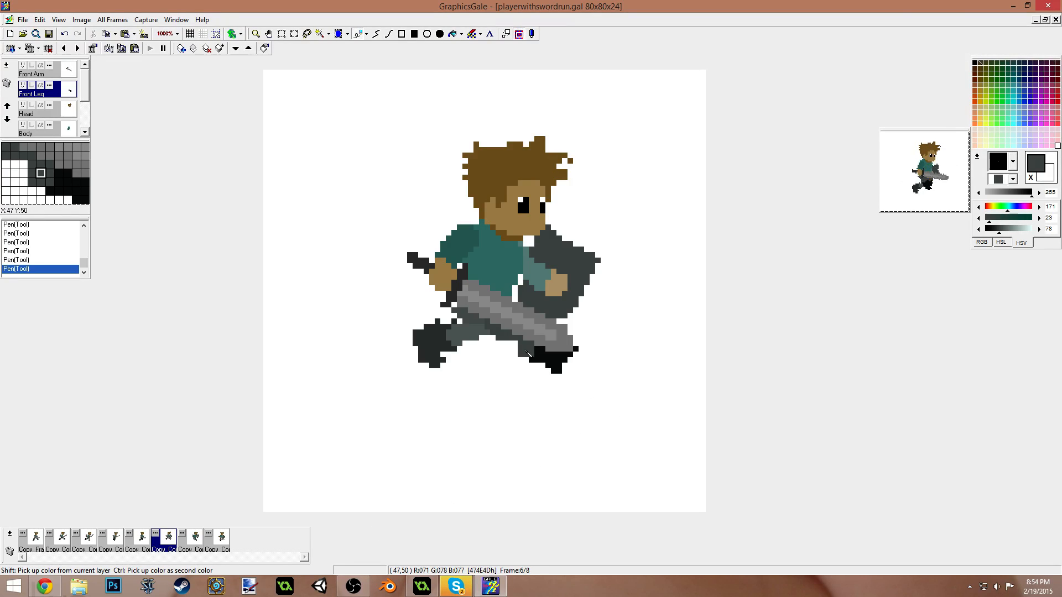
key("ctrl+z")
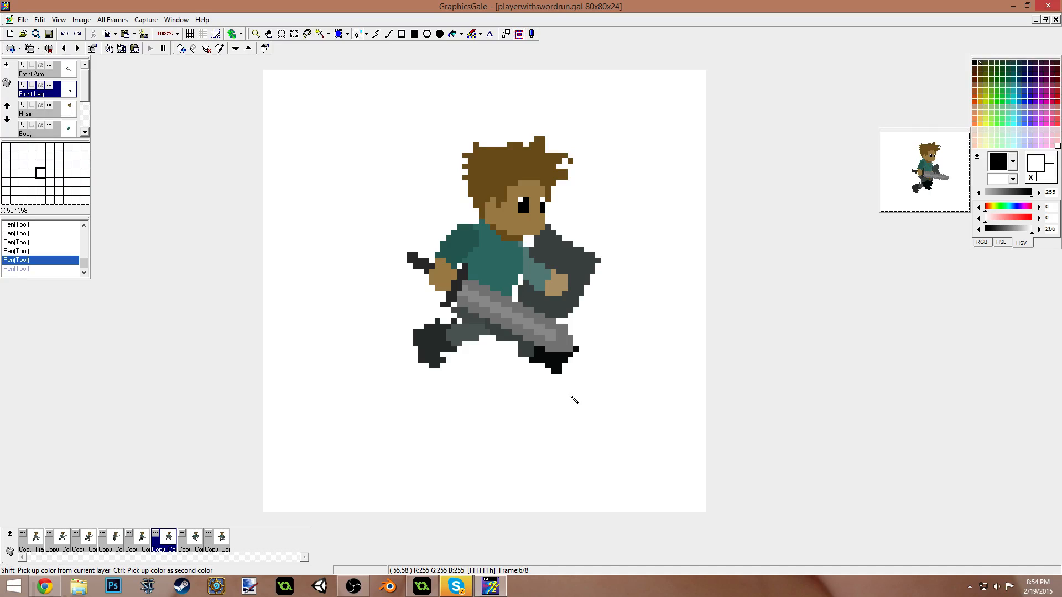
left_click_drag(85, 90, 85, 124)
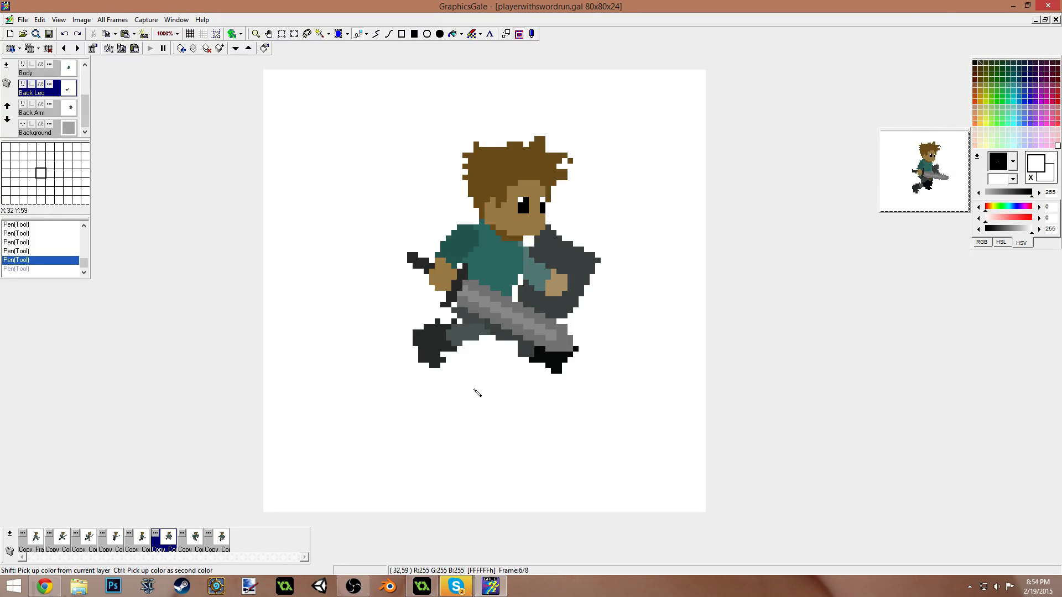
key("ctrl+y")
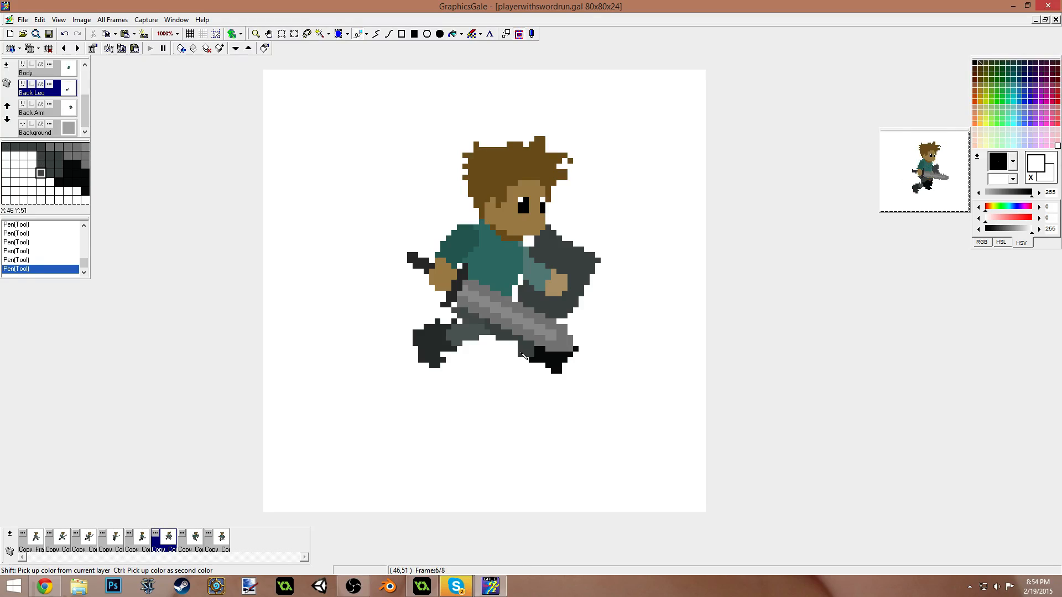
left_click(523, 352, "ctrl")
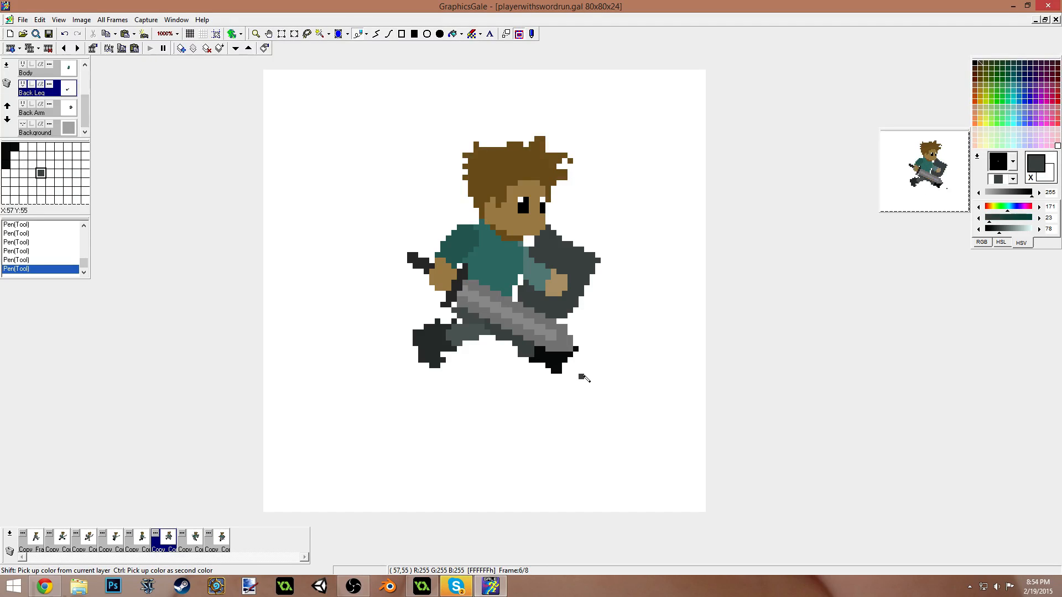
right_click(564, 360)
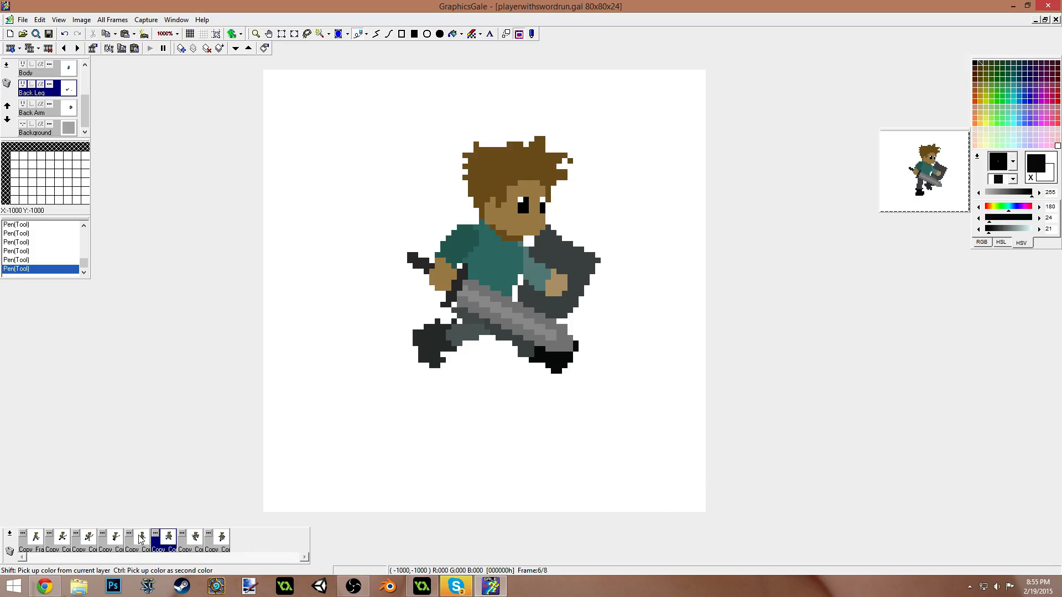
- Check frames 4, 5, 2 and 1, and turn the animation preview into a floating window enlarged over the canvas
left_click(117, 539)
left_click(143, 539)
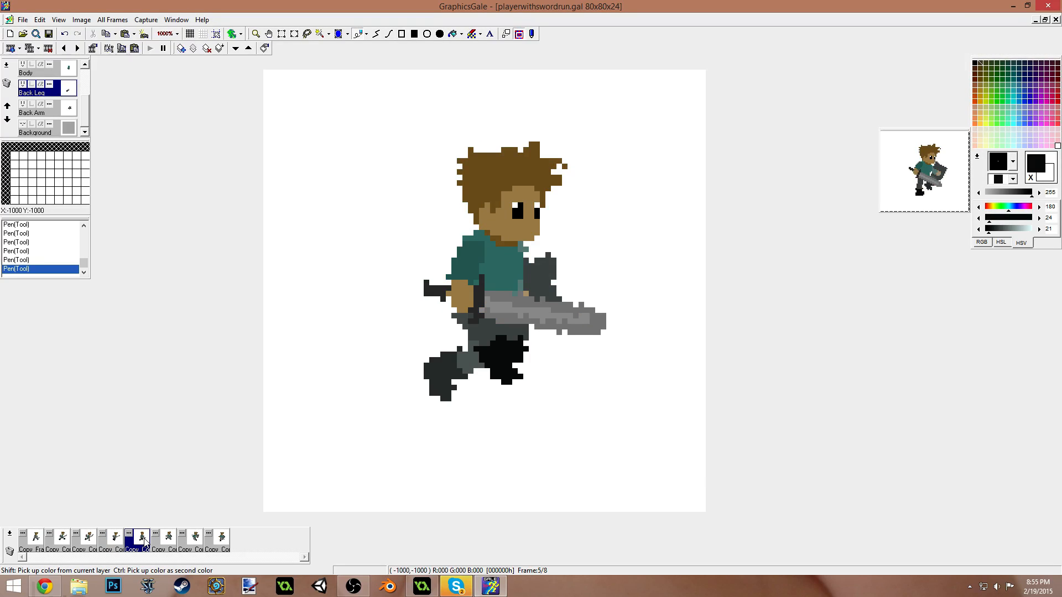
left_click(63, 539)
left_click(37, 539)
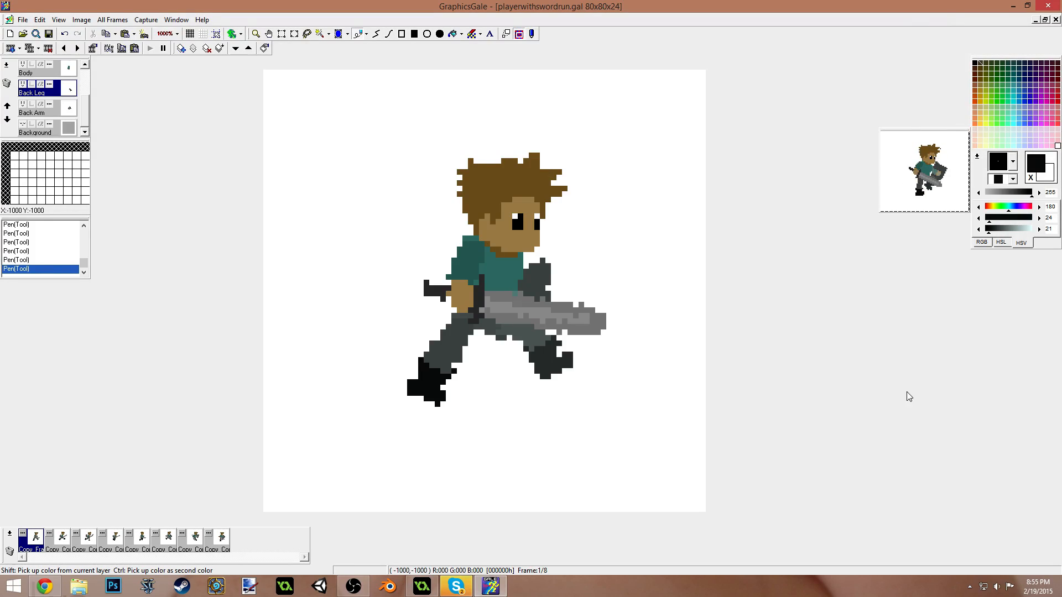
right_click(923, 167)
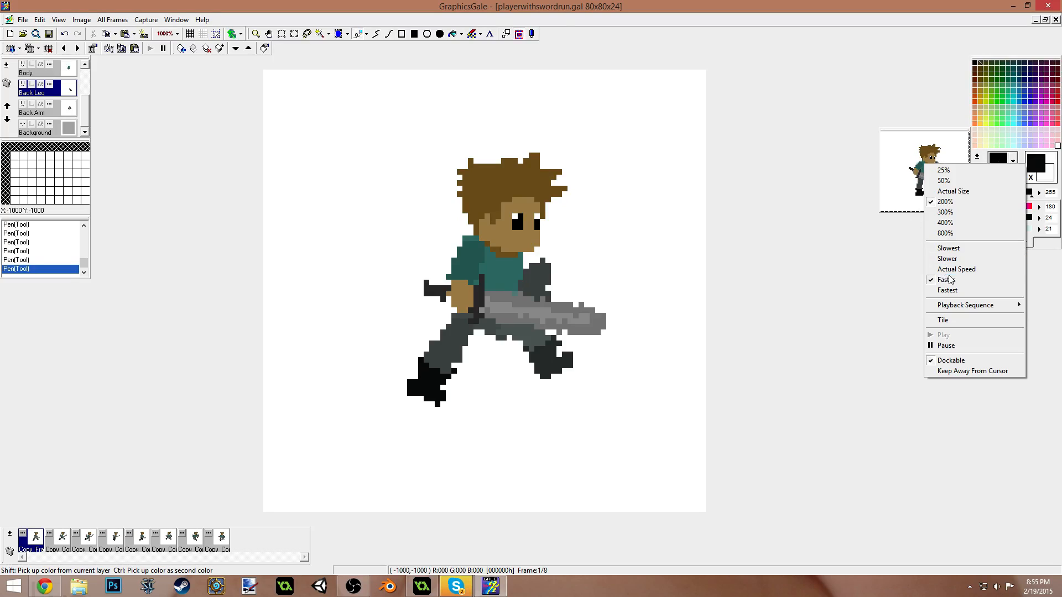
left_click(950, 360)
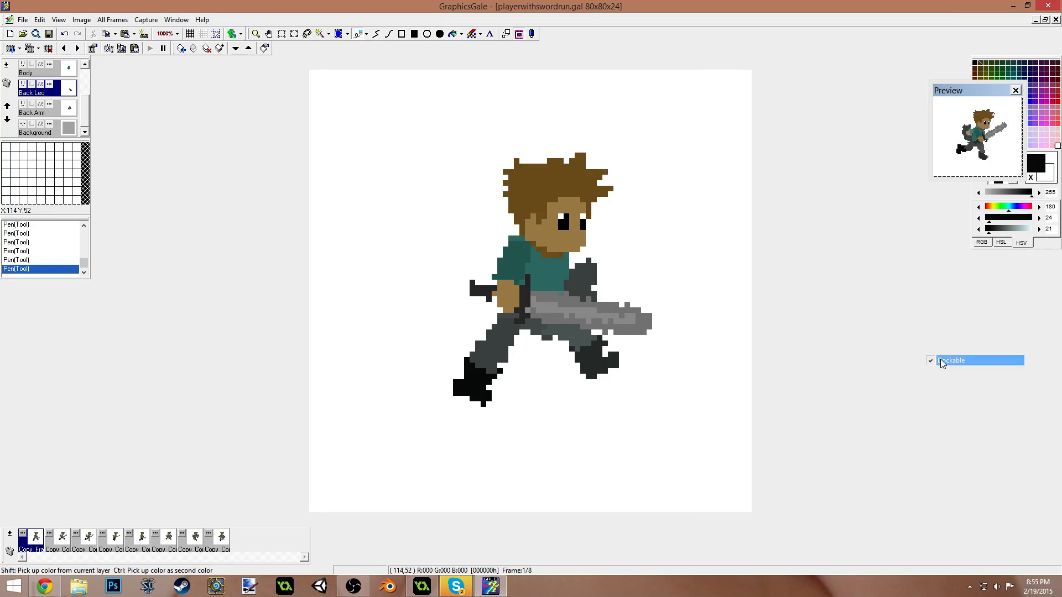
left_click_drag(974, 95, 407, 96)
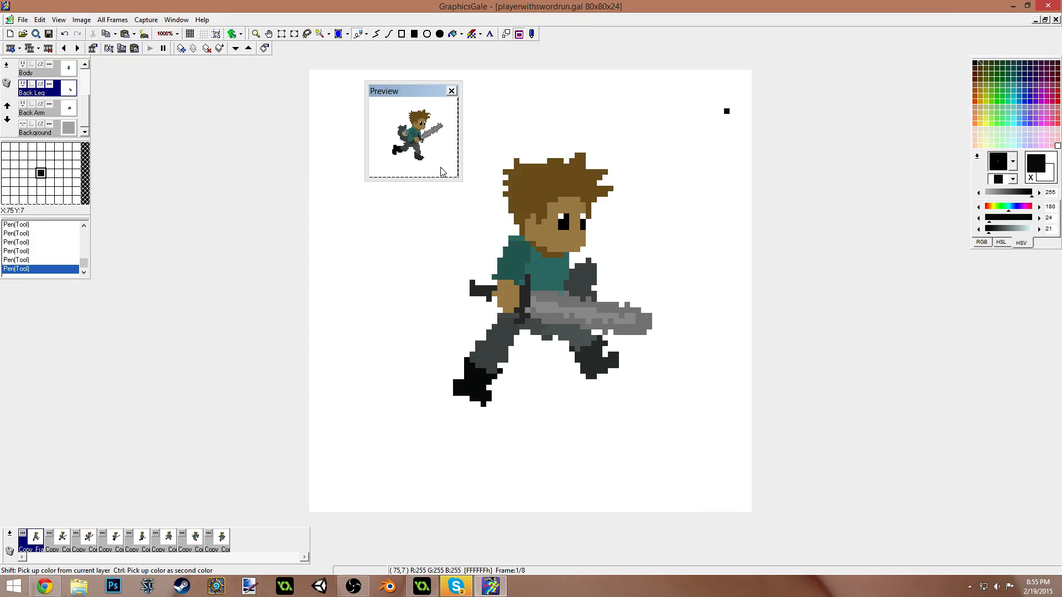
left_click_drag(461, 181, 834, 472)
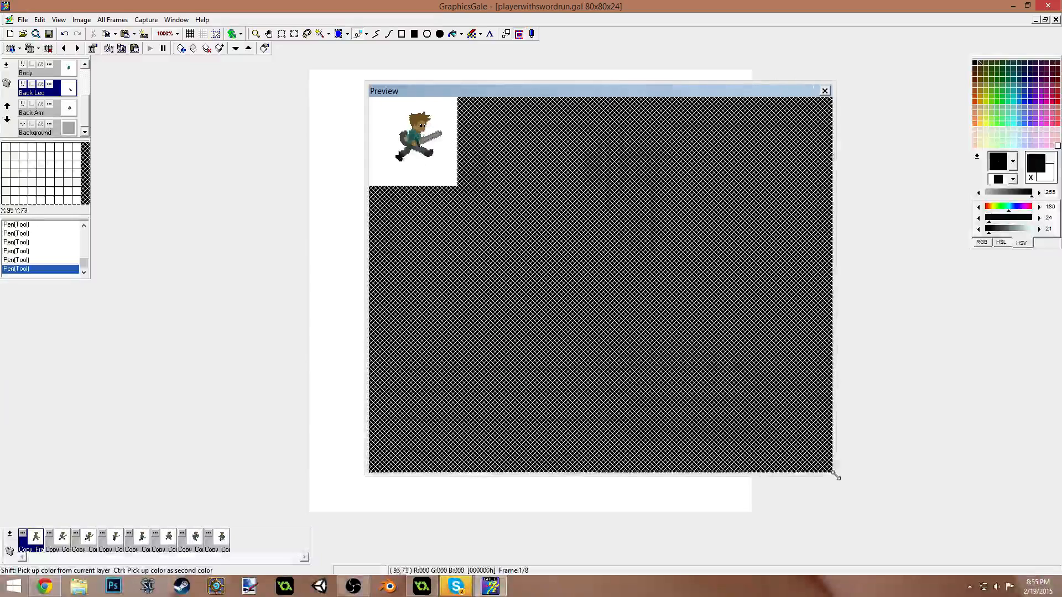
- Zoom the animation preview to 800%, fit its window to the sprite frame and place it over the canvas
right_click(520, 195)
left_click(601, 260)
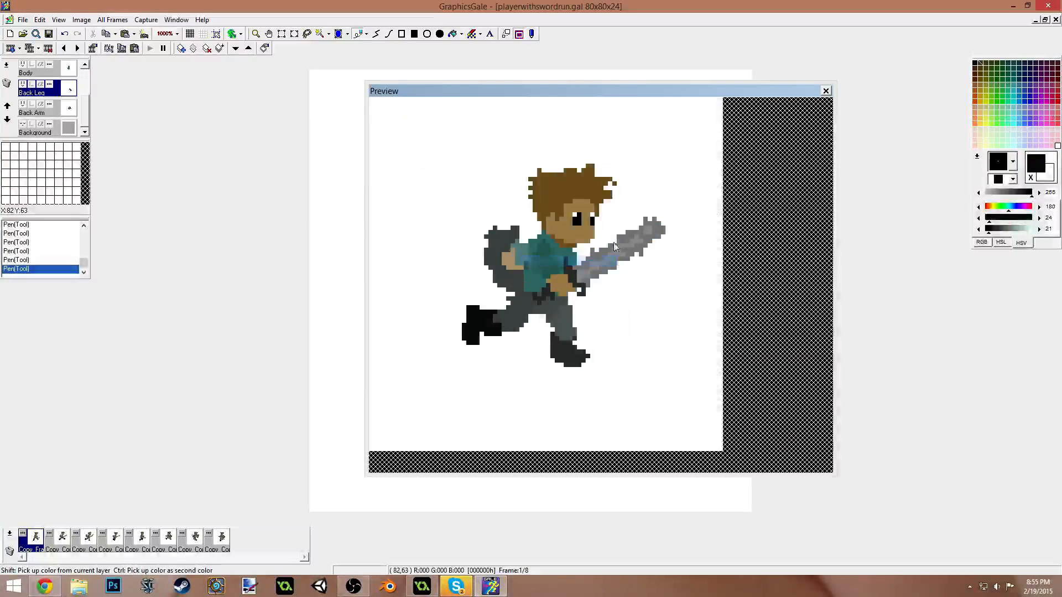
left_click_drag(558, 91, 363, 64)
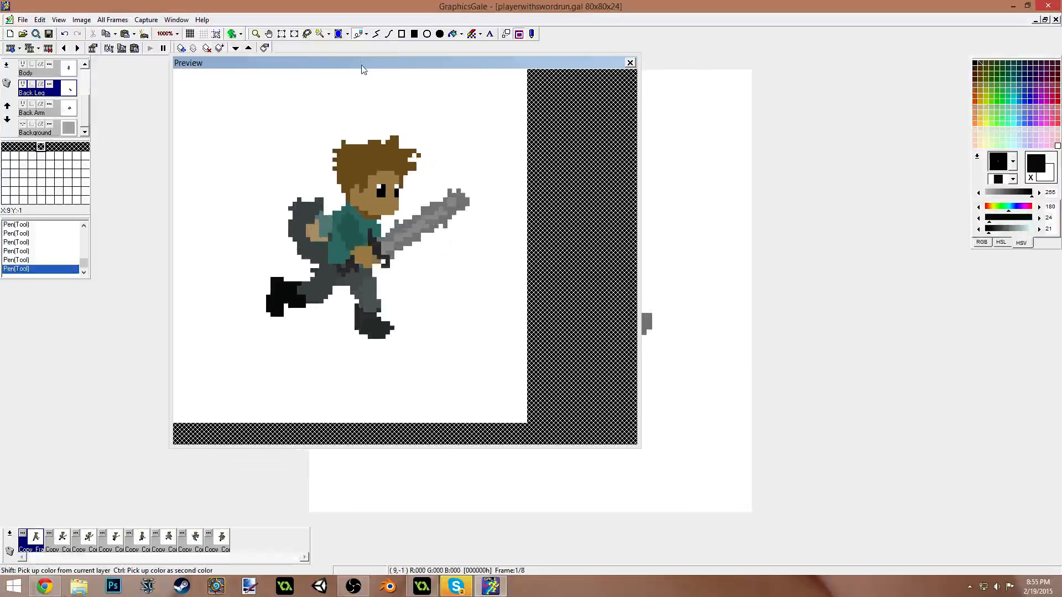
left_click_drag(636, 445, 529, 424)
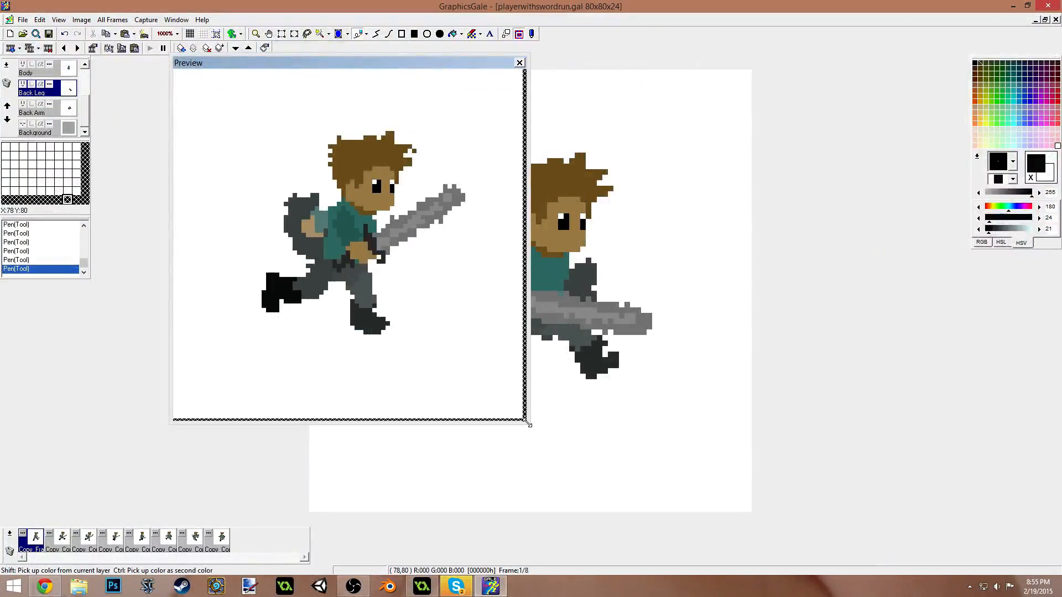
left_click_drag(345, 67, 491, 96)
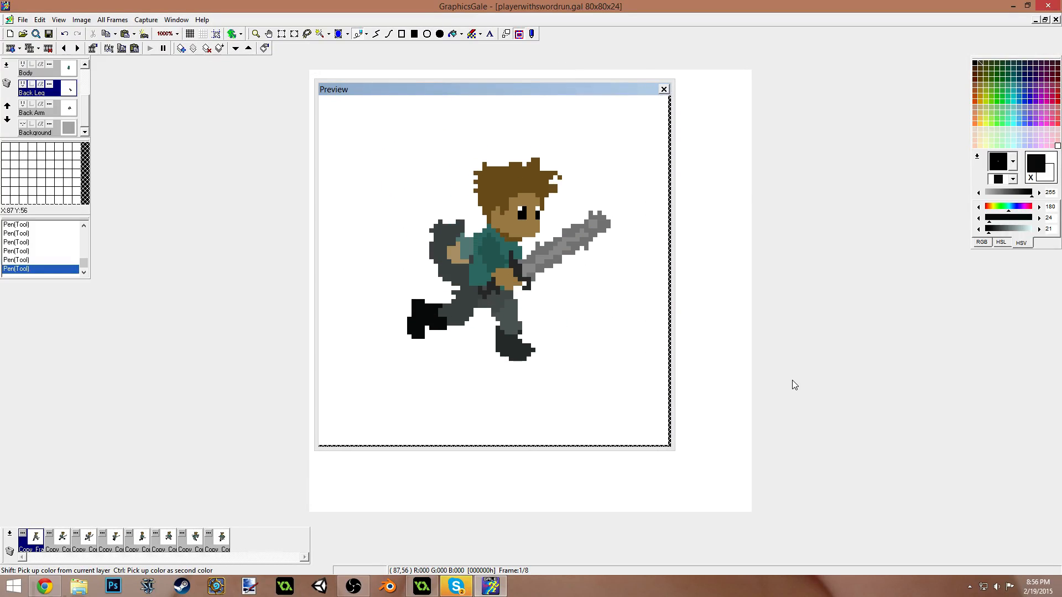